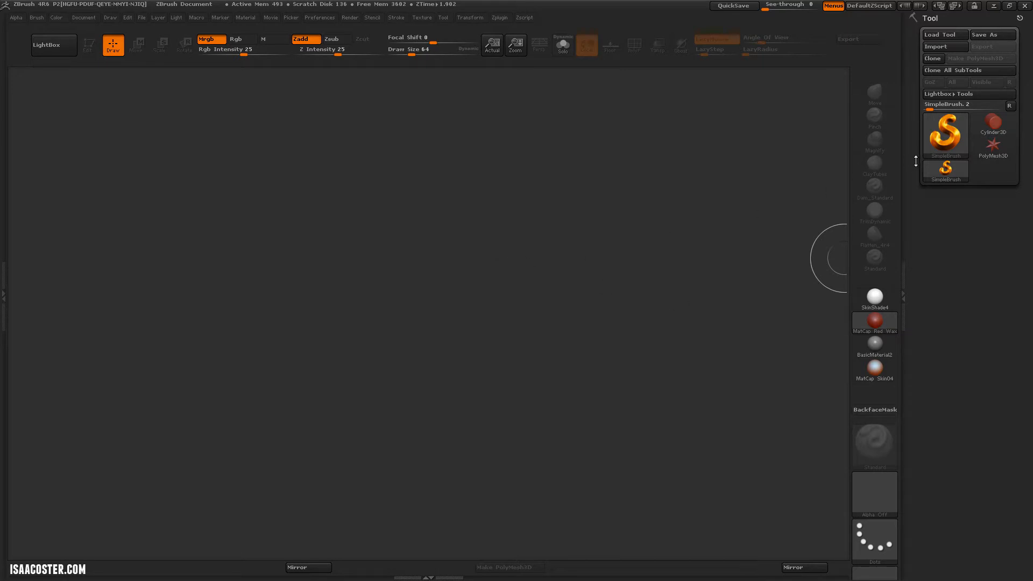
Choose the ZSphere tool, place a root ZSphere on the canvas and turn on Edit mode
left_click(945, 135)
left_click(699, 211)
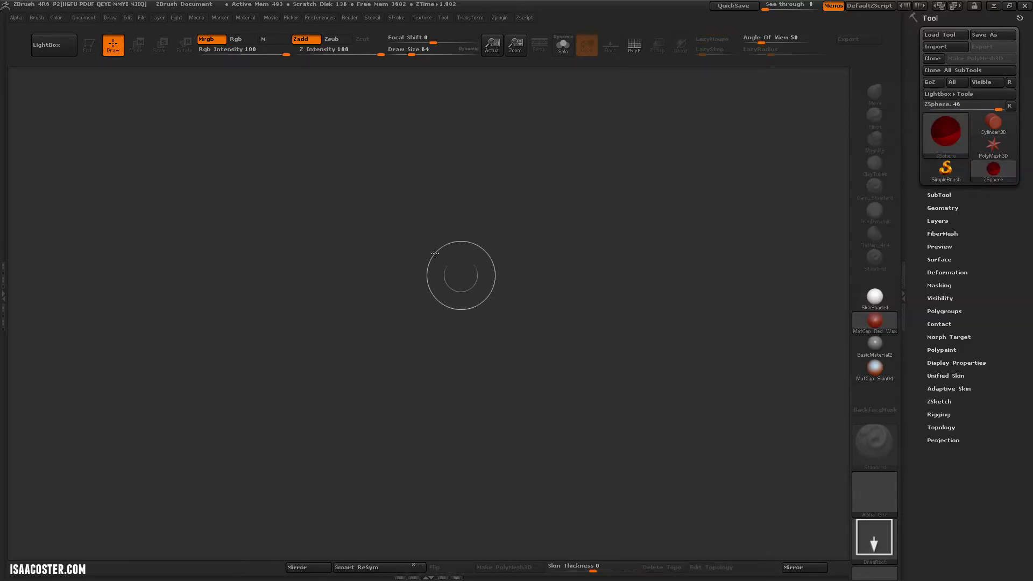
left_click_drag(403, 198, 389, 239)
left_click(90, 45)
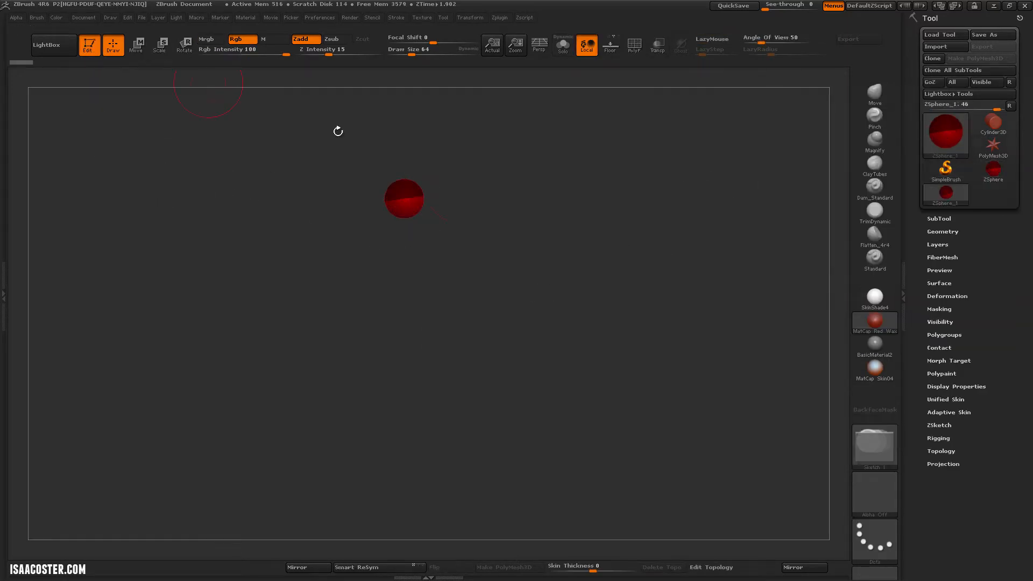
mouse_move(522, 244)
left_mouse_down("alt")
mouse_move(507, 286)
mouse_move(485, 282)
left_mouse_up("alt")
Set the draw size to 35, add a child ZSphere beneath the root and move it down to form a long forearm
key("s")
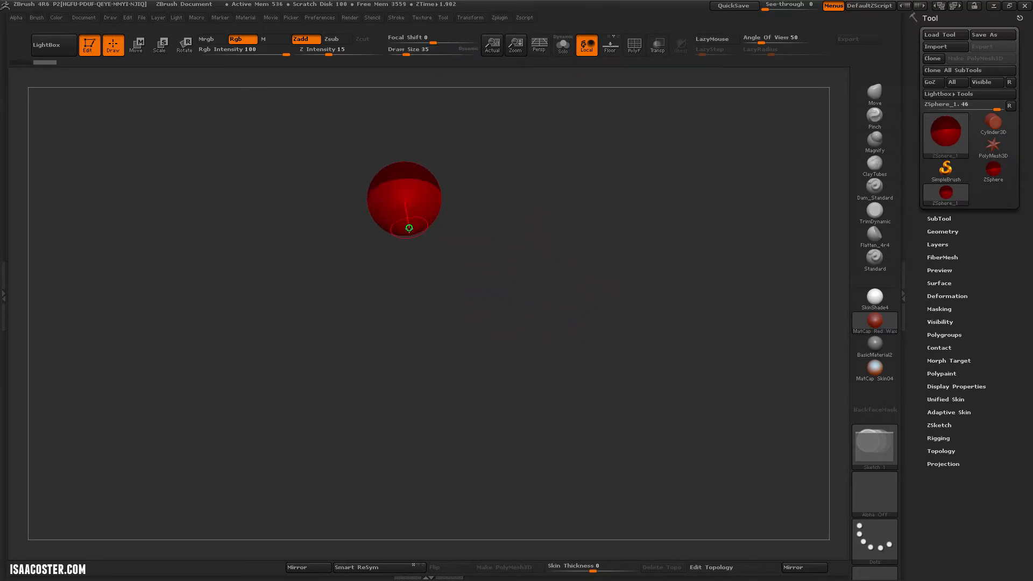
left_click_drag(407, 230, 392, 310)
key("w")
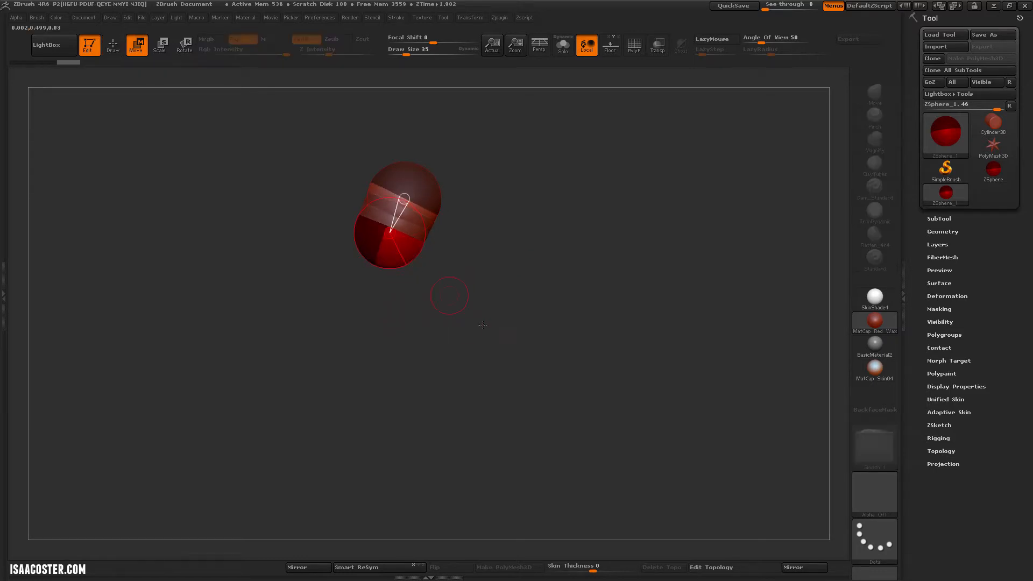
left_click_drag(387, 261, 405, 358)
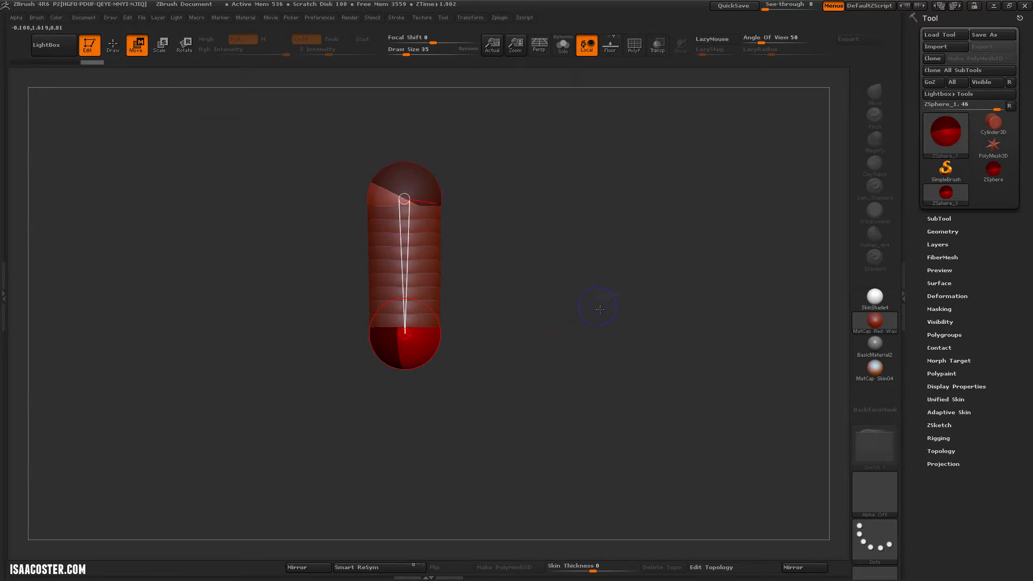
Straighten the forearm in depth by moving its lower end sphere into line beneath the root sphere
left_click_drag(540, 281, 576, 301)
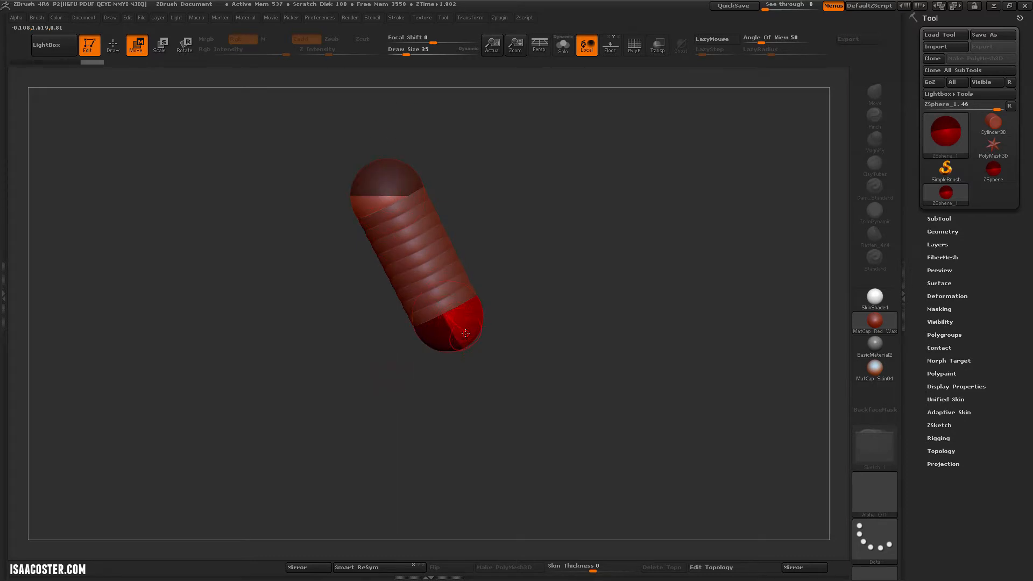
left_click_drag(465, 333, 405, 354)
mouse_move(474, 288)
left_mouse_down()
mouse_move(541, 310)
mouse_move(454, 309)
left_mouse_up()
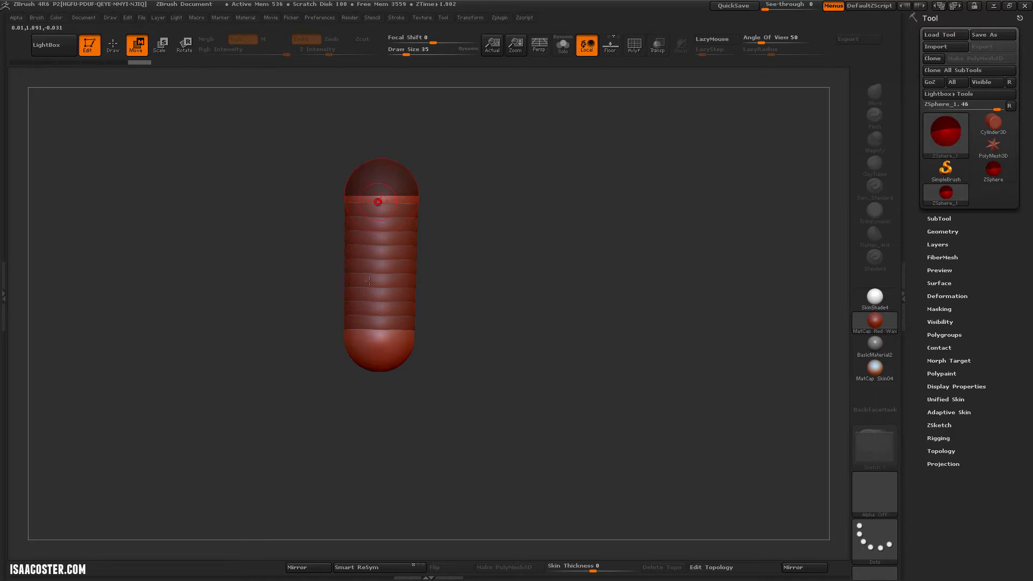
mouse_move(474, 406)
left_mouse_down()
mouse_move(499, 415)
mouse_move(537, 324)
mouse_move(556, 244)
mouse_move(566, 282)
mouse_move(549, 373)
left_mouse_up()
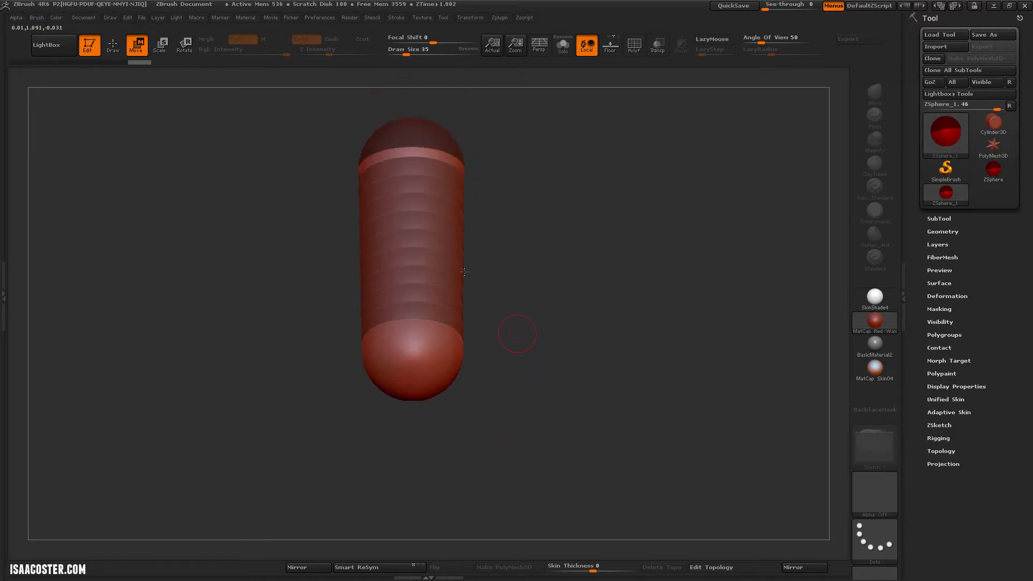
Add small child ZSpheres around the forearm's lower end sphere as bases for the thumb and fingers
left_click(113, 47)
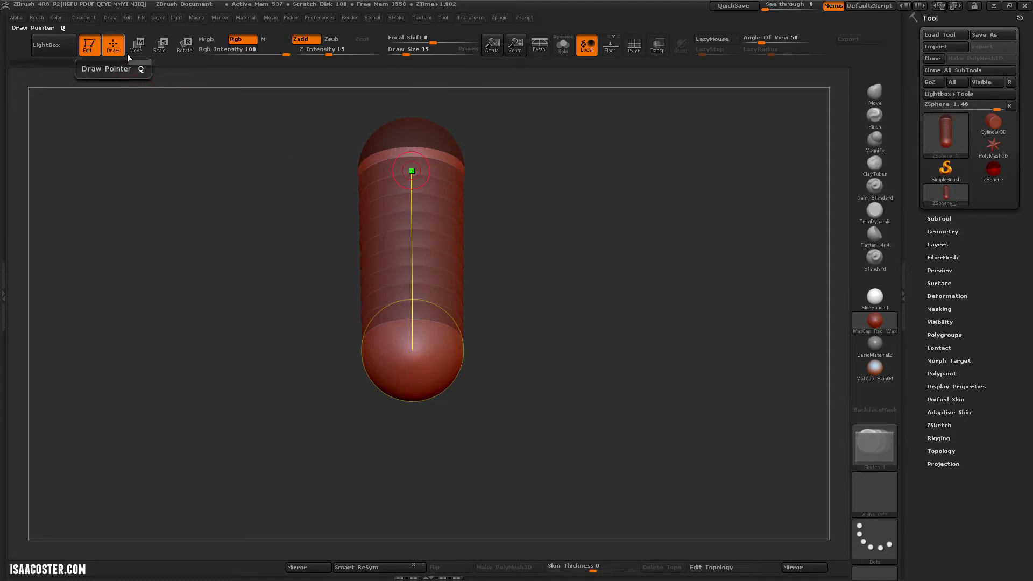
mouse_move(539, 410)
left_mouse_down()
mouse_move(436, 340)
mouse_move(440, 332)
left_mouse_up()
left_click_drag(500, 401, 501, 357)
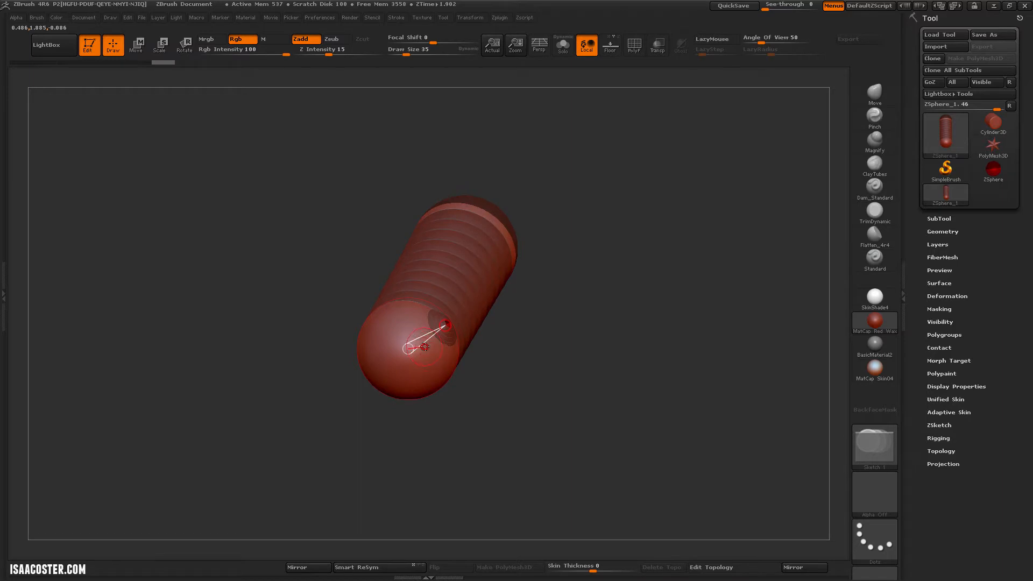
left_click(424, 346)
left_click_drag(476, 400, 493, 354)
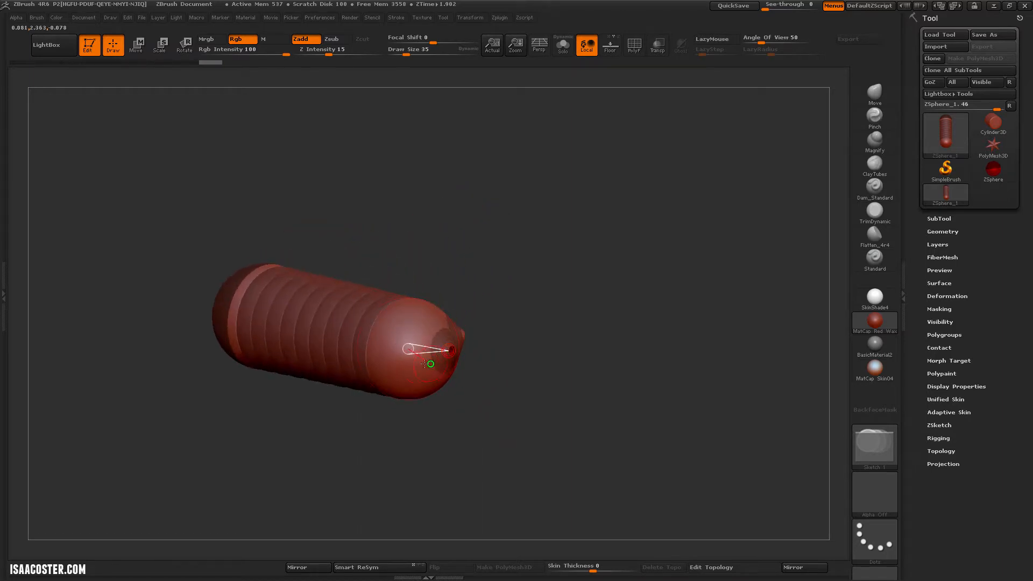
left_click(420, 365)
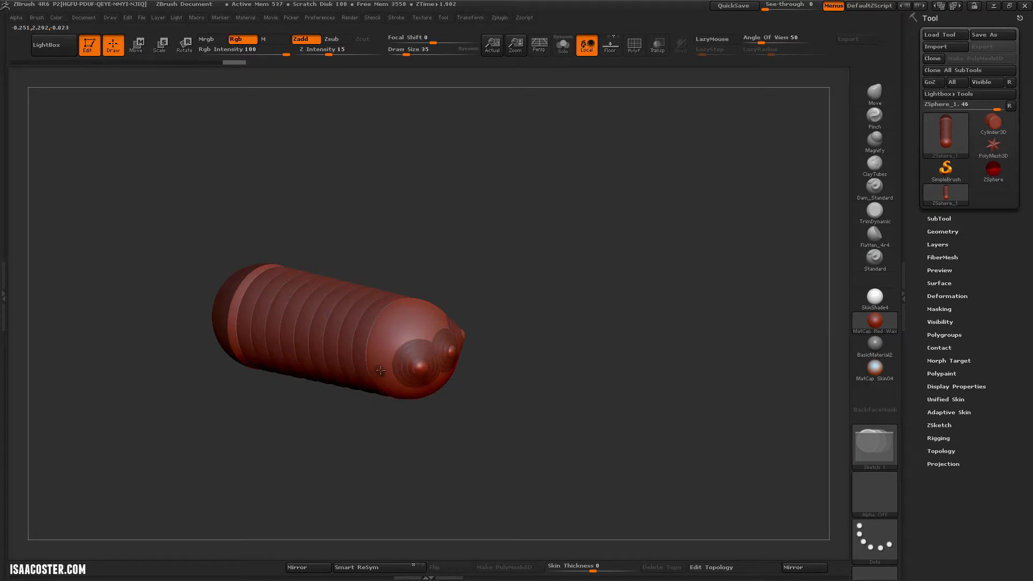
Preview the adaptive skin with the polyframe shown and examine the topology around the finger bases, then return to the ZSpheres
mouse_move(565, 251)
left_mouse_down()
mouse_move(579, 349)
mouse_move(570, 307)
mouse_move(585, 318)
mouse_move(585, 296)
mouse_move(562, 325)
left_mouse_up()
key("a")
key("shift+f")
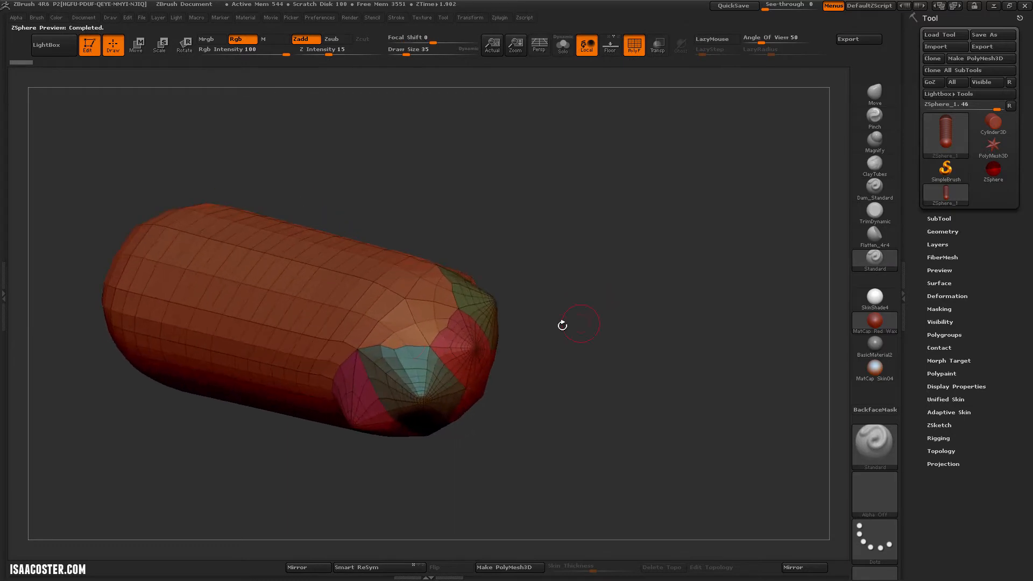
left_click_drag(554, 366, 581, 380)
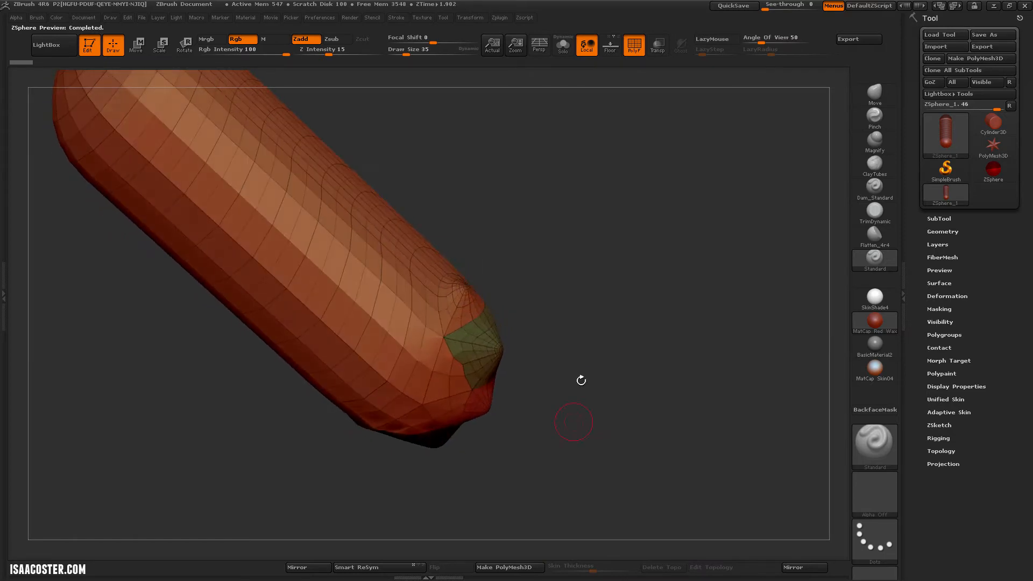
mouse_move(526, 336)
left_mouse_down()
mouse_move(589, 271)
mouse_move(572, 281)
mouse_move(543, 339)
left_mouse_up()
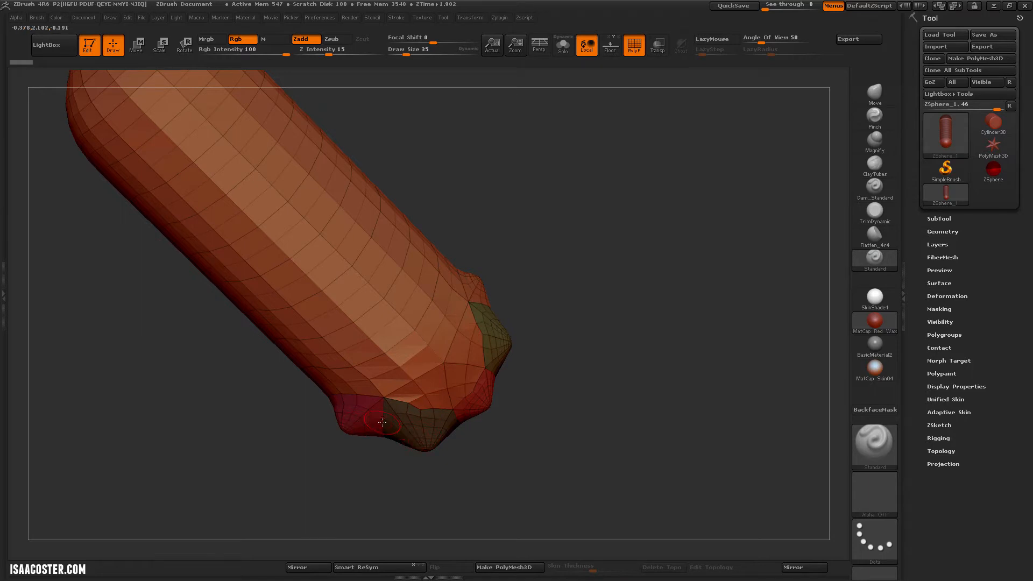
left_click_drag(385, 444, 627, 455)
key("a")
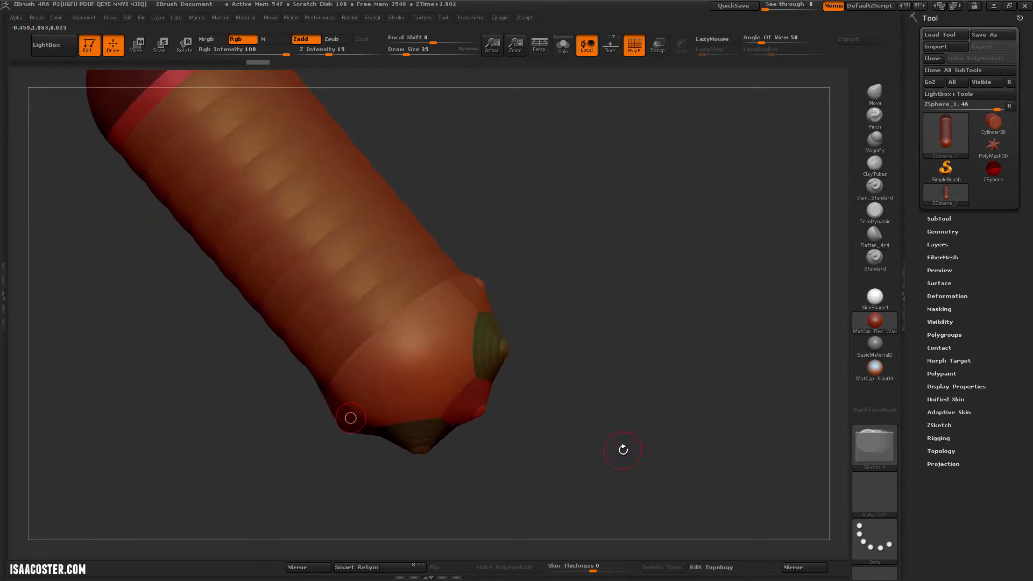
left_click_drag(543, 461, 550, 441)
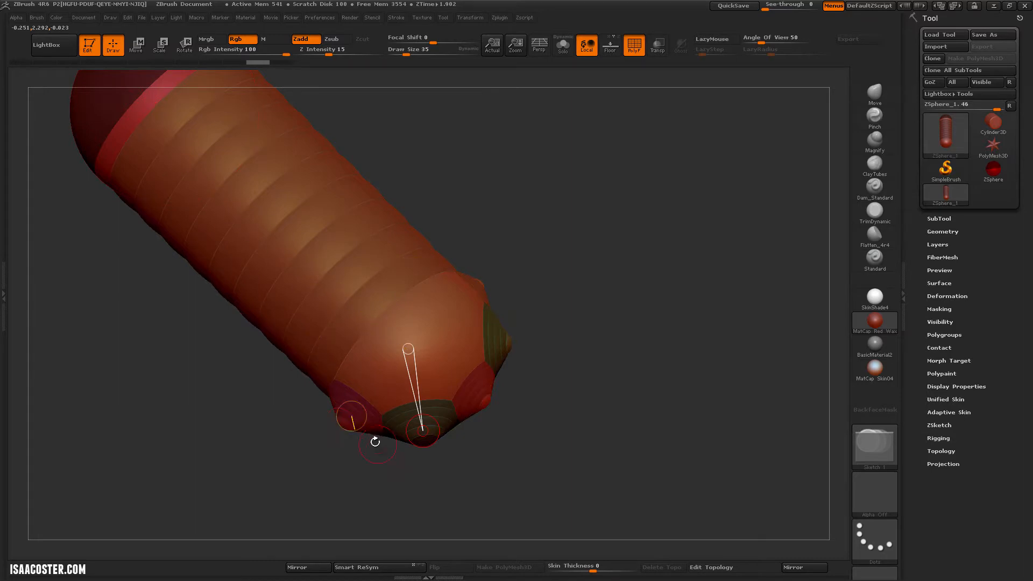
Delete the finger ZSpheres from the forearm's end sphere, undoing the accidental removal of the end sphere and keeping only the thumb
left_click(343, 423, "alt")
left_click(423, 441, "alt")
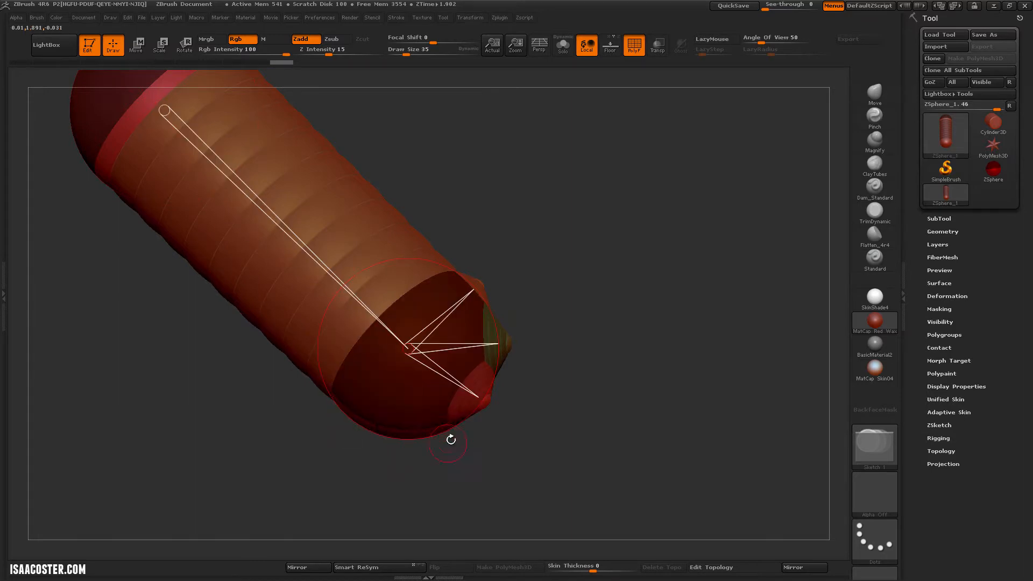
left_click(480, 398, "alt")
left_click(511, 343, "alt")
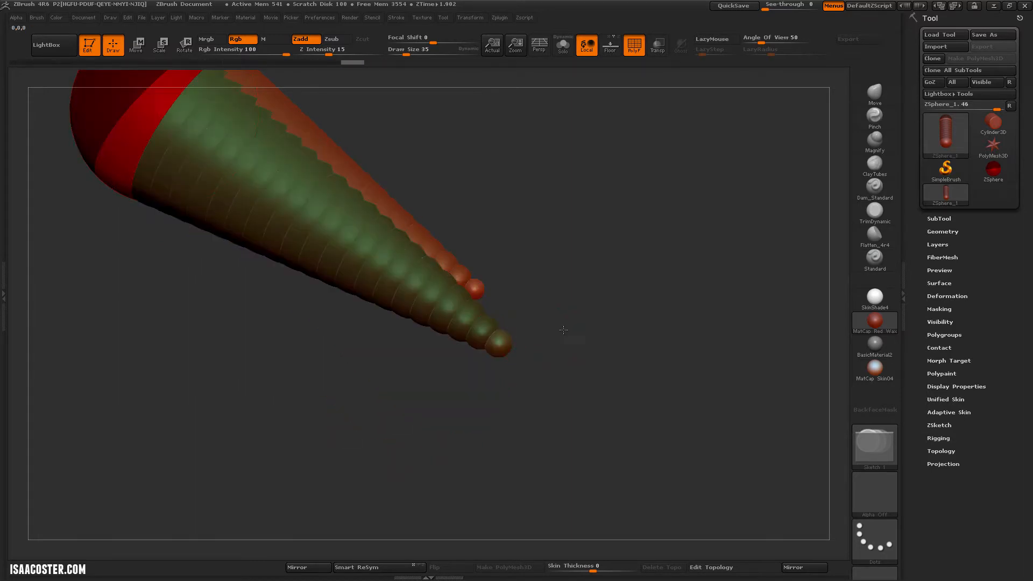
key("ctrl+z")
left_click_drag(611, 322, 477, 356)
left_click(445, 355, "alt")
left_click_drag(619, 355, 504, 325)
Move the thumb ZSphere slightly outward from the side of the wrist sphere
key("w")
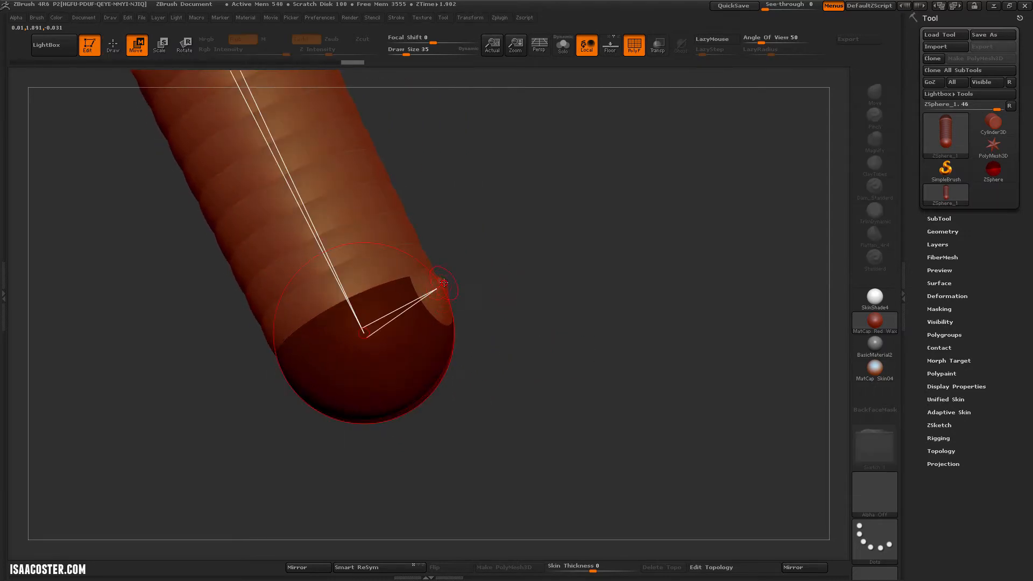
key("a")
mouse_move(440, 292)
left_mouse_down()
mouse_move(468, 275)
mouse_move(459, 284)
left_mouse_up()
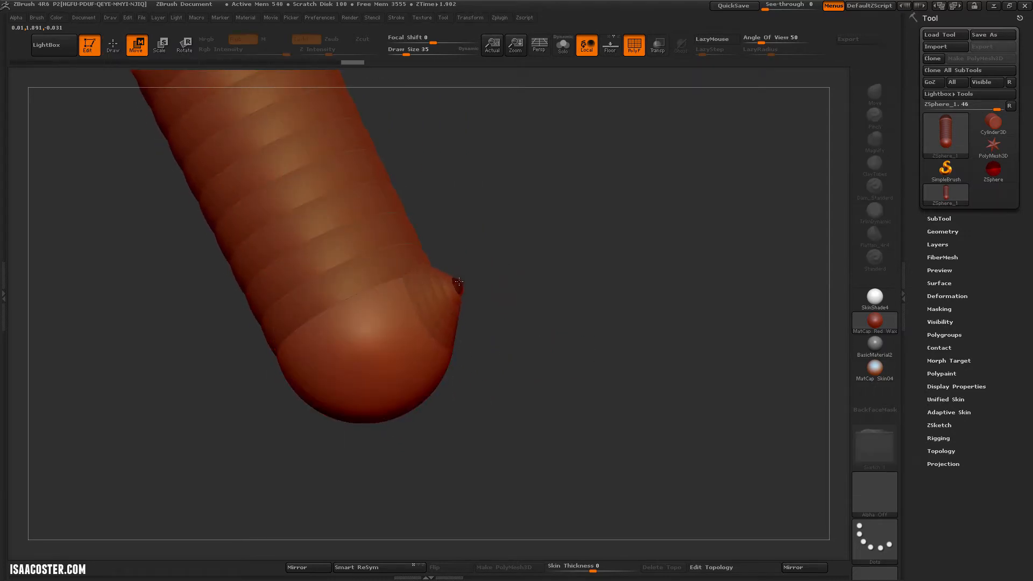
left_click_drag(524, 305, 512, 218, "alt")
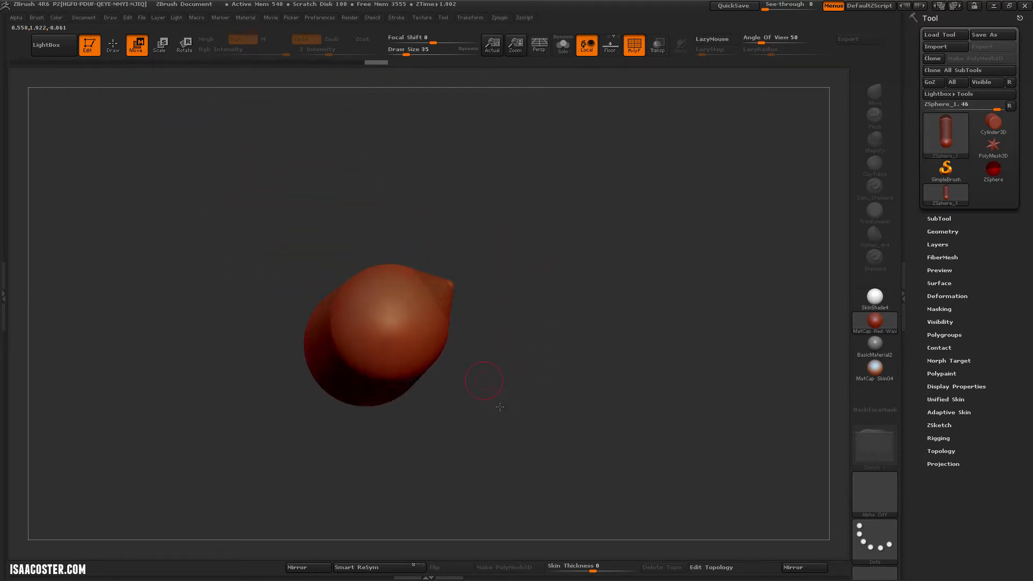
Add a large child ZSphere on the end of the forearm, beyond the thumb, to form the palm
key("q")
left_click_drag(499, 407, 509, 377)
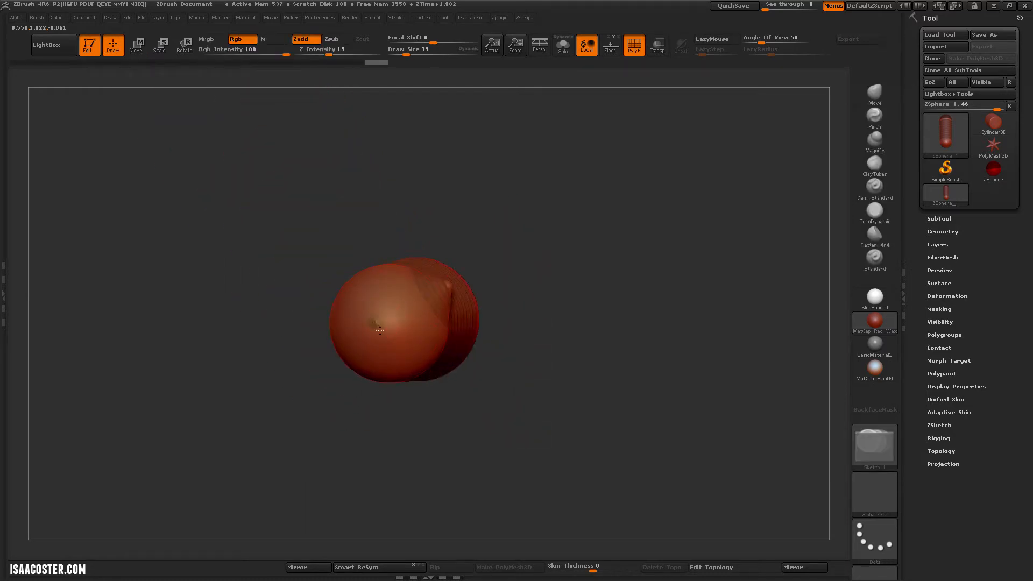
left_click_drag(380, 331, 405, 364)
mouse_move(484, 396)
left_mouse_down()
mouse_move(540, 452)
mouse_move(534, 477)
mouse_move(514, 378)
mouse_move(502, 397)
left_mouse_up()
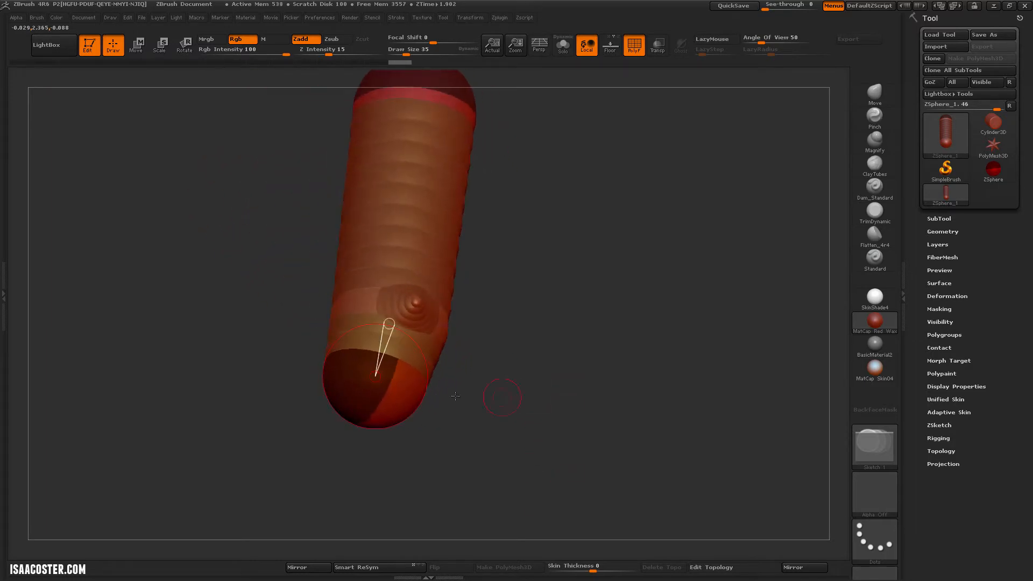
Add four small child ZSpheres in a row across the palm sphere as finger bases
left_click_drag(394, 373, 397, 368)
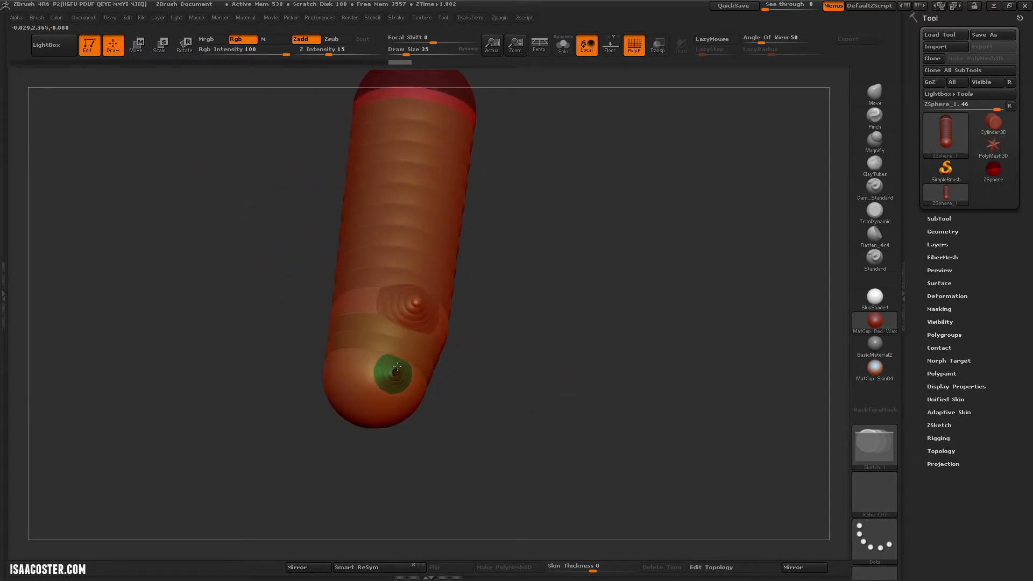
left_click_drag(464, 450, 477, 376)
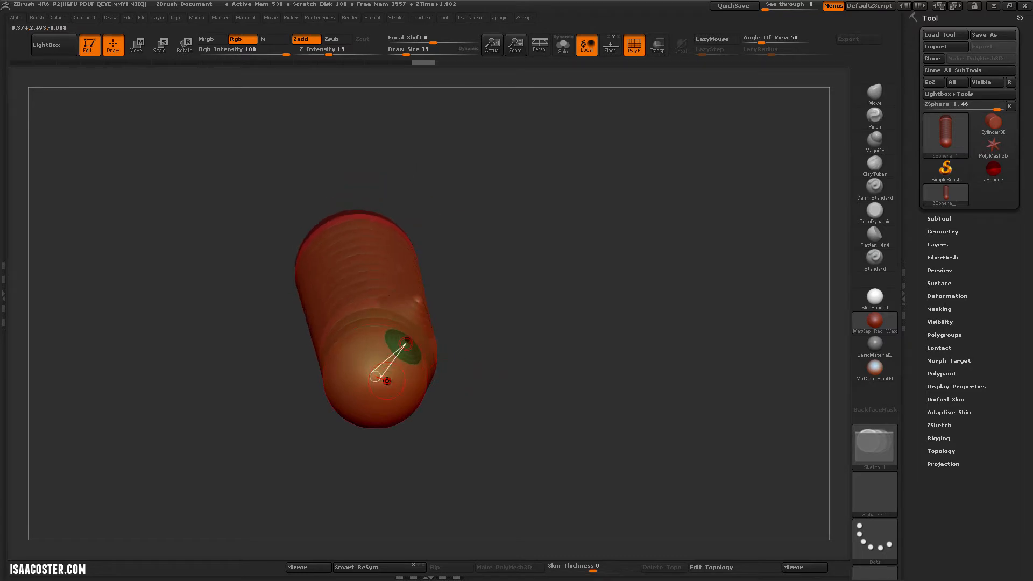
left_click_drag(387, 381, 392, 380)
left_click_drag(452, 447, 477, 375)
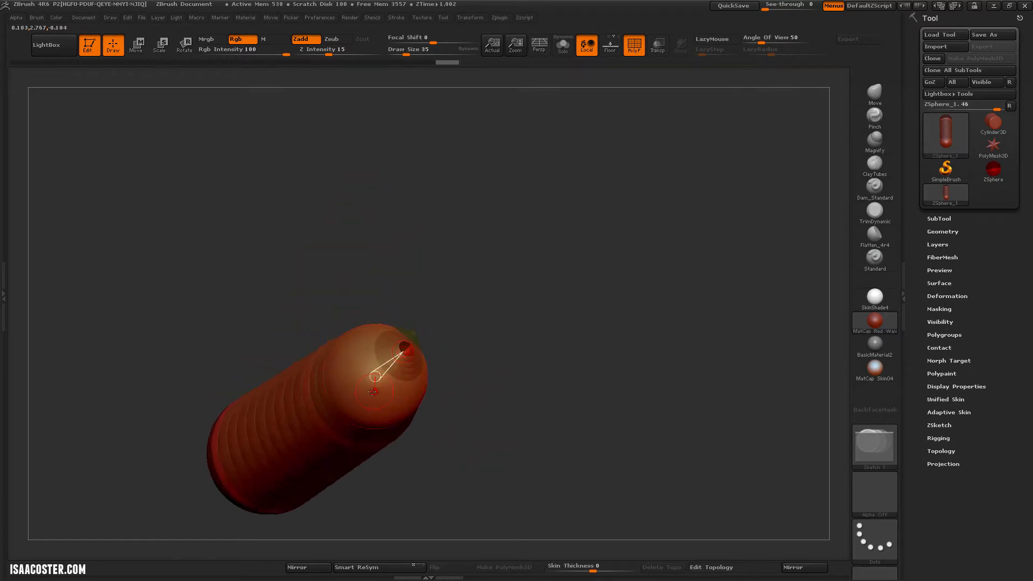
left_click_drag(371, 389, 377, 383)
mouse_move(438, 370)
left_mouse_down()
mouse_move(457, 339)
mouse_move(469, 345)
mouse_move(457, 363)
left_mouse_up()
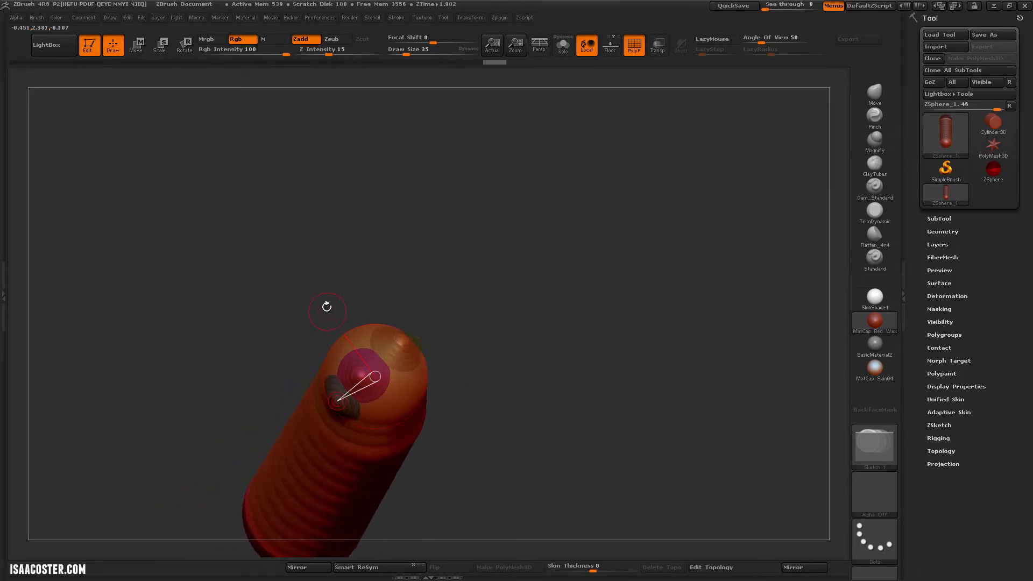
Reposition the purple ring finger ZSphere on the palm to even out the finger spacing
left_click_drag(320, 292, 325, 328, "alt")
key("w")
left_click_drag(352, 369, 375, 376)
left_click_drag(358, 282, 362, 286)
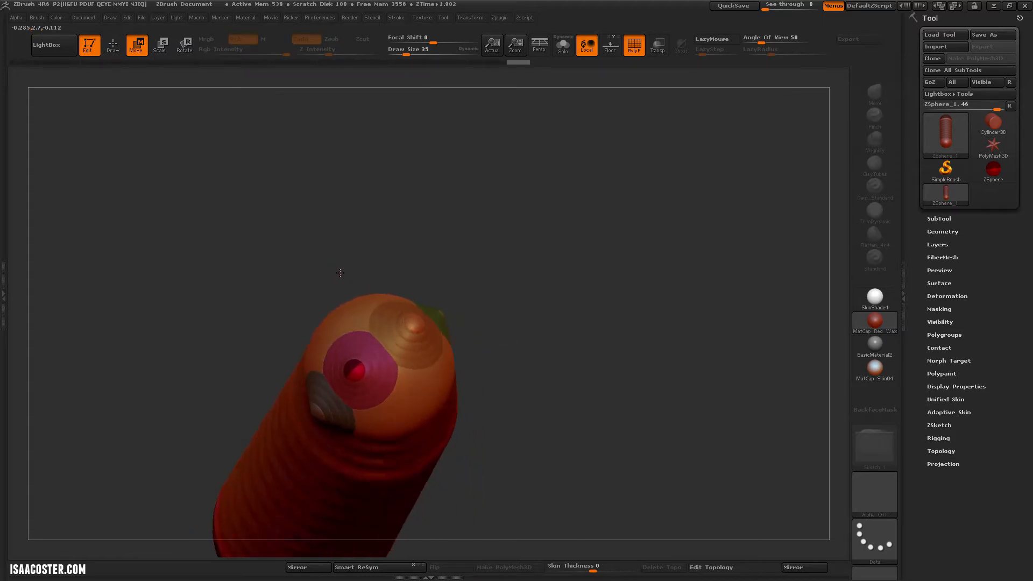
Adjust the scale of the purple ring finger ZSphere on the palm
key("e")
left_click_drag(347, 358, 369, 372)
left_click_drag(339, 252, 291, 214)
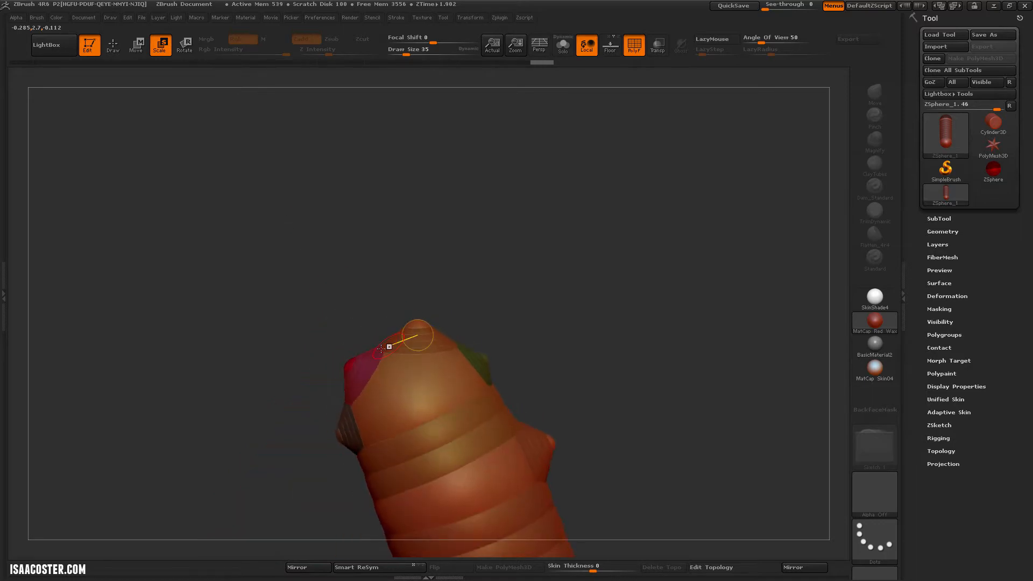
left_click_drag(357, 366, 352, 376)
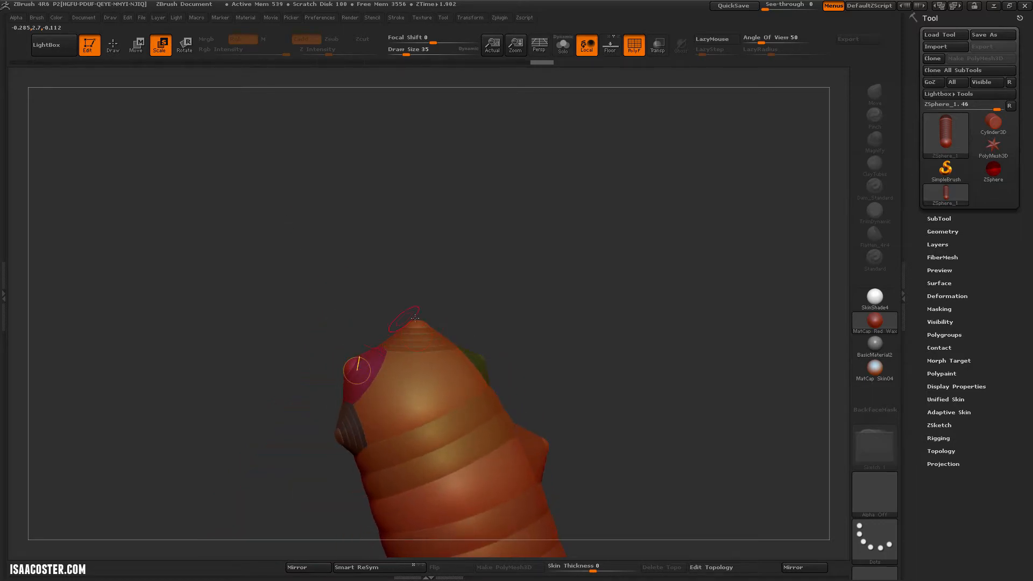
left_click_drag(489, 321, 482, 317)
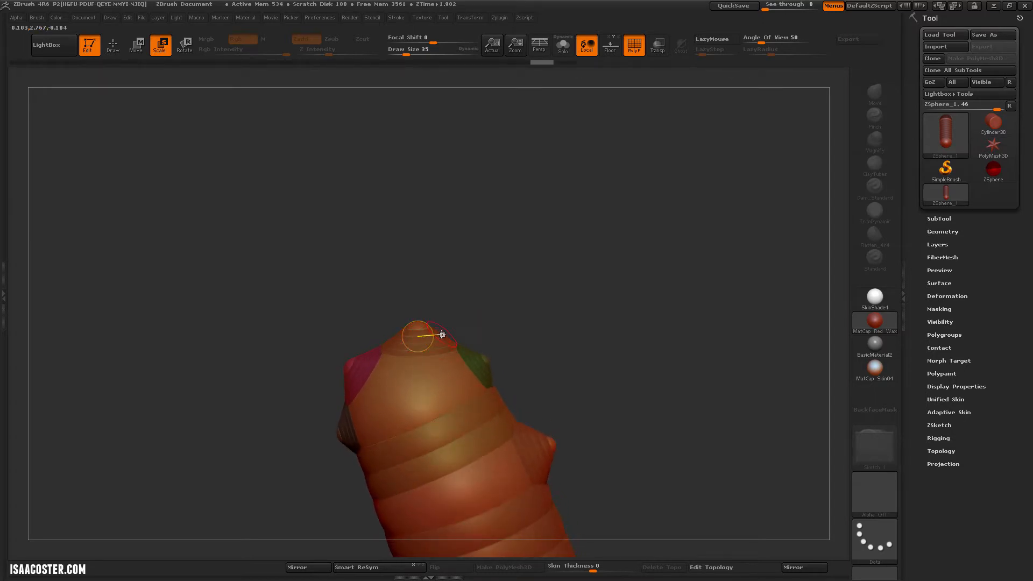
Move the middle finger ZSphere, between the green and purple ones, far out from the palm to form a long finger
key("w")
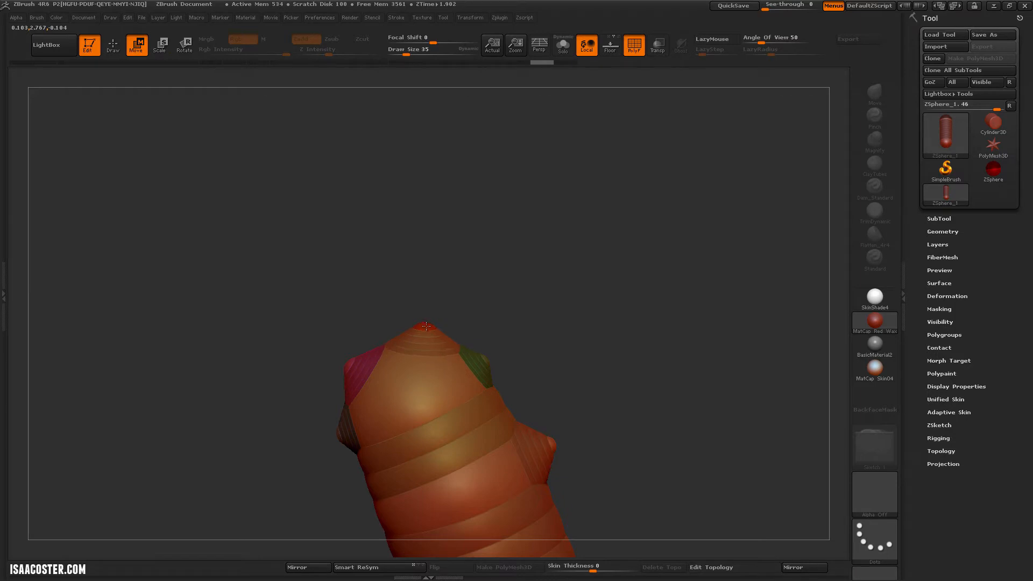
left_click_drag(428, 315, 439, 185)
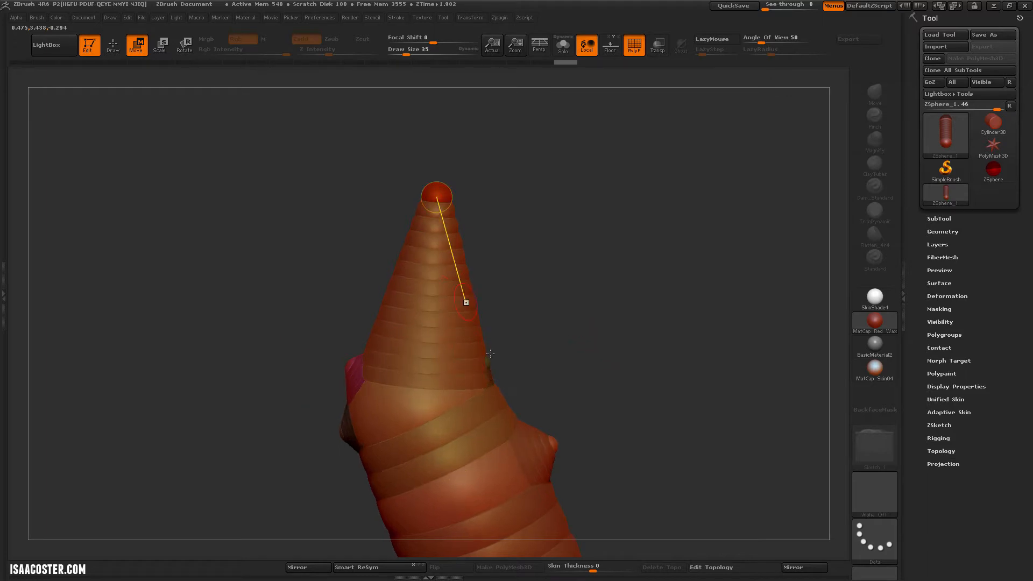
left_click_drag(547, 344, 497, 354)
left_click_drag(554, 380, 589, 425, "alt")
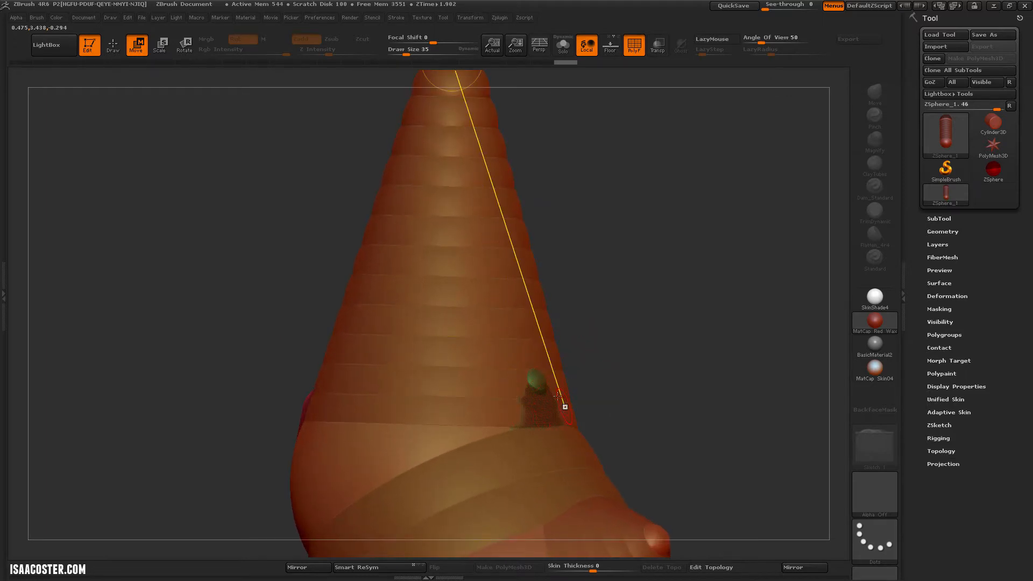
Undo the long stretch of the middle finger base ZSphere so it sits close to the palm again
key("ctrl+z")
key("ctrl+z")
left_click_drag(670, 356, 466, 274)
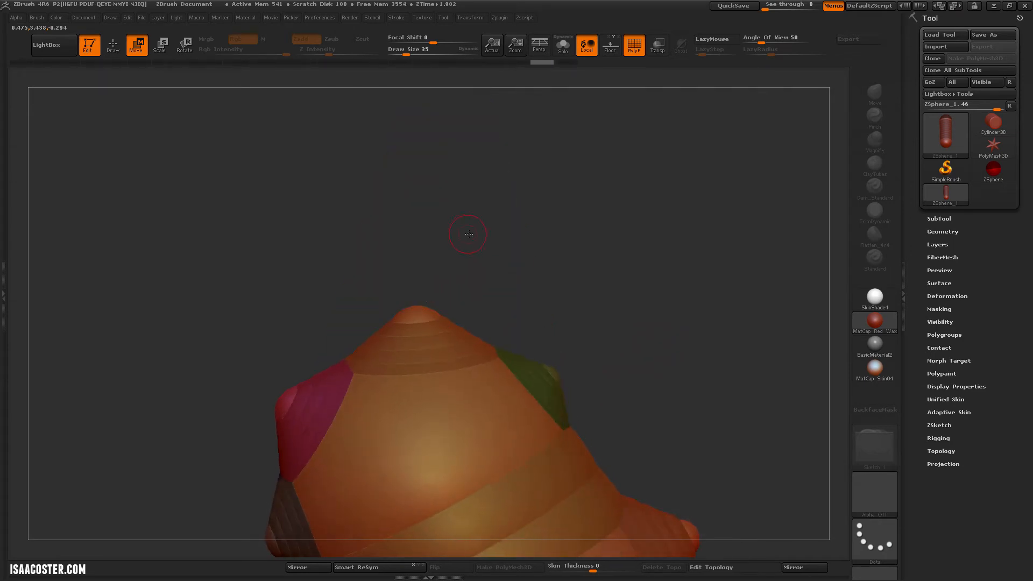
left_click_drag(468, 234, 467, 250)
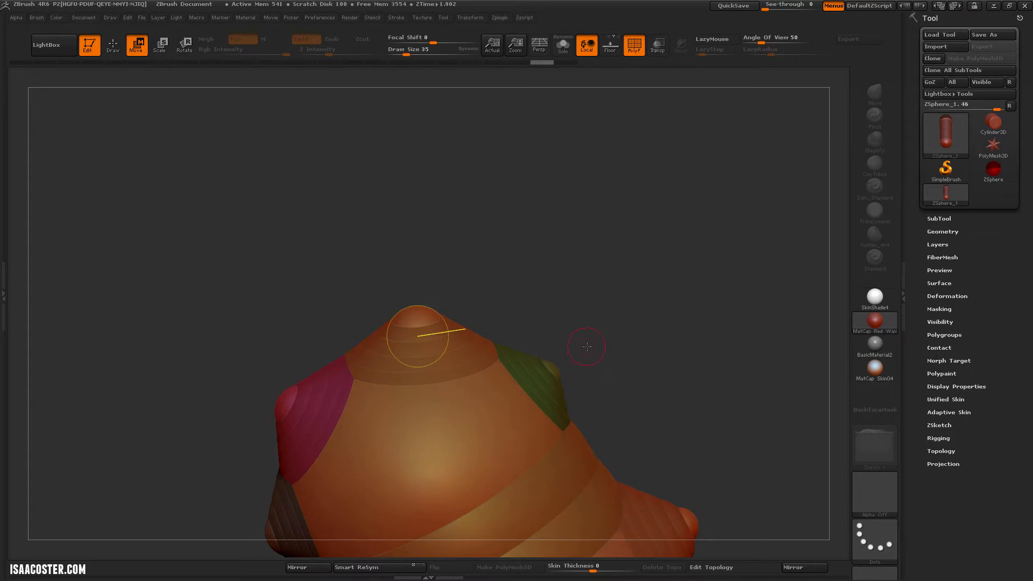
left_click_drag(270, 320, 293, 270)
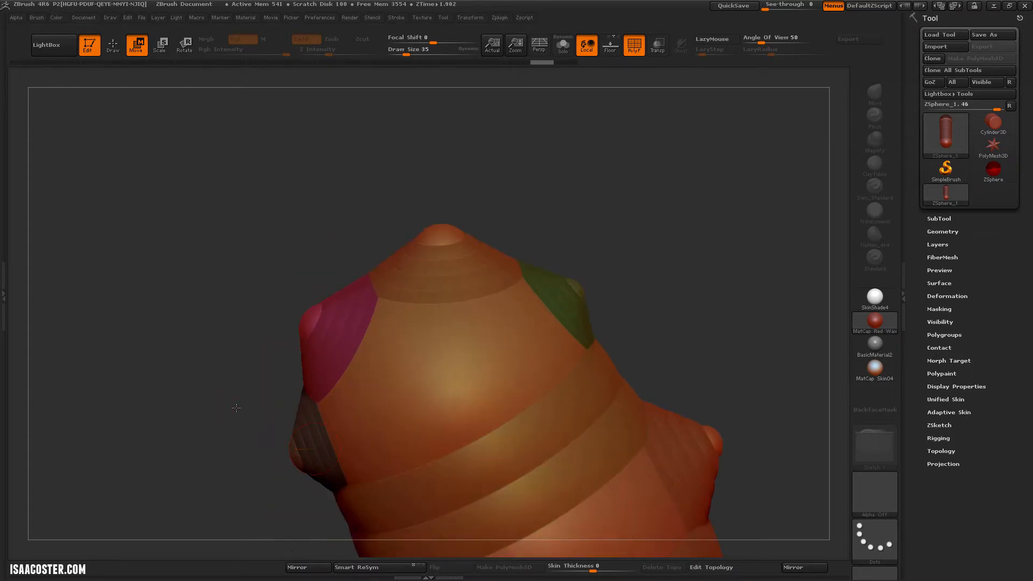
Add a child ZSphere on the tip of the middle finger base and extend it away from the palm as a long finger
key("q")
left_click_drag(528, 184, 497, 143)
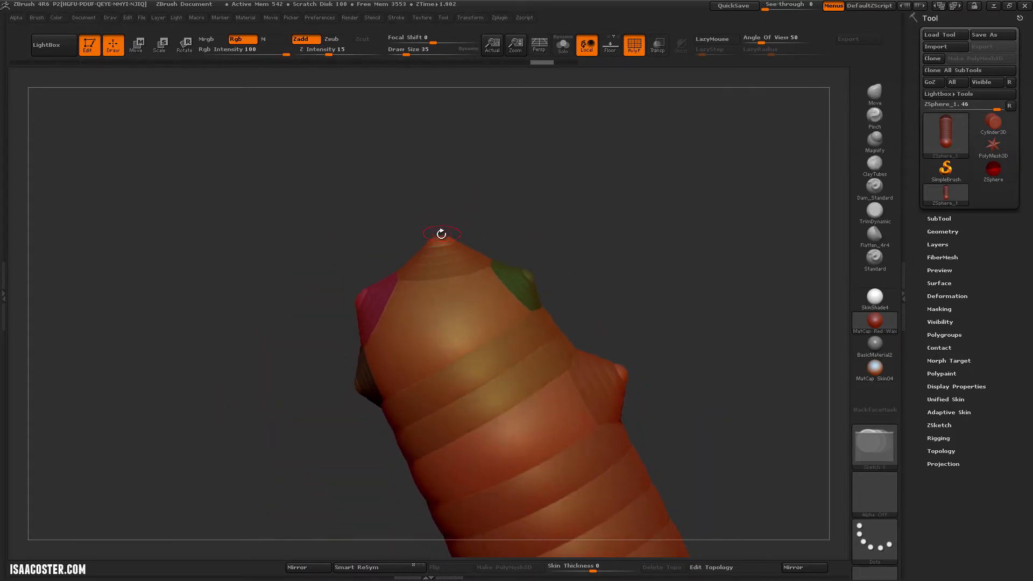
mouse_move(438, 232)
left_mouse_down()
mouse_move(463, 228)
mouse_move(442, 232)
mouse_move(449, 214)
mouse_move(435, 205)
mouse_move(438, 86)
left_mouse_up()
key("w")
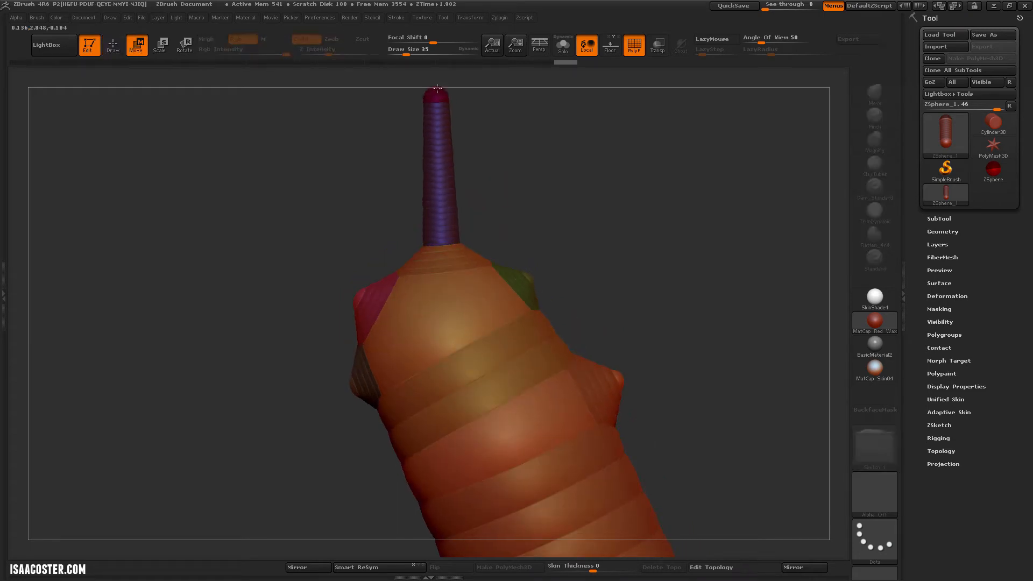
Add a small child ZSphere on the tip of the green index finger base
mouse_move(569, 221)
left_mouse_down()
mouse_move(593, 228)
mouse_move(608, 258)
mouse_move(602, 229)
left_mouse_up()
key("q")
left_click_drag(548, 288, 557, 281)
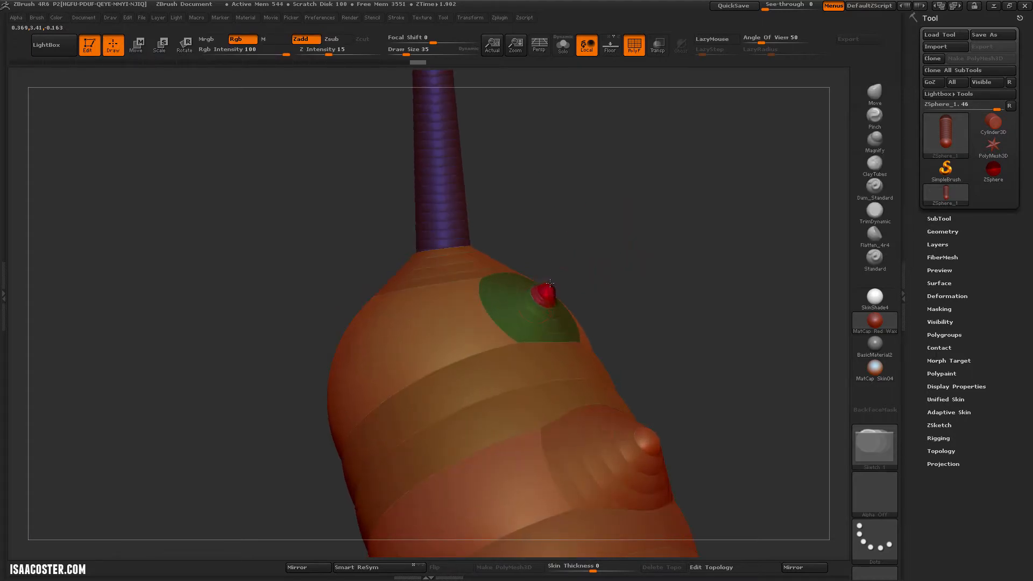
left_click_drag(596, 246, 608, 274)
key("s")
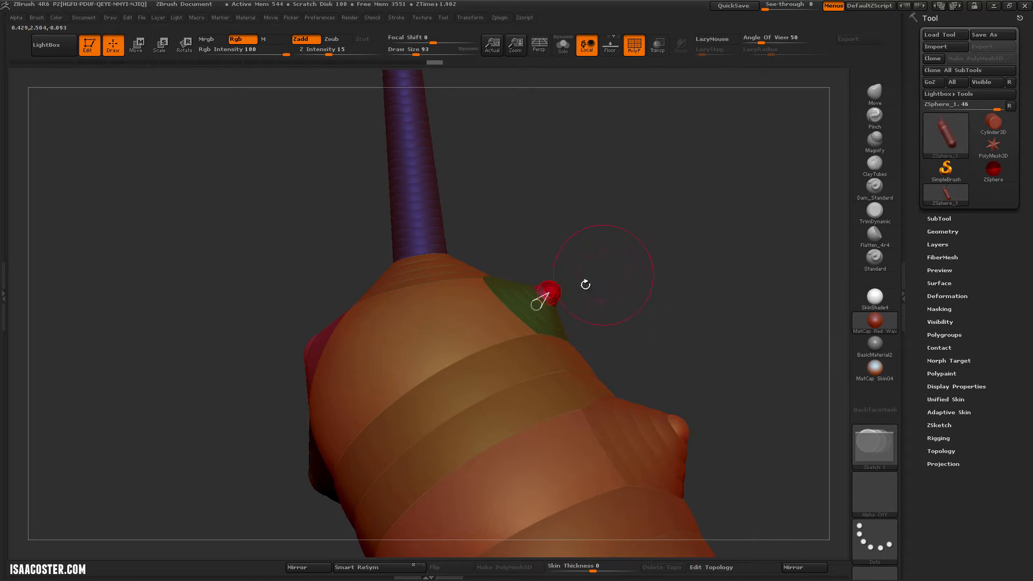
key("w")
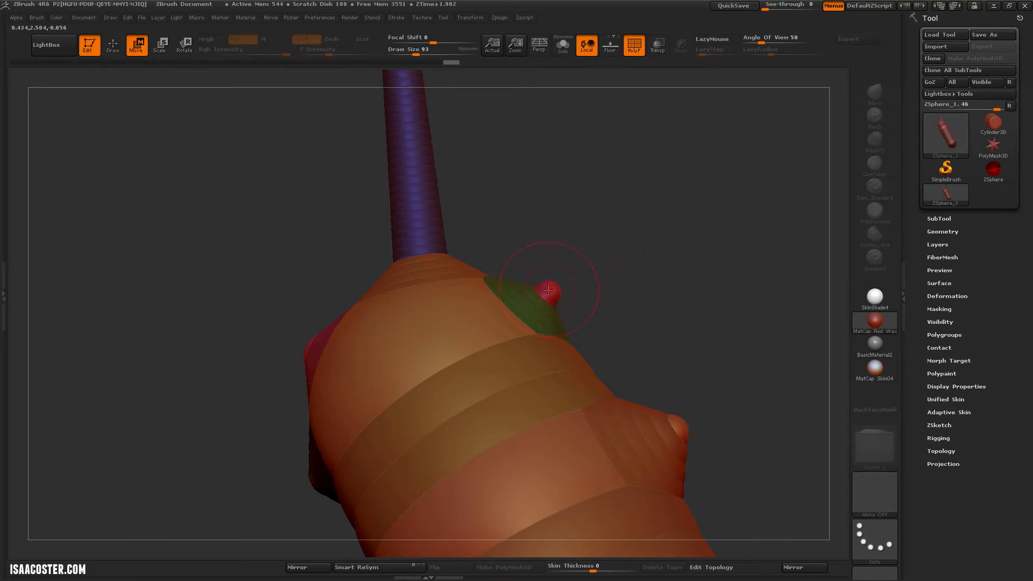
mouse_move(548, 289)
left_mouse_down()
mouse_move(600, 201)
mouse_move(550, 269)
mouse_move(546, 295)
left_mouse_up()
Set the draw size to 19 and move the new ZSphere far out from the green base to form the index finger
type("s19")
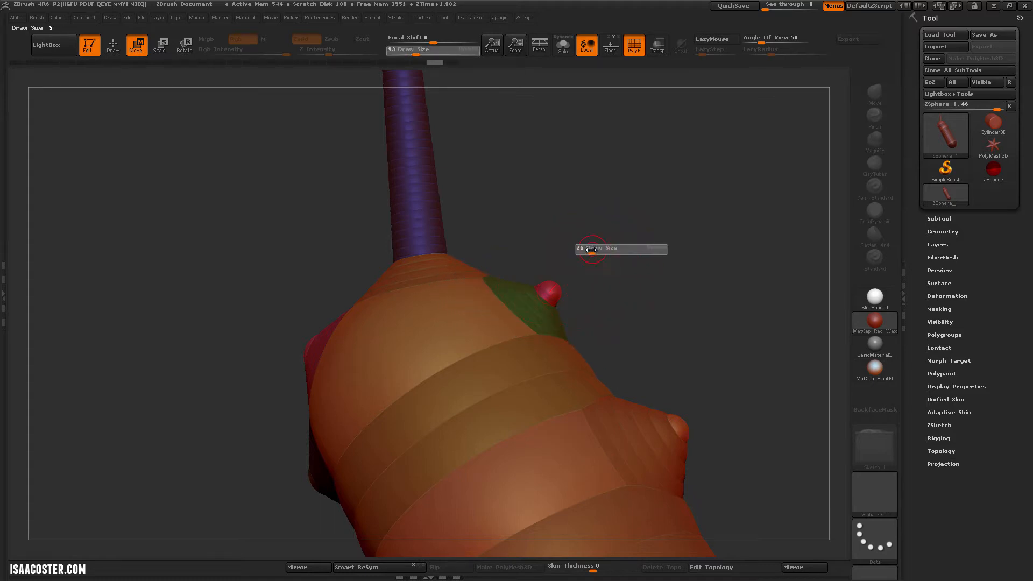
key("Return")
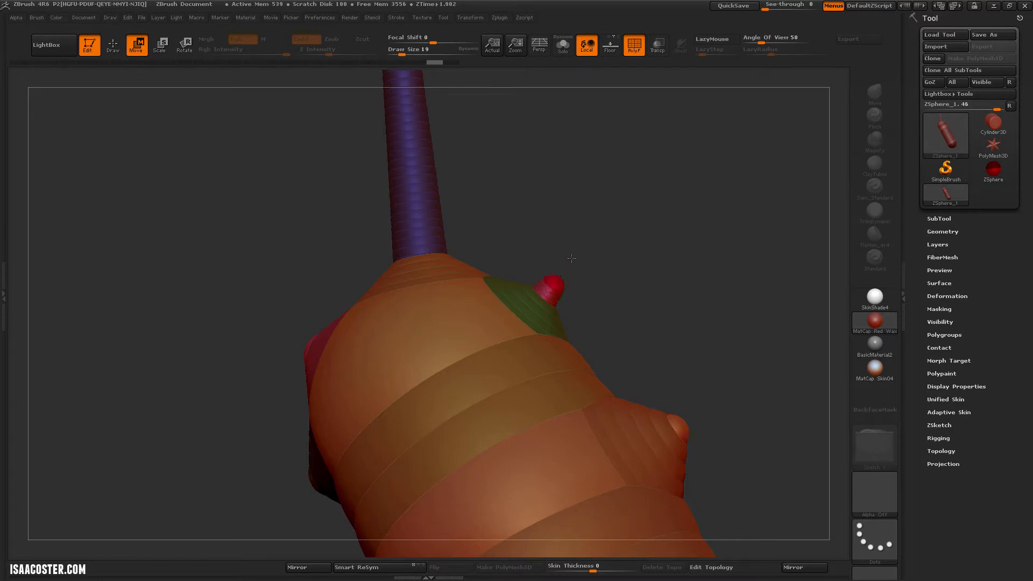
left_click_drag(571, 258, 696, 98)
left_click_drag(686, 275, 624, 224, "alt")
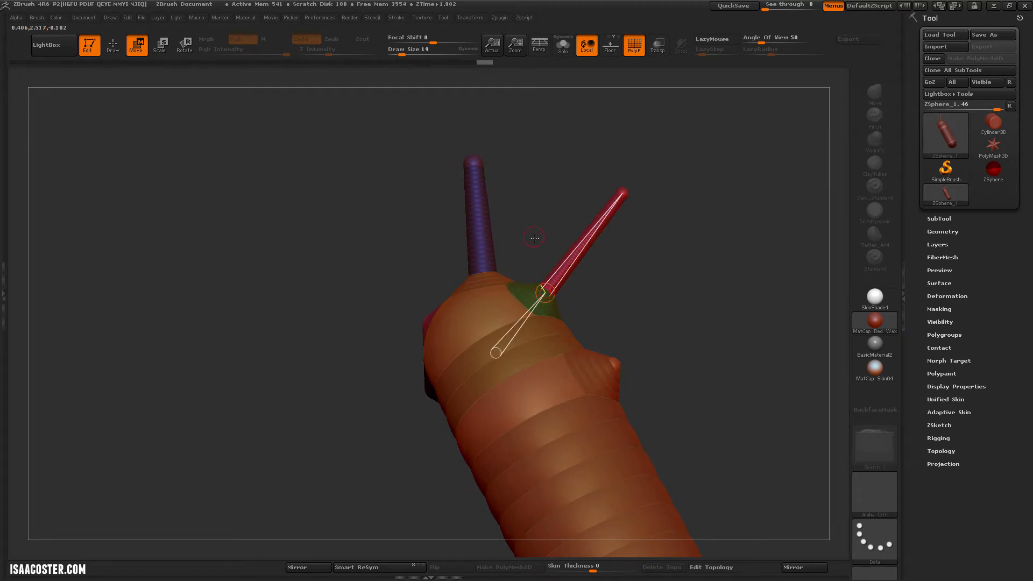
Add a child ZSphere on the magenta ring finger base and move it outward to form the ring finger
mouse_move(534, 238)
left_mouse_down()
mouse_move(548, 242)
mouse_move(356, 274)
mouse_move(456, 320)
left_mouse_up()
key("q")
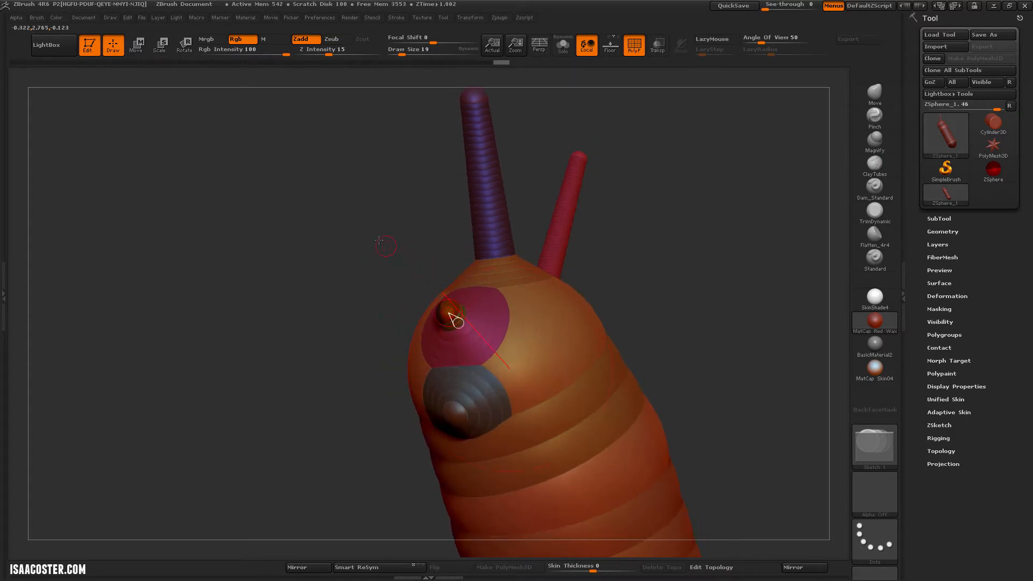
key("w")
mouse_move(380, 240)
left_mouse_down()
mouse_move(341, 228)
mouse_move(362, 286)
mouse_move(350, 285)
mouse_move(449, 321)
mouse_move(415, 330)
mouse_move(346, 290)
mouse_move(337, 275)
left_mouse_up()
Add a child ZSphere on the grey pinky base and move it outward to form the pinky
mouse_move(349, 396)
left_mouse_down("alt")
mouse_move(380, 285)
mouse_move(388, 323)
mouse_move(465, 299)
left_mouse_up("alt")
key("q")
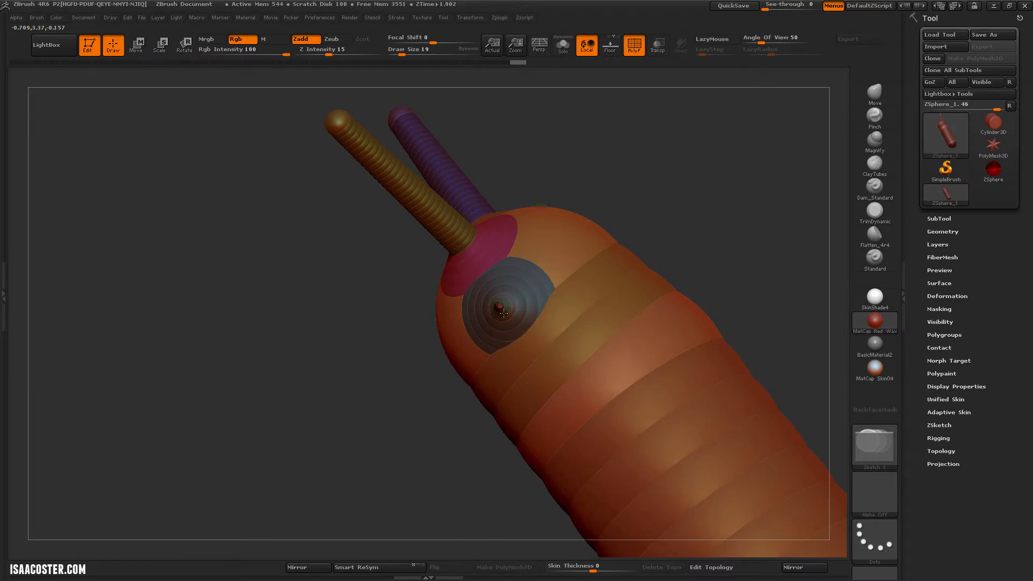
key("w")
mouse_move(429, 392)
left_mouse_down()
mouse_move(380, 423)
mouse_move(449, 319)
mouse_move(375, 330)
left_mouse_up()
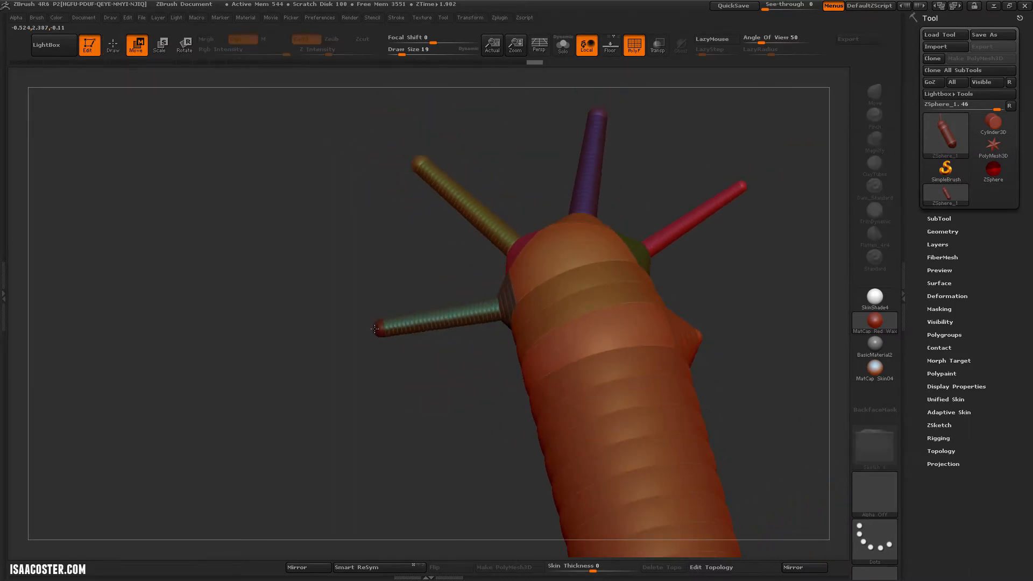
Add a child ZSphere on the thumb base at the side of the palm and move it outward to form the thumb
left_click_drag(473, 377, 441, 385)
left_click_drag(726, 339, 675, 313)
key("e")
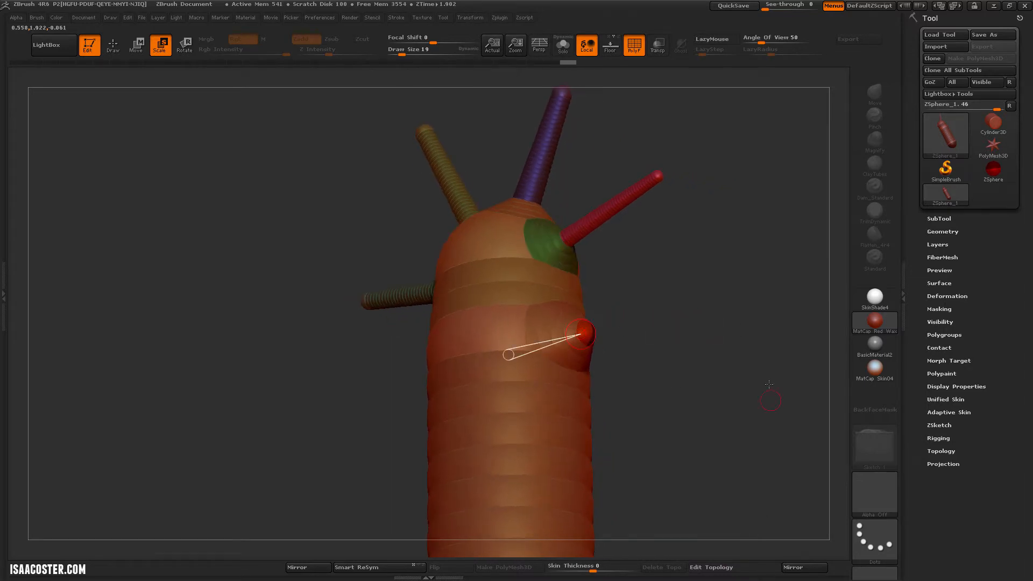
mouse_move(724, 357)
left_mouse_down()
mouse_move(717, 339)
mouse_move(547, 268)
left_mouse_up()
key("q")
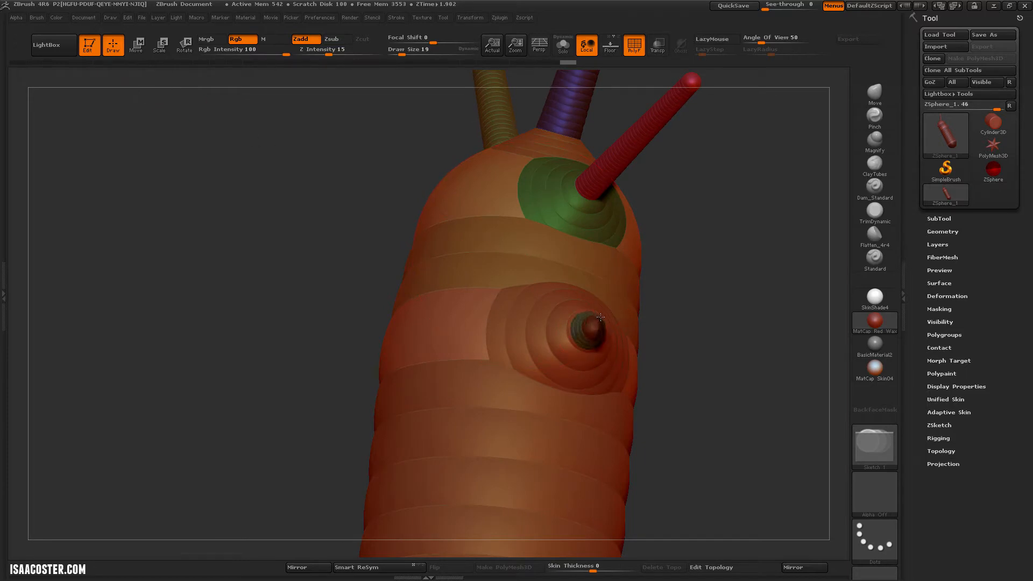
key("w")
mouse_move(689, 392)
left_mouse_down()
mouse_move(671, 315)
mouse_move(739, 357)
mouse_move(621, 333)
mouse_move(683, 248)
mouse_move(743, 218)
left_mouse_up()
Align the thumb tip with the plane of the other fingers, working from the fingertip end of the hand
left_click_drag(718, 385, 715, 272)
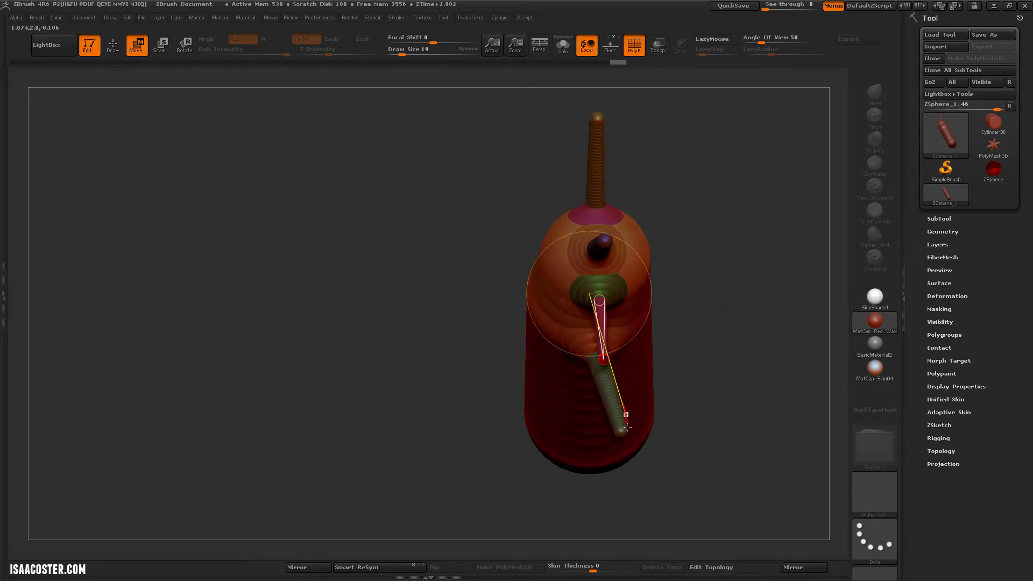
left_click_drag(621, 430, 604, 432)
left_click_drag(705, 336, 670, 304)
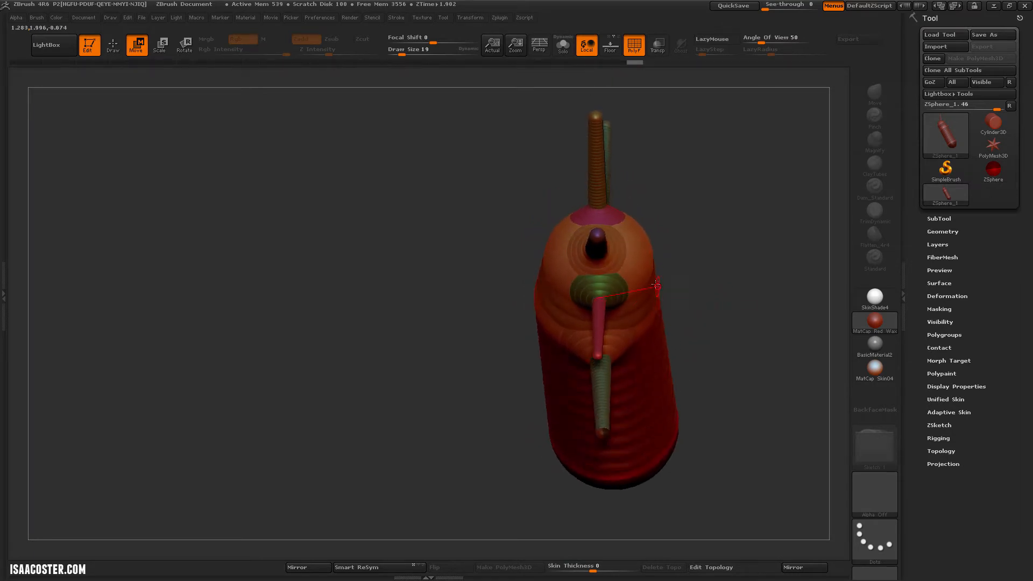
left_click_drag(680, 222, 622, 254)
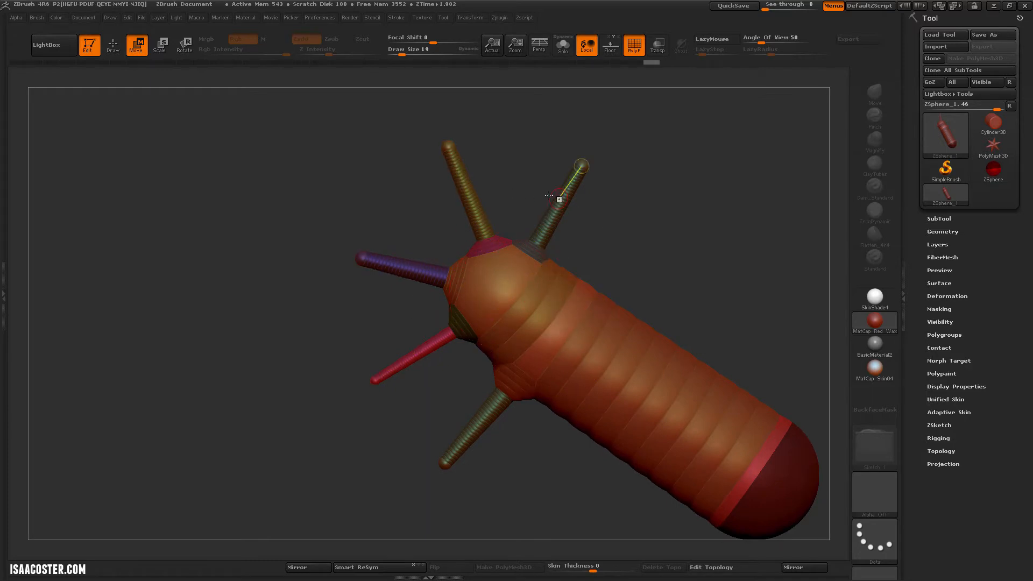
Fine-tune the position of the purple middle finger's ZSpheres to balance the finger spacing
left_click_drag(660, 260, 646, 263)
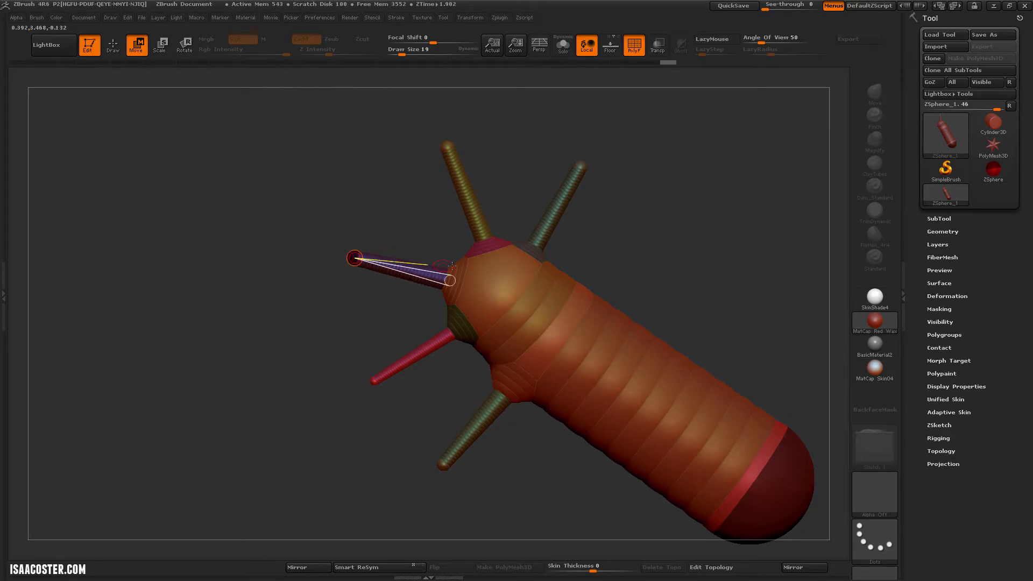
left_click_drag(495, 437, 627, 344)
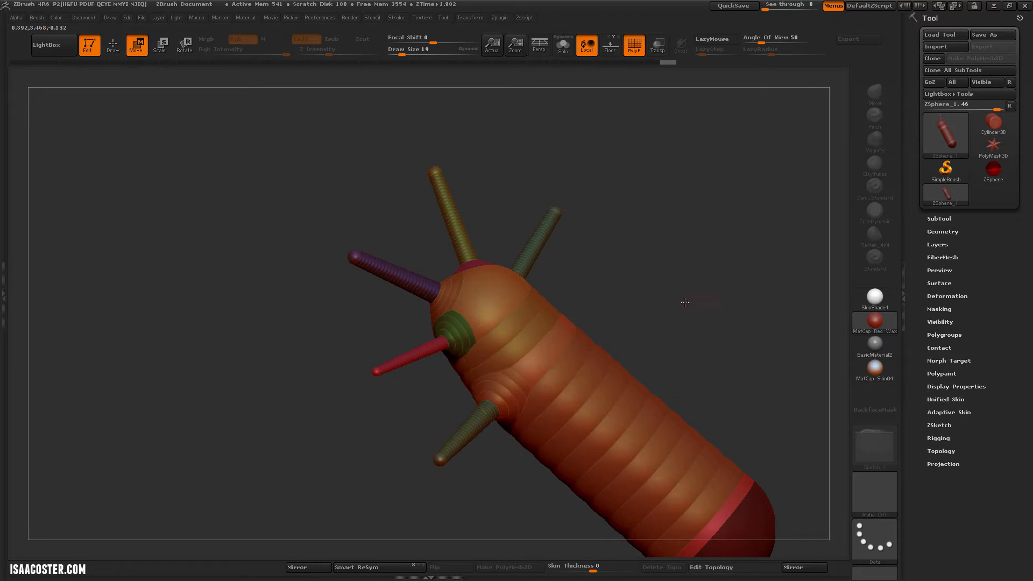
left_click_drag(687, 302, 673, 325)
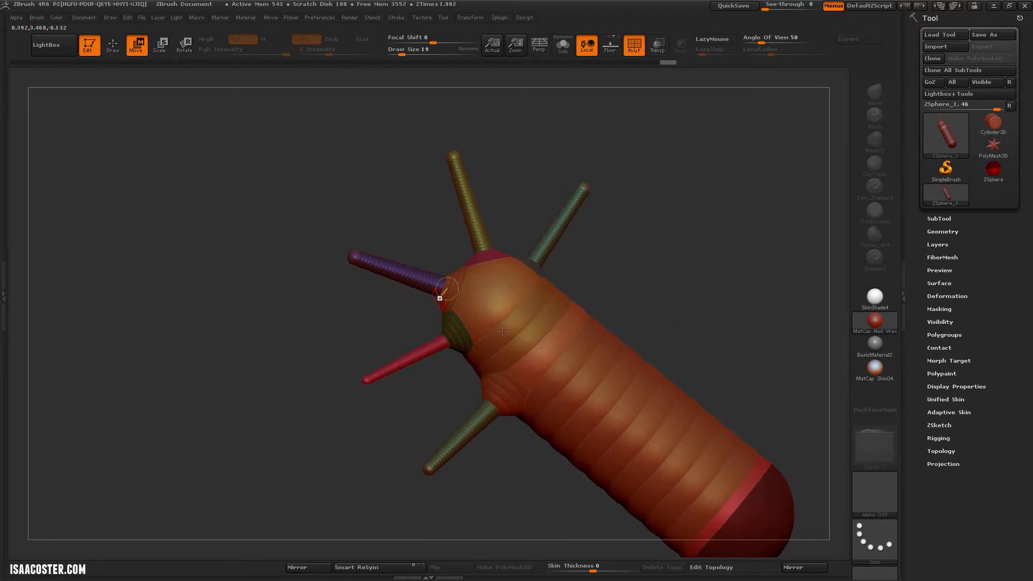
Preview the adaptive skin and examine the edge flow around the finger bases from both sides of the hand
left_click_drag(503, 332, 331, 364)
key("a")
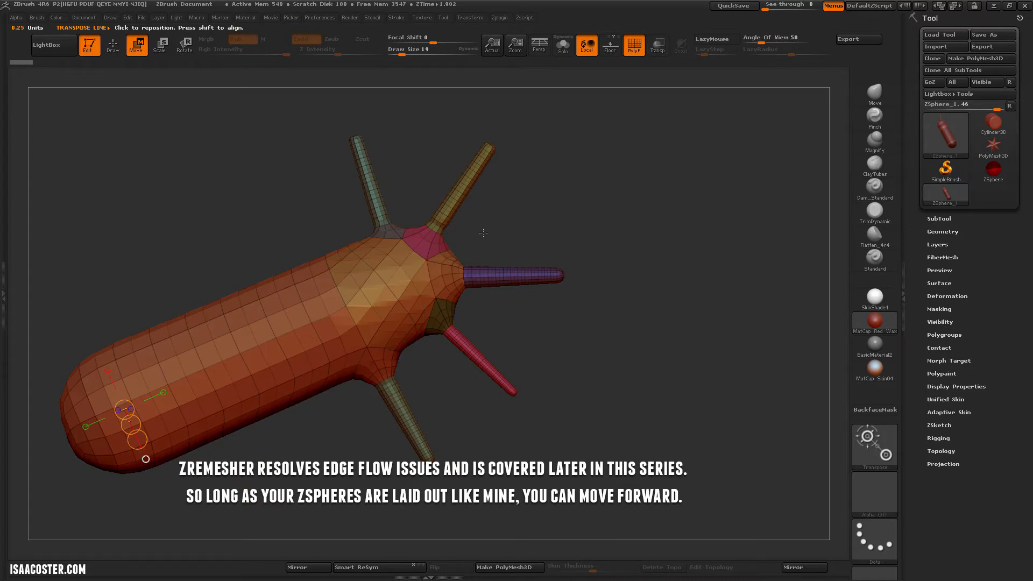
left_click_drag(483, 233, 463, 251)
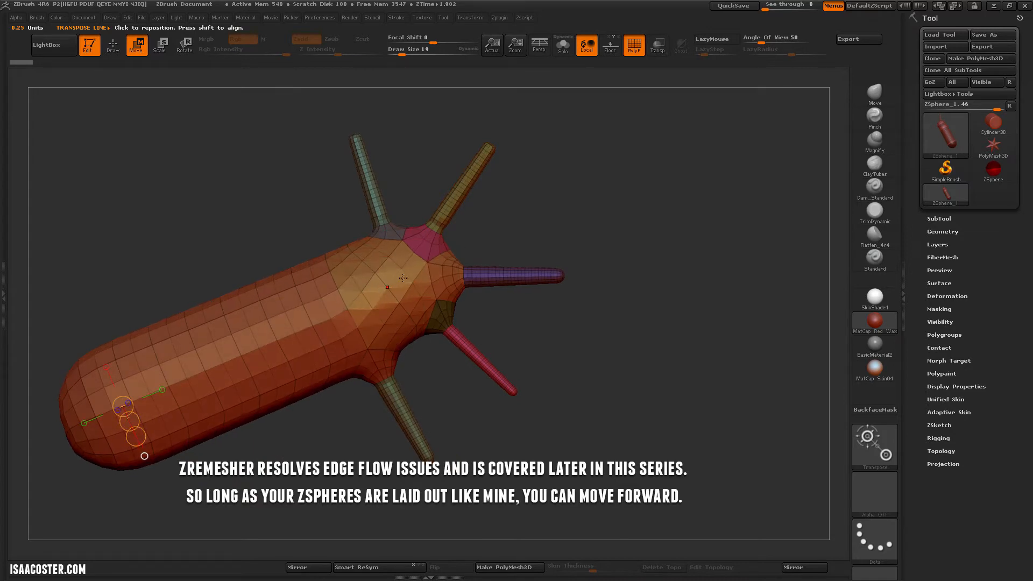
left_click_drag(607, 323, 492, 292)
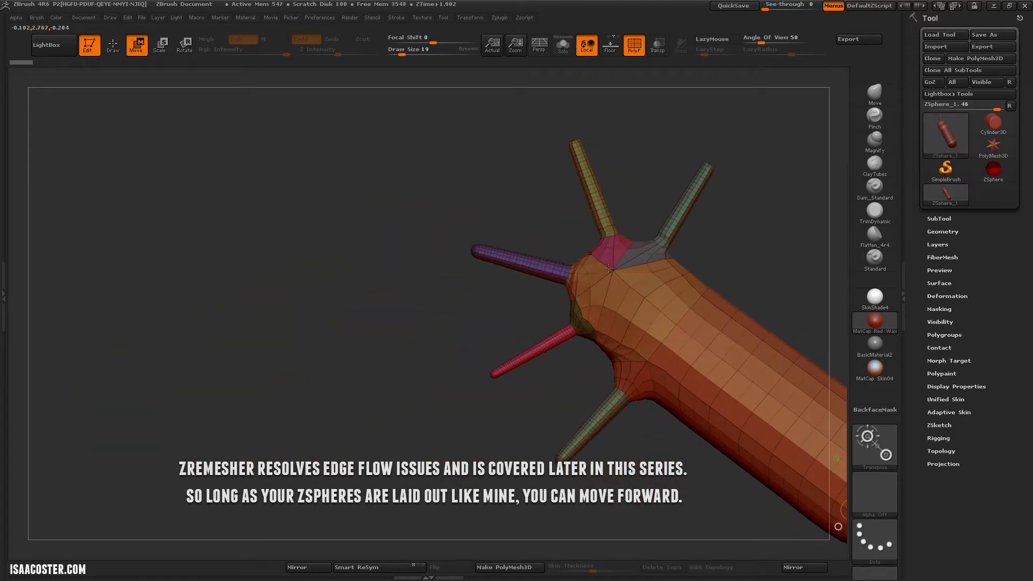
left_click_drag(649, 302, 682, 238)
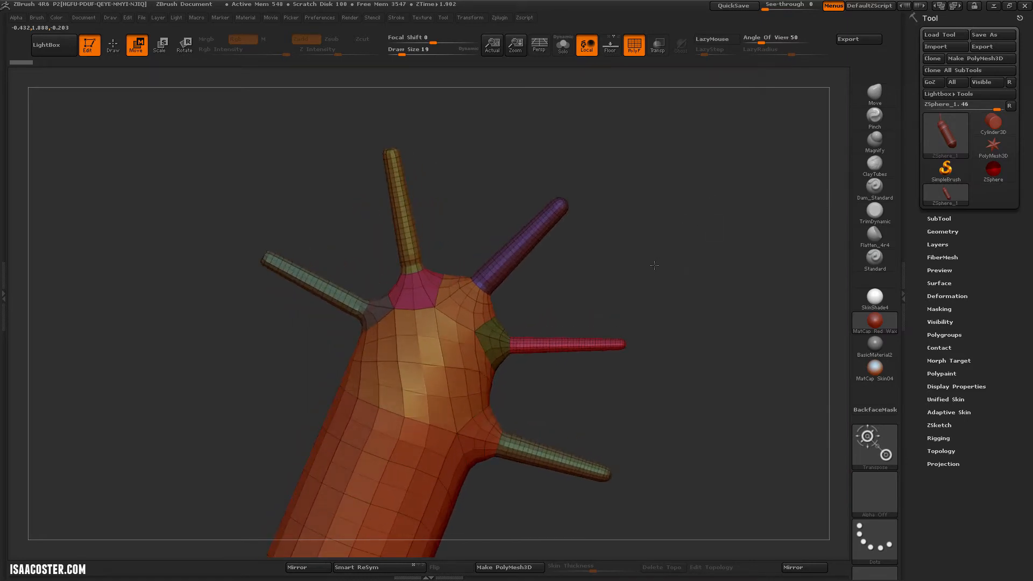
key("a")
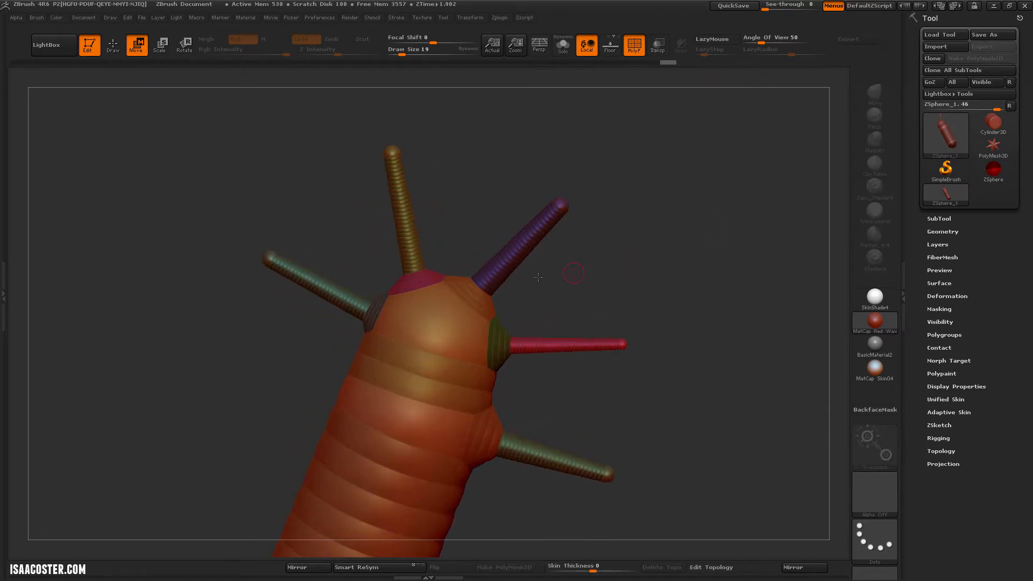
Scale the purple middle finger's ZSpheres to shorten the finger slightly
key("e")
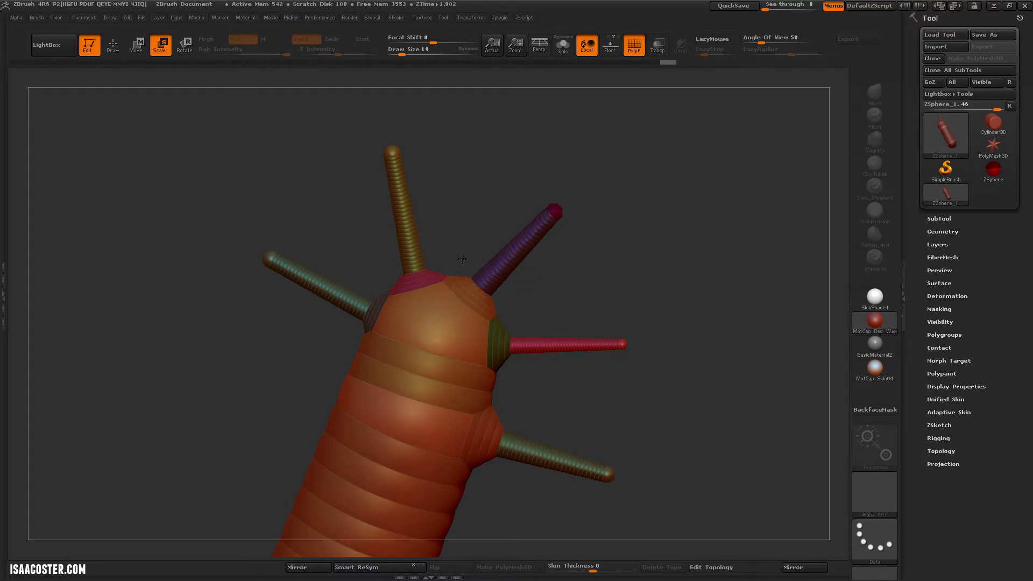
left_click_drag(473, 282, 471, 275)
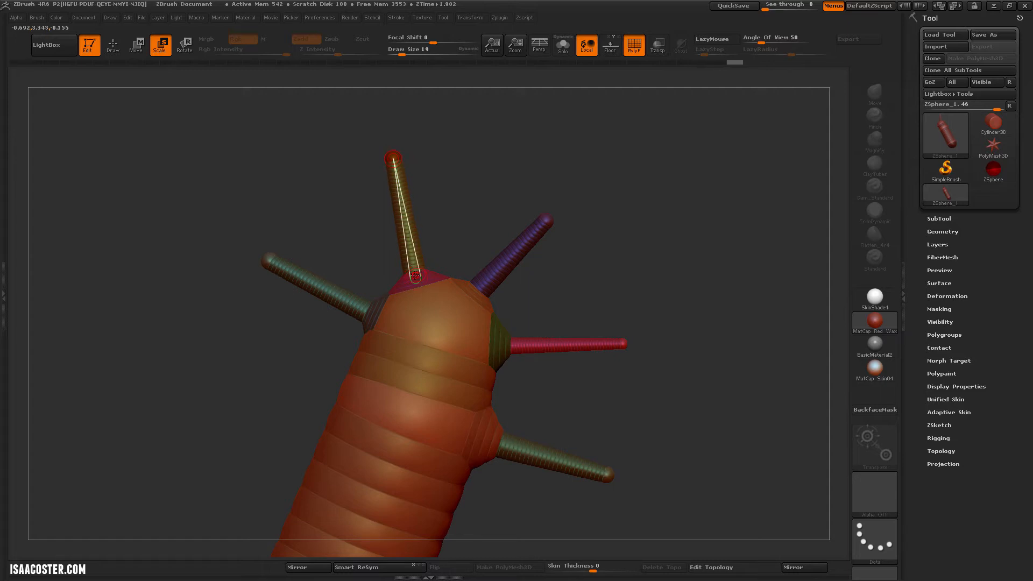
left_click_drag(334, 210, 383, 232)
Nudge the yellow ring finger closer to the middle finger and check the palm topology in the adaptive skin preview
key("w")
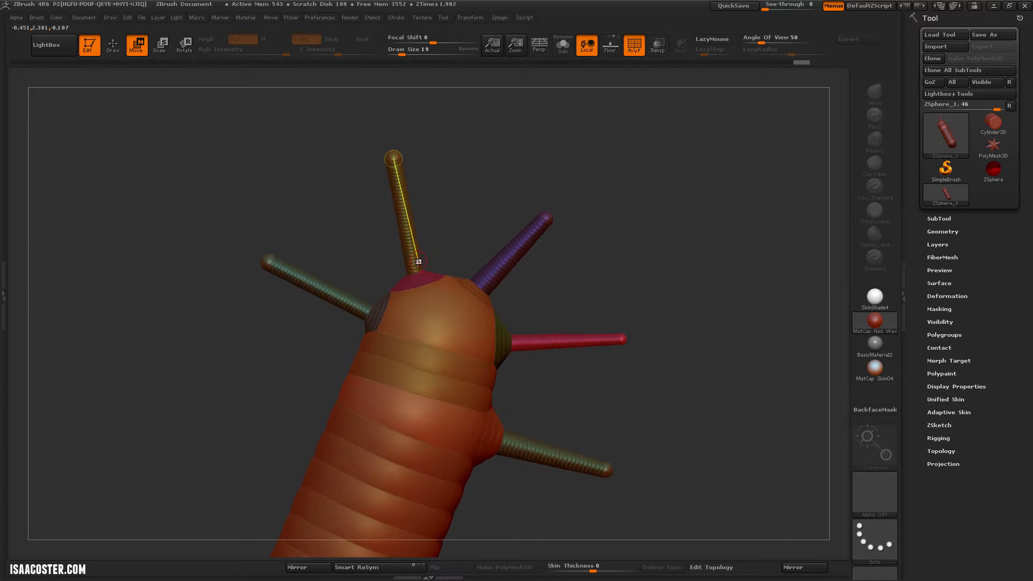
left_click_drag(403, 156, 427, 344)
key("a")
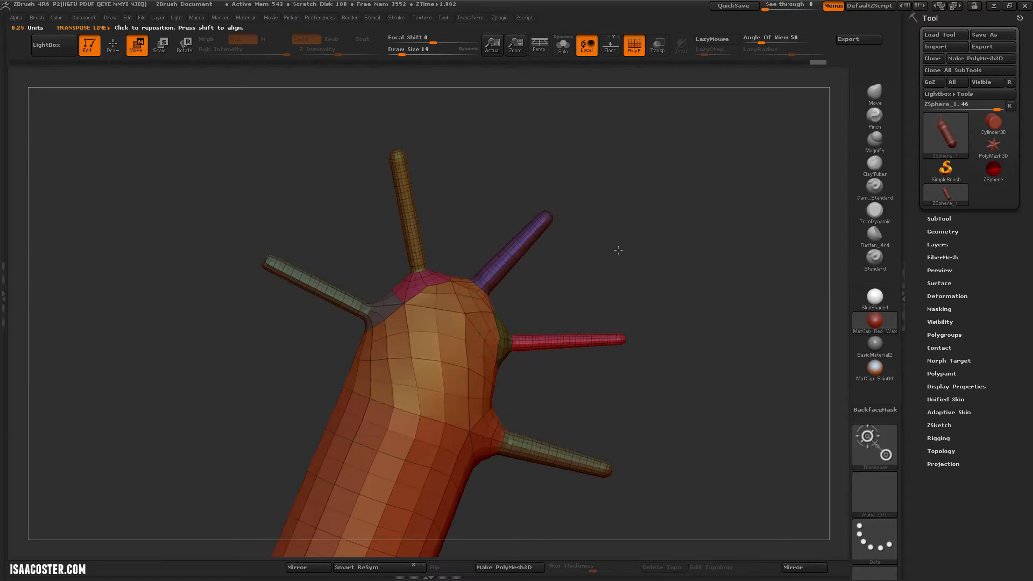
key("a")
Make small position corrections to the base ZSpheres of the middle, index and ring fingers
left_click_drag(486, 293, 490, 296)
left_click_drag(506, 338, 507, 341)
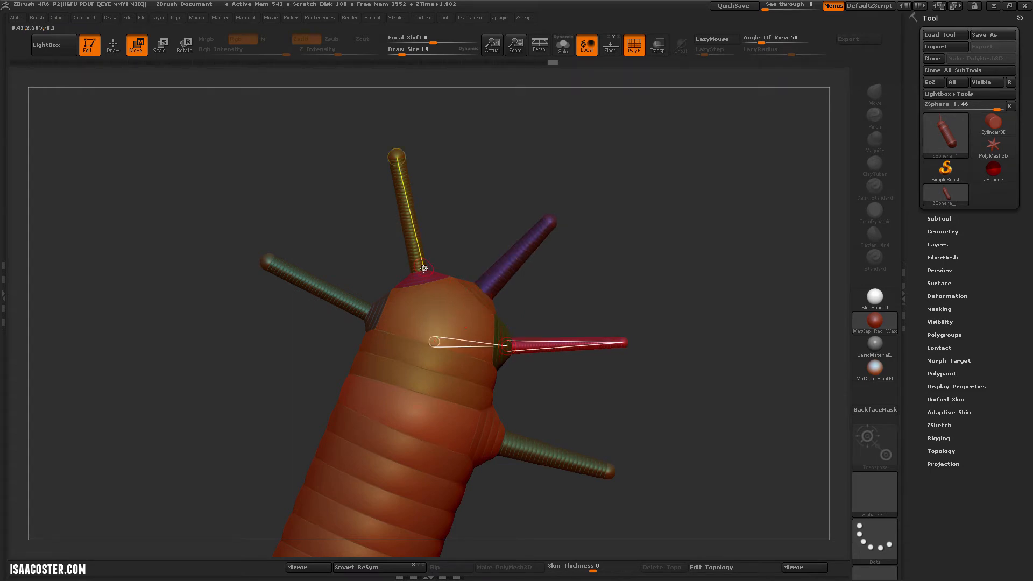
left_click_drag(422, 274, 419, 270)
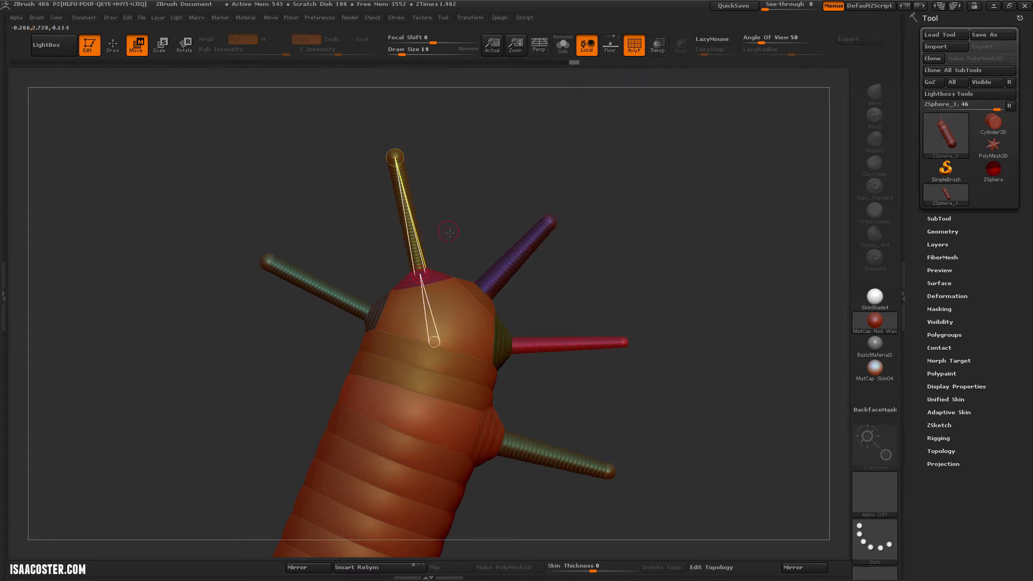
Make small position corrections to the tips of the little and index fingers and extend the purple middle finger slightly outward
mouse_move(451, 230)
left_mouse_down()
mouse_move(543, 288)
mouse_move(575, 236)
mouse_move(538, 233)
mouse_move(546, 212)
mouse_move(557, 263)
mouse_move(604, 296)
left_mouse_up()
key("a")
key("a")
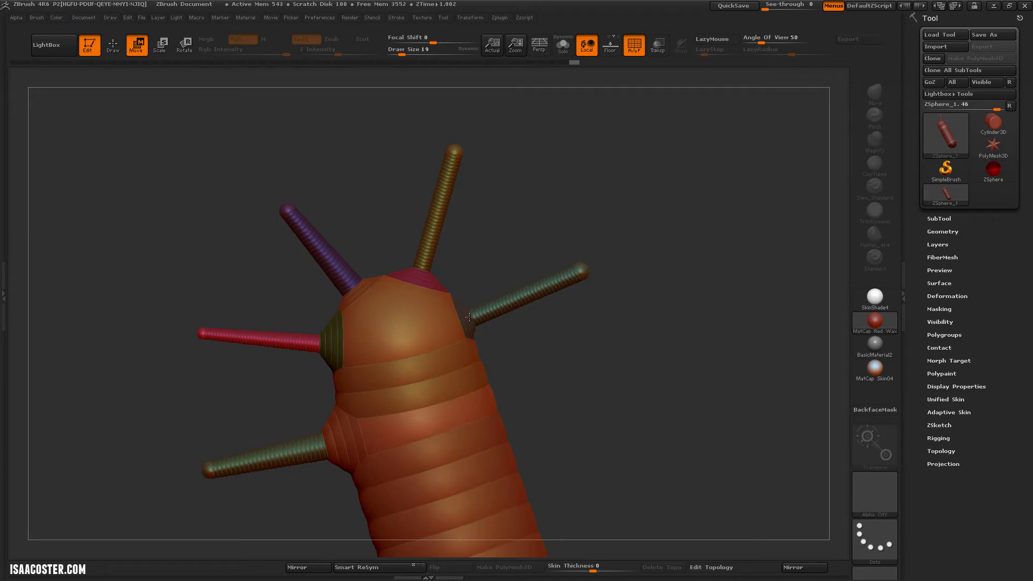
left_click_drag(580, 266, 401, 344)
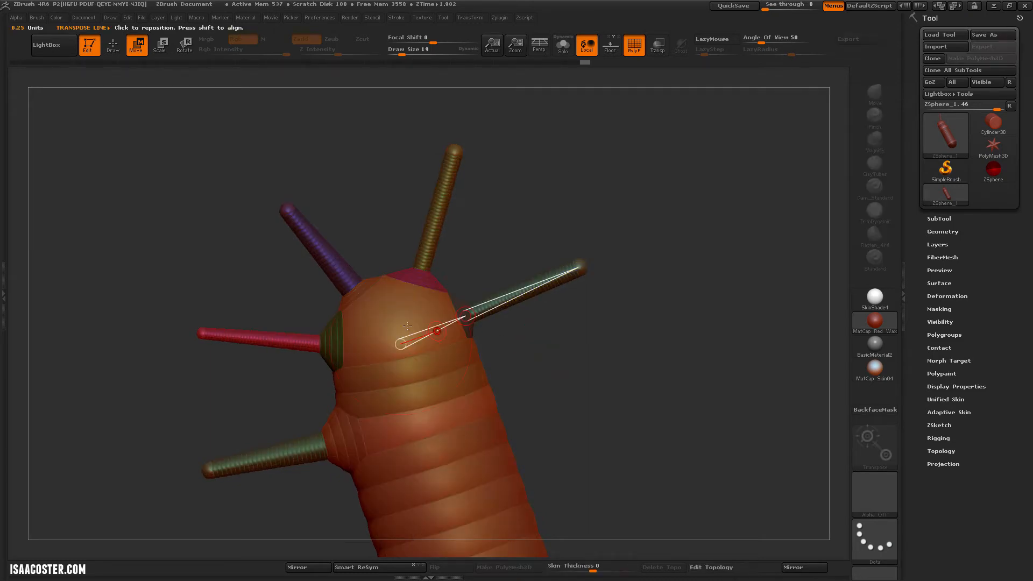
key("ctrl+z")
left_click_drag(320, 336, 295, 302)
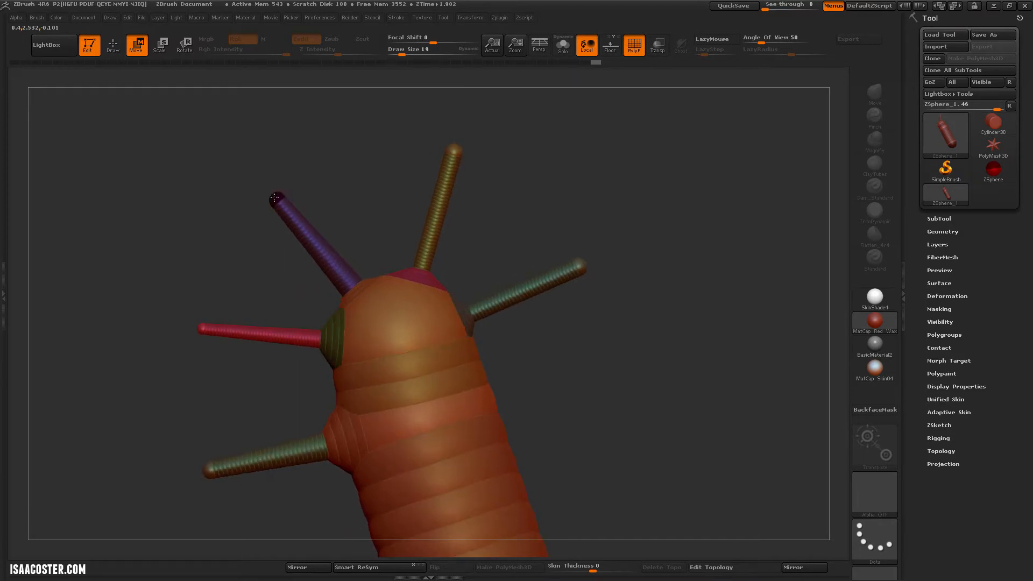
left_click_drag(274, 197, 271, 192)
Preview the adaptive skin and examine the edge flow across the palm, the back of the hand and the finger bases
left_click_drag(366, 156, 424, 155)
left_click_drag(496, 179, 344, 199)
key("a")
left_click_drag(466, 238, 569, 212)
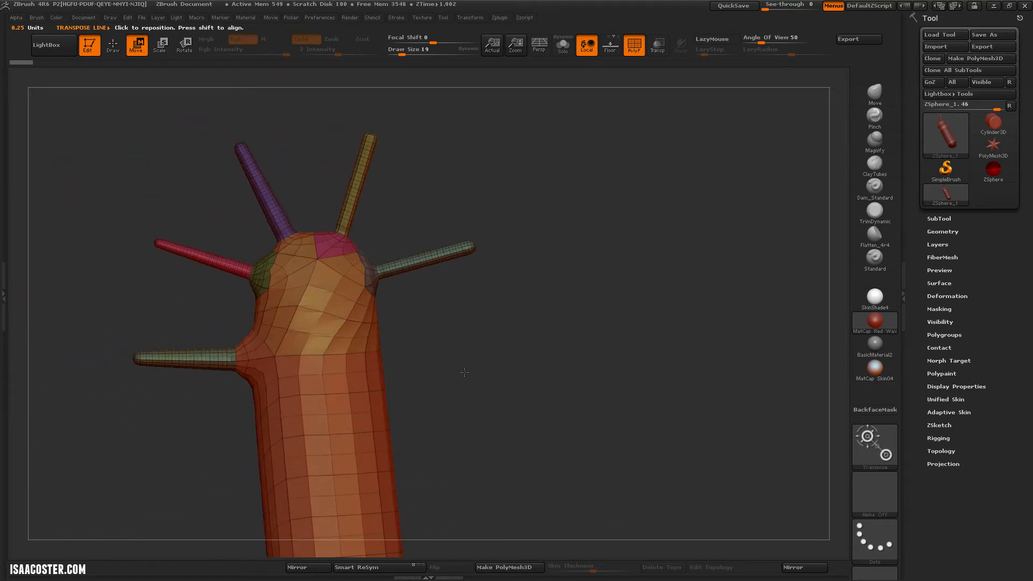
left_click_drag(464, 372, 631, 286)
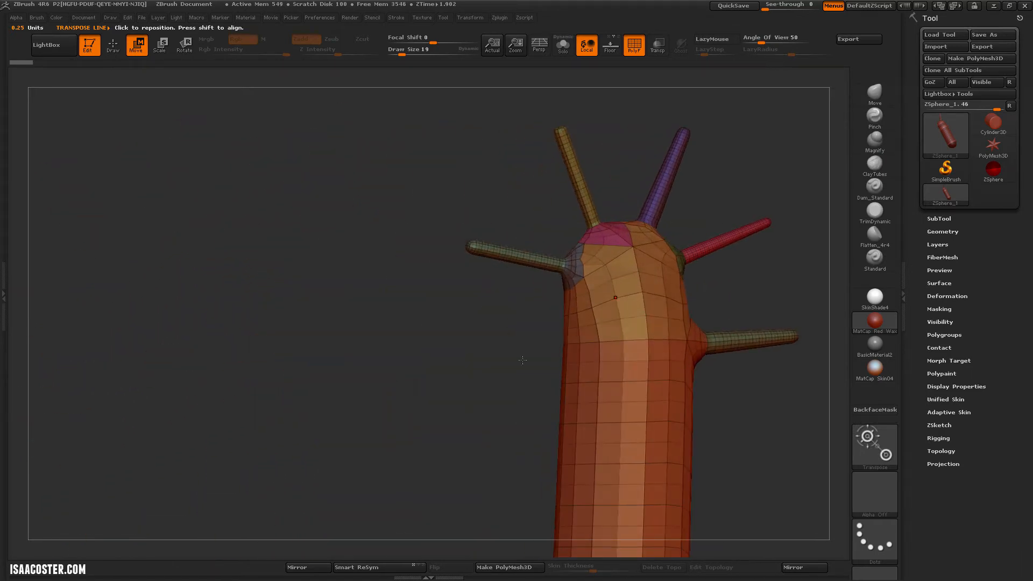
left_click_drag(523, 360, 600, 279)
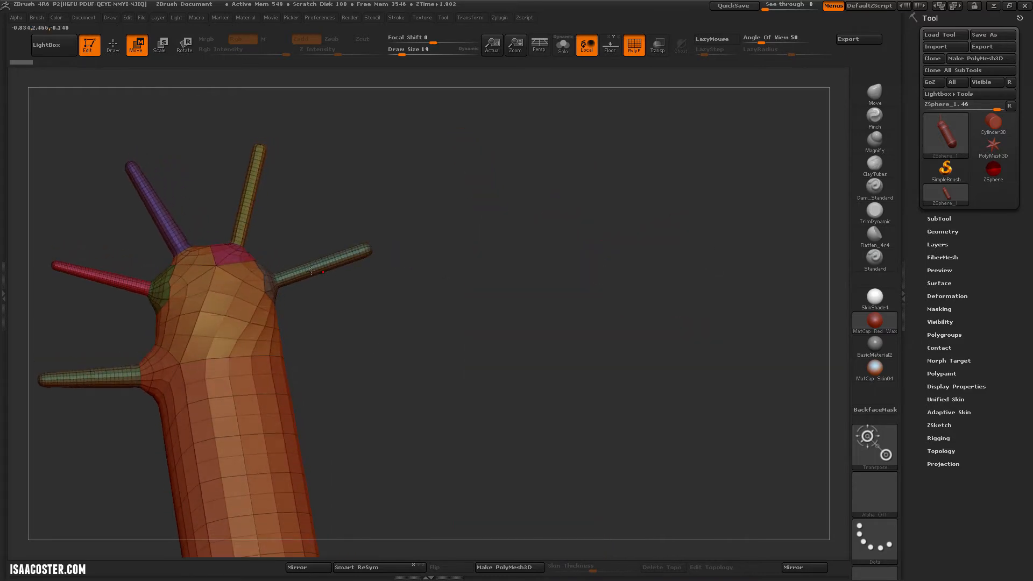
left_click_drag(330, 322, 385, 352)
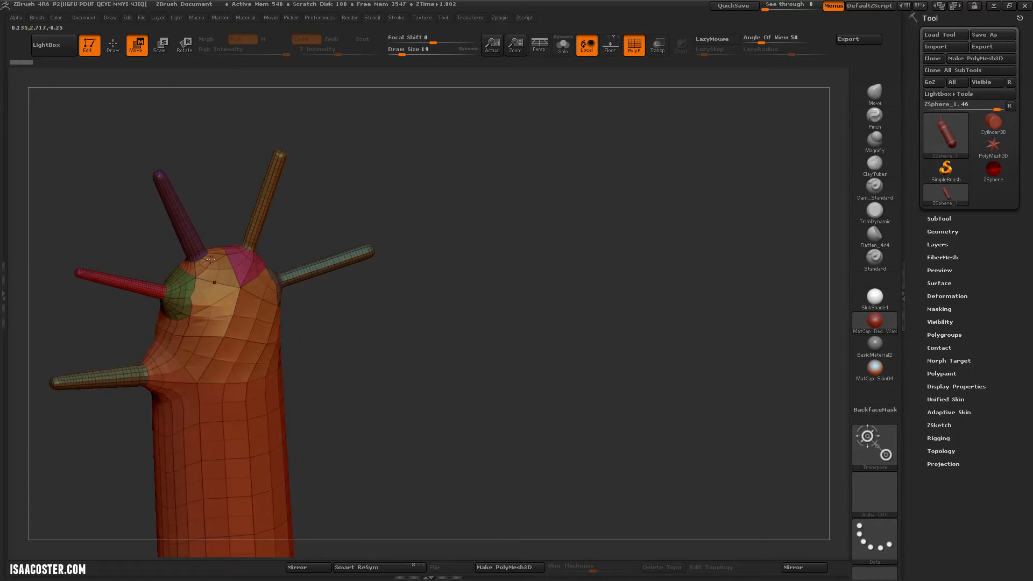
left_click_drag(370, 273, 590, 295, "alt")
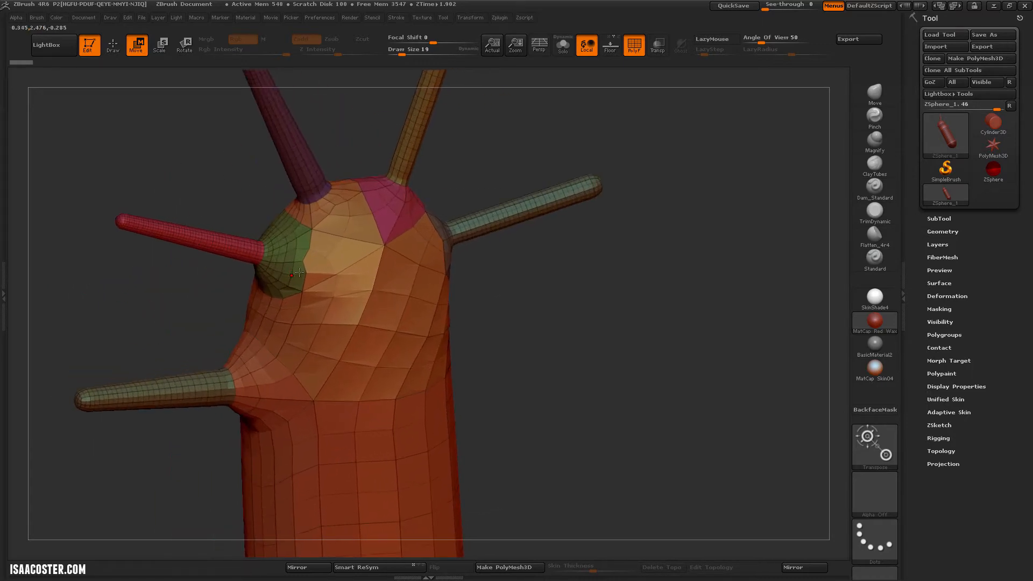
left_click_drag(332, 258, 391, 317)
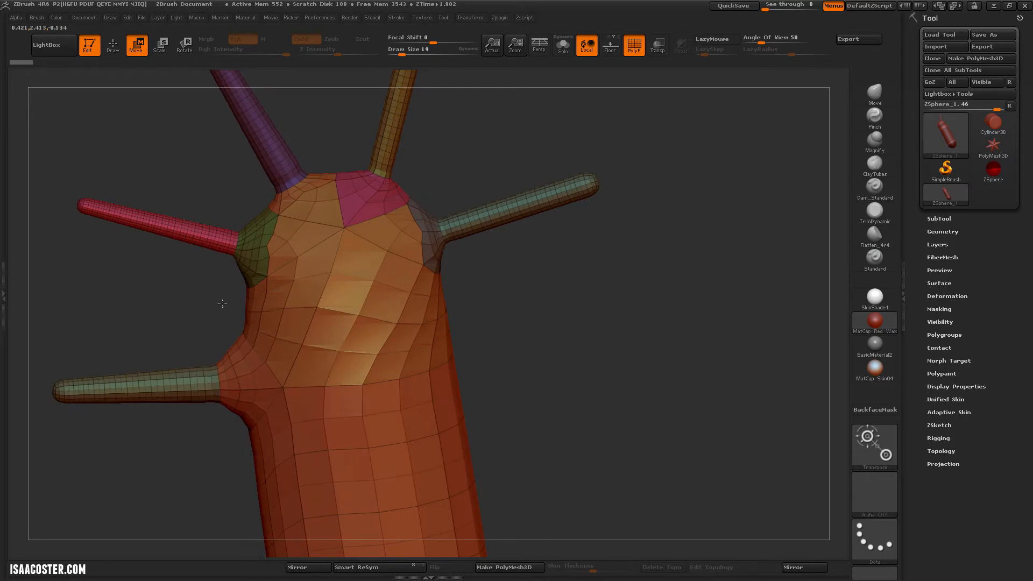
left_click_drag(222, 303, 557, 231)
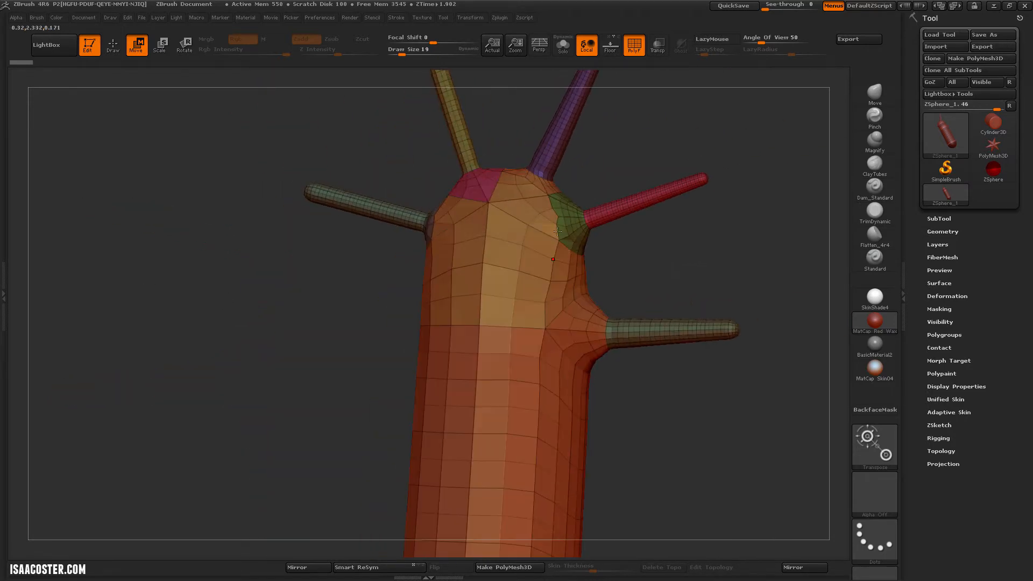
left_click_drag(538, 288, 631, 271)
left_click_drag(702, 258, 683, 284, "alt")
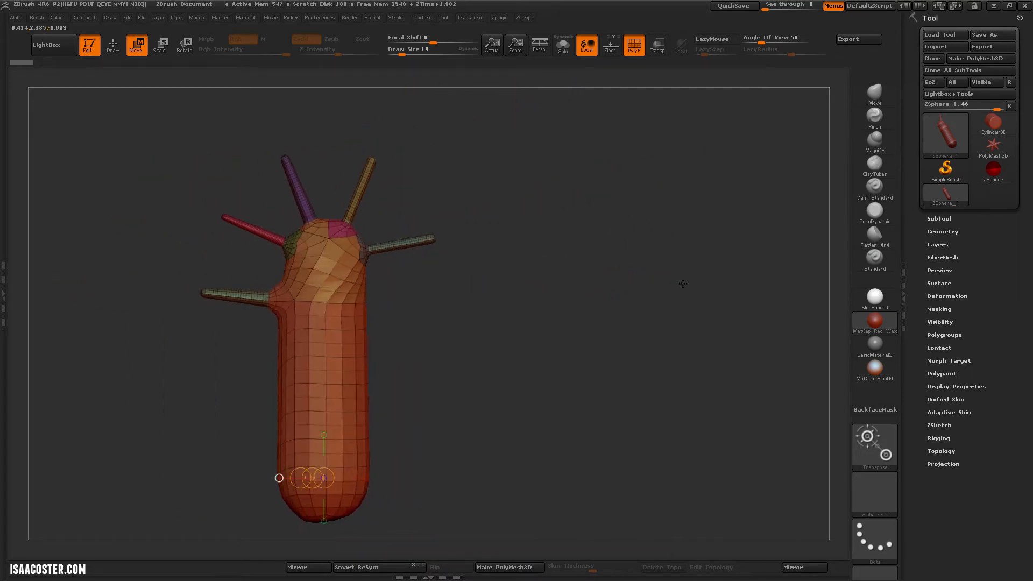
key("a")
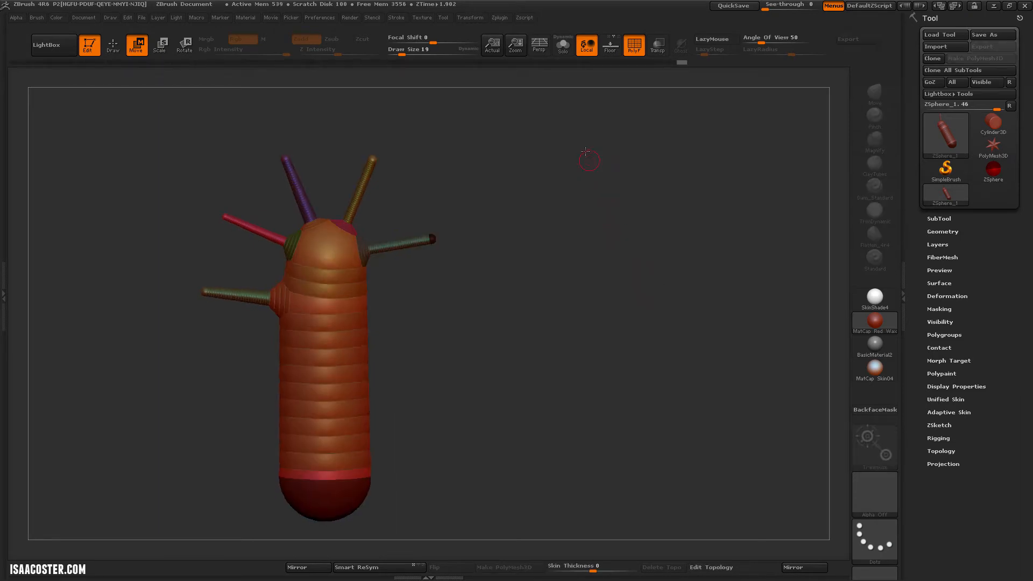
Try adding a ZSphere midway along the thumb and bending the thumb tip toward the fingers, with the hand pointing down
left_click_drag(587, 138, 591, 409)
left_click_drag(561, 154, 672, 318, "shift")
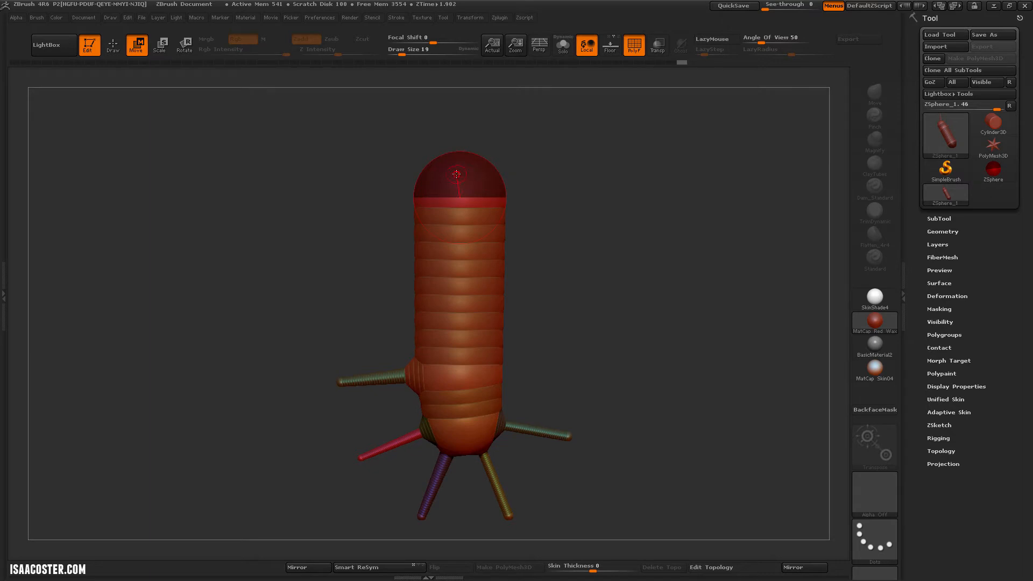
left_click_drag(575, 273, 581, 192, "alt")
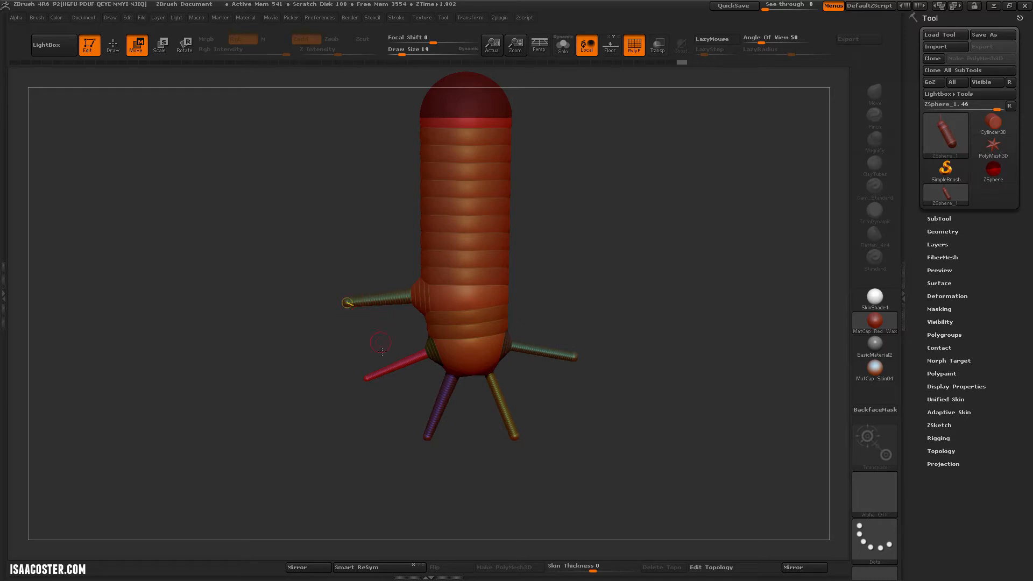
left_click_drag(382, 351, 382, 305, "alt")
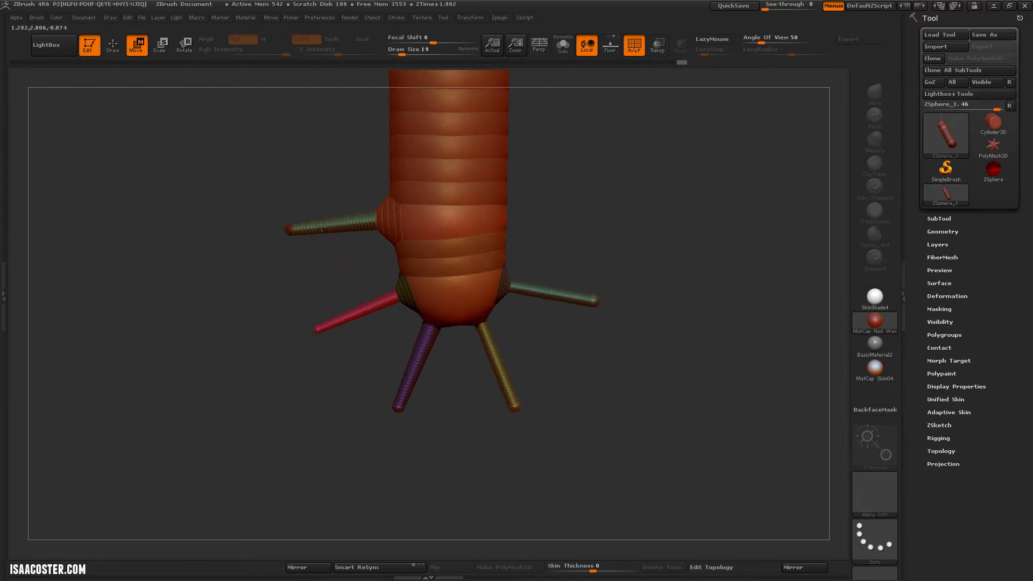
key("q")
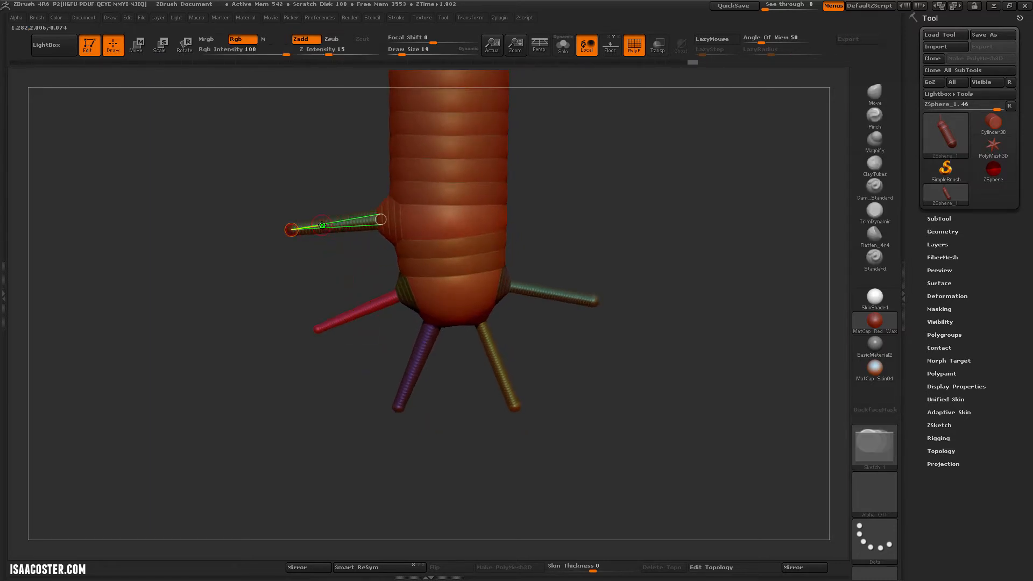
left_click(322, 225)
key("w")
left_click_drag(292, 230, 376, 259)
left_click_drag(294, 276, 357, 267, "shift")
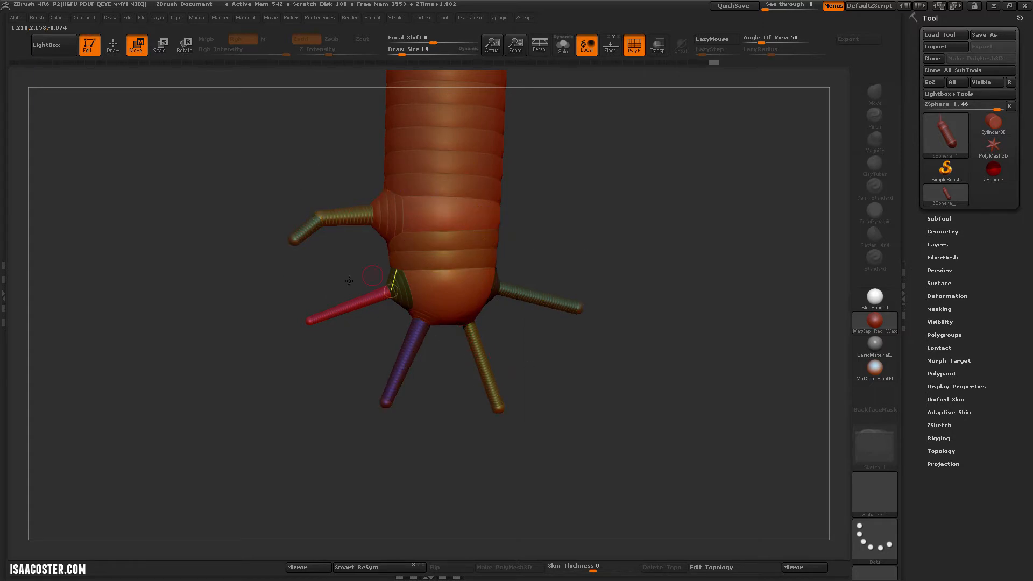
left_click_drag(348, 280, 338, 275)
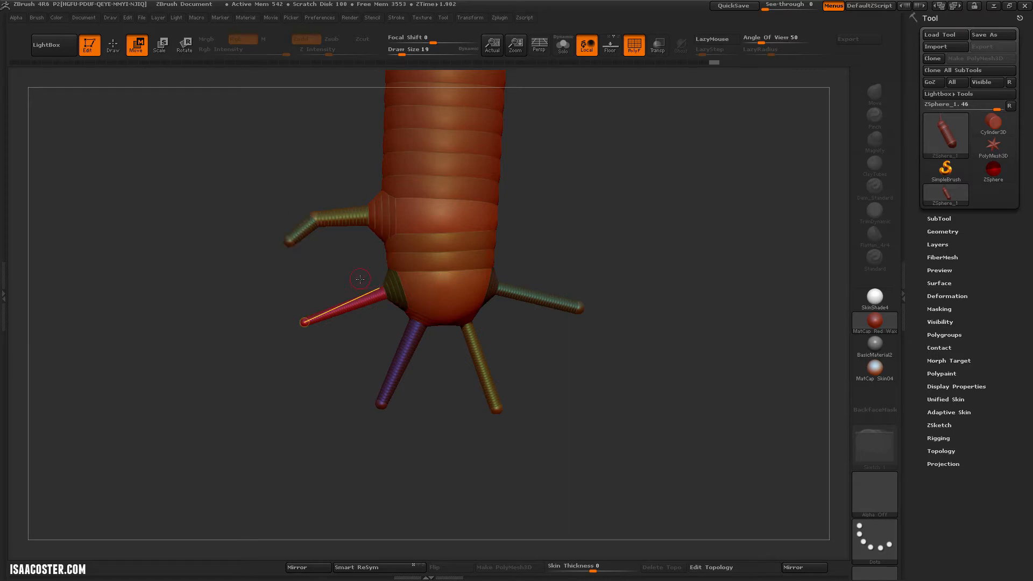
key("ctrl+z")
key("ctrl+z")
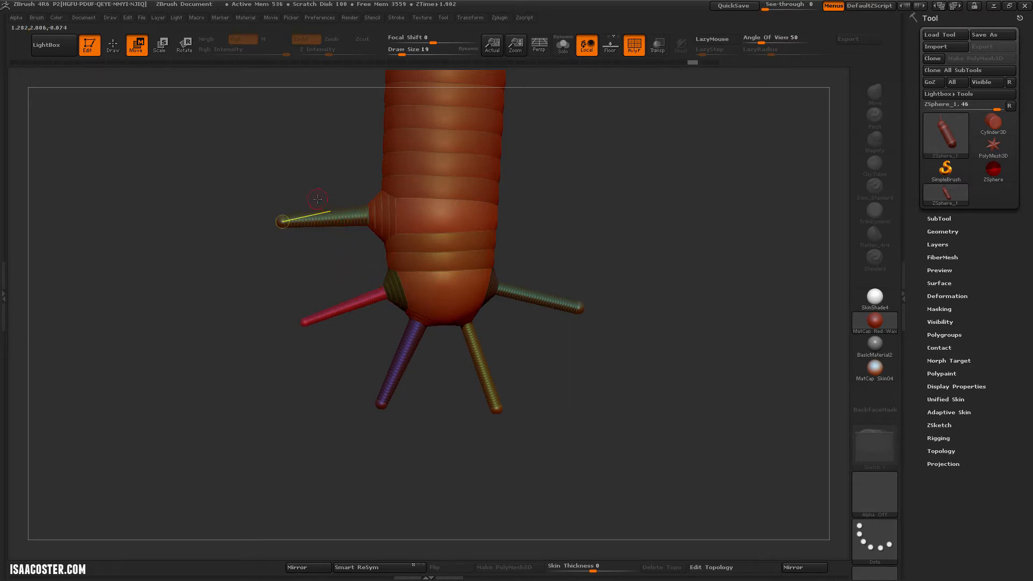
Preview the adaptive skin of the finished ZSphere hand and convert it to a PolyMesh3D
left_click_drag(585, 199, 615, 246)
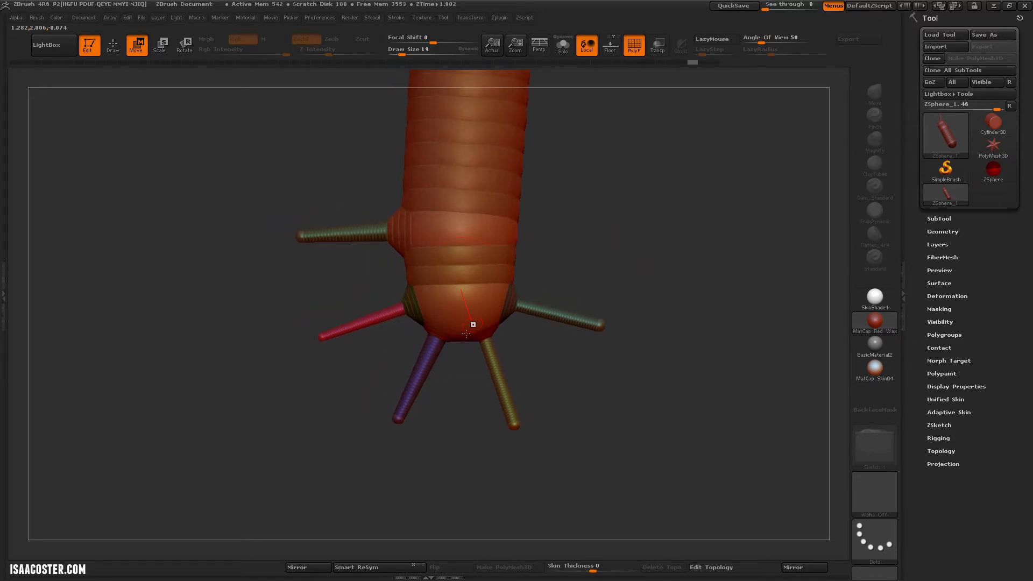
left_click_drag(567, 269, 548, 260, "alt")
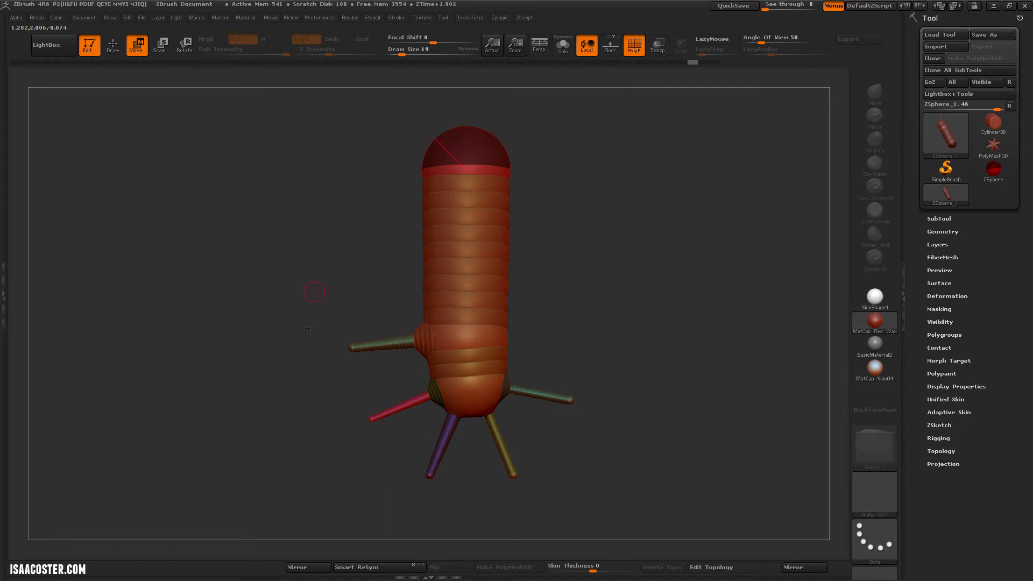
mouse_move(624, 296)
left_mouse_down()
mouse_move(735, 298)
mouse_move(611, 309)
mouse_move(622, 301)
left_mouse_up()
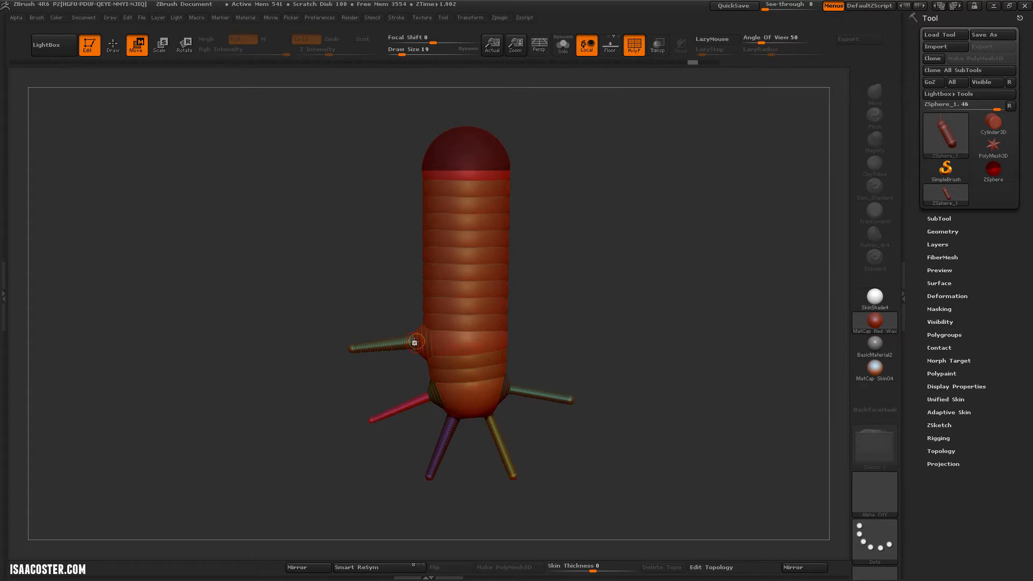
left_click_drag(390, 376, 385, 217, "alt")
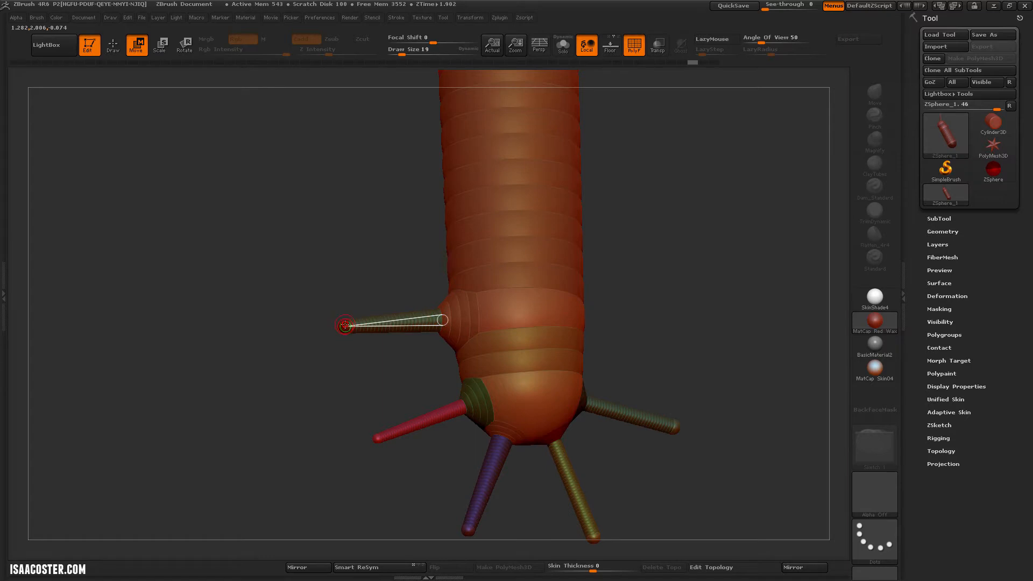
left_click_drag(323, 321, 353, 283)
left_click_drag(692, 377, 538, 330)
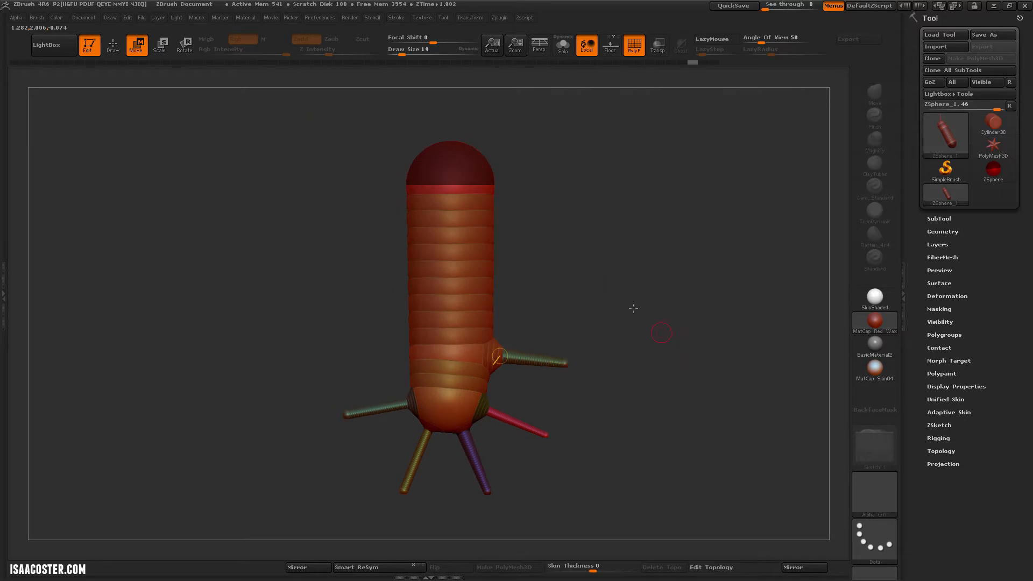
mouse_move(633, 308)
left_mouse_down()
mouse_move(645, 323)
mouse_move(653, 306)
mouse_move(671, 341)
mouse_move(673, 302)
mouse_move(675, 344)
mouse_move(661, 324)
mouse_move(621, 310)
mouse_move(628, 298)
mouse_move(636, 319)
left_mouse_up()
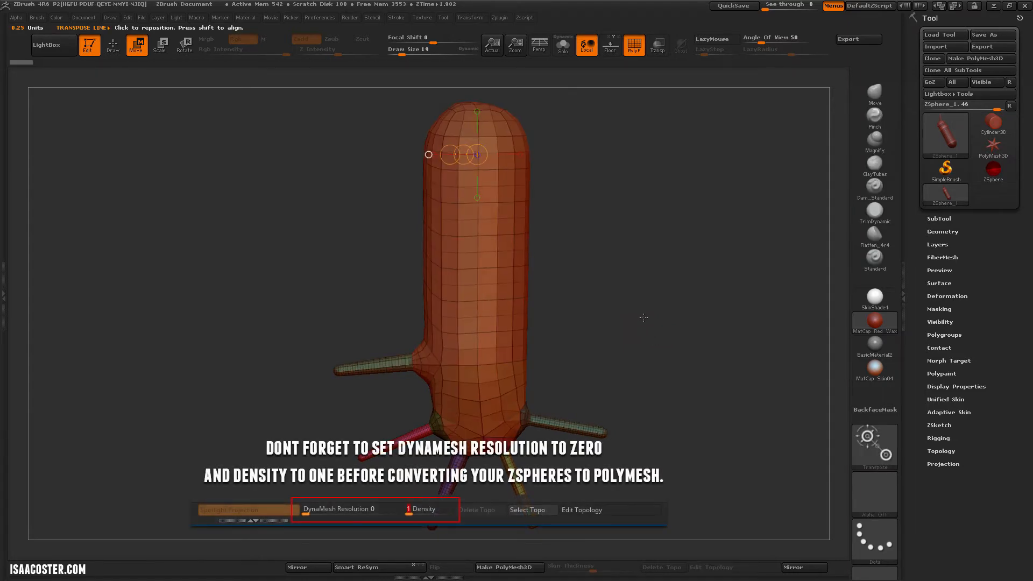
left_click_drag(713, 305, 719, 212)
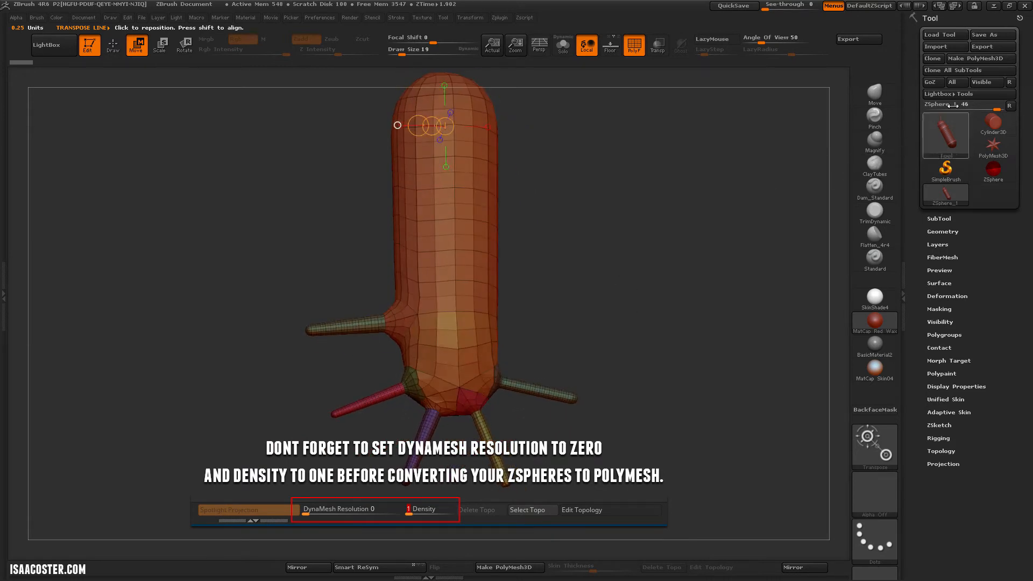
left_click(991, 59)
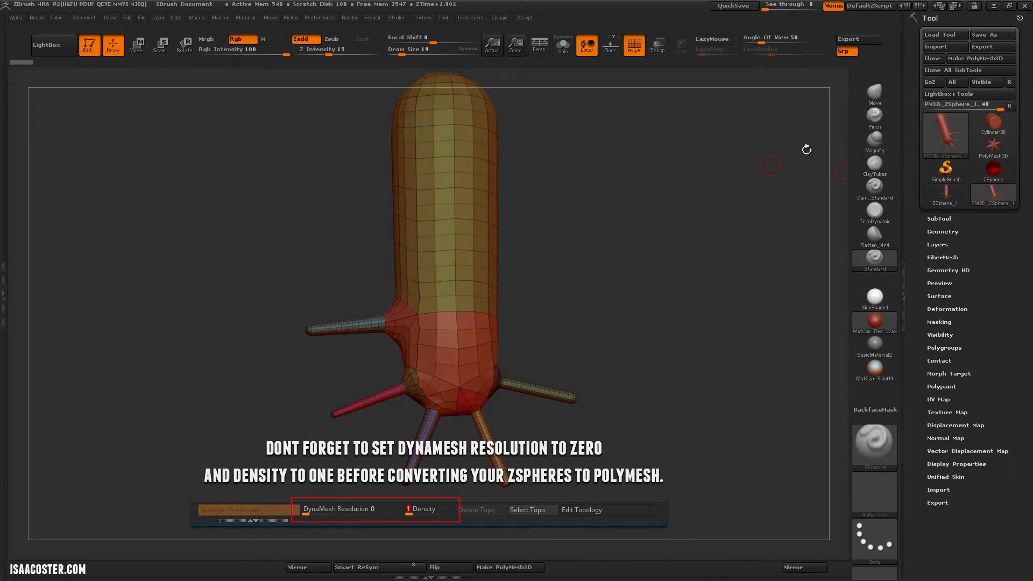
Examine the converted polymesh hand from the thumb side and the front, checking its topology and polygroups
left_click_drag(604, 201, 753, 237)
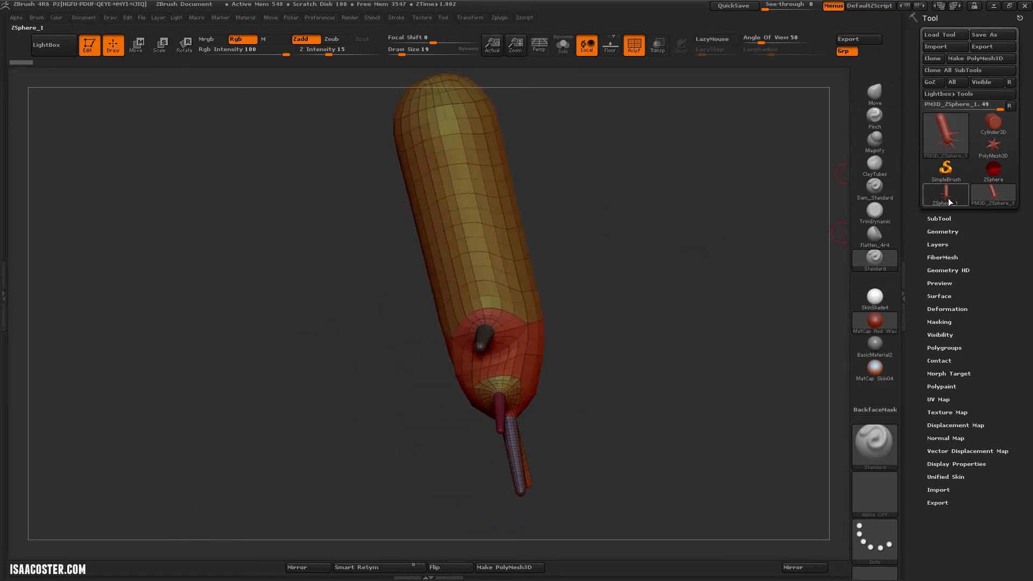
mouse_move(944, 198)
left_click_drag(651, 268, 643, 295)
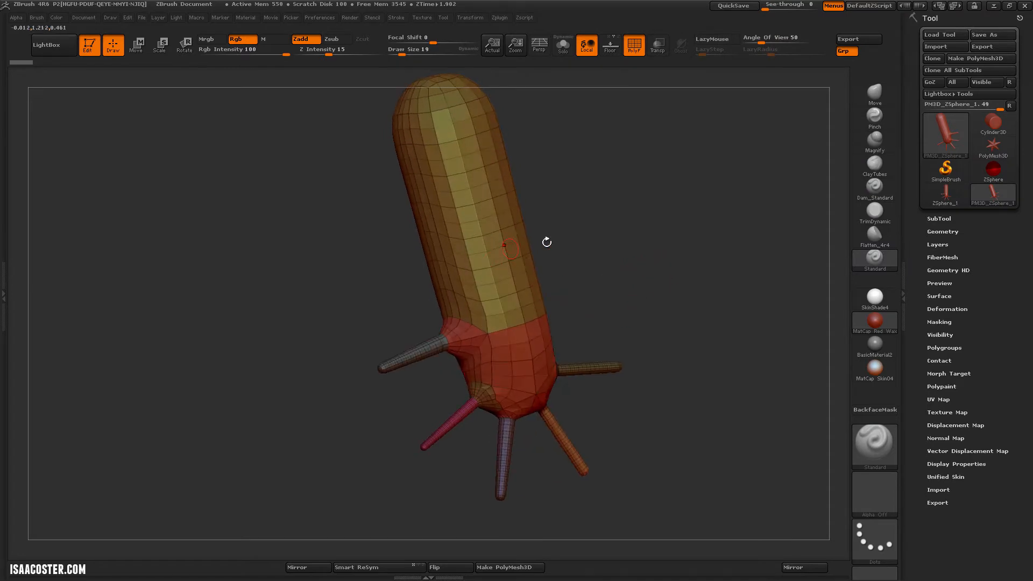
left_click_drag(546, 240, 672, 325)
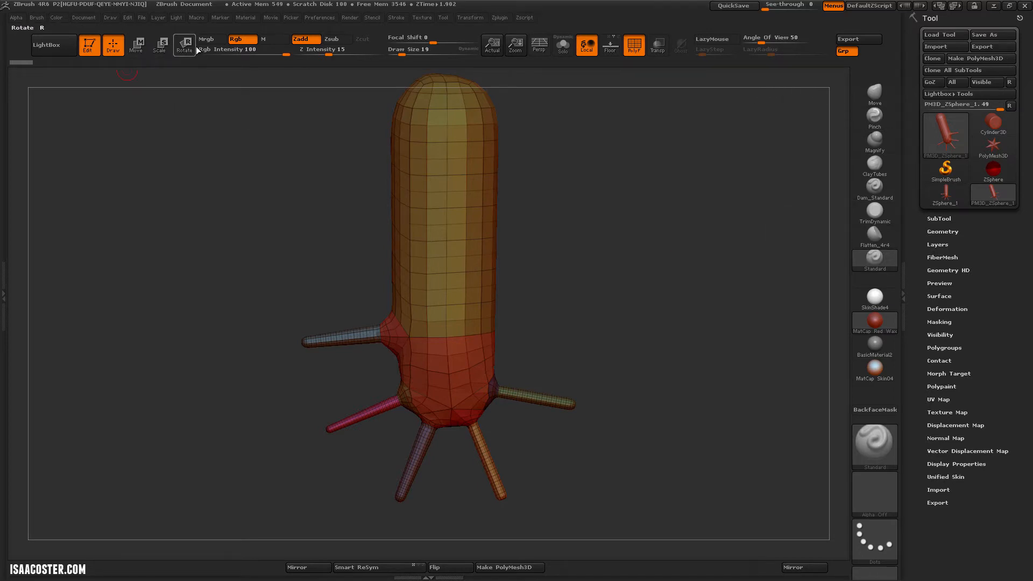
mouse_move(614, 264)
left_mouse_down()
mouse_move(516, 250)
mouse_move(615, 341)
mouse_move(626, 366)
mouse_move(609, 385)
mouse_move(596, 352)
mouse_move(615, 383)
left_mouse_up()
mouse_move(580, 324)
left_mouse_down()
mouse_move(576, 316)
mouse_move(617, 390)
left_mouse_up()
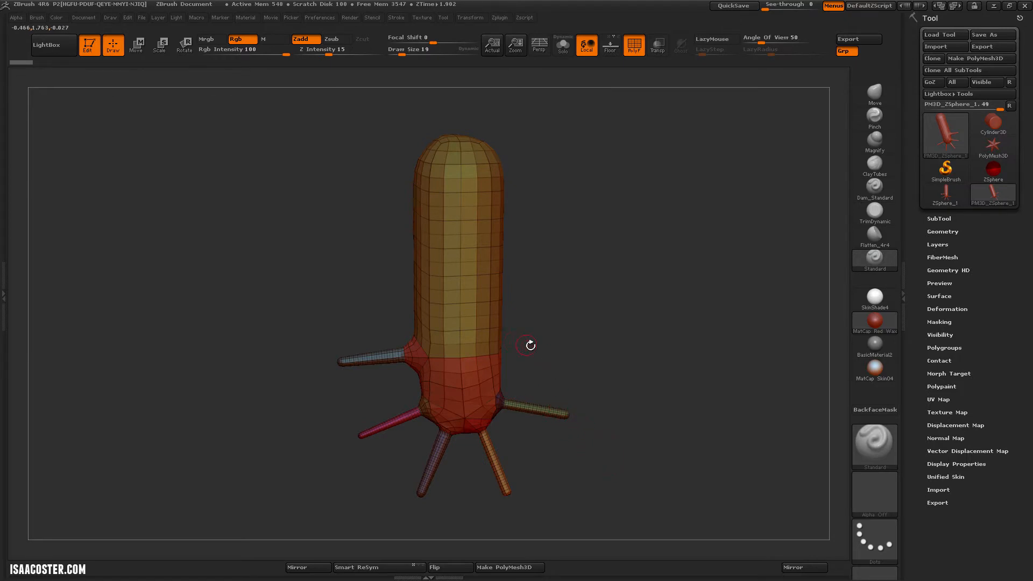
mouse_move(531, 346)
left_mouse_down()
mouse_move(622, 348)
mouse_move(584, 362)
mouse_move(592, 390)
left_mouse_up()
left_click_drag(590, 353, 622, 350)
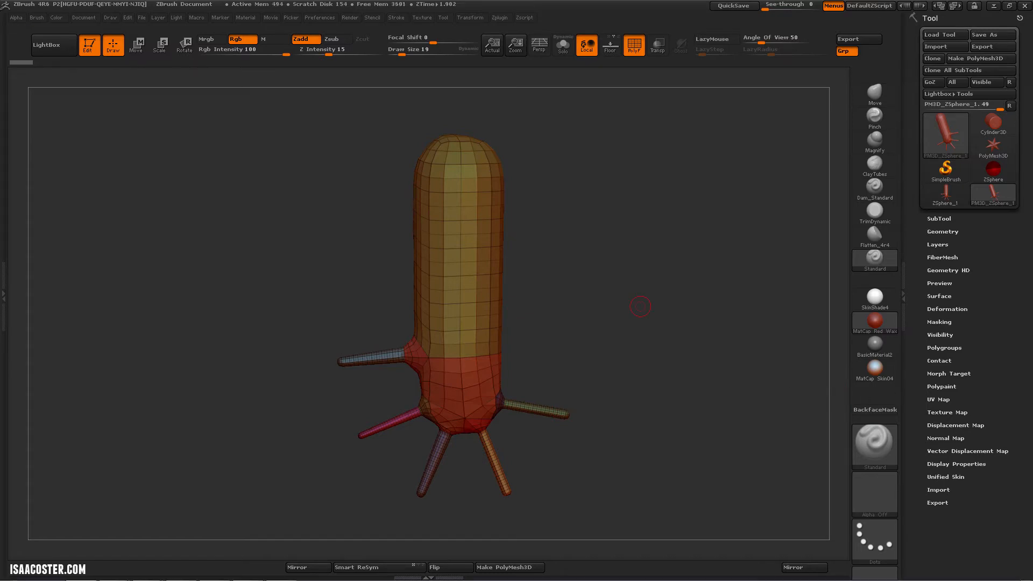
Bring the hand_reference.psd image over the viewport and compare its four hand views with the base mesh
left_click_drag(1032, 81, 361, 89)
key("ctrl+w")
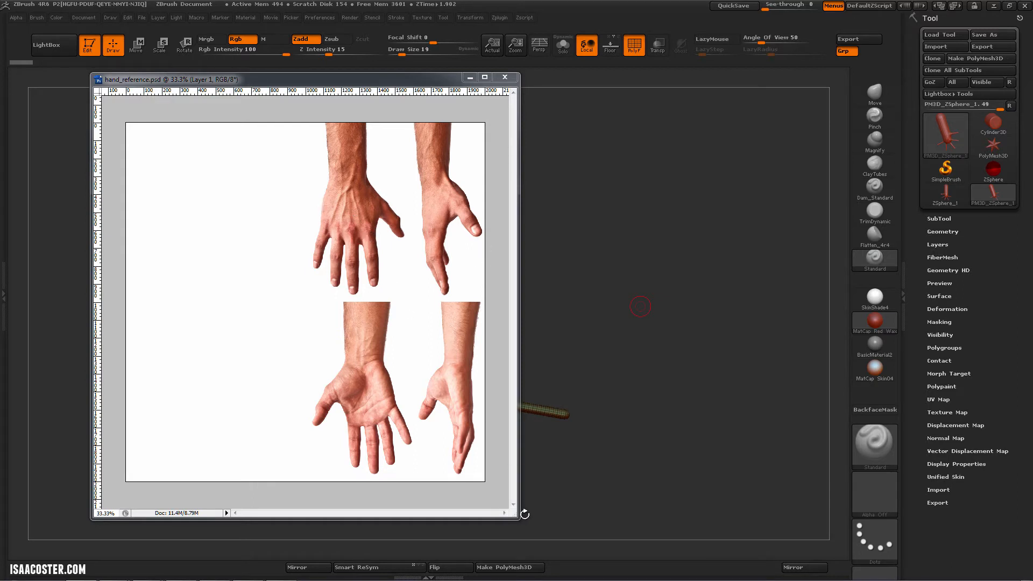
left_click_drag(525, 514, 582, 517)
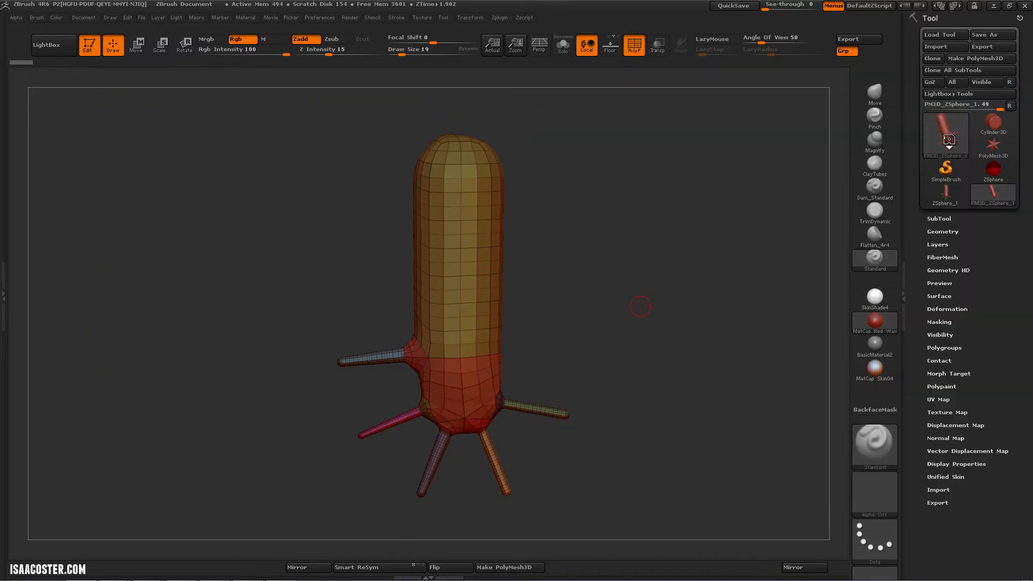
Switch the active tool to a Plane3D primitive and turn off its polygon wireframe display
left_click(949, 141)
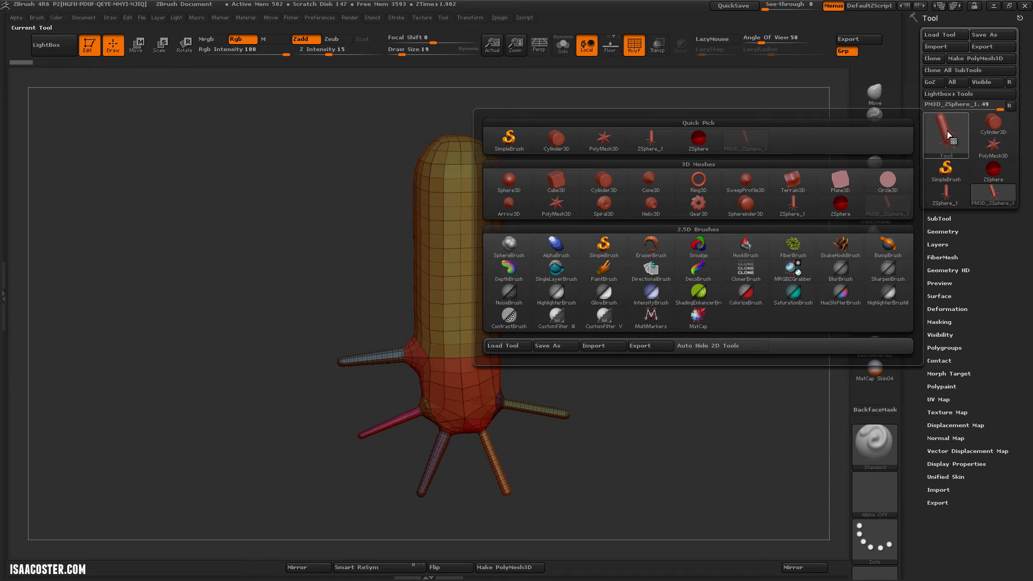
left_click(840, 181)
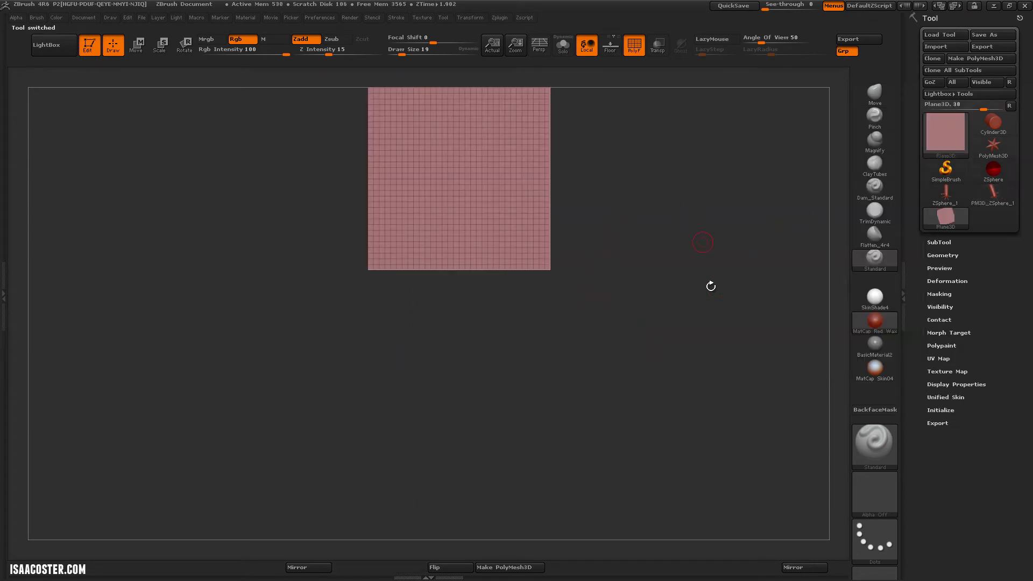
key("shift+f")
left_click_drag(664, 293, 540, 271, "alt")
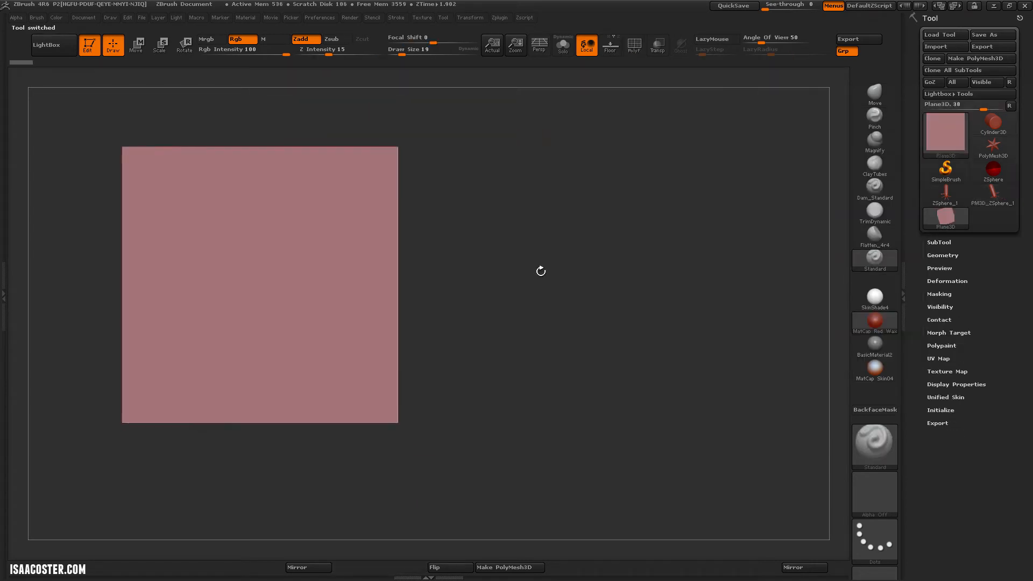
Import hand_reference.jpg and apply it as the plane's texture map
left_click(952, 371)
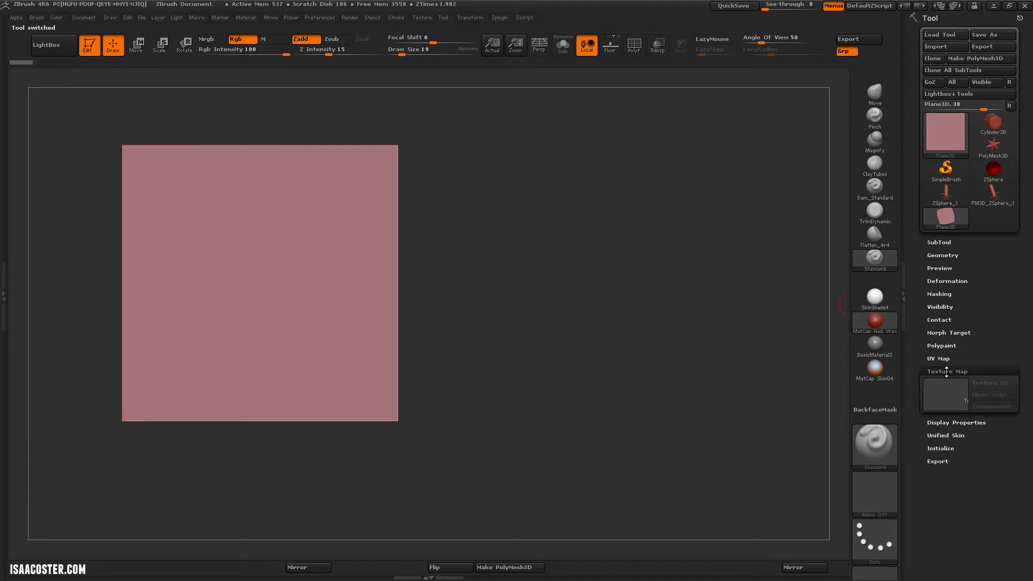
left_click(950, 399)
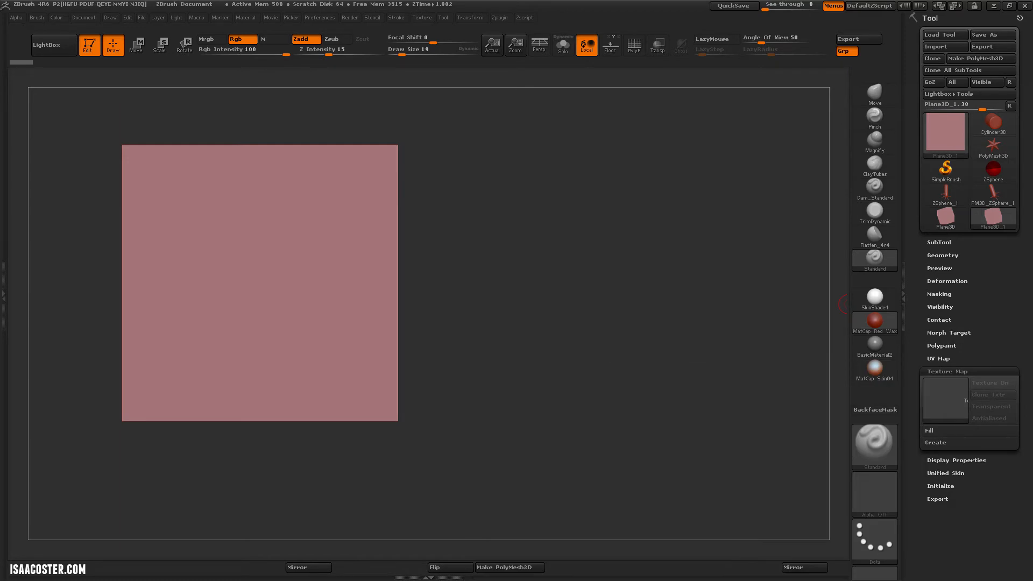
left_click(942, 400)
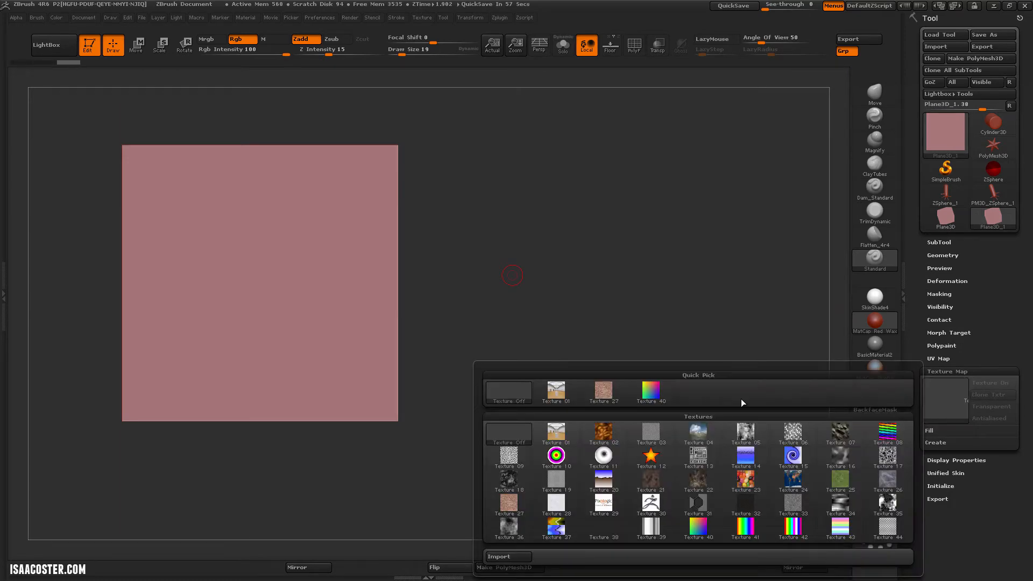
left_click(526, 557)
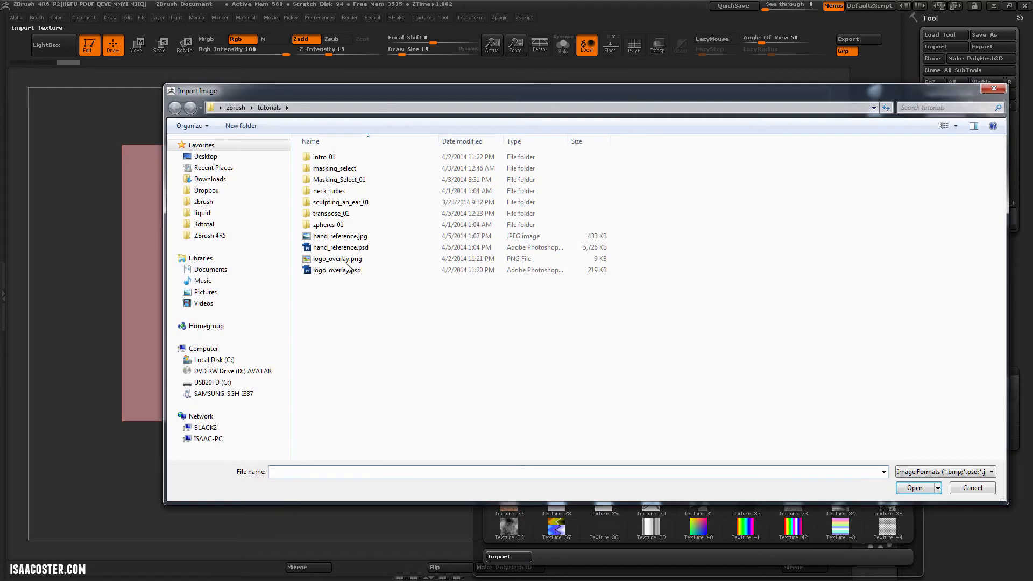
left_click(353, 238)
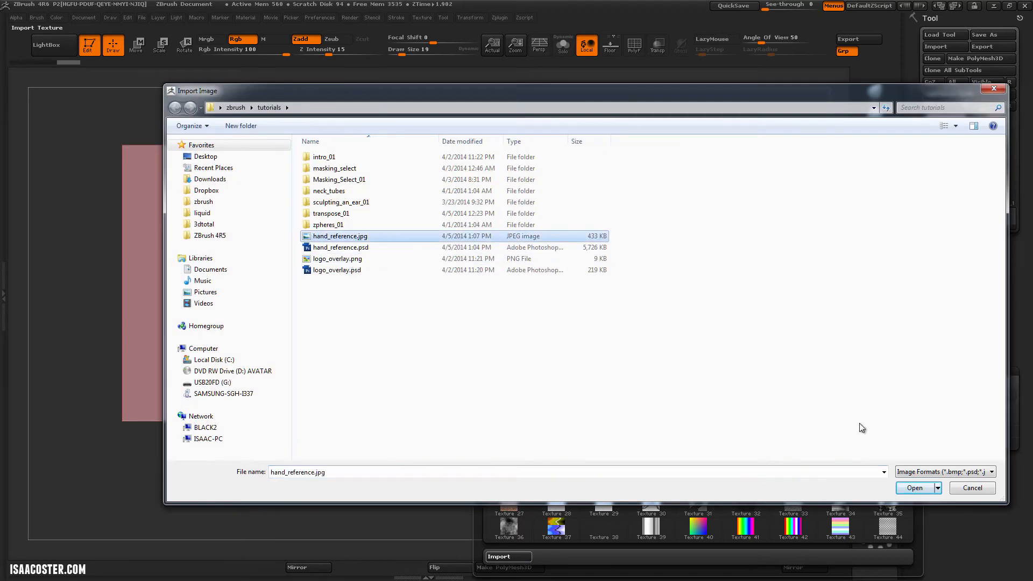
left_click(921, 490)
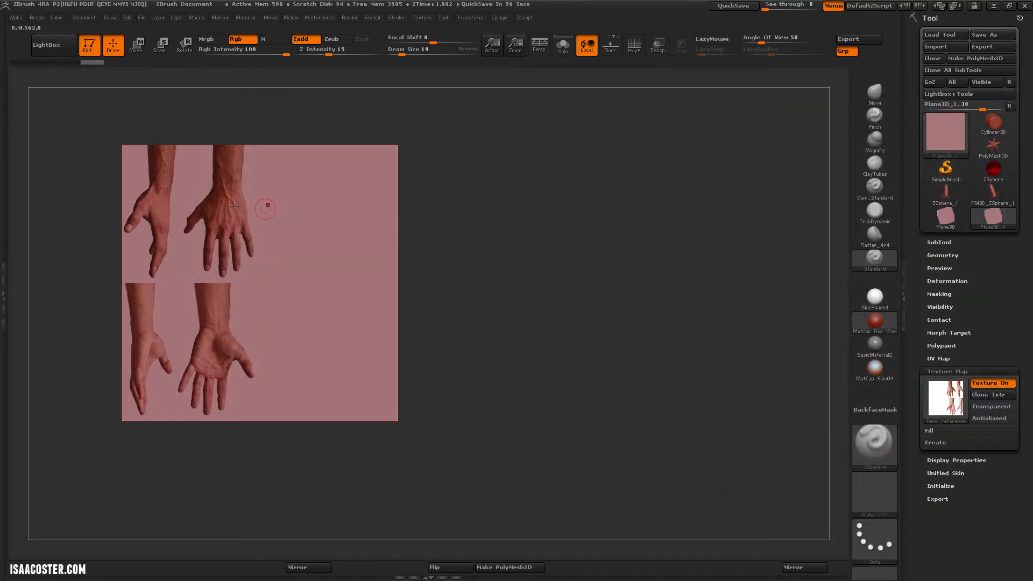
Turn the textured plane to its reverse side, enable perspective, and place it enlarged with the four hand views along the canvas's left edge
left_click_drag(469, 277, 597, 296)
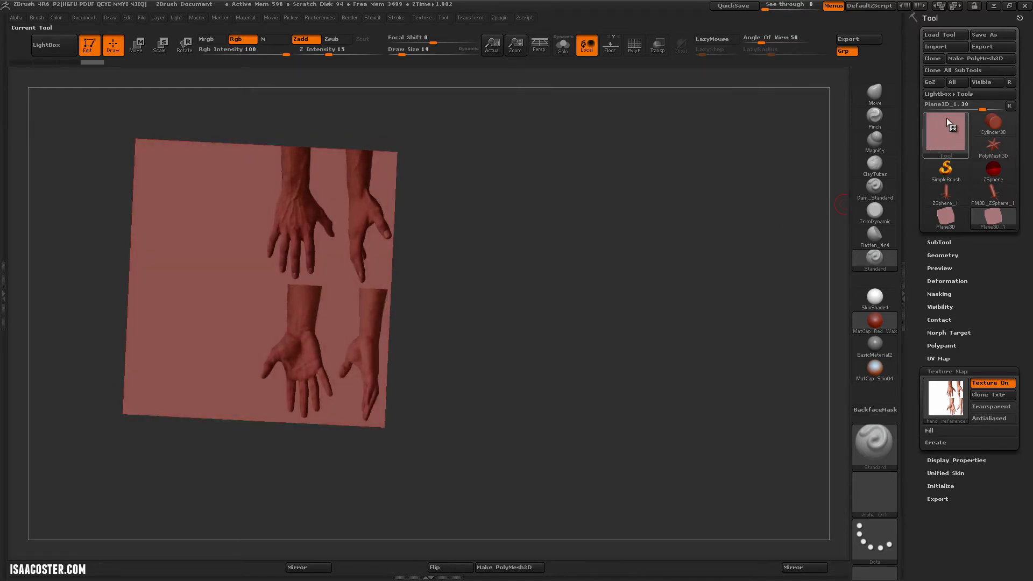
mouse_move(517, 282)
left_mouse_down()
mouse_move(579, 290)
mouse_move(669, 281)
mouse_move(447, 298)
left_mouse_up()
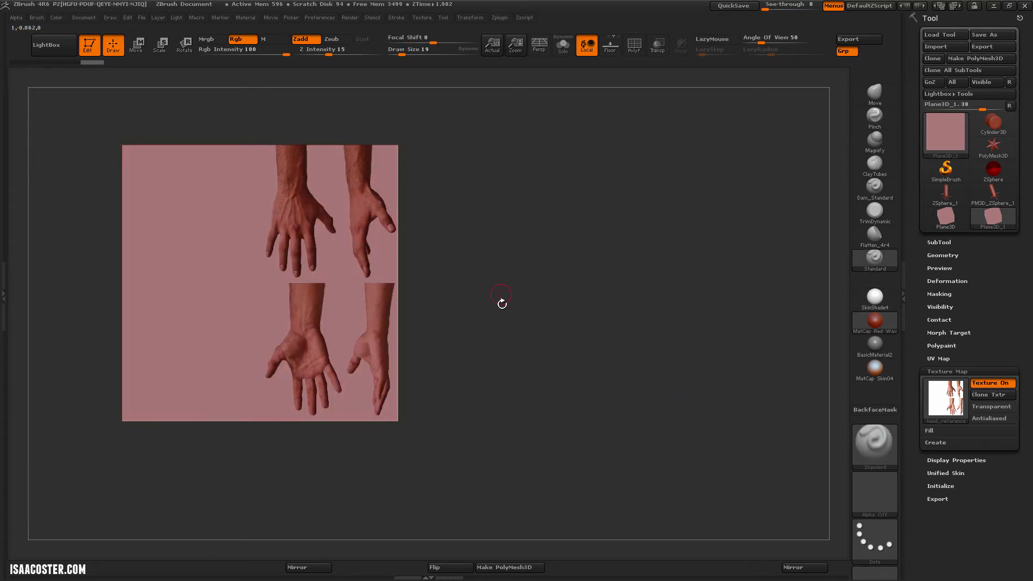
mouse_move(525, 301)
left_mouse_down()
mouse_move(482, 300)
mouse_move(556, 297)
mouse_move(332, 300)
mouse_move(519, 318)
mouse_move(473, 272)
mouse_move(346, 253)
mouse_move(347, 278)
mouse_move(365, 271)
mouse_move(359, 224)
mouse_move(524, 218)
left_mouse_up()
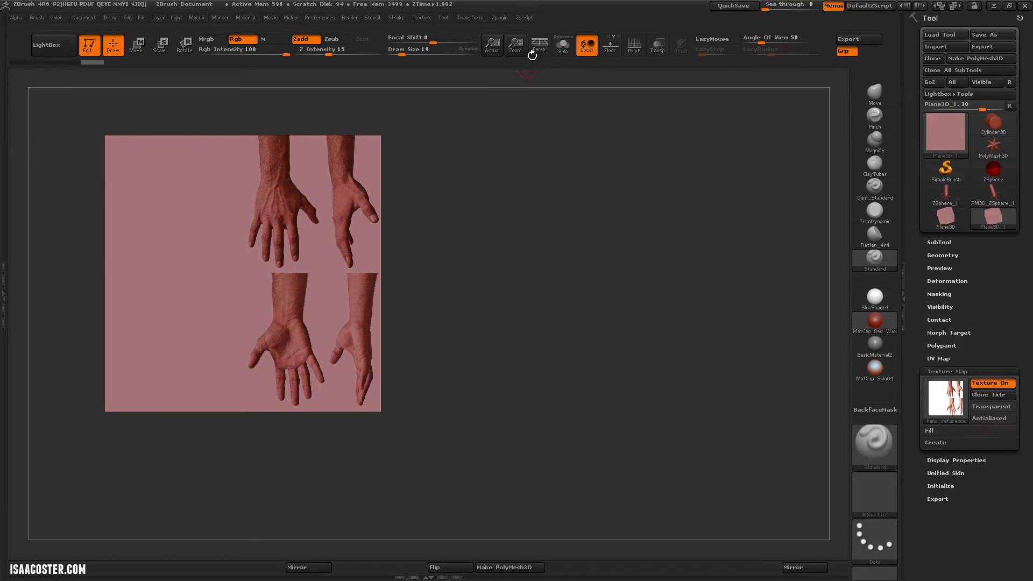
left_click_drag(489, 152, 470, 205, "alt")
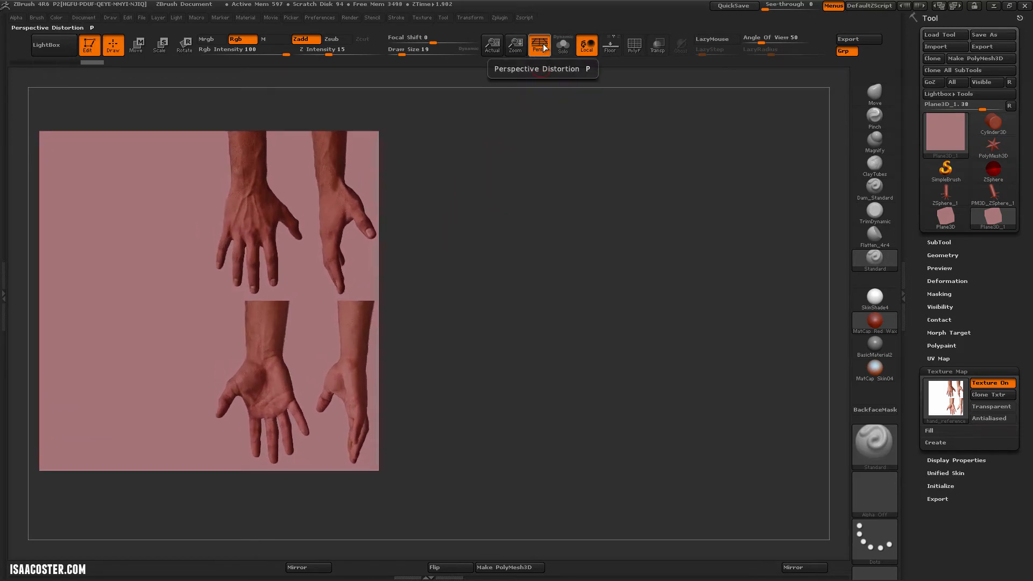
left_click_drag(533, 197, 367, 242)
left_click_drag(489, 279, 340, 144)
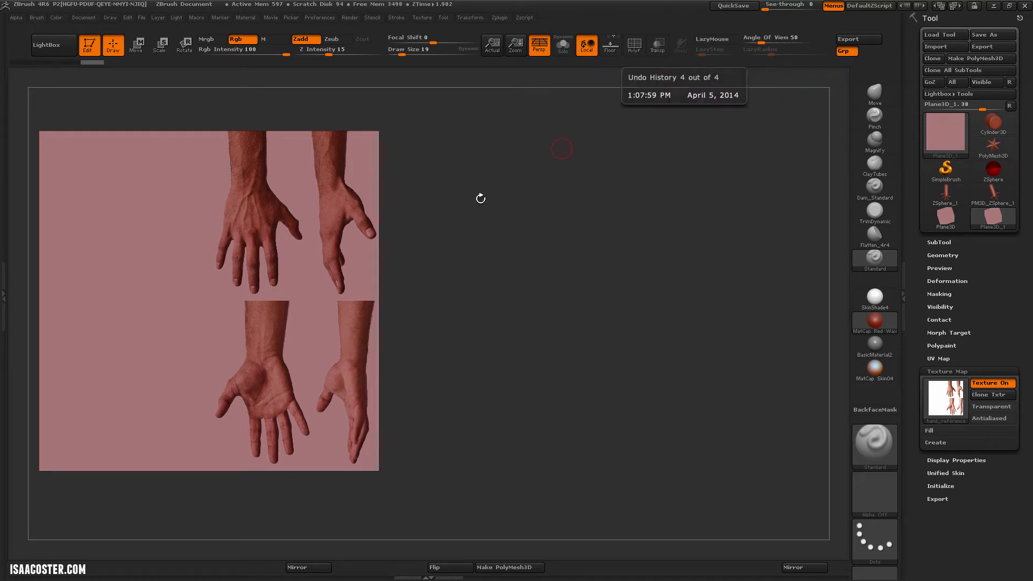
mouse_move(480, 200)
left_mouse_down("alt")
mouse_move(437, 254)
mouse_move(399, 206)
left_mouse_up("alt")
key("shift")
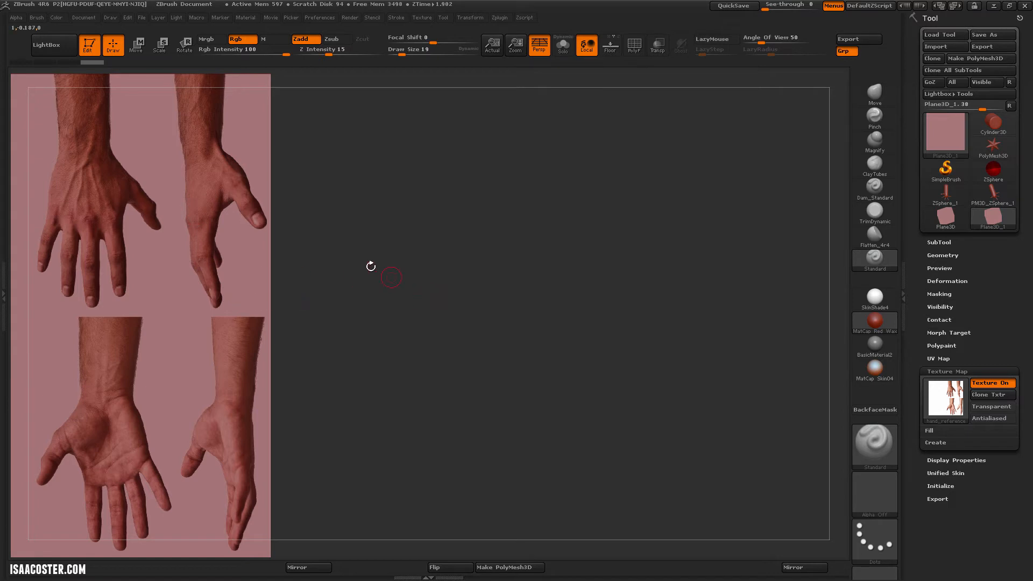
Compare materials on the reference plane and assign SkinShade4 to show the hand photos in light, natural colors
left_click(877, 300)
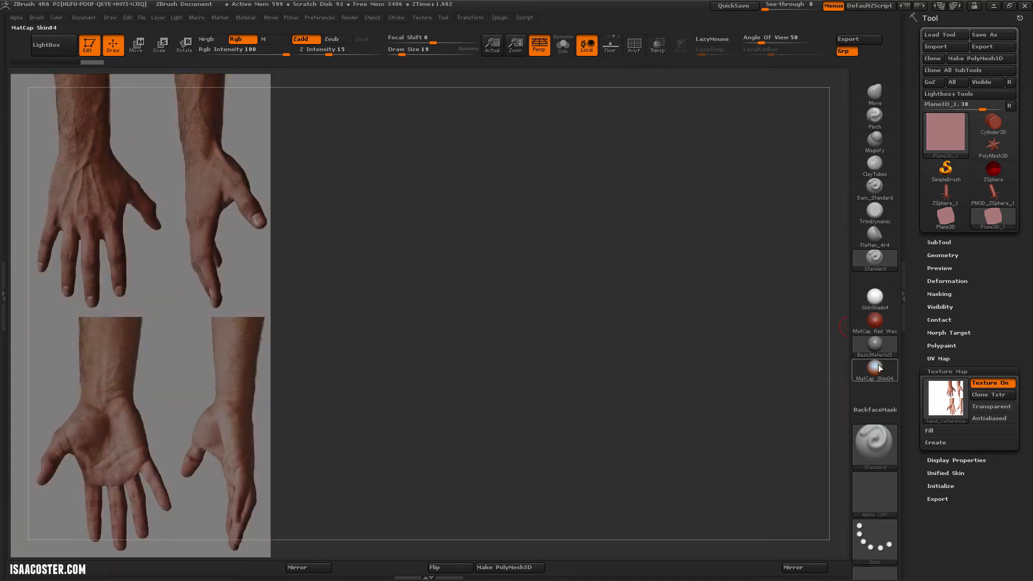
left_click(877, 349)
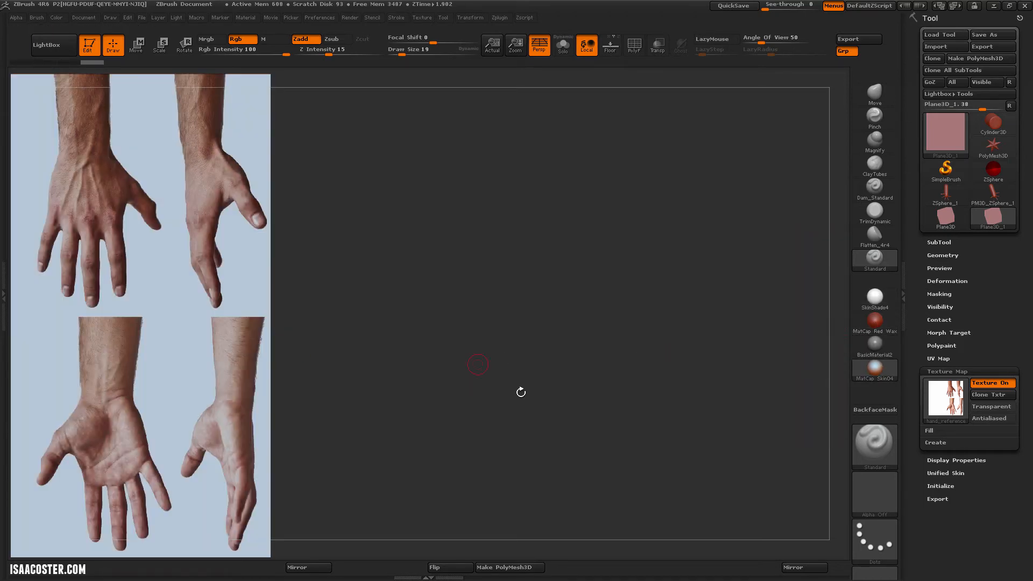
left_click(889, 304)
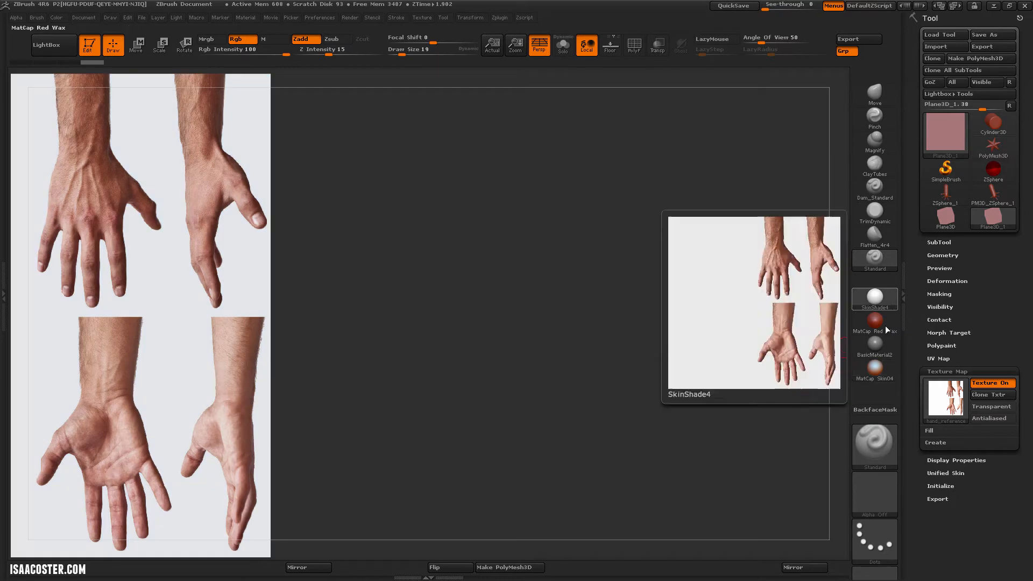
left_click(875, 297)
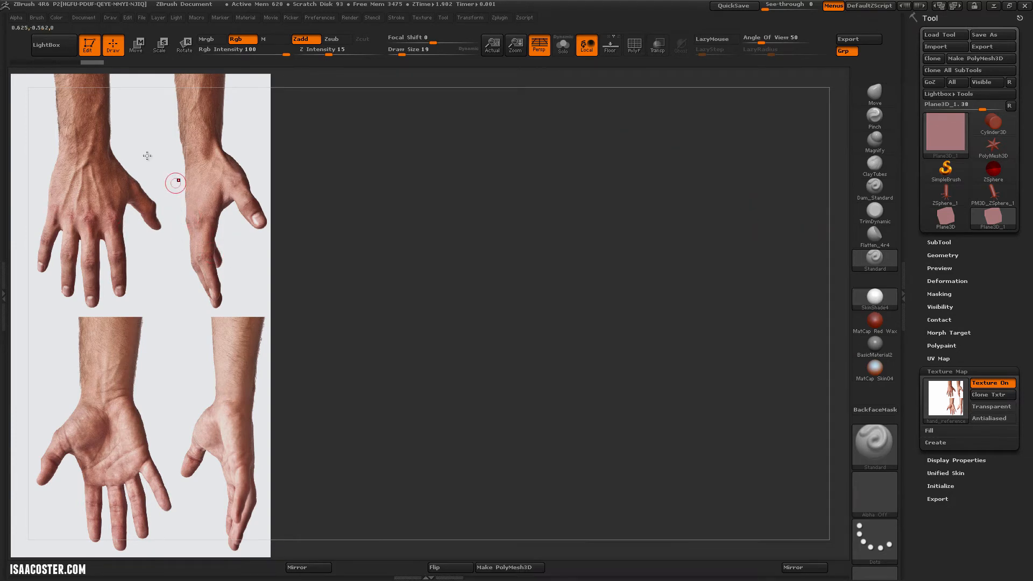
Drop the reference plane onto the canvas as a fixed backdrop, then draw the PM3D_ZSphere_1 hand mesh beside it and make it editable
left_click(86, 49)
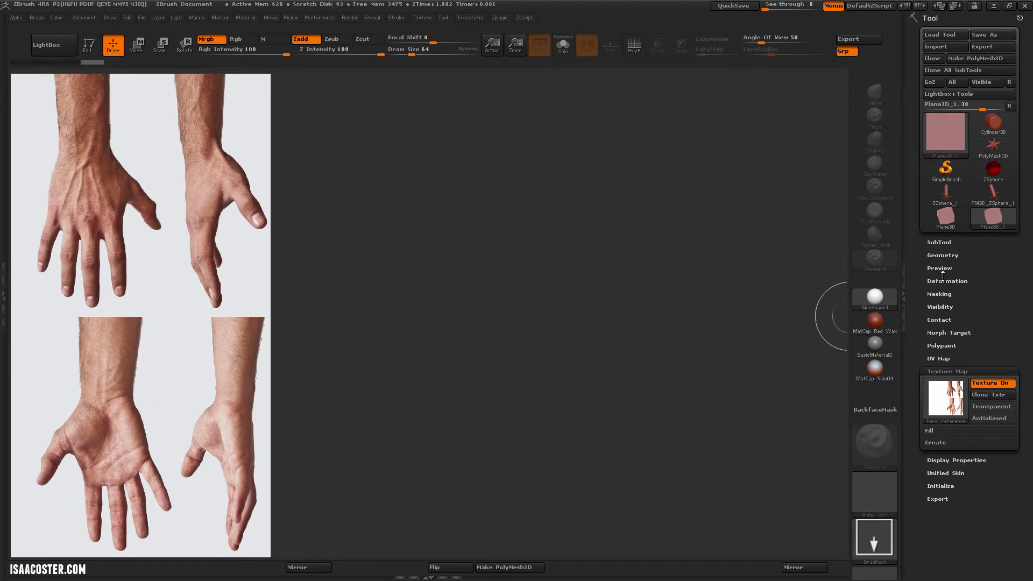
mouse_move(979, 204)
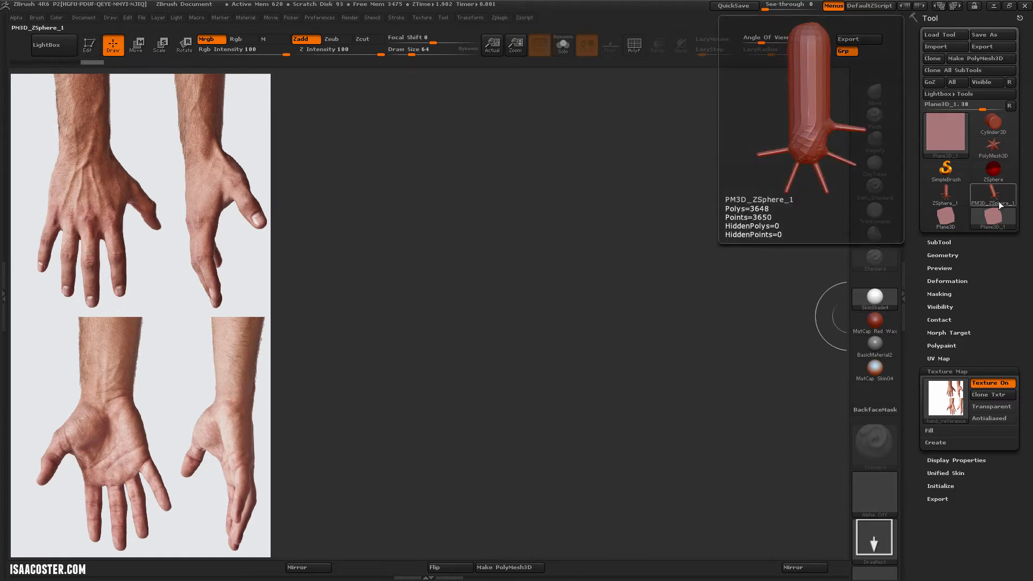
left_click(993, 194)
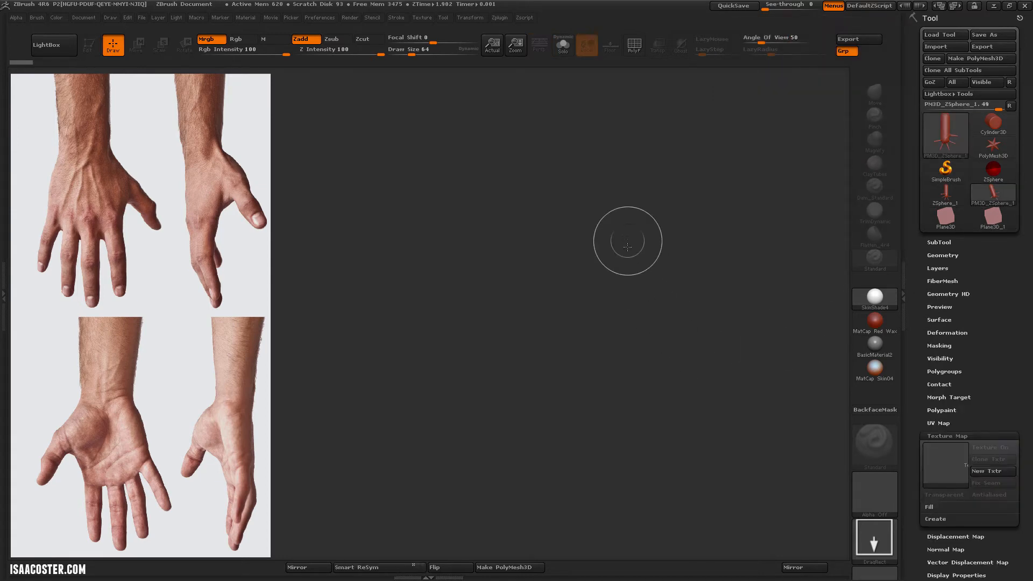
left_click(89, 44)
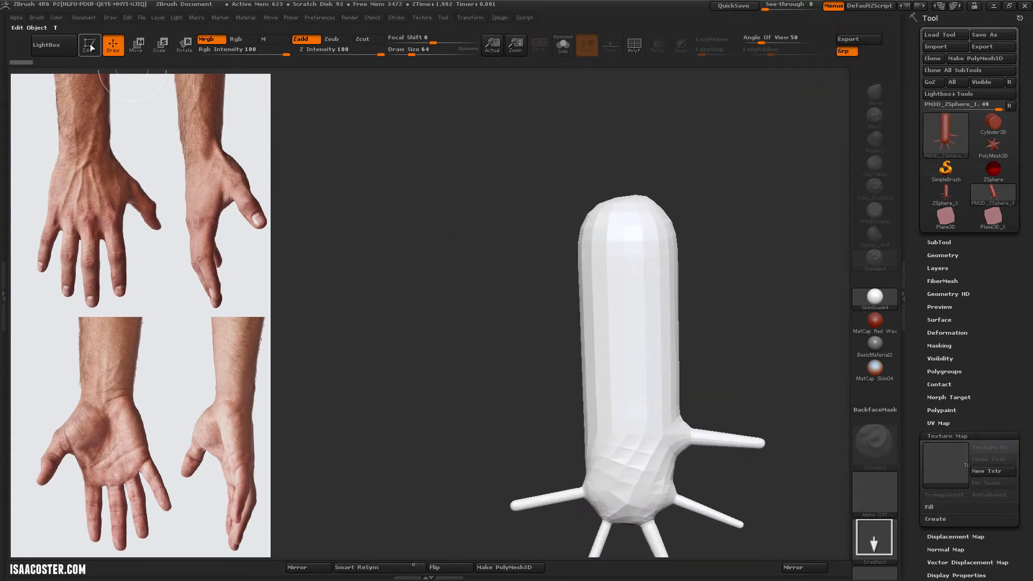
Orient the hand mesh upright beside the reference photos and assign it the MatCap Red Wax material
left_click_drag(762, 269, 330, 252)
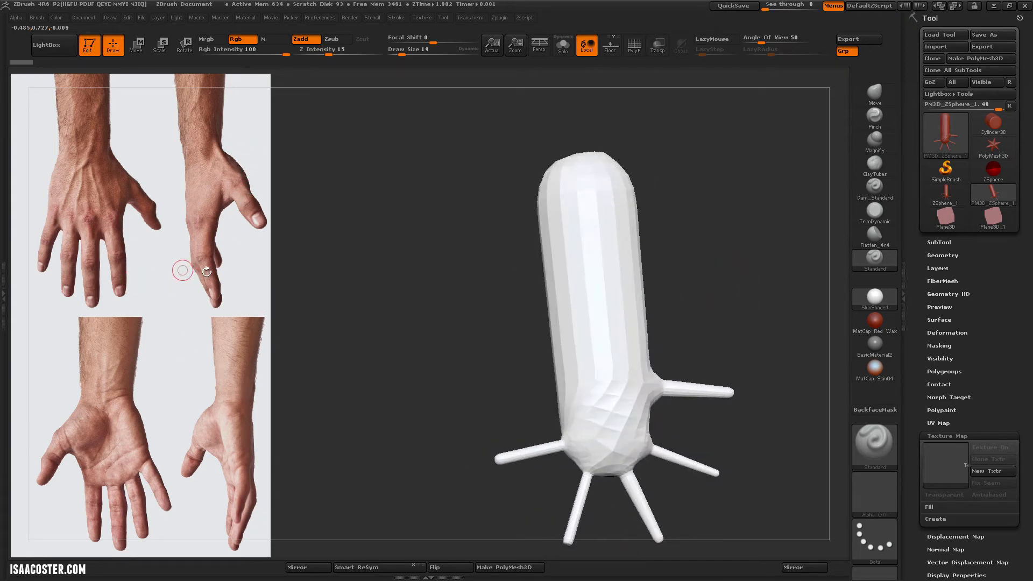
mouse_move(208, 271)
left_mouse_down()
mouse_move(454, 288)
mouse_move(729, 286)
mouse_move(755, 320)
left_mouse_up()
left_click_drag(764, 330, 717, 274, "alt")
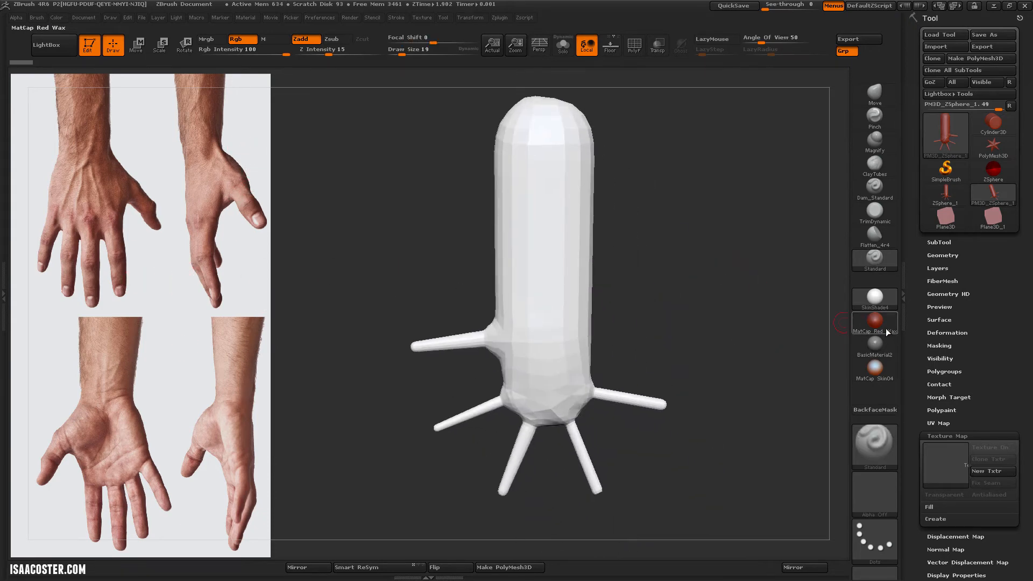
left_click(882, 327)
mouse_move(696, 317)
left_mouse_down()
mouse_move(662, 300)
mouse_move(702, 329)
left_mouse_up()
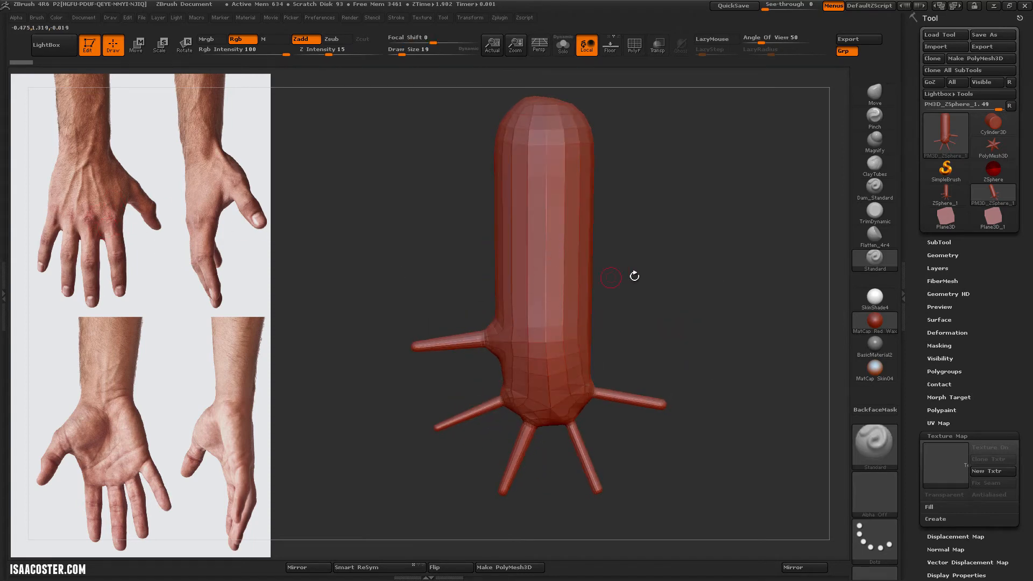
Mask the little finger opposite the thumb with the MaskPen brush, invert the mask to protect the rest of the hand, and soften its edge
mouse_move(635, 276)
left_mouse_down()
mouse_move(730, 297)
mouse_move(683, 232)
mouse_move(654, 277)
mouse_move(691, 241)
left_mouse_up()
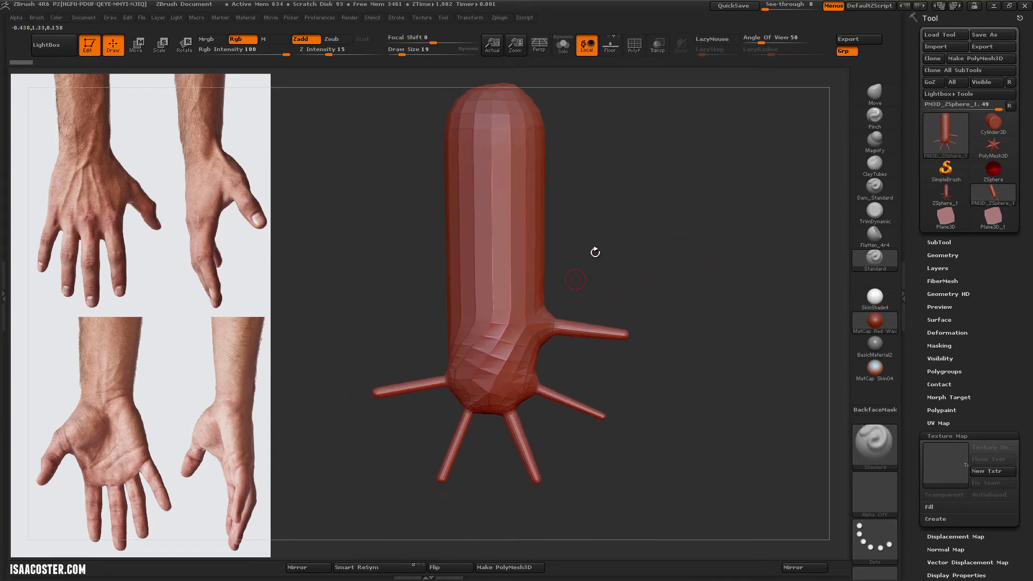
mouse_move(595, 252)
left_mouse_down("shift")
mouse_move(641, 221)
mouse_move(640, 231)
left_mouse_up("shift")
left_click_drag(683, 406, 710, 389, "alt")
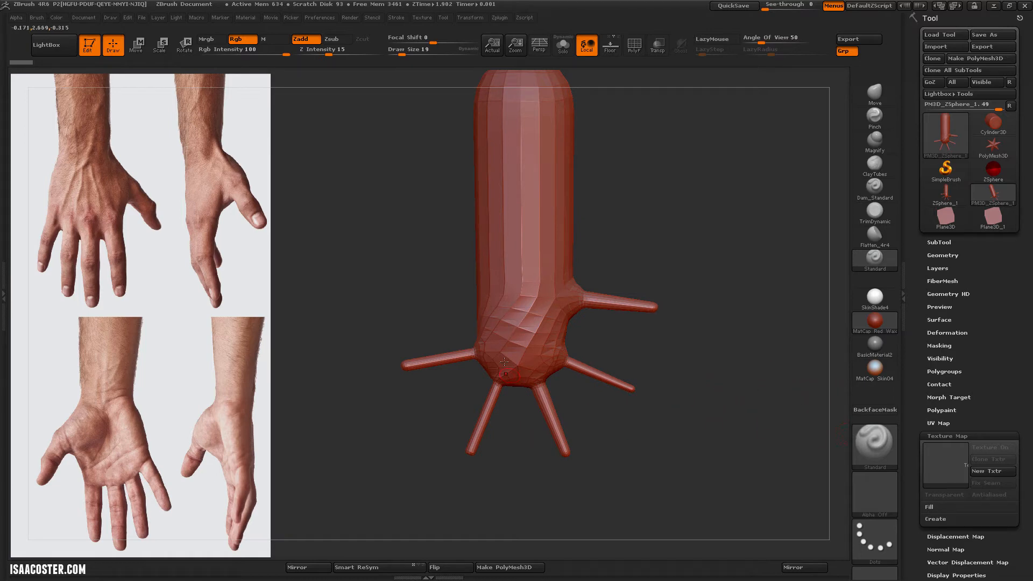
key("ctrl")
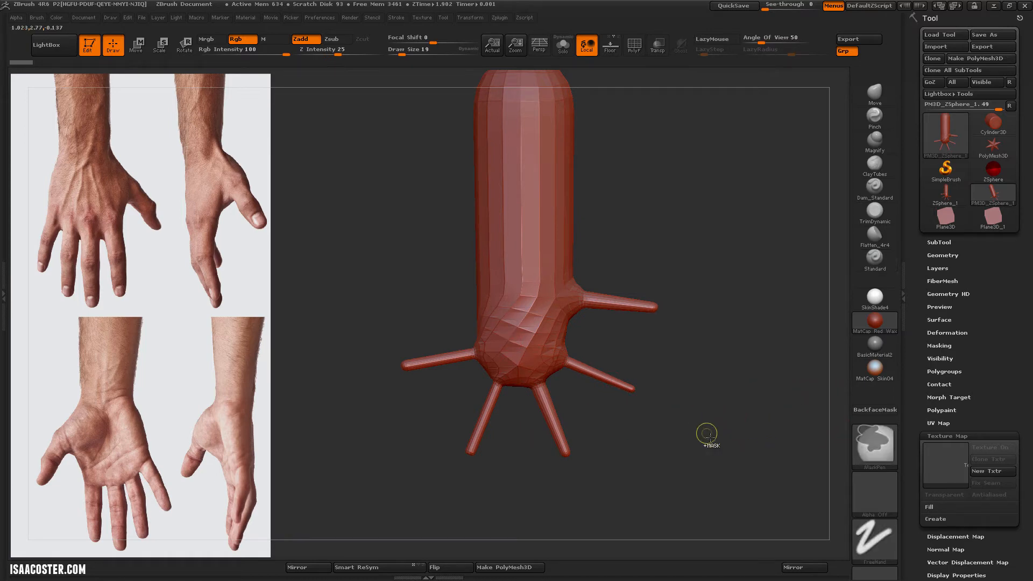
left_click(877, 440)
left_click(396, 506)
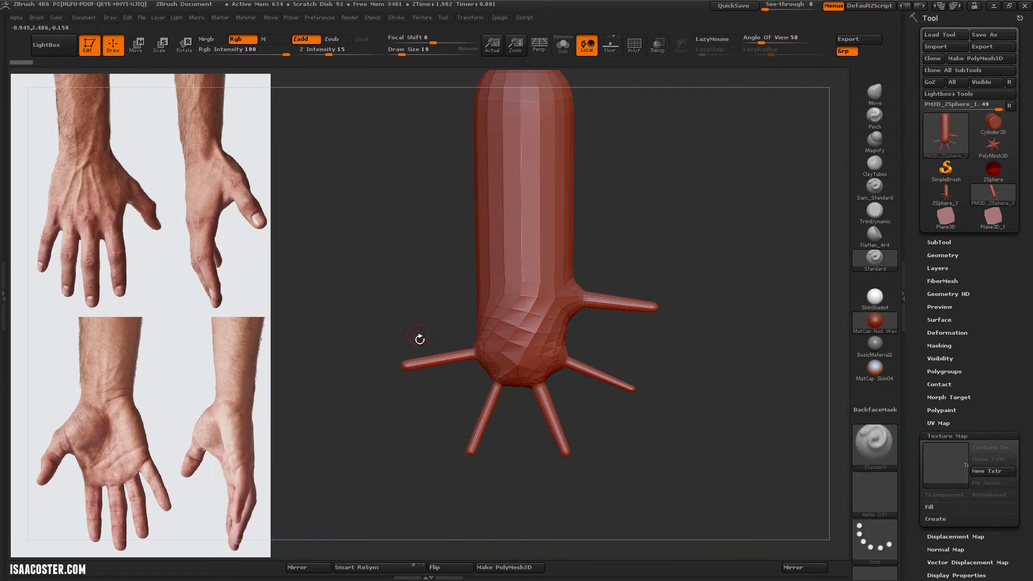
key("ctrl")
mouse_move(408, 340)
left_mouse_down("ctrl")
mouse_move(380, 375)
mouse_move(462, 384)
mouse_move(498, 355)
mouse_move(411, 329)
mouse_move(401, 344)
left_mouse_up("ctrl")
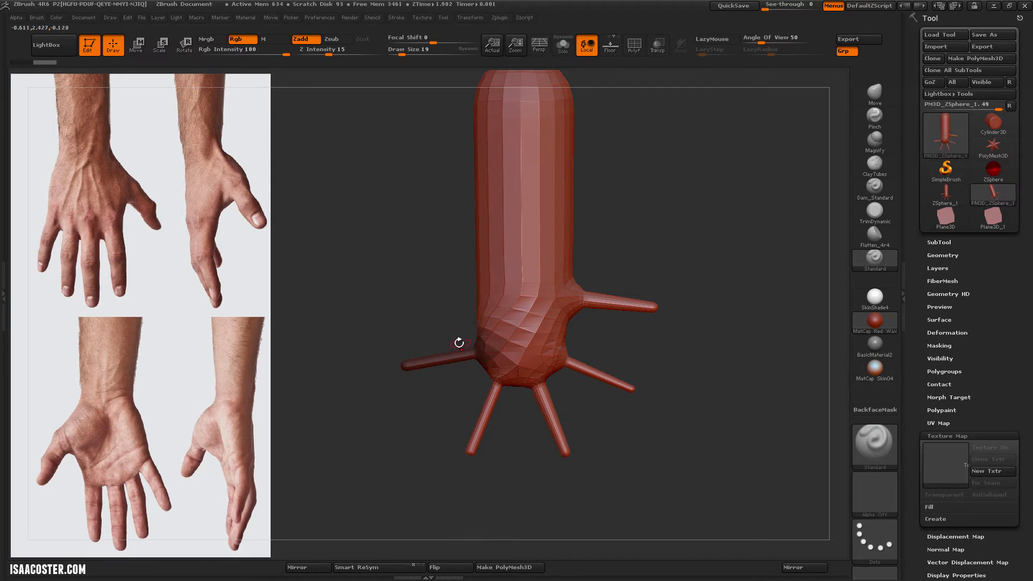
left_click(431, 300, "ctrl")
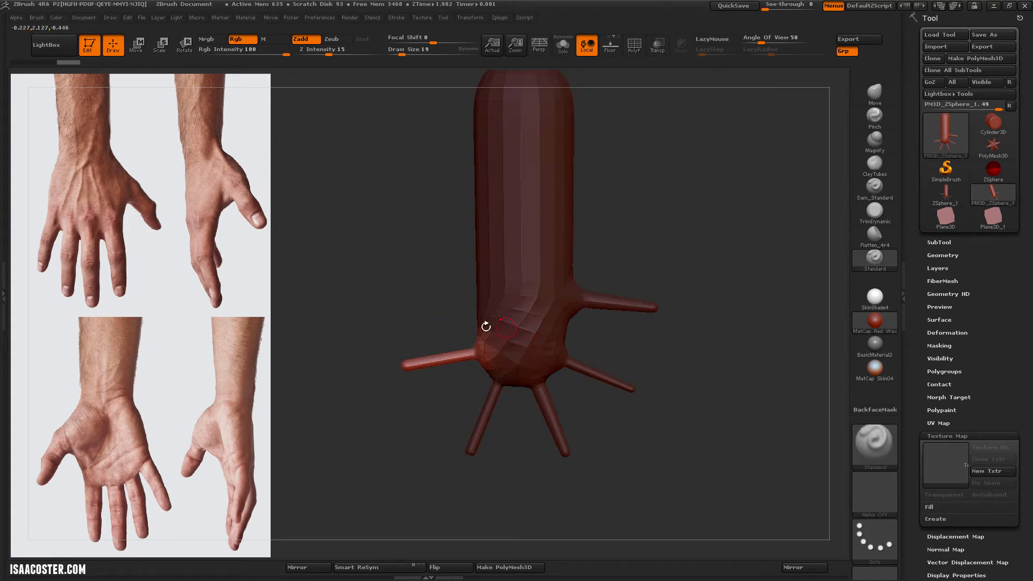
left_click(529, 329, "ctrl")
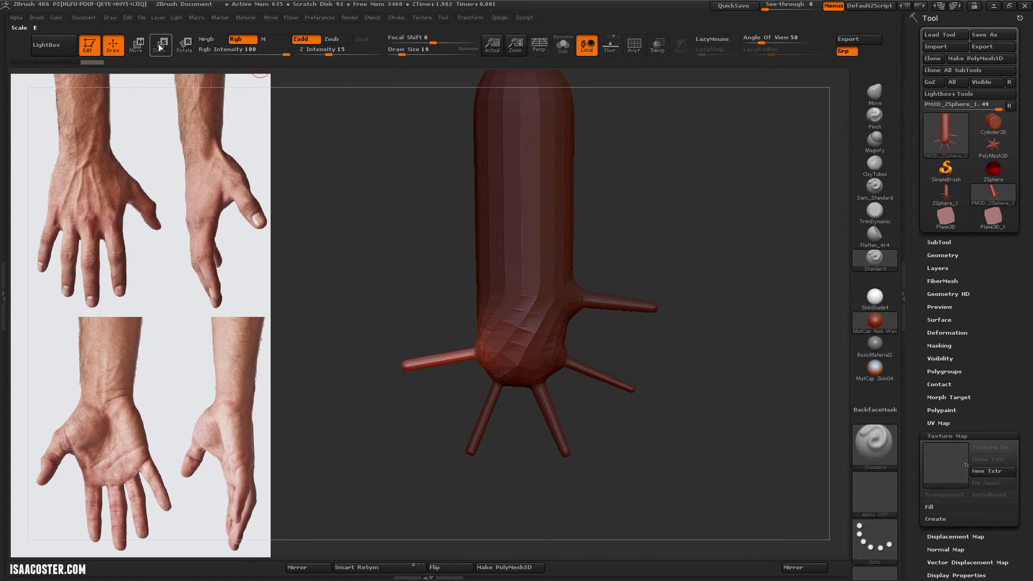
Swing the little finger downward with a Transpose line along it, shift it slightly into place and clear the mask
left_click(136, 45)
left_click_drag(477, 353, 371, 372)
key("r")
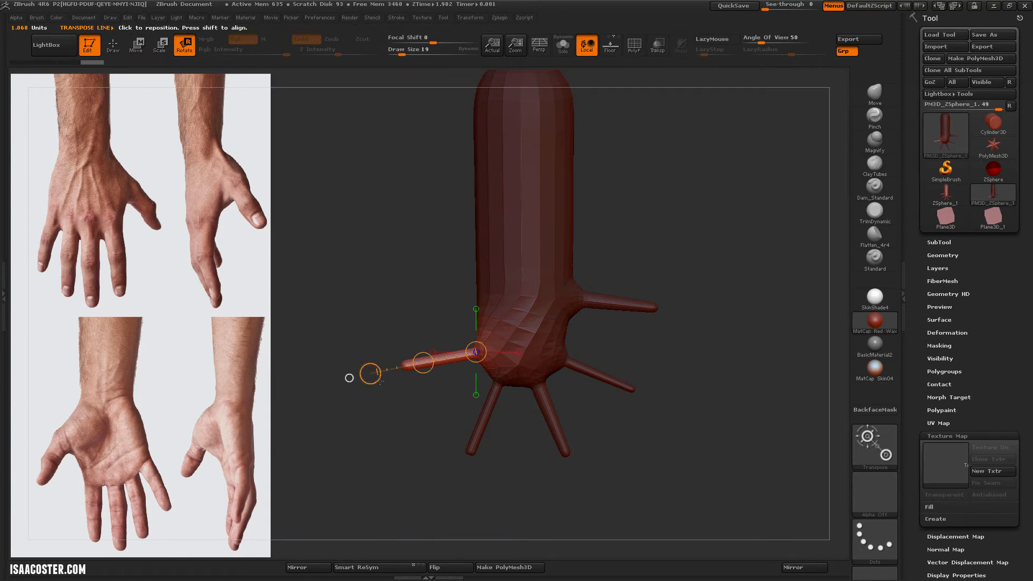
key("w")
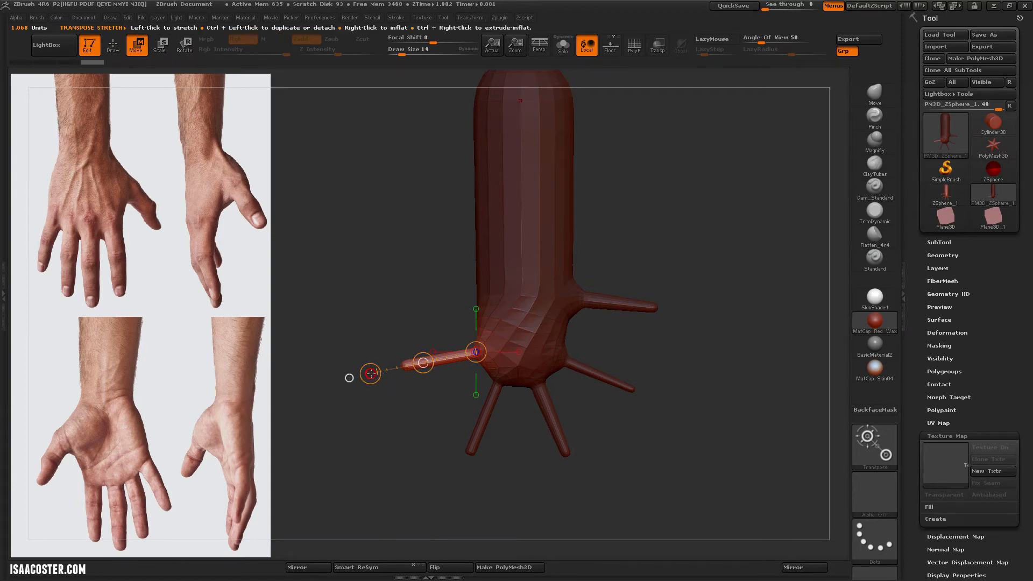
left_click_drag(350, 378, 399, 430)
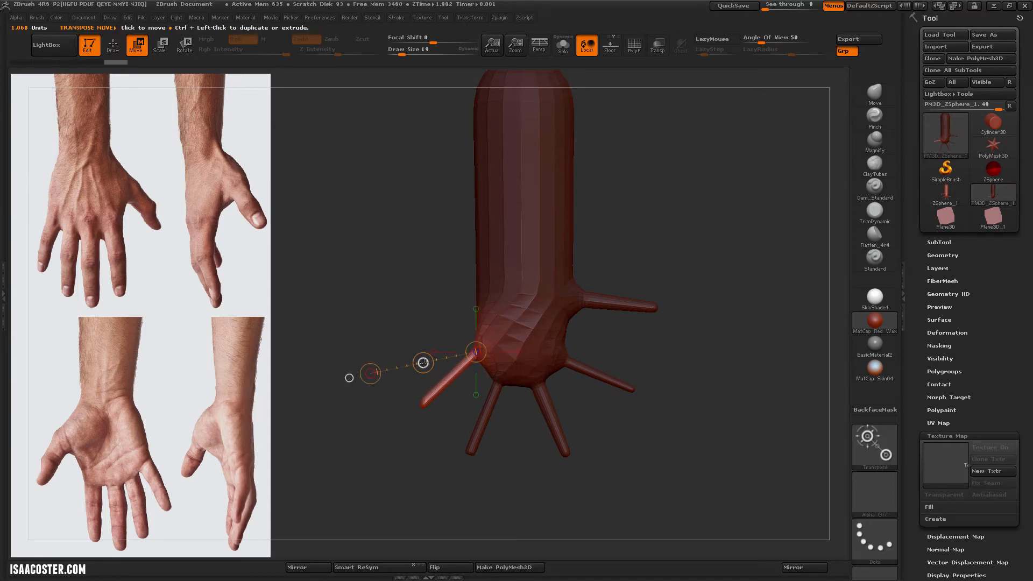
mouse_move(424, 362)
left_mouse_down()
mouse_move(411, 376)
mouse_move(422, 378)
left_mouse_up()
left_click_drag(412, 322, 430, 344, "ctrl")
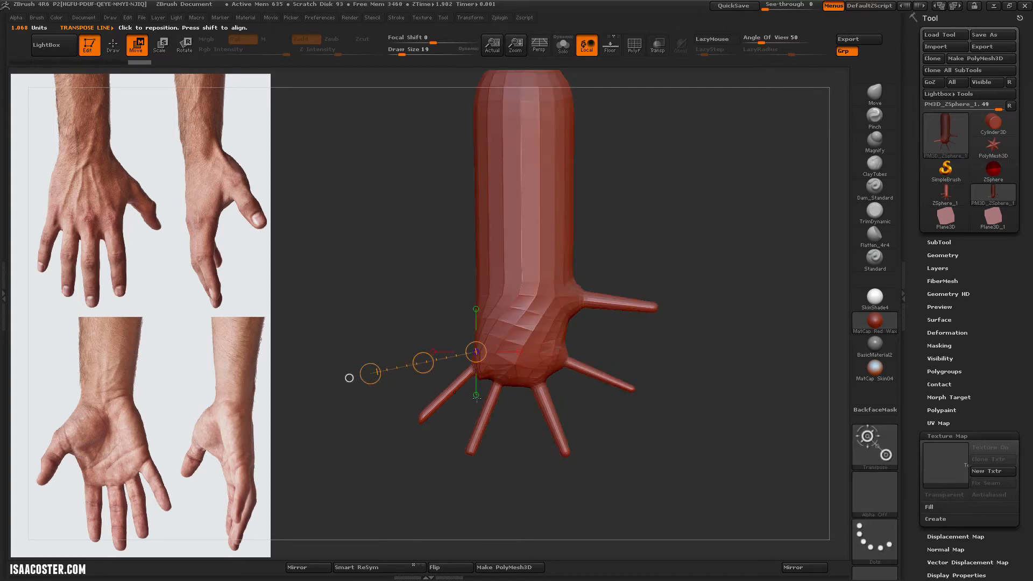
Enlarge the brush to a Draw Size of 59 and smooth the mesh around the base of the little finger
key("q")
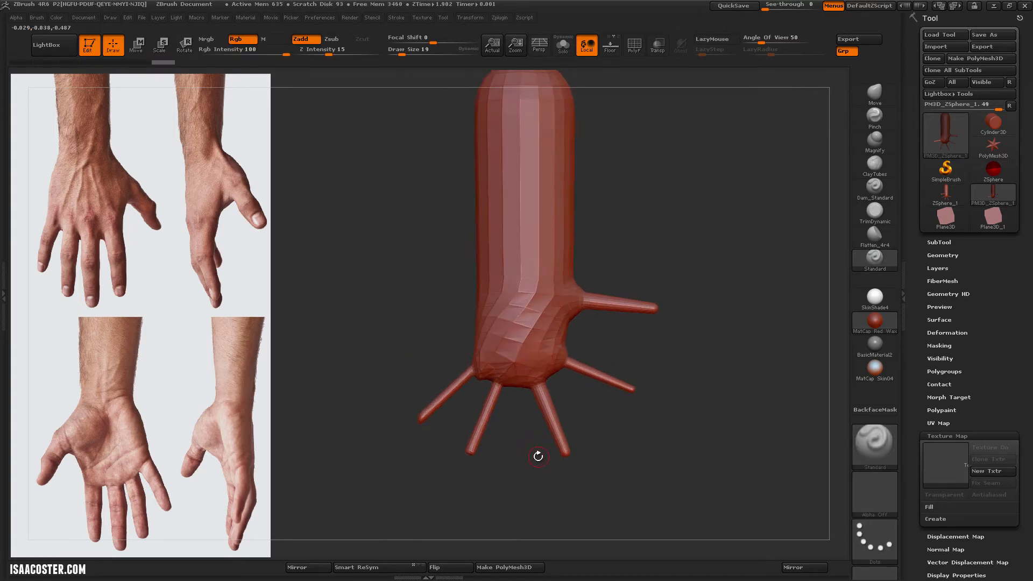
key("s")
left_click_drag(539, 454, 543, 454)
left_click_drag(544, 478, 535, 484, "shift")
left_click_drag(473, 396, 463, 400)
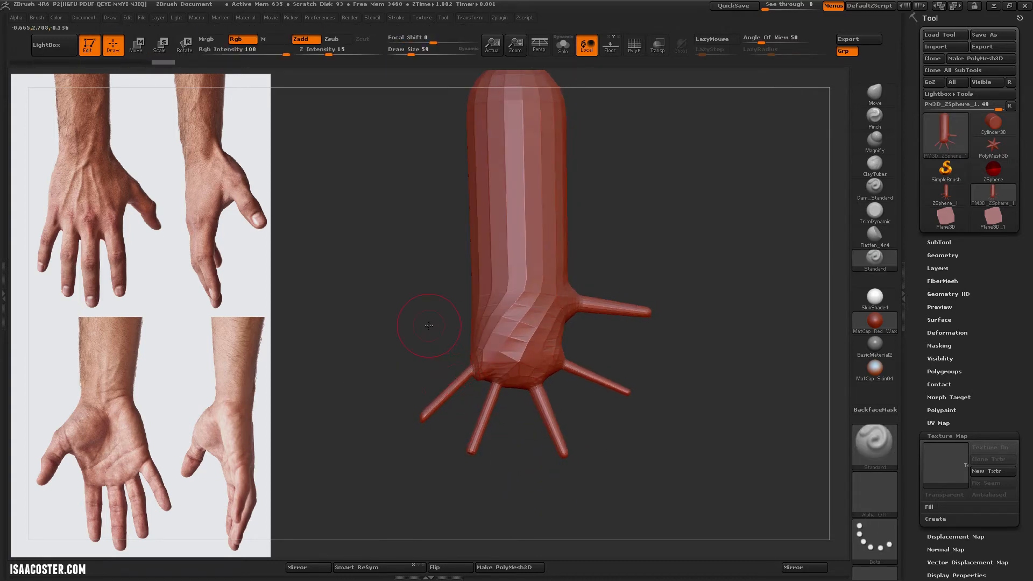
mouse_move(429, 326)
left_mouse_down("alt")
mouse_move(476, 394)
mouse_move(472, 356)
left_mouse_up("alt")
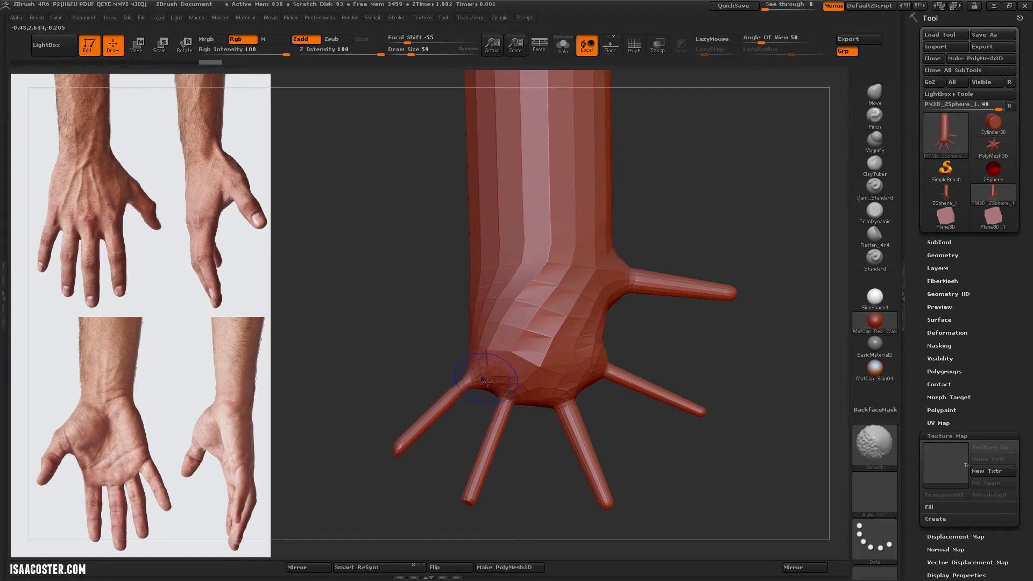
left_click_drag(537, 467, 544, 461, "shift")
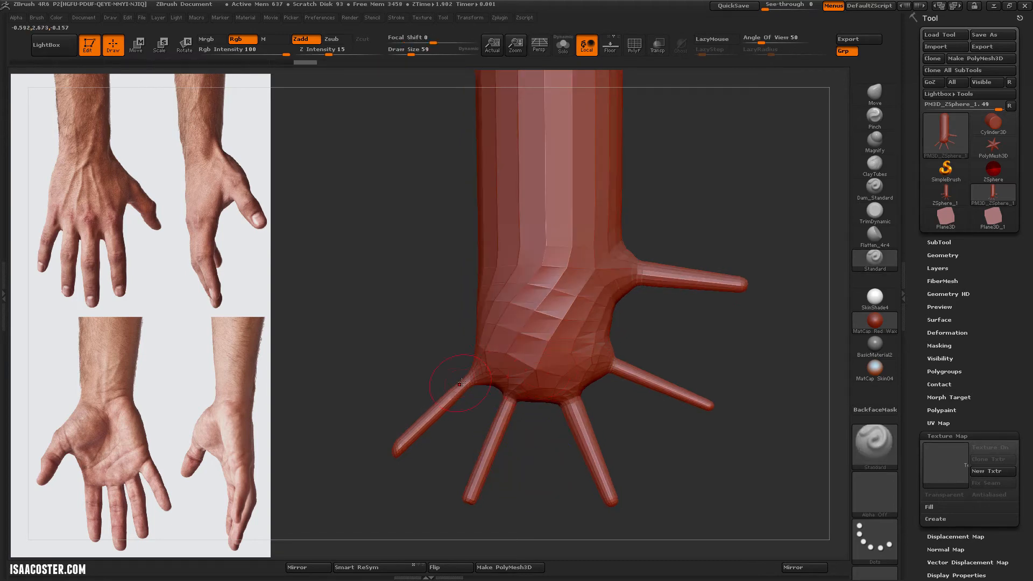
Reduce the Smooth brush's Z Intensity to 16
key("shift")
key("shift")
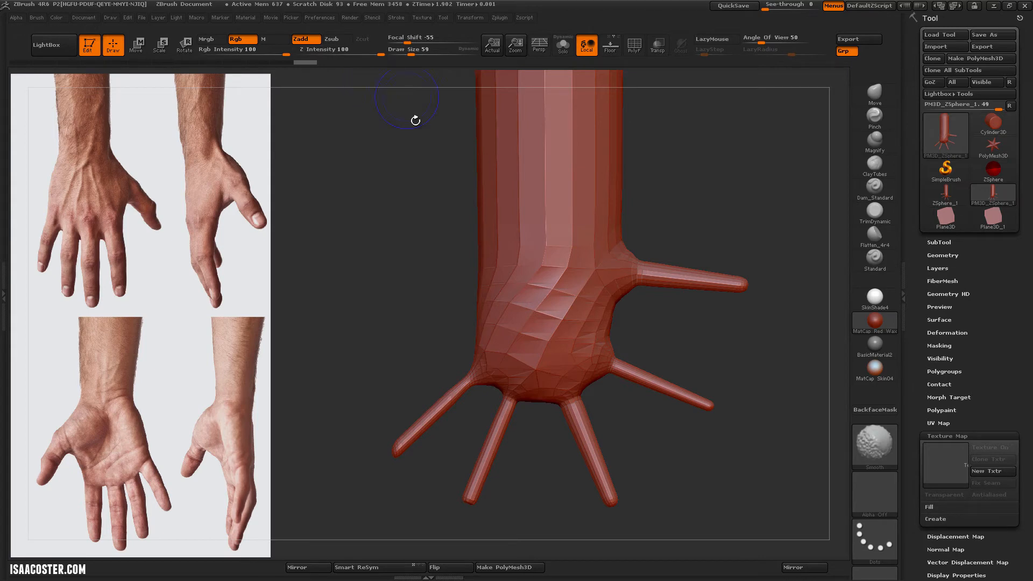
left_click_drag(359, 56, 361, 54)
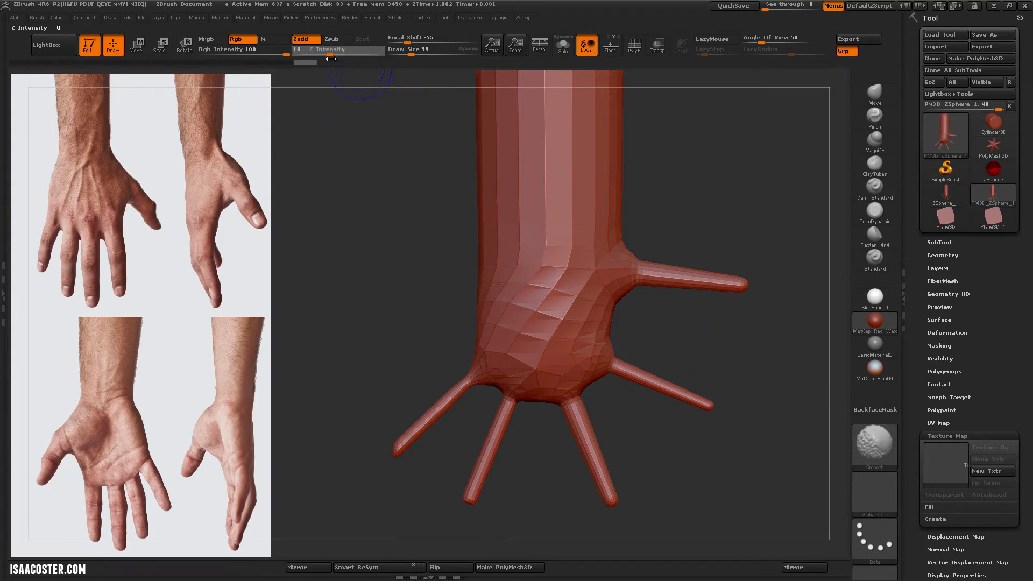
key("shift")
key("shift")
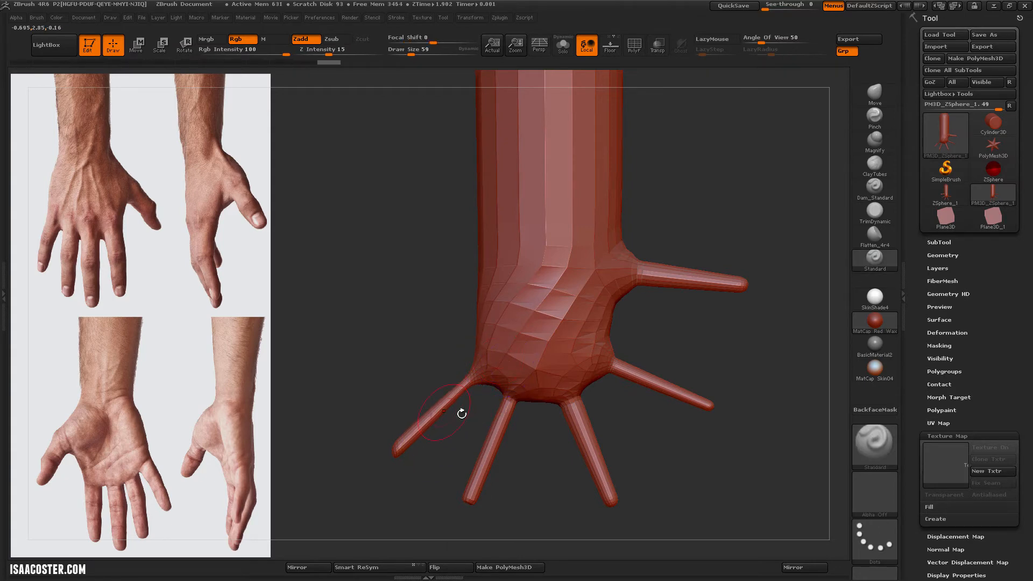
Mask the index finger with MaskLasso, invert the mask to protect the rest of the hand, and soften its edge
mouse_move(523, 482)
left_mouse_down()
mouse_move(537, 484)
mouse_move(520, 454)
mouse_move(578, 443)
mouse_move(702, 340)
left_mouse_up()
mouse_move(613, 336)
left_mouse_down("ctrl")
mouse_move(580, 335)
mouse_move(730, 396)
mouse_move(719, 371)
left_mouse_up("ctrl")
left_click(716, 355, "ctrl")
left_click(702, 353, "ctrl")
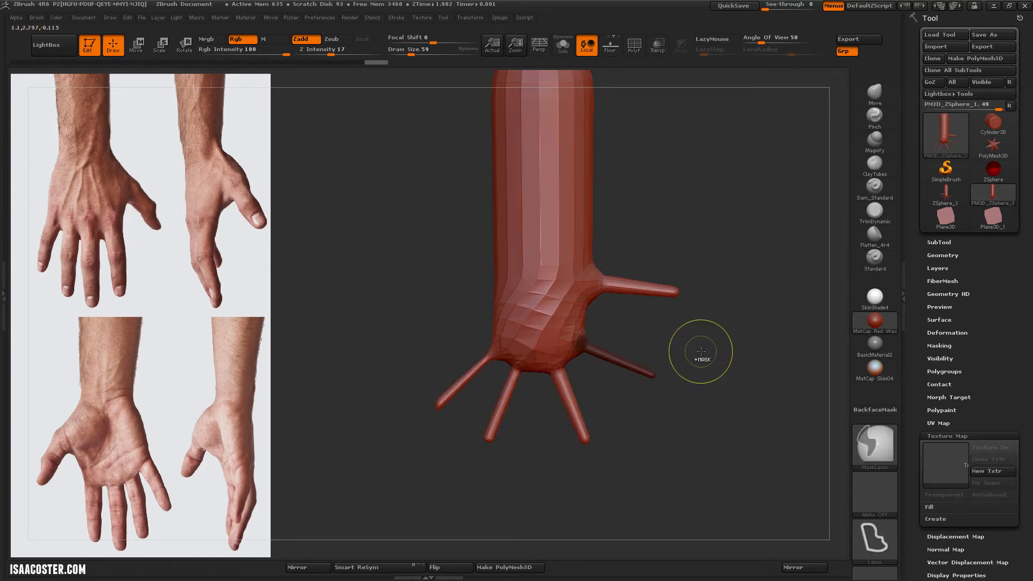
left_click(699, 347, "ctrl")
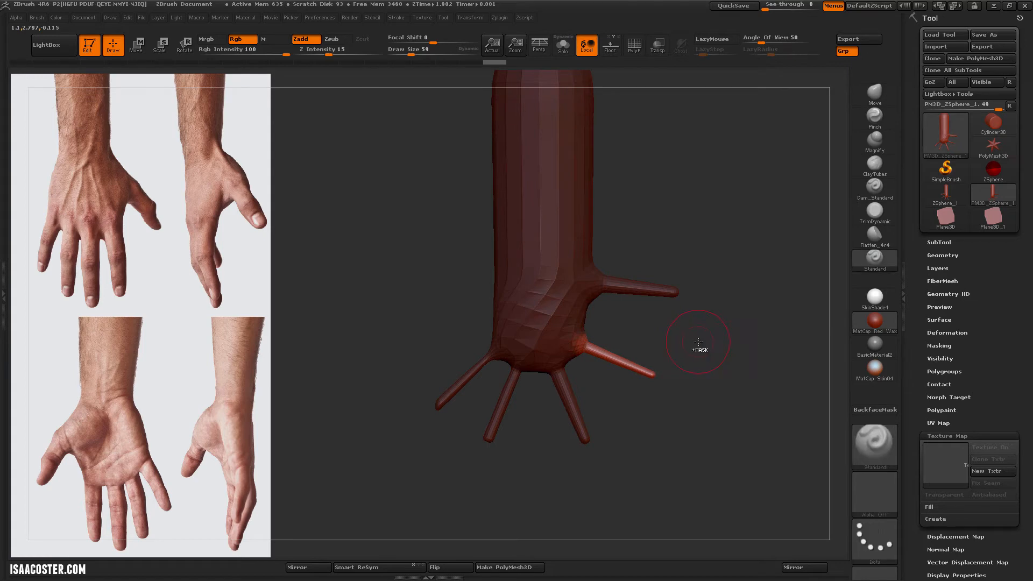
left_click(698, 345, "ctrl")
left_click(699, 345, "ctrl")
left_click(567, 310, "ctrl")
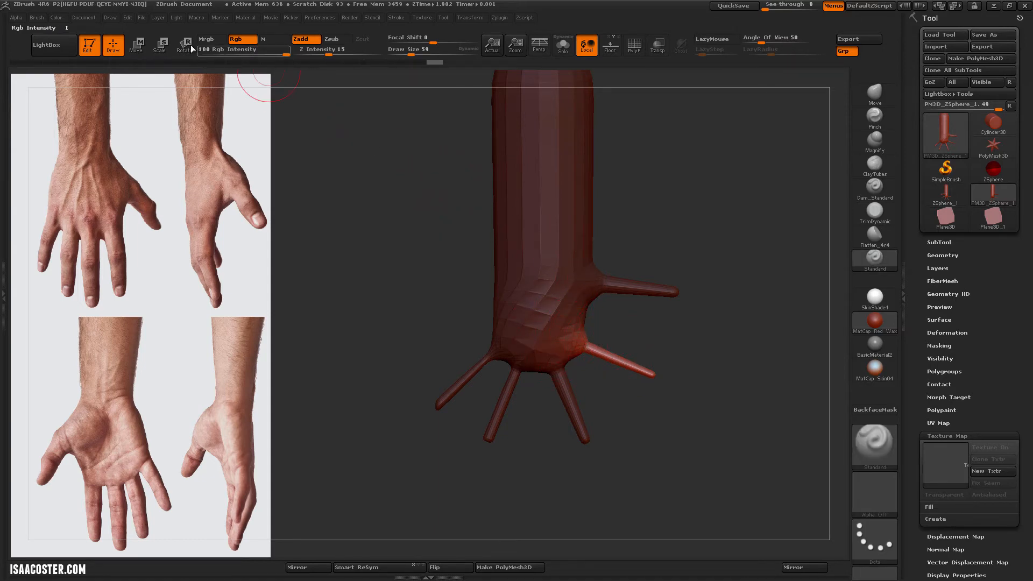
Rotate the index finger downward toward the middle finger with Transpose, move it slightly down and clear the mask
left_click(141, 49)
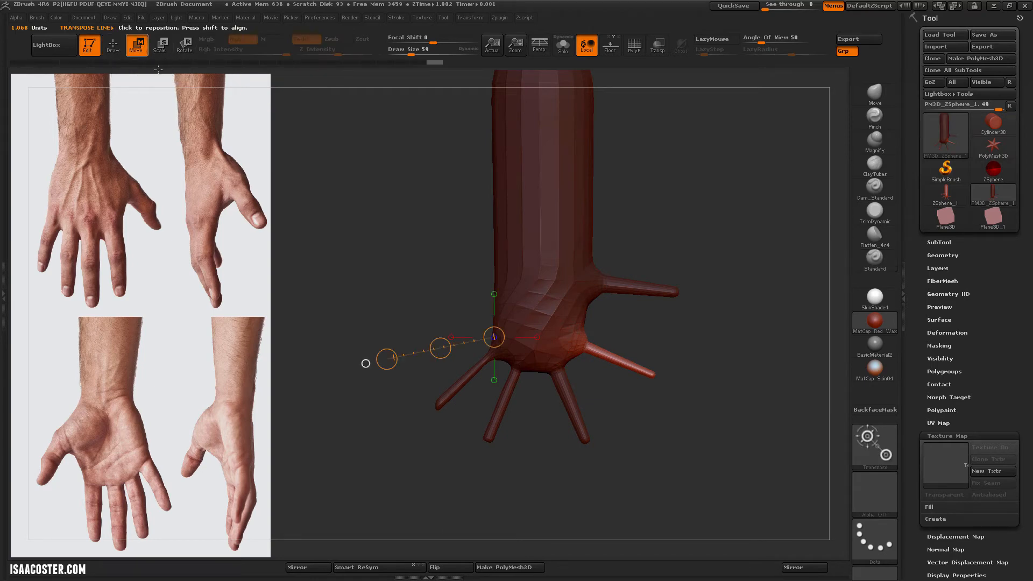
left_click_drag(581, 348, 631, 428)
key("ctrl+z")
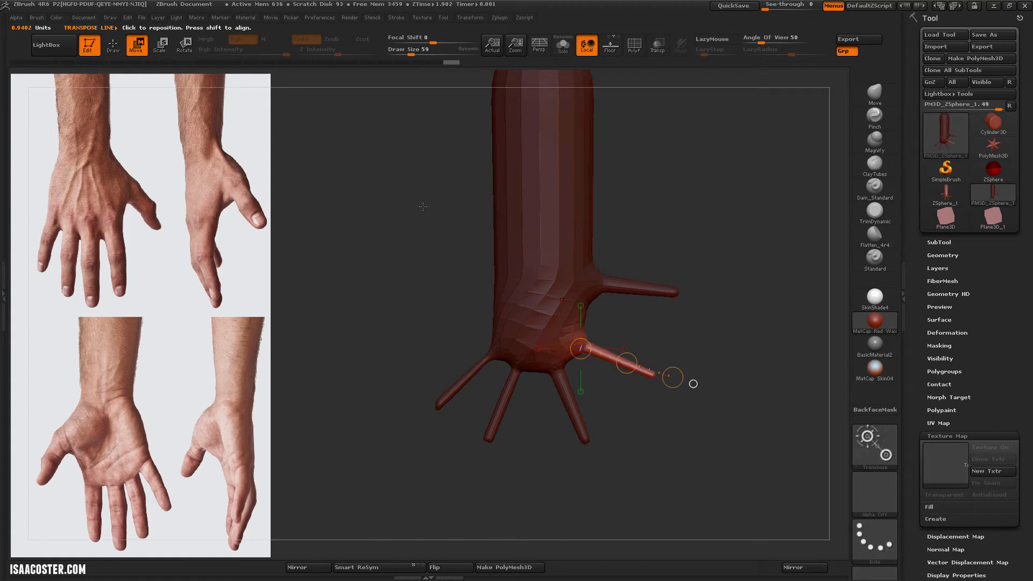
left_click(184, 44)
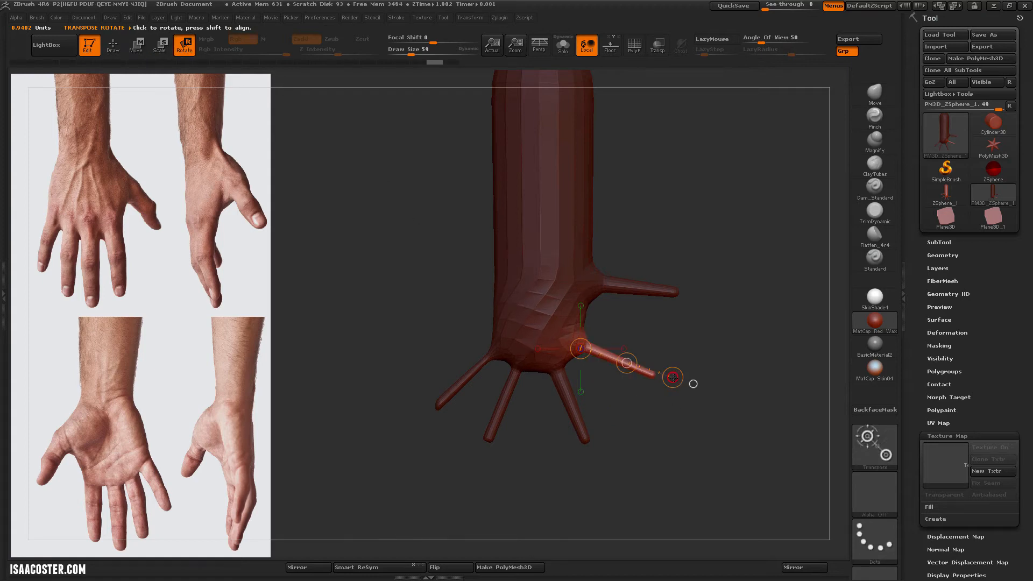
left_click_drag(673, 377, 622, 434)
key("w")
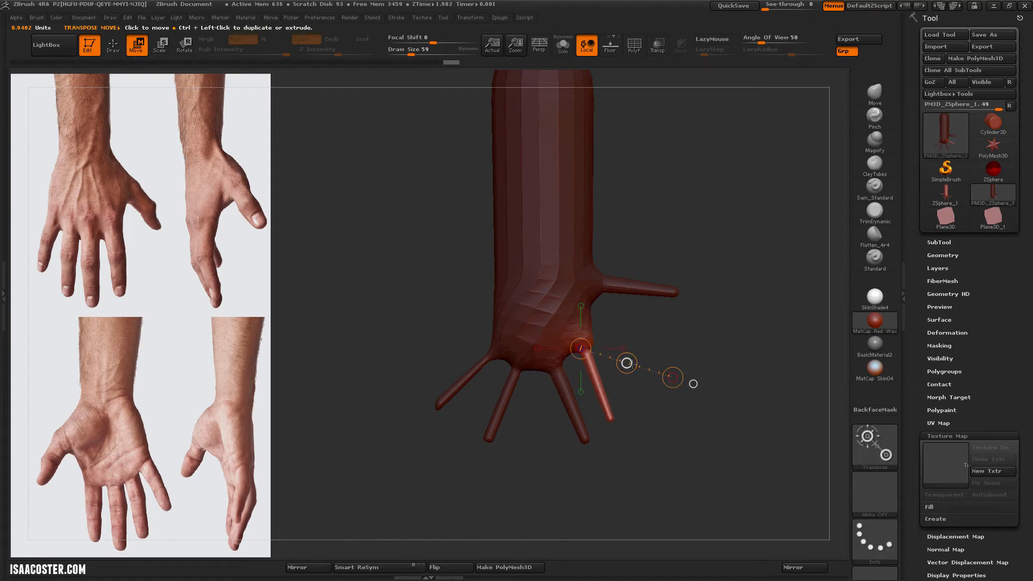
left_click_drag(627, 364, 631, 378)
left_click_drag(634, 383, 646, 398, "ctrl")
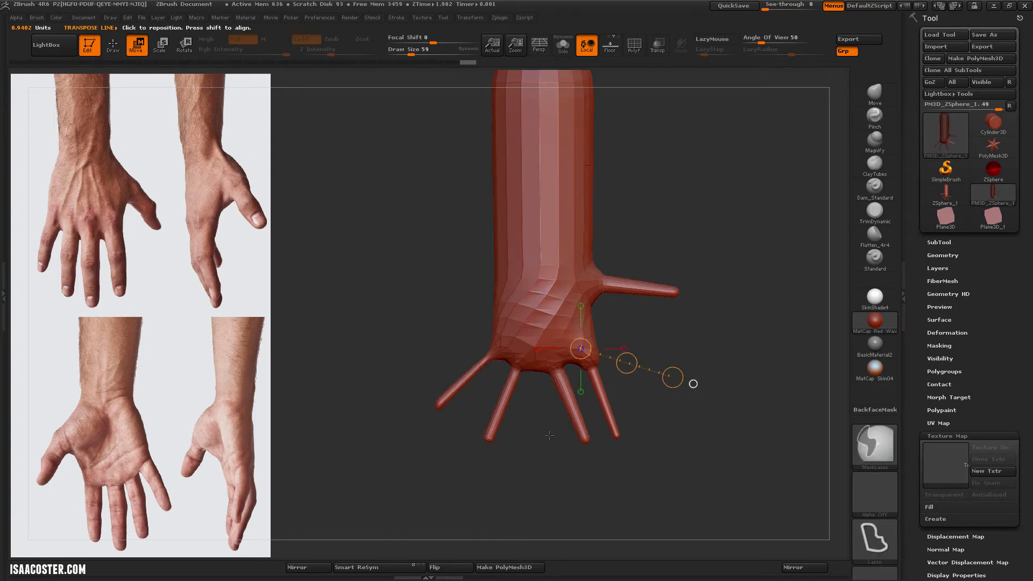
Isolate the middle finger with an inverted lasso mask and rotate it to point straight down
mouse_move(549, 434)
left_mouse_down("ctrl")
mouse_move(553, 355)
mouse_move(584, 394)
mouse_move(597, 486)
mouse_move(553, 485)
left_mouse_up("ctrl")
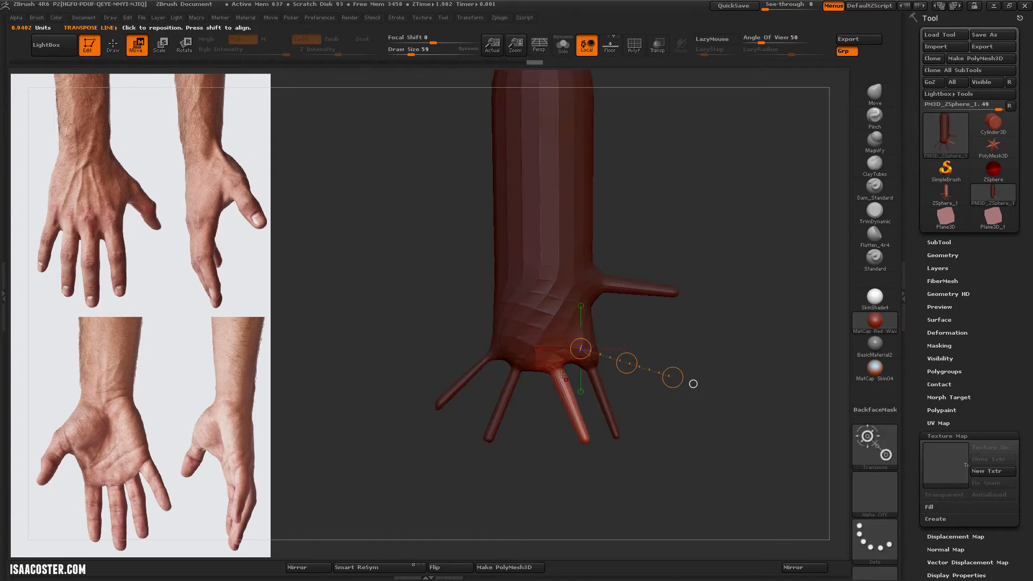
mouse_move(558, 366)
left_mouse_down()
mouse_move(683, 374)
mouse_move(666, 424)
left_mouse_up()
key("r")
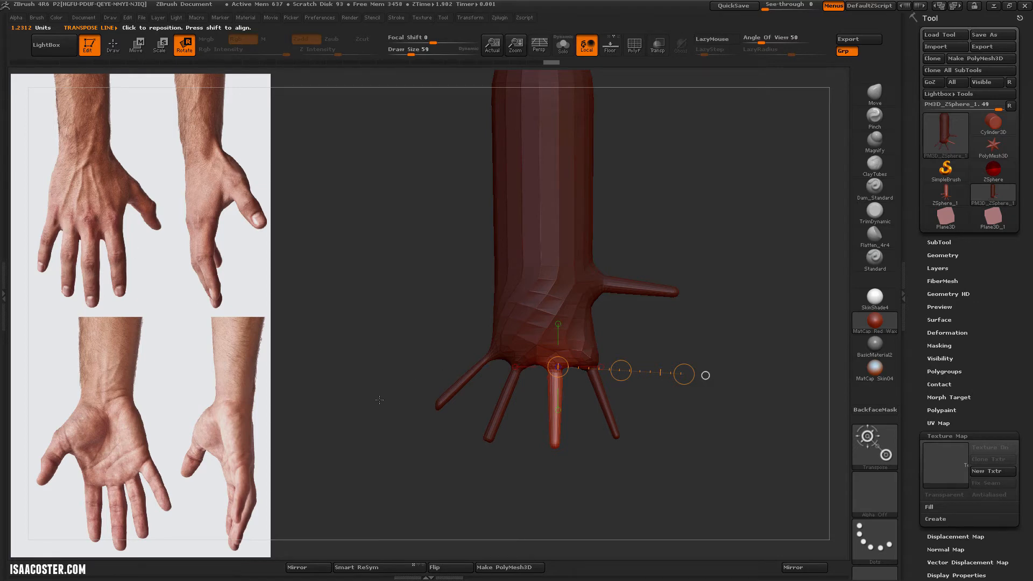
Isolate the ring finger with an inverted lasso mask, rotate it straight down and clear the mask
mouse_move(509, 468)
left_mouse_down("ctrl")
mouse_move(516, 449)
mouse_move(473, 409)
mouse_move(478, 360)
mouse_move(525, 347)
mouse_move(474, 465)
mouse_move(517, 482)
left_mouse_up("ctrl")
key("ctrl+i")
left_click(513, 480, "ctrl")
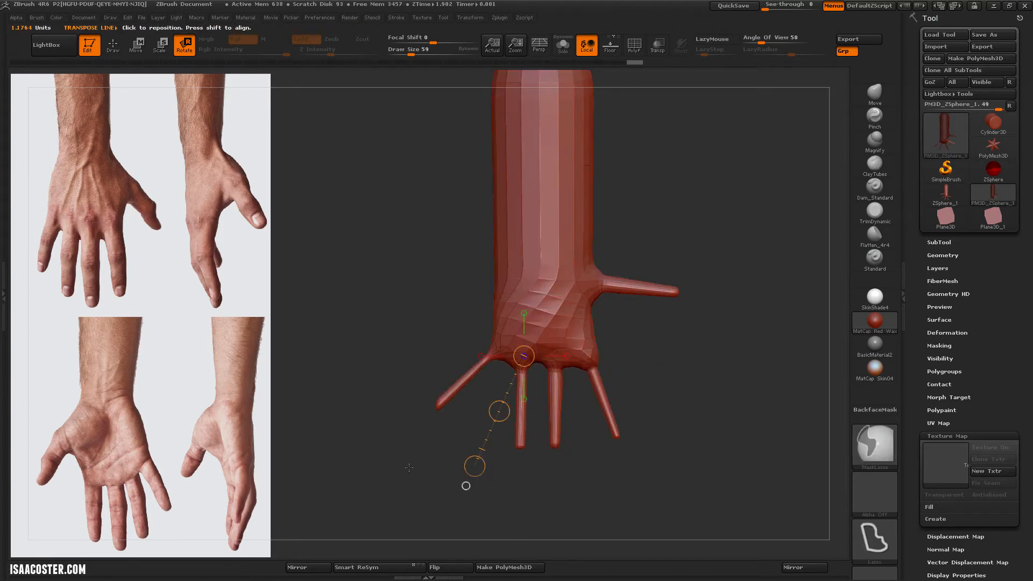
Isolate the little finger with a softened inverted mask, rotate it nearly parallel to the ring finger and clear the mask
left_click(487, 352, "ctrl")
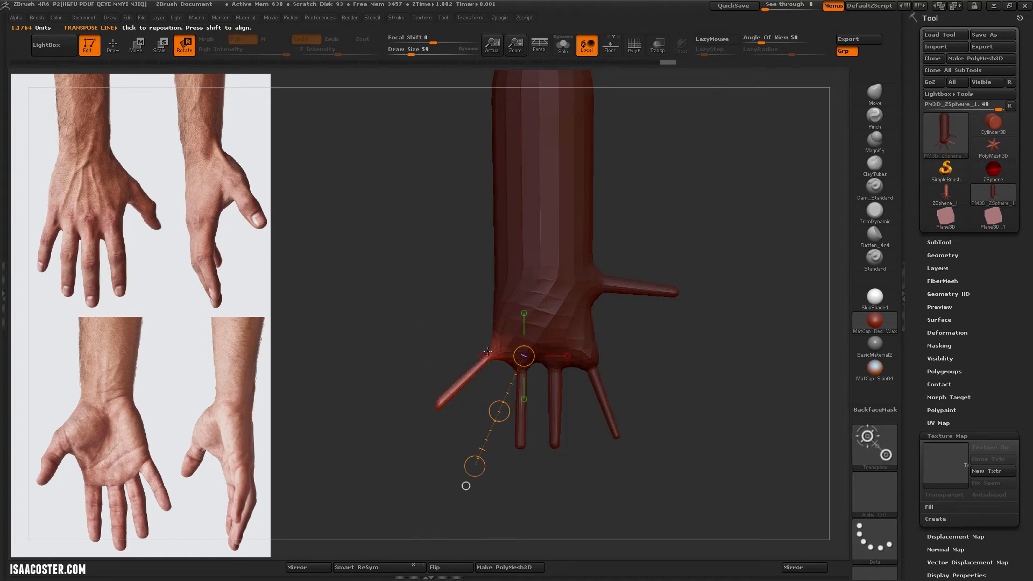
mouse_move(498, 351)
left_mouse_down()
mouse_move(422, 295)
mouse_move(433, 310)
mouse_move(434, 371)
left_mouse_up()
left_click(618, 473, "ctrl")
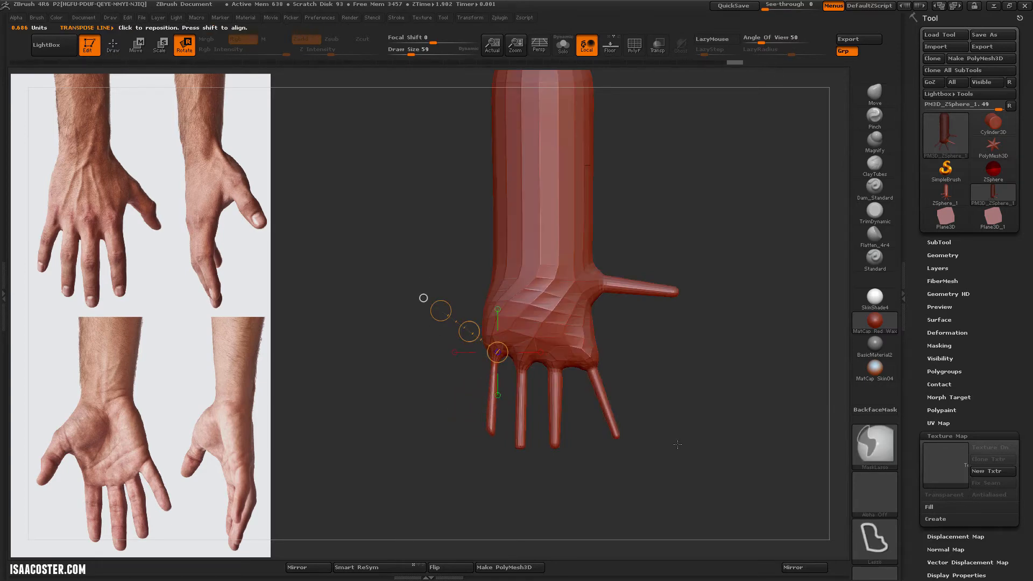
Isolate the index finger with a softened inverted mask, straighten it parallel to the middle finger and clear the mask
mouse_move(660, 409)
left_mouse_down("ctrl")
mouse_move(593, 450)
mouse_move(574, 349)
mouse_move(666, 354)
mouse_move(657, 380)
left_mouse_up("ctrl")
left_click(632, 360, "ctrl")
left_click(589, 351, "ctrl")
left_click_drag(681, 301, 687, 293, "ctrl")
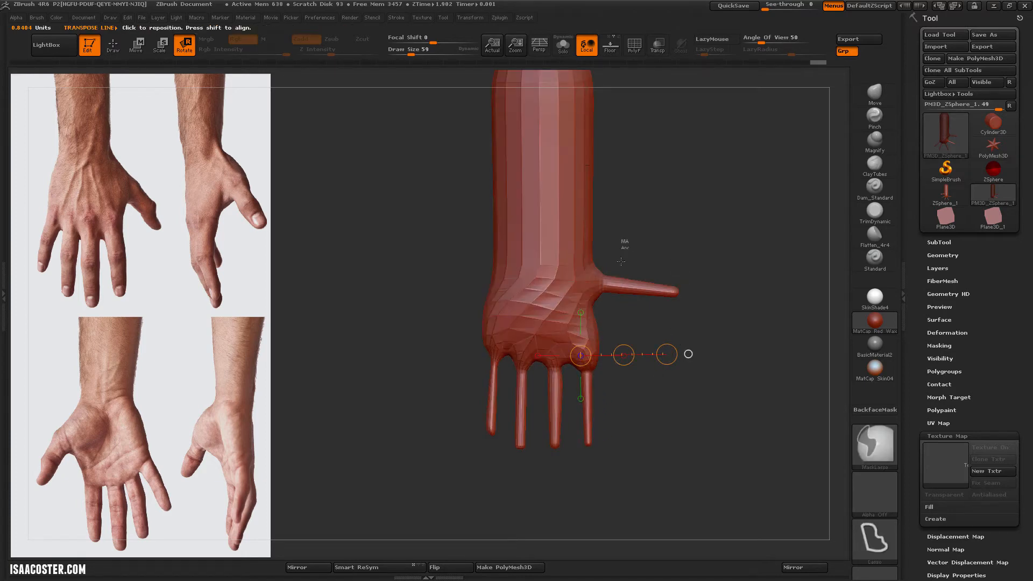
Protect all but the thumb with a softened inverted lasso mask and shift the thumb and its base slightly outward from the palm
mouse_move(618, 251)
left_mouse_down("ctrl")
mouse_move(581, 290)
mouse_move(594, 247)
mouse_move(573, 269)
mouse_move(730, 257)
left_mouse_up("ctrl")
key("ctrl+z")
left_click(731, 257, "ctrl")
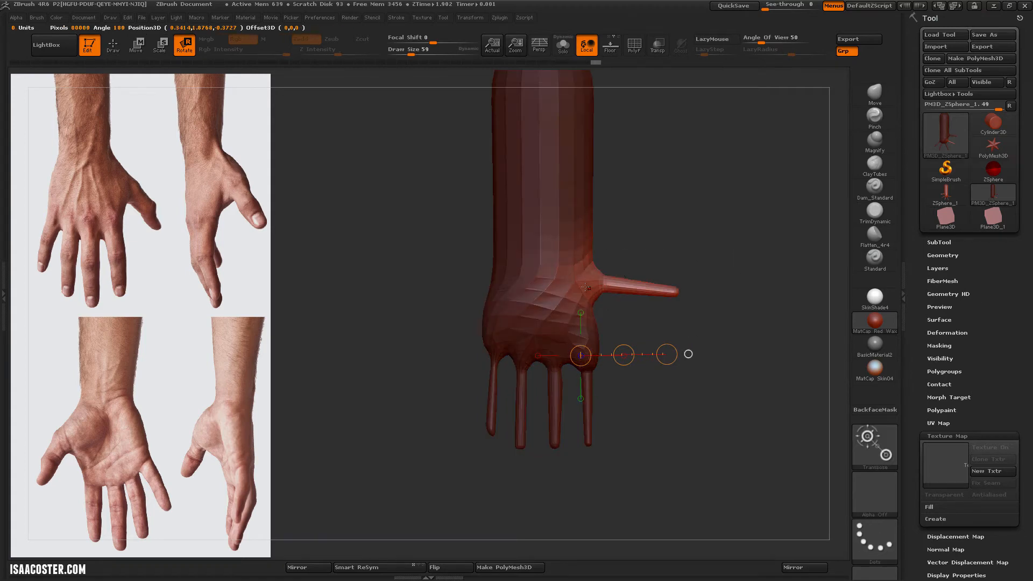
left_click_drag(575, 281, 739, 295)
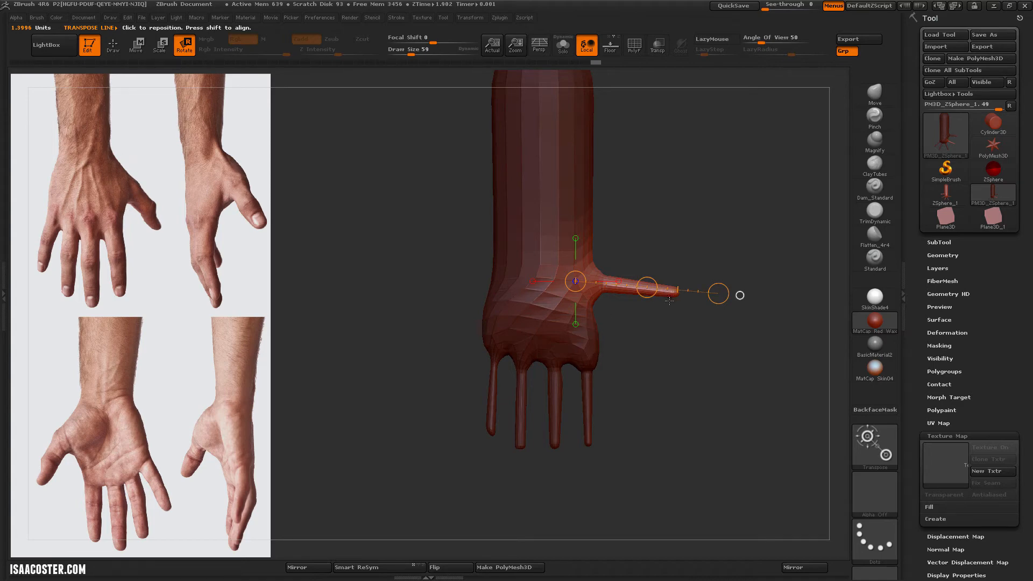
key("w")
mouse_move(647, 286)
left_mouse_down()
mouse_move(660, 288)
mouse_move(633, 275)
mouse_move(623, 218)
left_mouse_up()
Tighten the inverted mask so only the thumb beyond its base stays free, and lay a Transpose line along the thumb
mouse_move(607, 284)
left_mouse_down()
mouse_move(675, 236)
mouse_move(713, 234)
left_mouse_up()
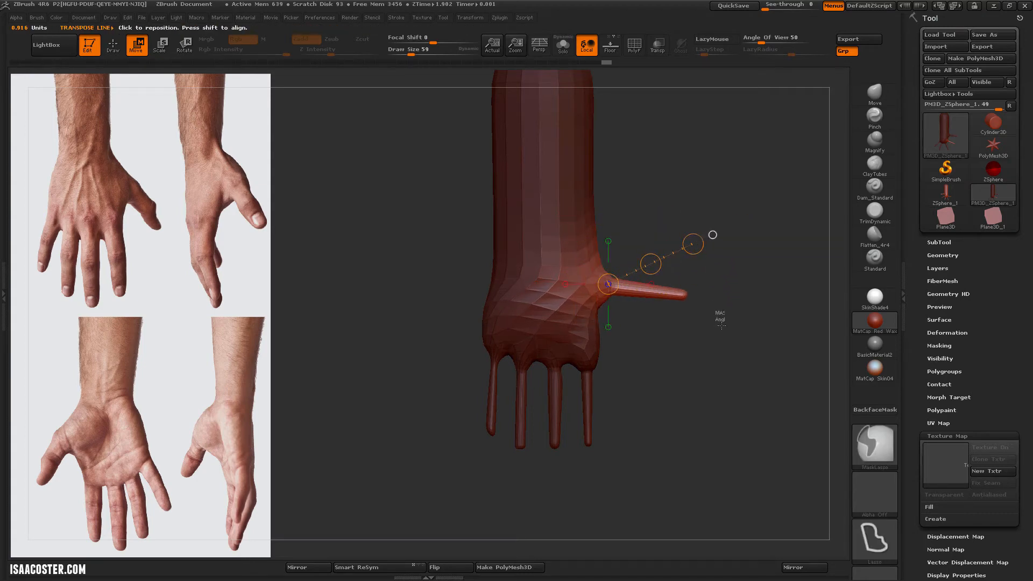
mouse_move(719, 295)
left_mouse_down("ctrl")
mouse_move(633, 304)
mouse_move(619, 244)
mouse_move(633, 241)
left_mouse_up("ctrl")
left_click(634, 242, "ctrl")
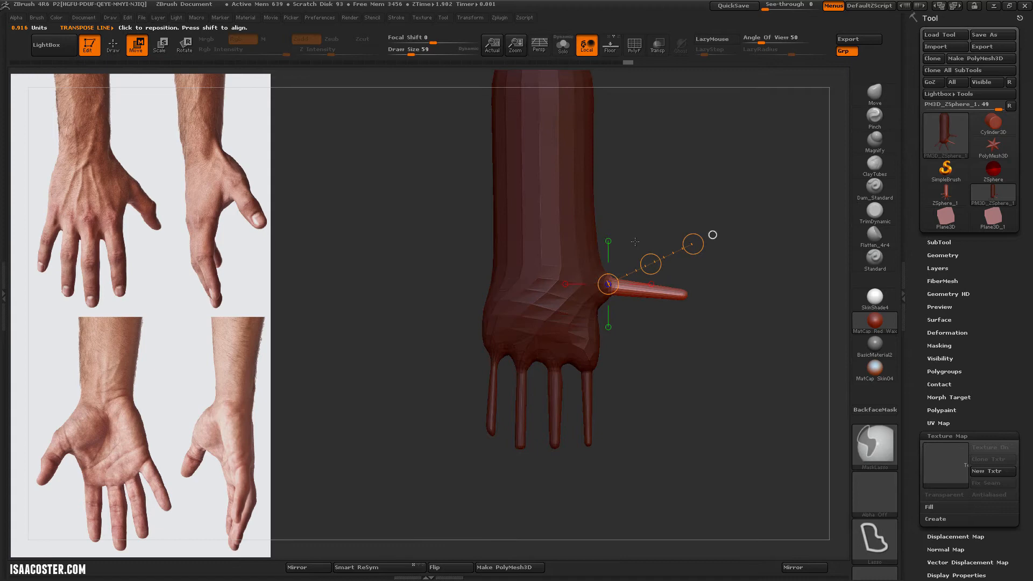
left_click(591, 294, "ctrl")
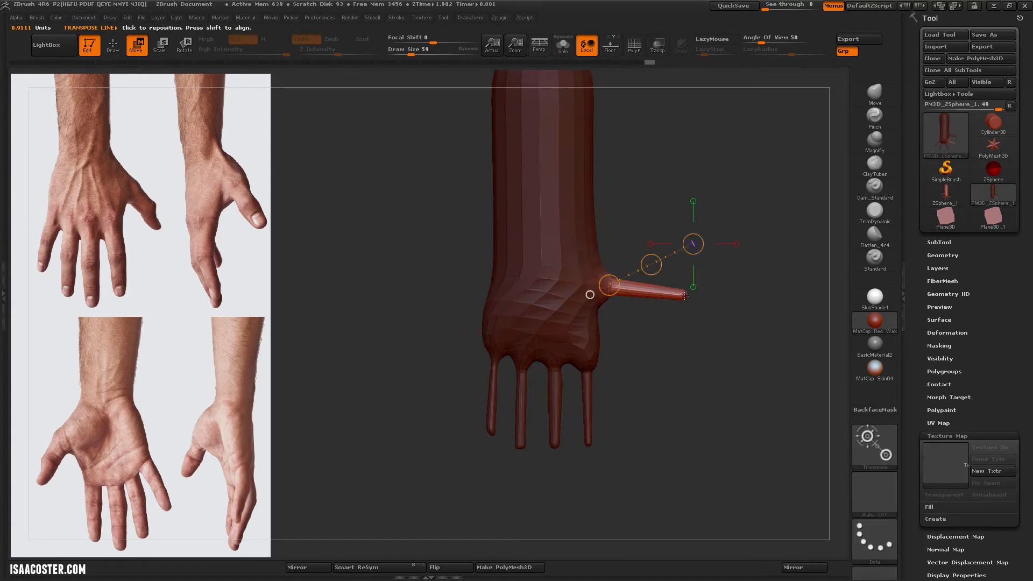
left_click_drag(598, 278, 725, 293)
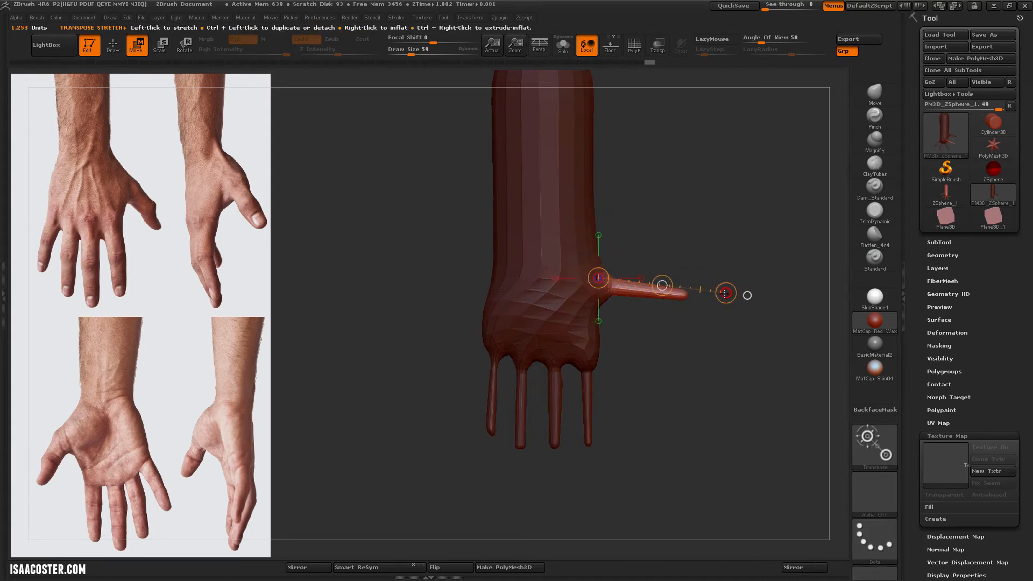
key("t")
key("r")
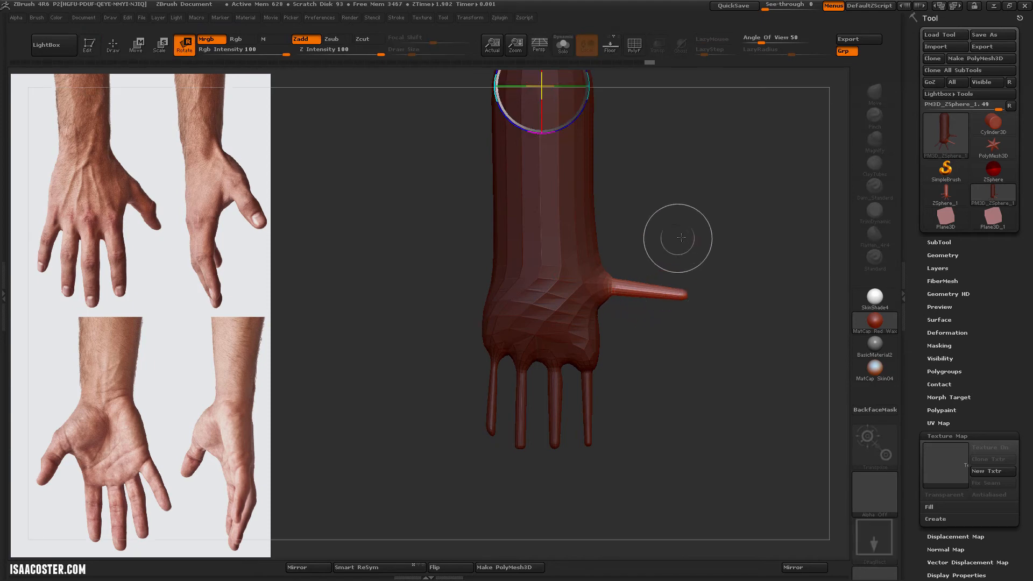
key("q")
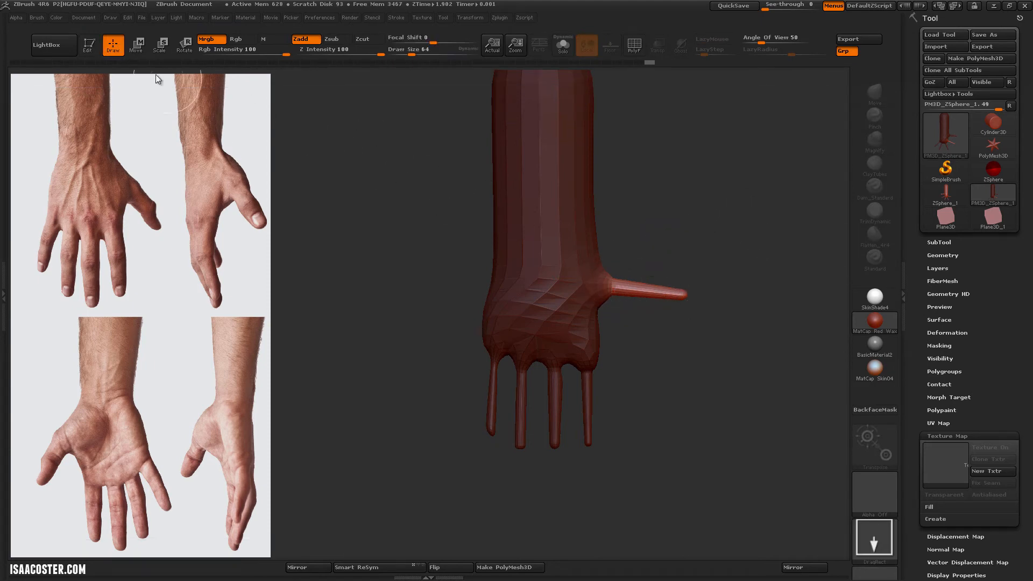
left_click(92, 44)
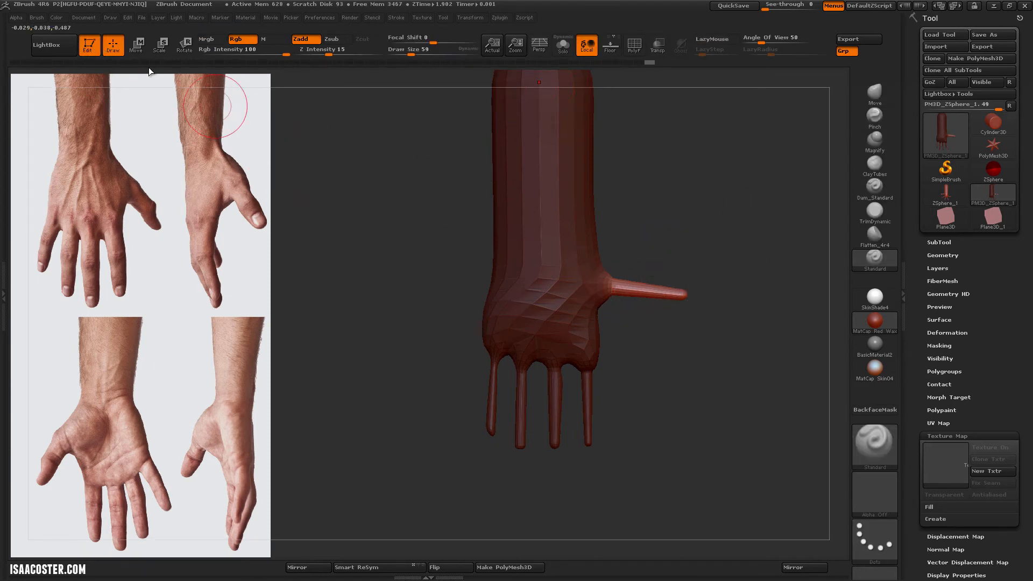
key("w")
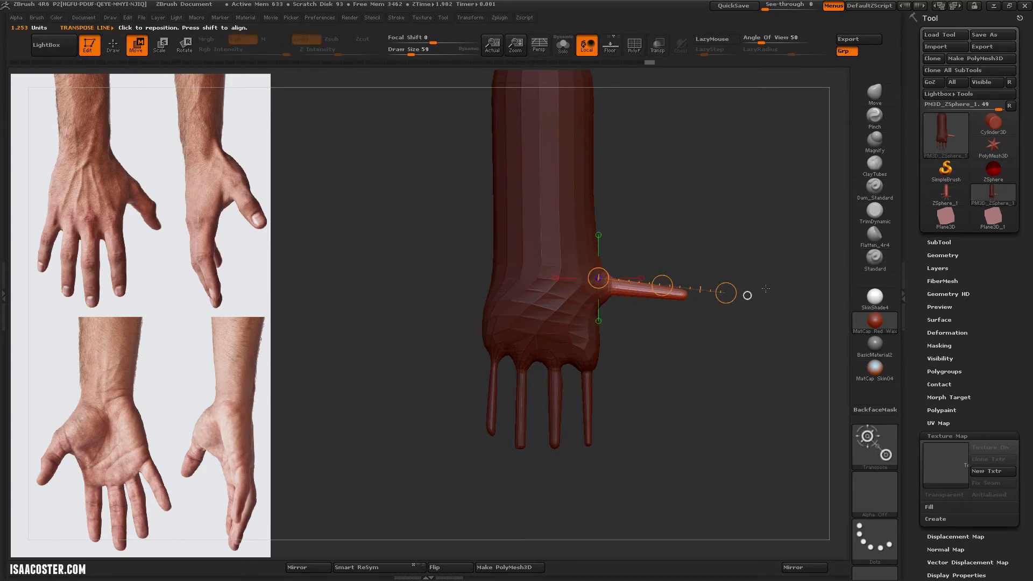
Rotate the thumb diagonally down toward the fingers around its base and clear the mask
key("e")
left_click_drag(725, 293, 722, 374)
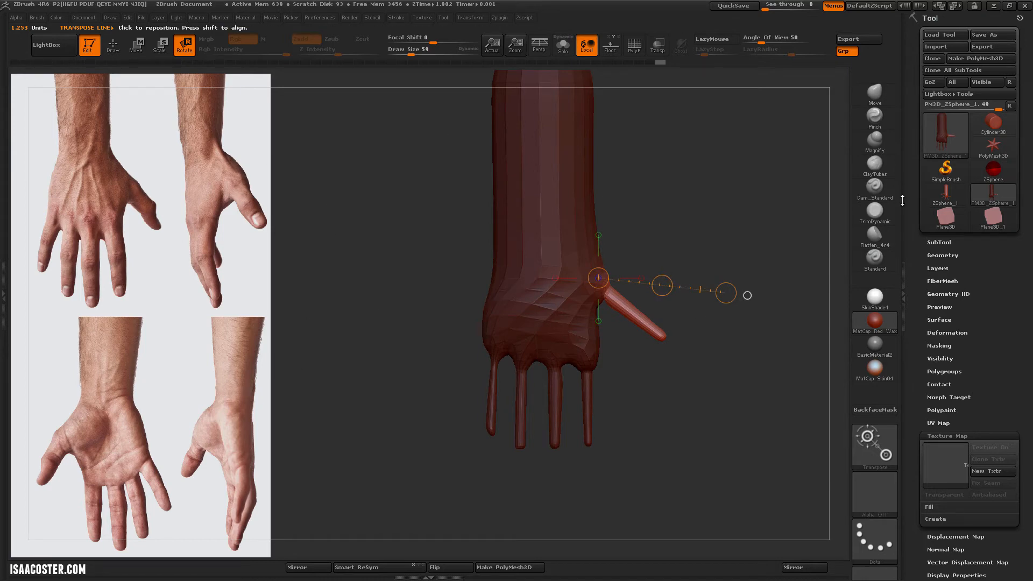
key("q")
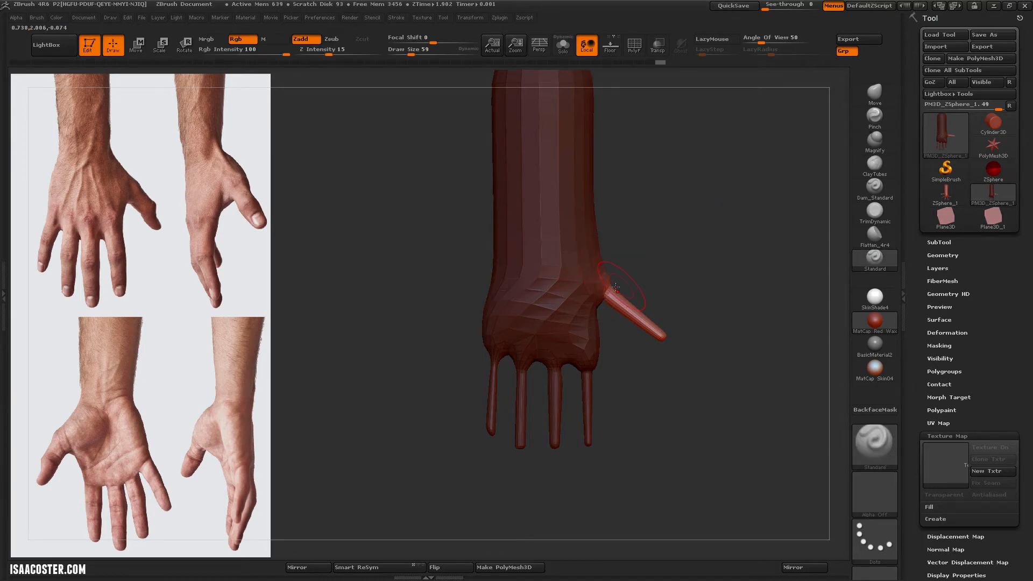
left_click_drag(735, 304, 743, 327, "ctrl")
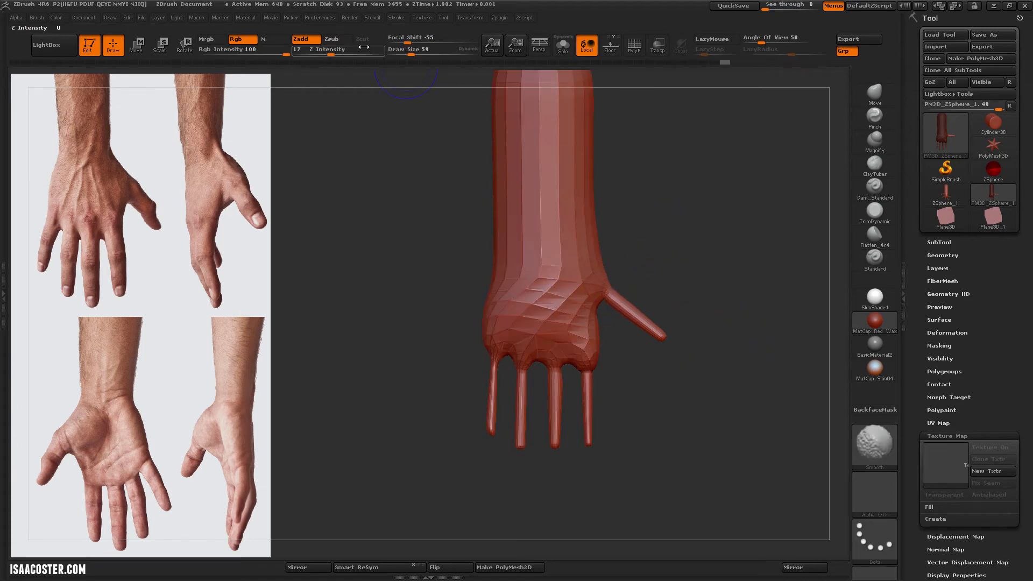
Set the Smooth brush's Z Intensity to 33
left_click_drag(335, 49, 345, 49)
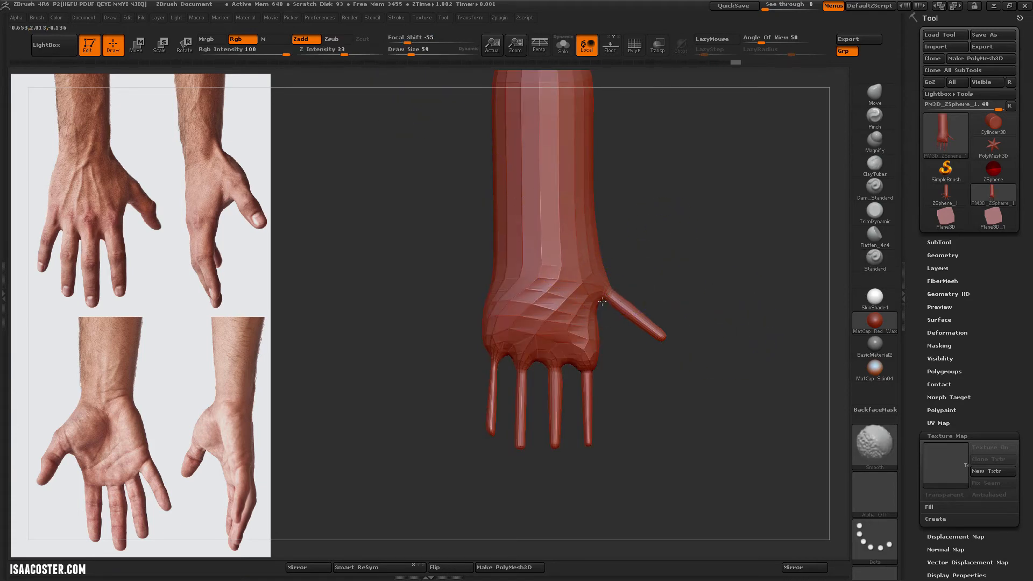
left_click_drag(719, 369, 714, 392)
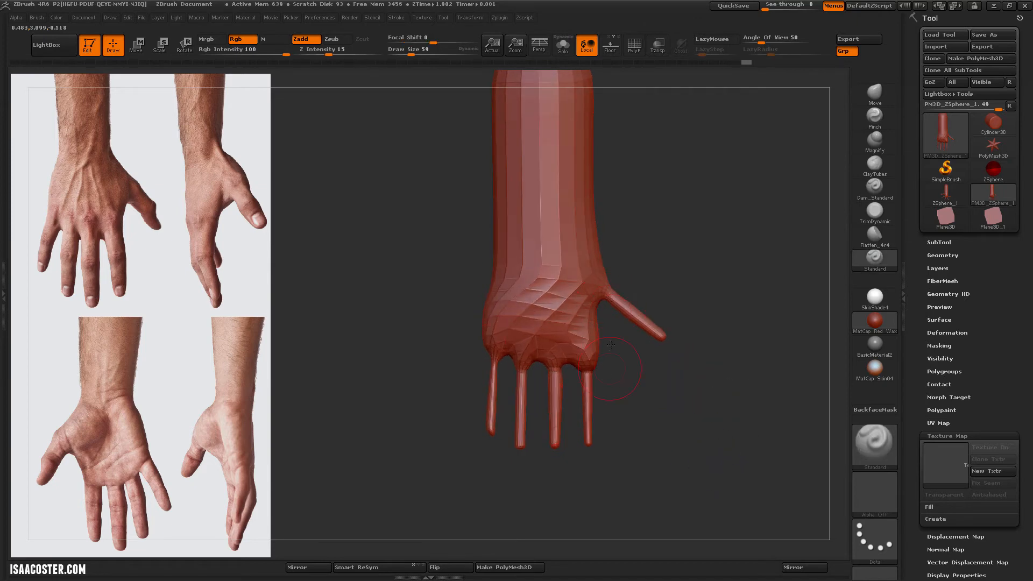
Isolate the outer part of the thumb with an inverted mask, bend it down toward the fingers with Transpose rotation and clear the mask
mouse_move(672, 313)
left_mouse_down("ctrl")
mouse_move(689, 316)
mouse_move(627, 305)
mouse_move(659, 301)
mouse_move(650, 292)
mouse_move(672, 263)
mouse_move(678, 305)
left_mouse_up("ctrl")
left_click(666, 297, "ctrl")
key("r")
mouse_move(742, 344)
left_mouse_down()
mouse_move(661, 359)
mouse_move(749, 344)
mouse_move(665, 350)
mouse_move(703, 407)
mouse_move(756, 408)
left_mouse_up()
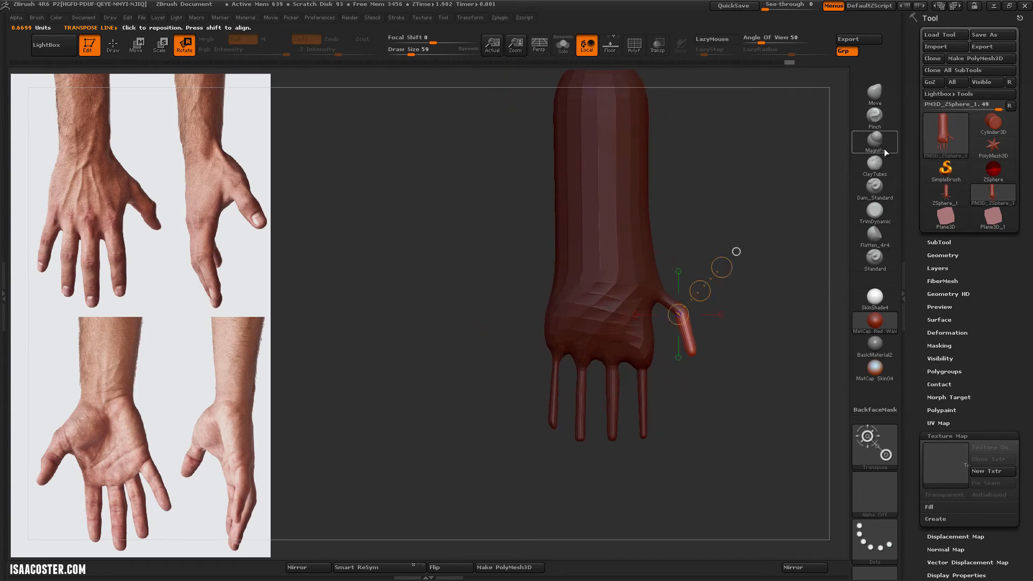
left_click(875, 140)
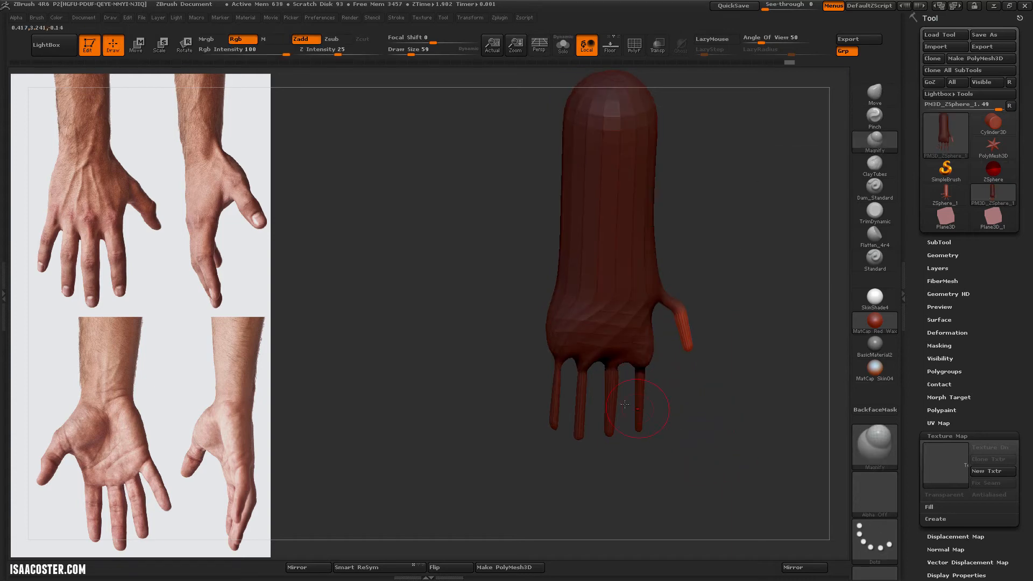
left_click_drag(681, 428, 667, 457)
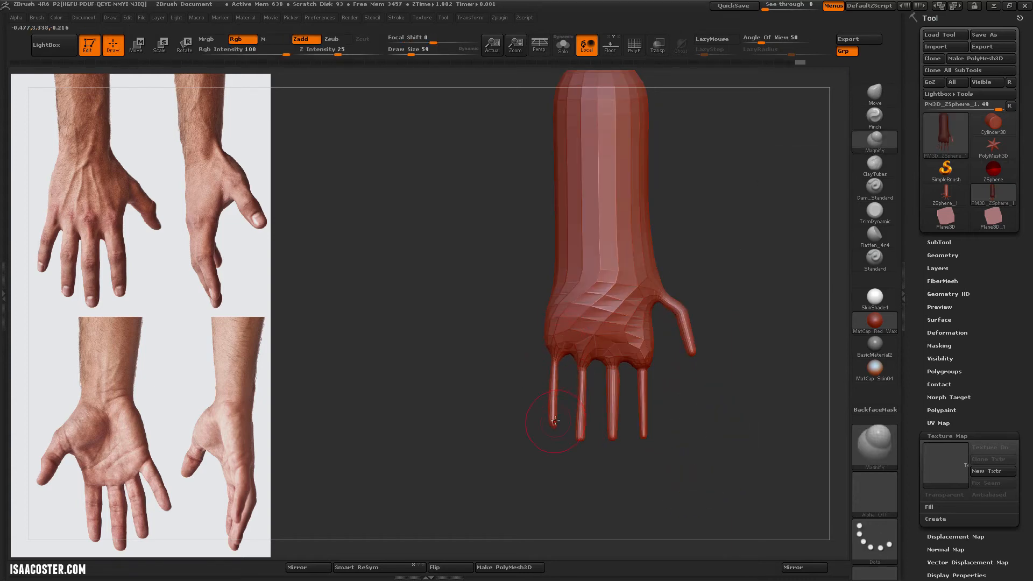
Switch to the Inflat brush and thicken the little and ring fingers, smoothing them along their length
left_click(873, 150)
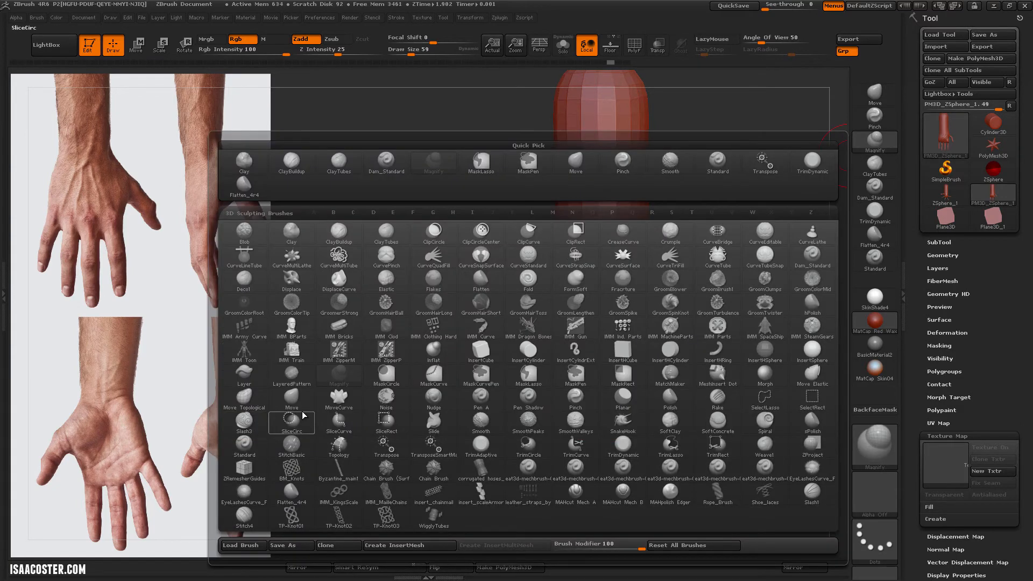
key("i")
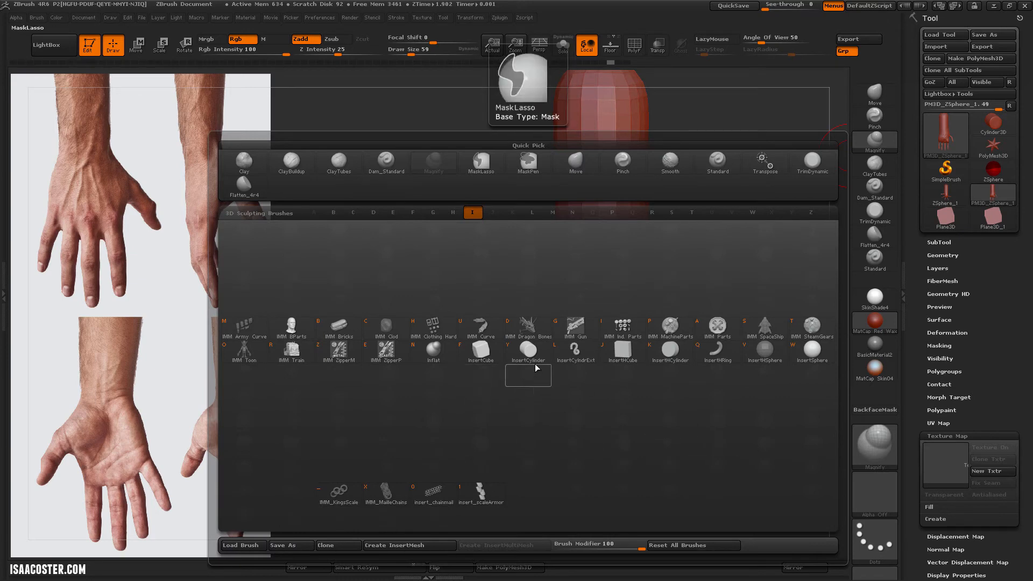
left_click(433, 351)
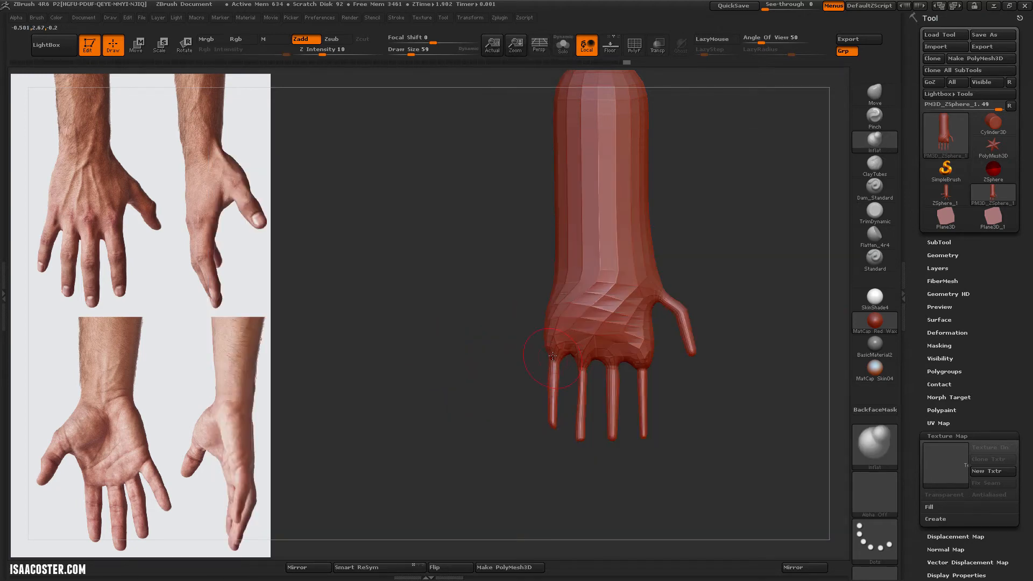
left_click_drag(553, 356, 552, 385, "shift")
left_click_drag(555, 336, 552, 401, "shift")
mouse_move(578, 334)
left_mouse_down("shift")
mouse_move(581, 391)
mouse_move(577, 355)
left_mouse_up("shift")
left_click_drag(580, 403, 580, 372, "shift")
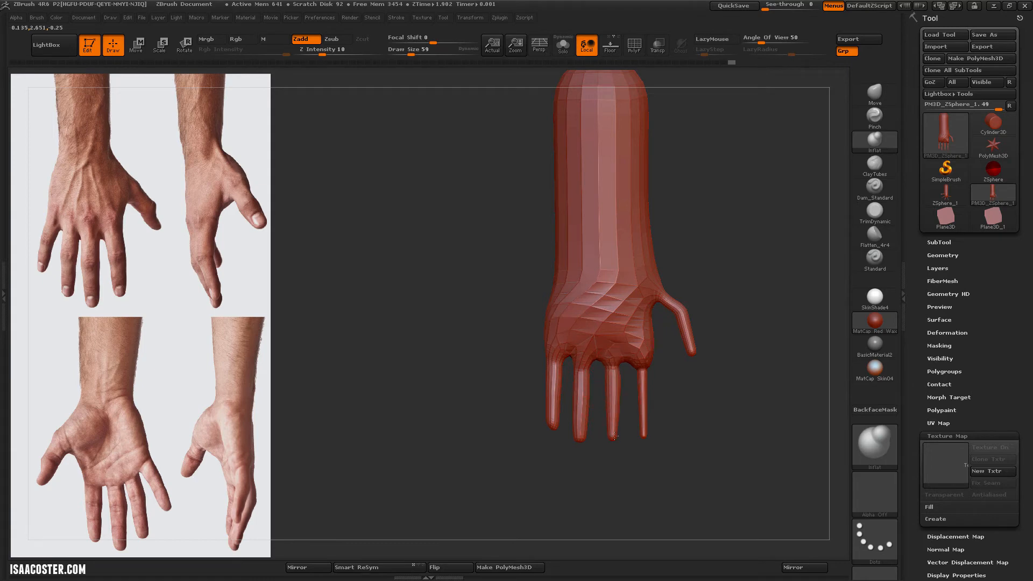
Inflate and smooth the middle finger, the index finger and the thumb with its base
left_click_drag(610, 350, 612, 356)
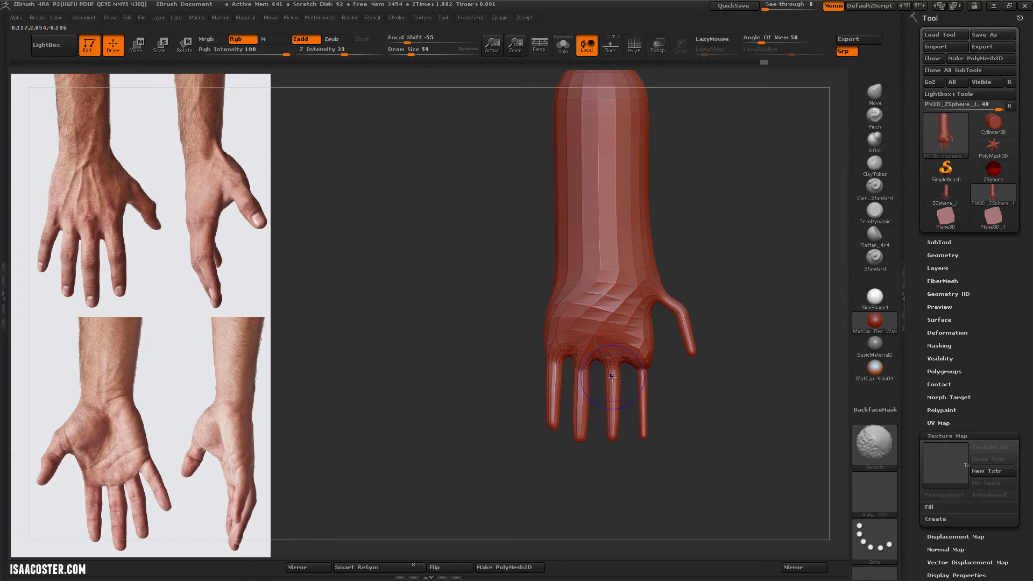
left_click_drag(643, 373, 643, 403, "shift")
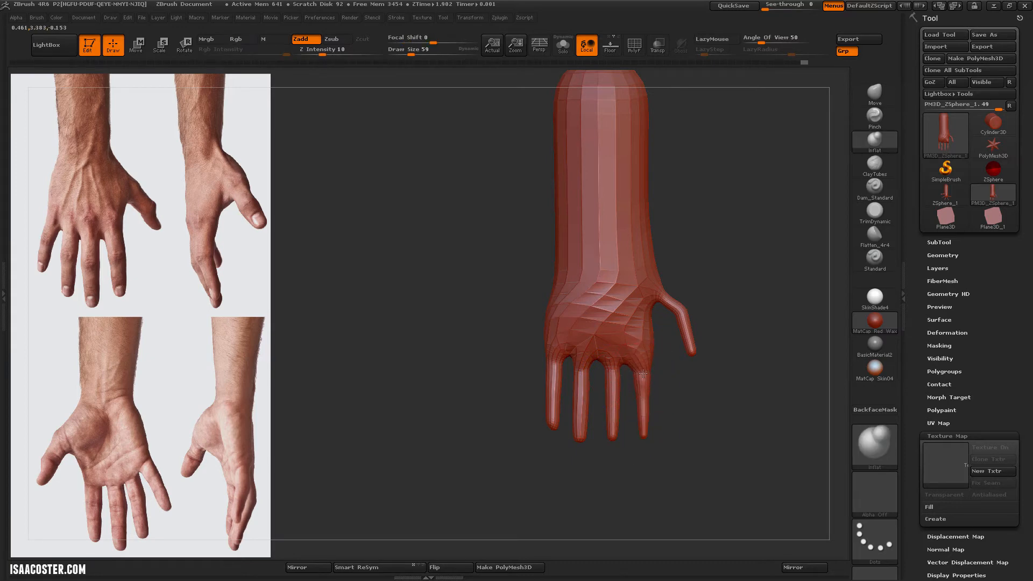
key("shift")
key("shift")
mouse_move(692, 331)
left_mouse_down("shift")
mouse_move(677, 303)
mouse_move(691, 348)
mouse_move(686, 329)
left_mouse_up("shift")
key("shift")
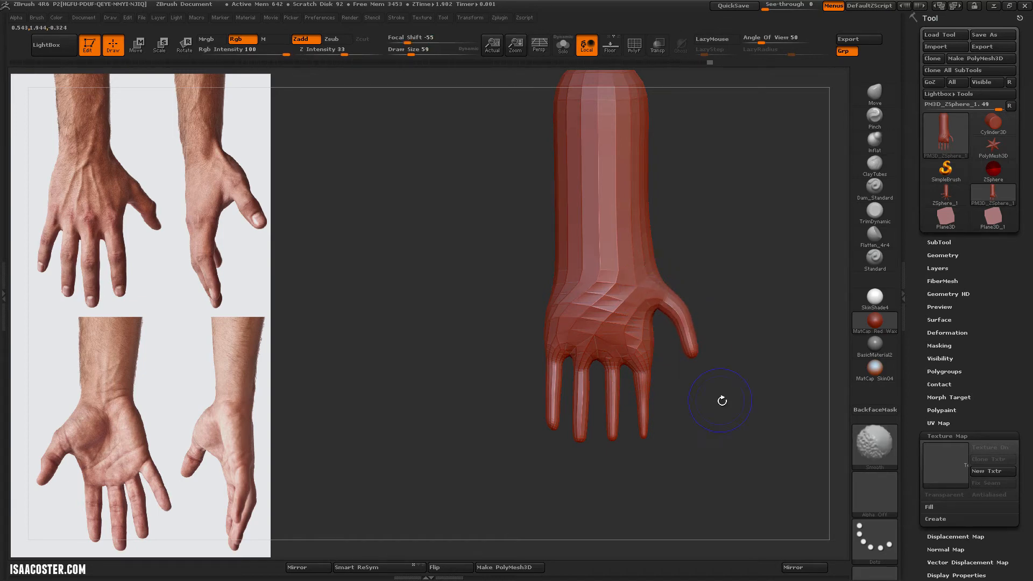
Reshape the forearm and wrist with the Move brush at Draw Size 170, working from side and end views
left_click_drag(721, 401, 722, 410, "shift")
left_click(872, 100)
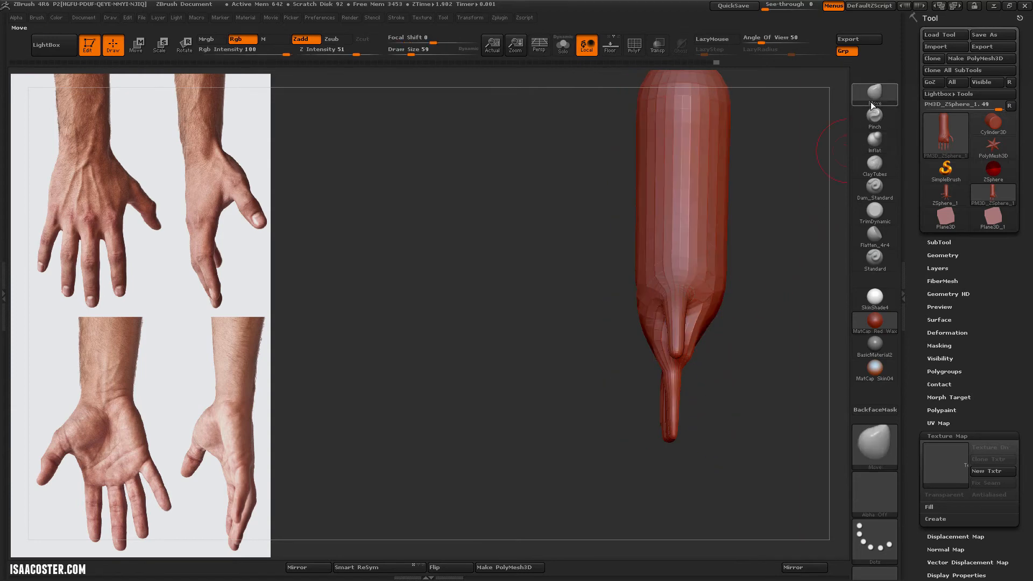
key("s")
left_click_drag(748, 355, 762, 355)
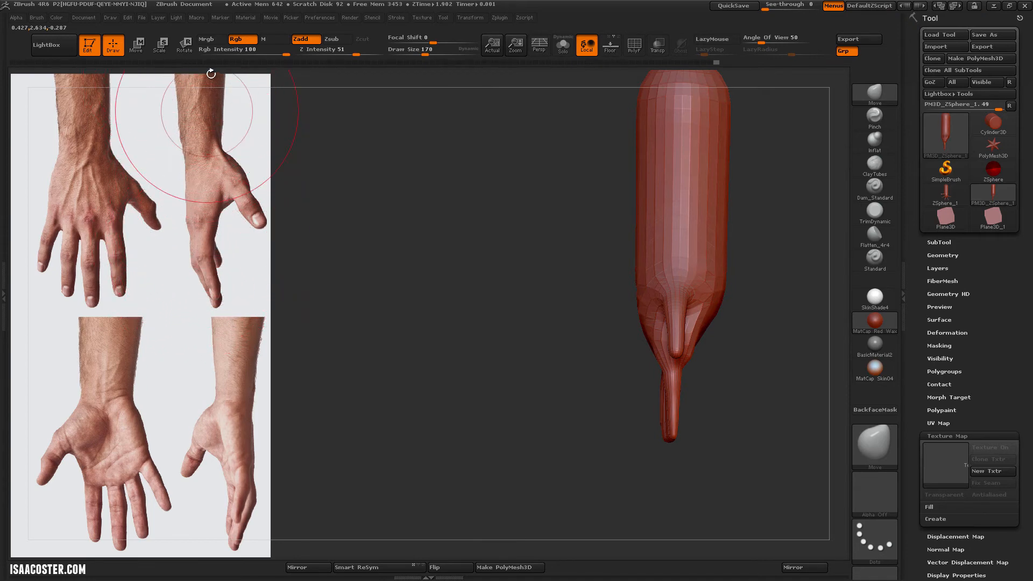
left_click_drag(525, 306, 527, 274, "alt")
left_click_drag(728, 291, 741, 280)
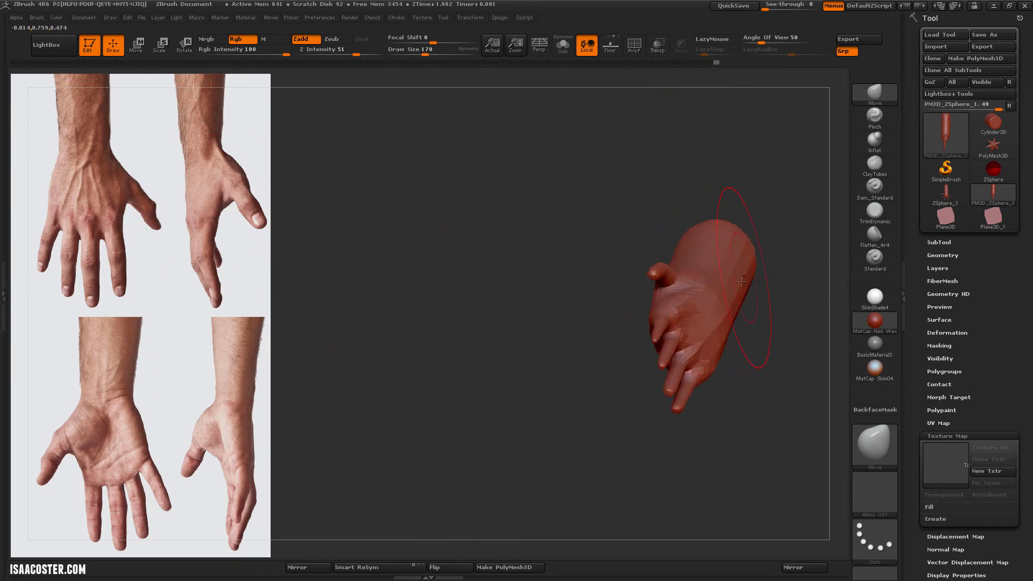
left_click_drag(702, 311, 701, 333)
left_click_drag(677, 207, 672, 274)
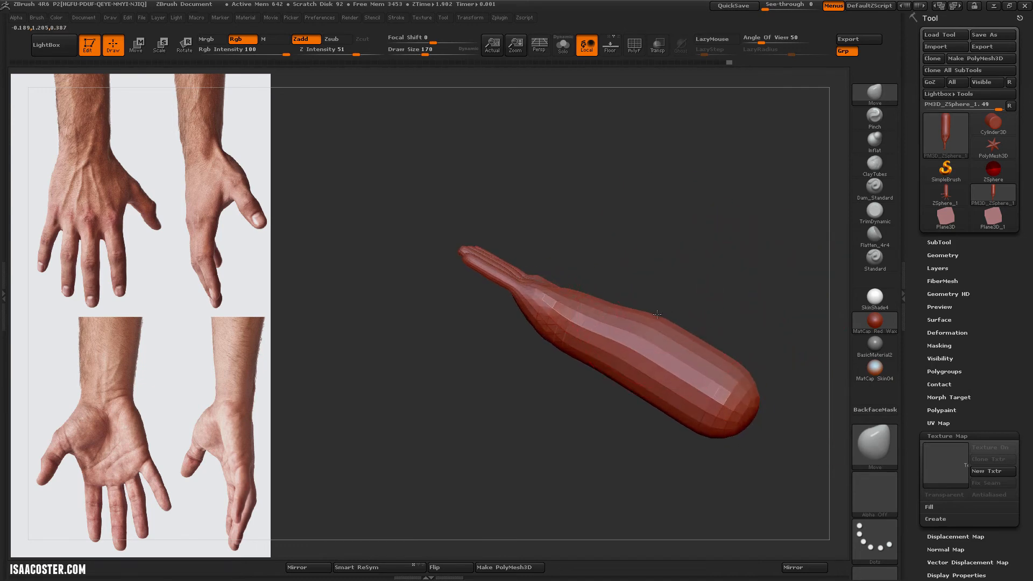
Smooth the forearm's surface with broad strokes so it tapers evenly toward the wrist
left_click_drag(657, 314, 648, 330)
mouse_move(715, 280)
left_mouse_down("shift")
mouse_move(708, 337)
mouse_move(675, 302)
mouse_move(657, 314)
left_mouse_up("shift")
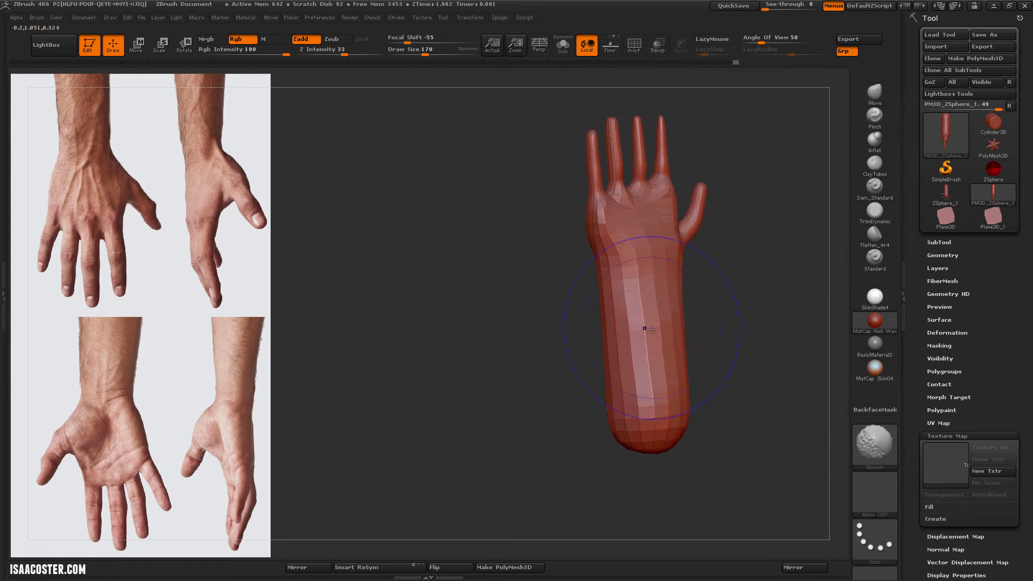
mouse_move(715, 343)
left_mouse_down("shift")
mouse_move(710, 325)
mouse_move(665, 388)
left_mouse_up("shift")
mouse_move(696, 267)
left_mouse_down()
mouse_move(648, 291)
mouse_move(662, 312)
left_mouse_up()
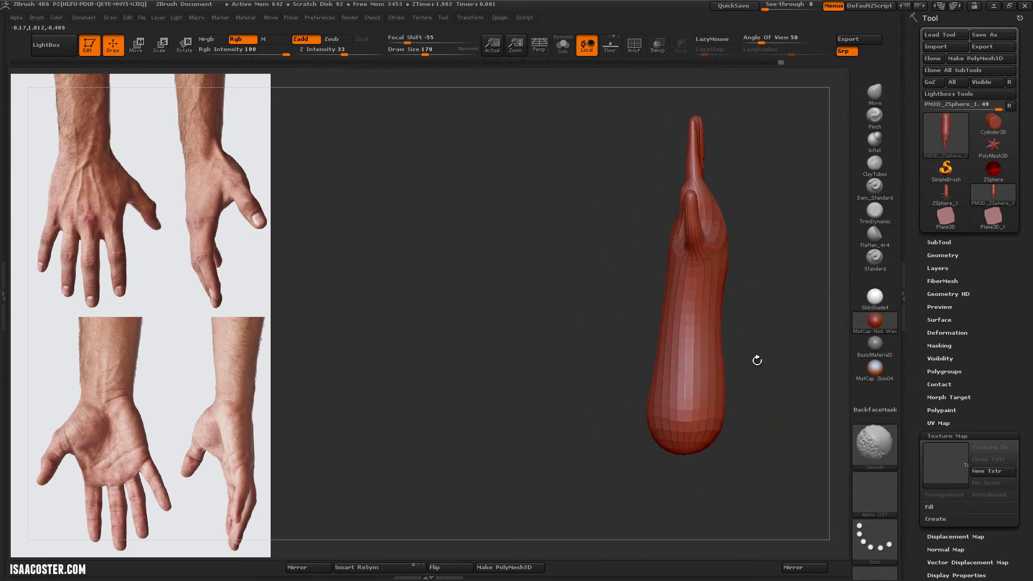
Raise the Move brush's Draw Size to 251 and curve the wrist and forearm profile in the side view
left_click_drag(745, 301, 732, 330, "alt")
key("s")
mouse_move(721, 267)
left_mouse_down()
mouse_move(705, 257)
mouse_move(732, 252)
mouse_move(659, 263)
left_mouse_up()
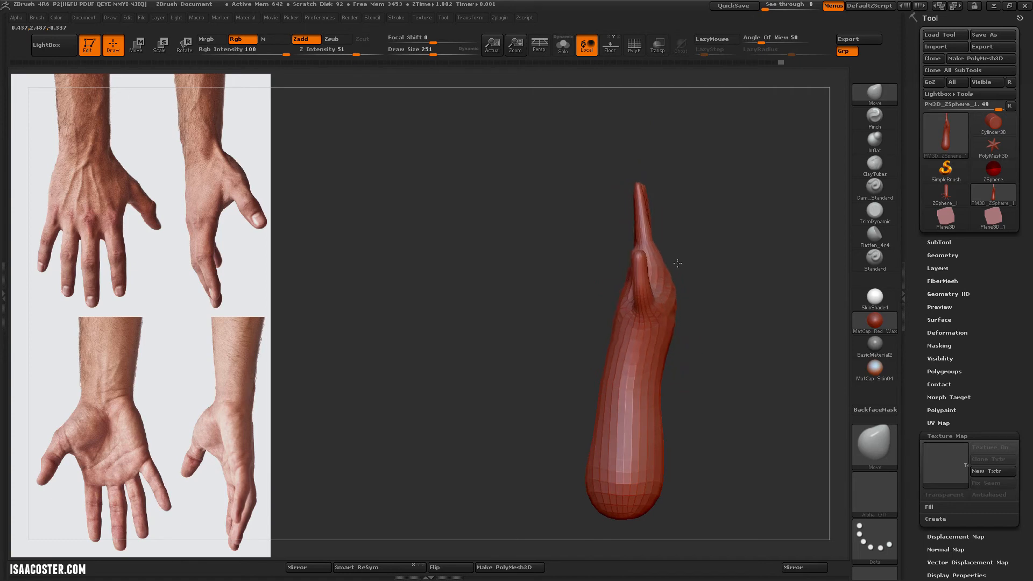
left_click_drag(648, 373, 661, 373)
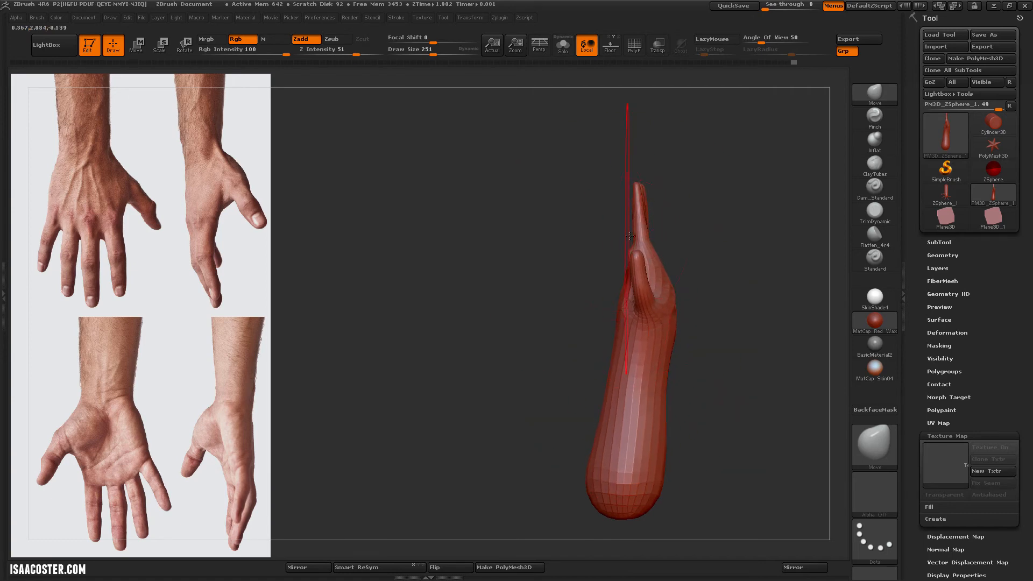
Reduce the Move brush's Draw Size to 170 and refine the side profile of the thumb and hand
key("s")
left_click_drag(628, 234, 796, 237)
mouse_move(655, 271)
left_mouse_down()
mouse_move(599, 262)
mouse_move(609, 261)
left_mouse_up()
left_click_drag(673, 264, 602, 282)
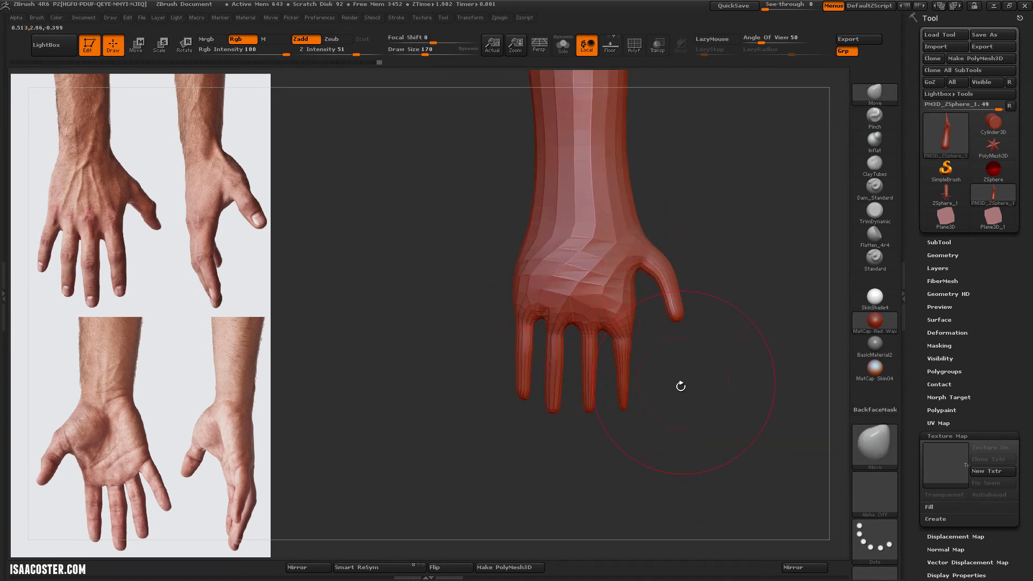
Smooth the palm above the bases of the fingers
left_click_drag(691, 396, 645, 381)
left_click_drag(639, 310, 542, 300, "shift")
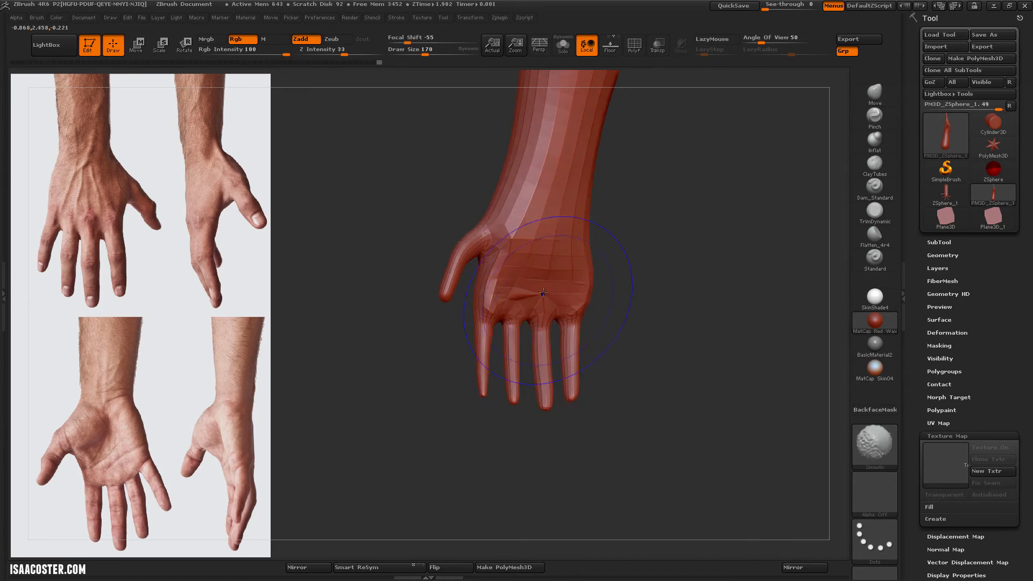
mouse_move(635, 329)
left_mouse_down()
mouse_move(606, 313)
mouse_move(525, 323)
mouse_move(668, 288)
mouse_move(667, 323)
mouse_move(648, 351)
mouse_move(634, 349)
left_mouse_up()
Check the mesh's polygon layout with the wireframe display and reshape the palm near the finger bases with the Move brush
key("shift+f")
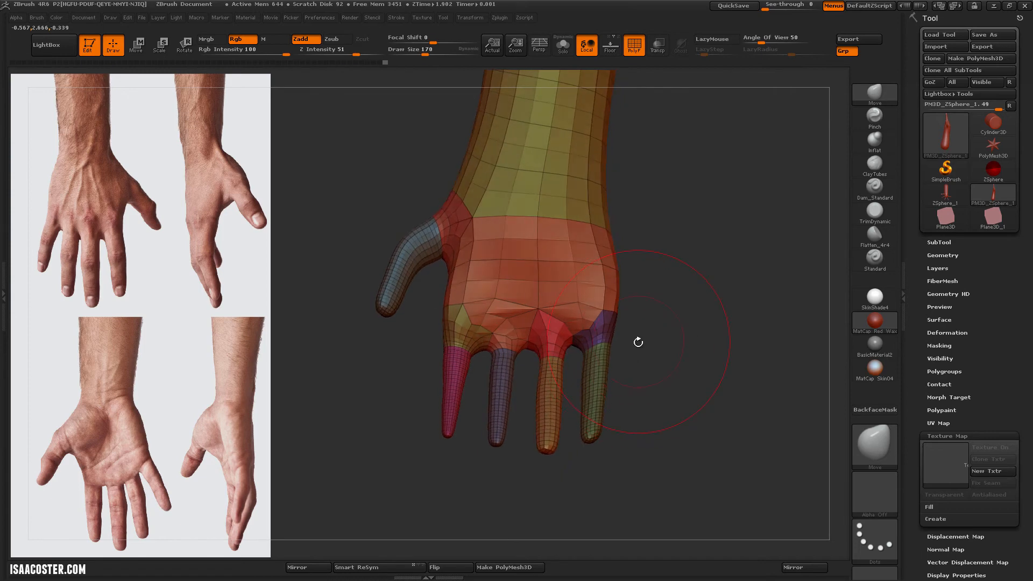
key("shift+f")
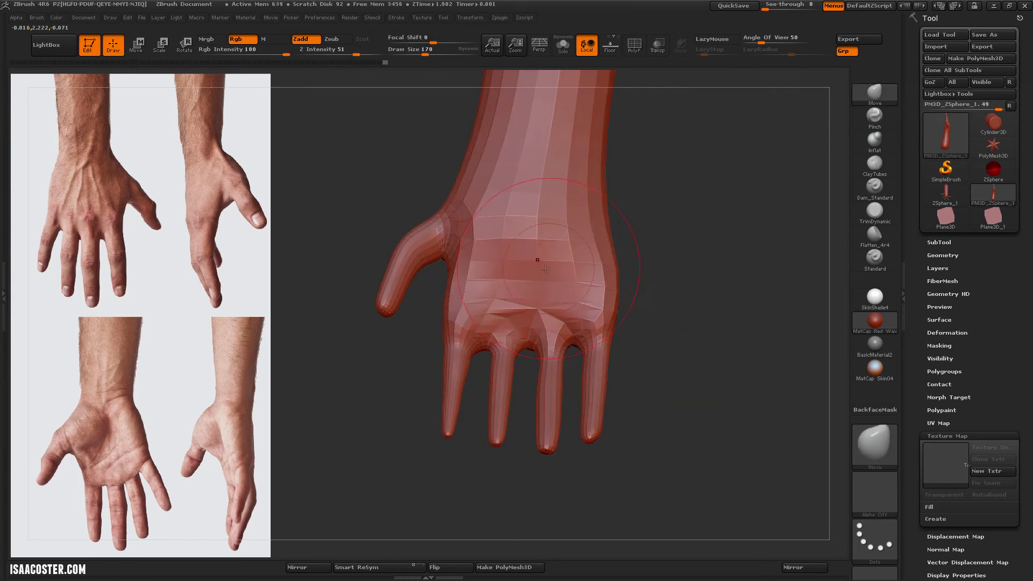
left_click_drag(662, 322, 683, 360)
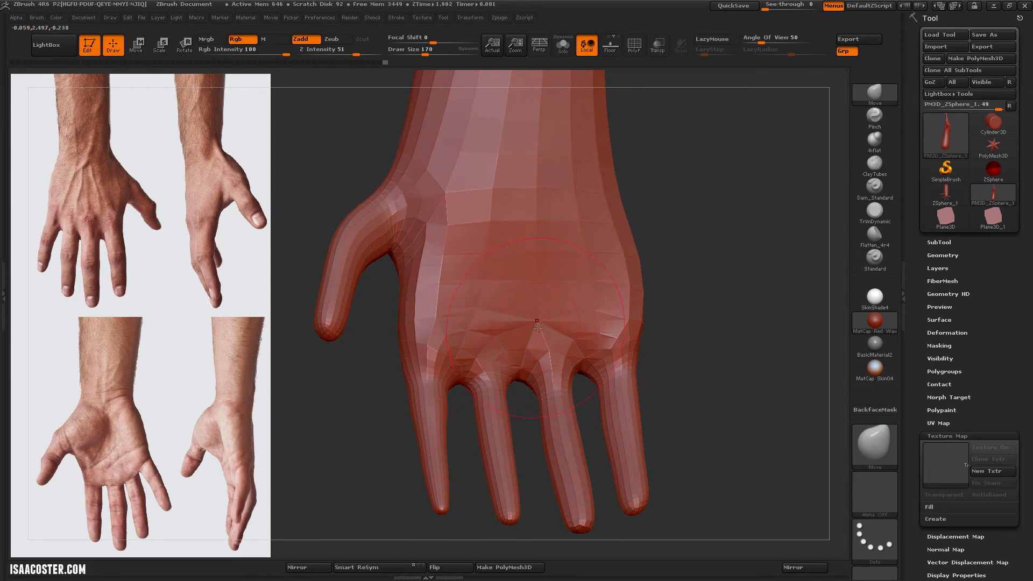
left_click_drag(697, 354, 717, 346)
left_click_drag(443, 340, 459, 317)
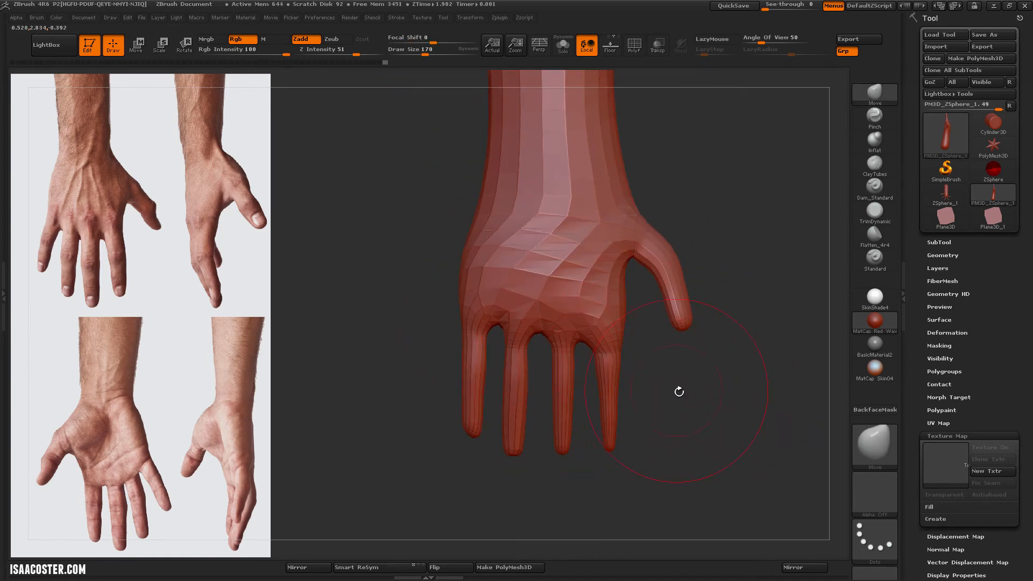
Lasso-mask the four fingers with their knuckles and invert the softened mask so only they stay free
left_click_drag(679, 391, 660, 401)
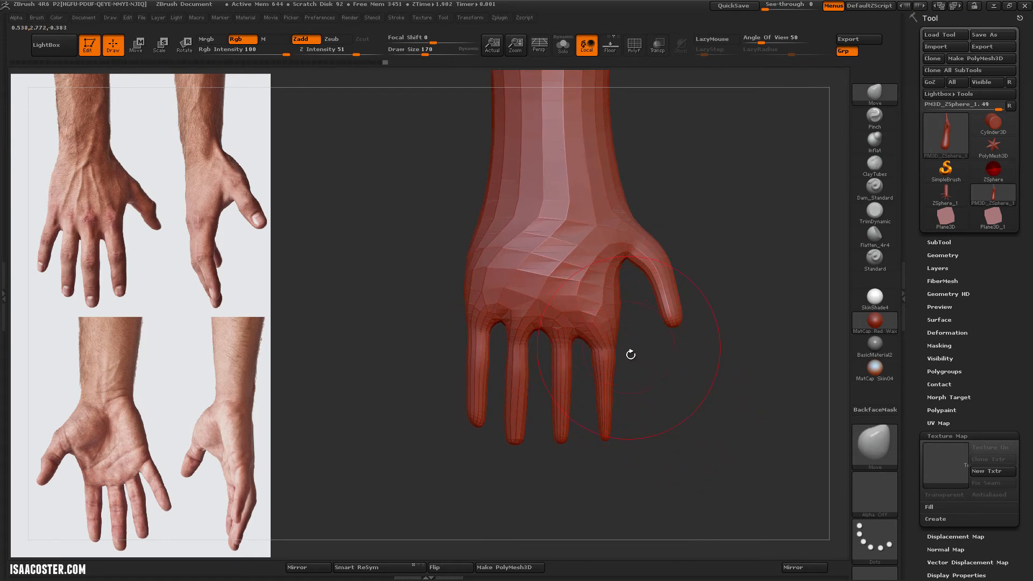
left_click_drag(660, 373, 645, 371)
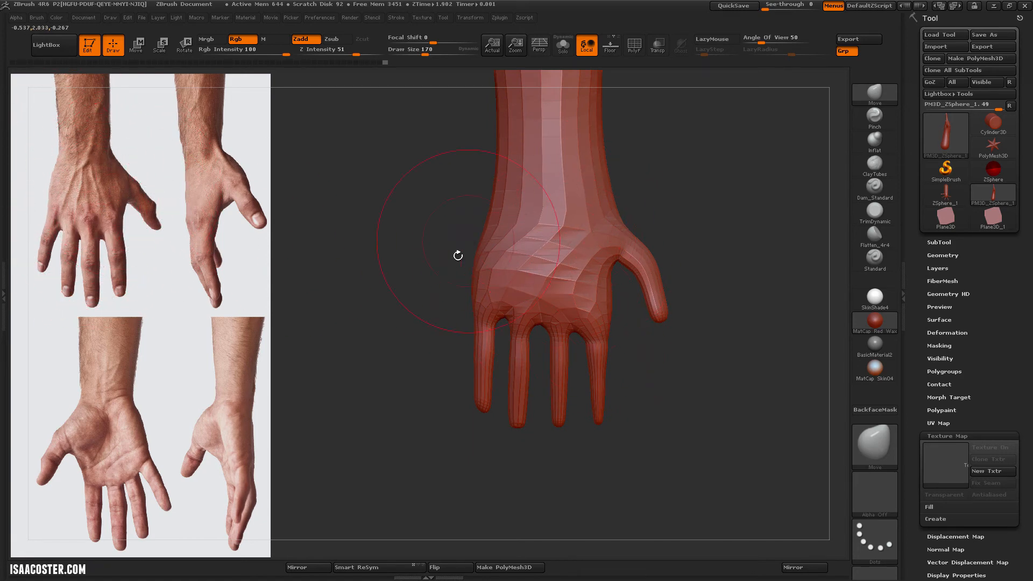
mouse_move(431, 336)
left_mouse_down("ctrl")
mouse_move(473, 484)
mouse_move(640, 344)
mouse_move(452, 295)
mouse_move(417, 298)
mouse_move(425, 312)
left_mouse_up("ctrl")
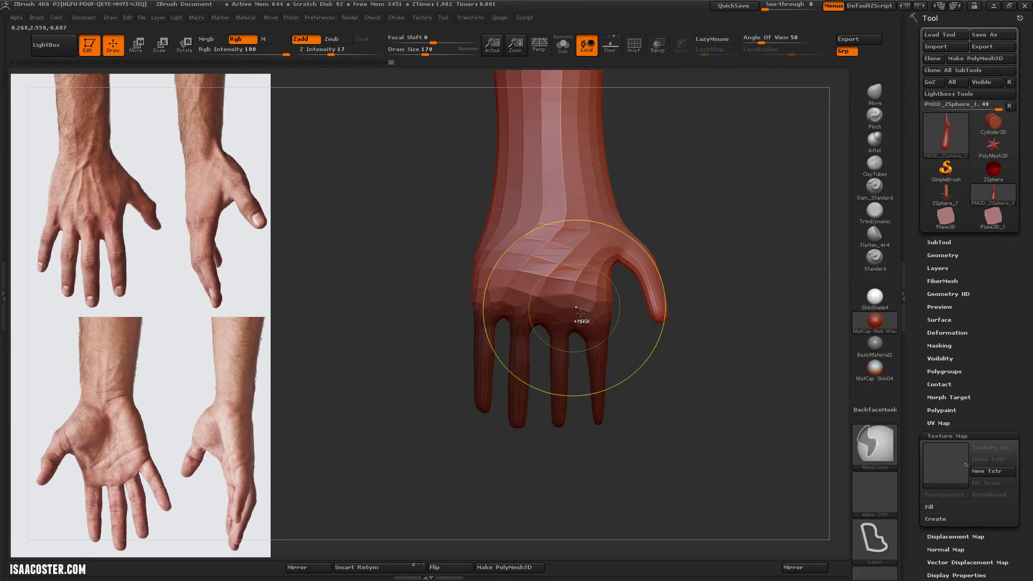
left_click(678, 218, "ctrl")
key("b")
key("m")
key("v")
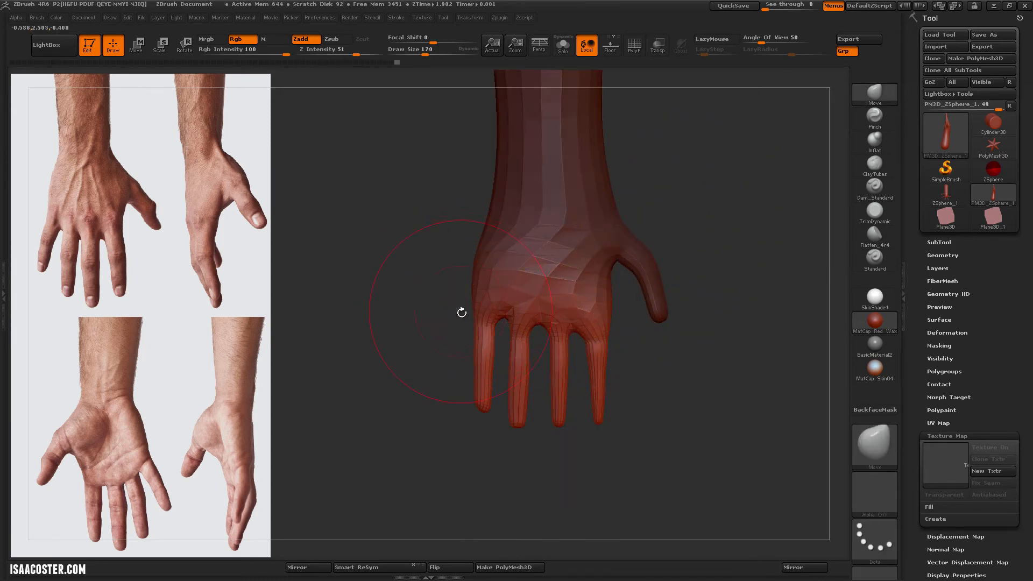
Lay a Transpose line down the hand, move the four fingers away from the wrist to lengthen the hand, and clear the mask
key("w")
left_click_drag(539, 295, 537, 497)
left_click_drag(538, 397, 537, 448)
left_click(667, 424, "ctrl")
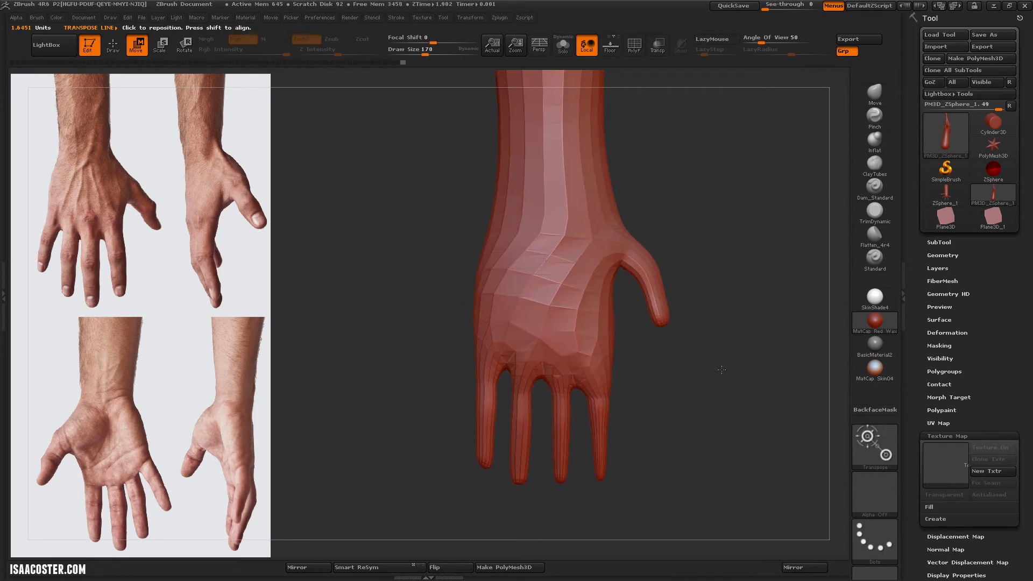
Isolate the little finger with an inverted lasso mask and rotate it outward from the other fingers with Transpose
left_click(874, 93)
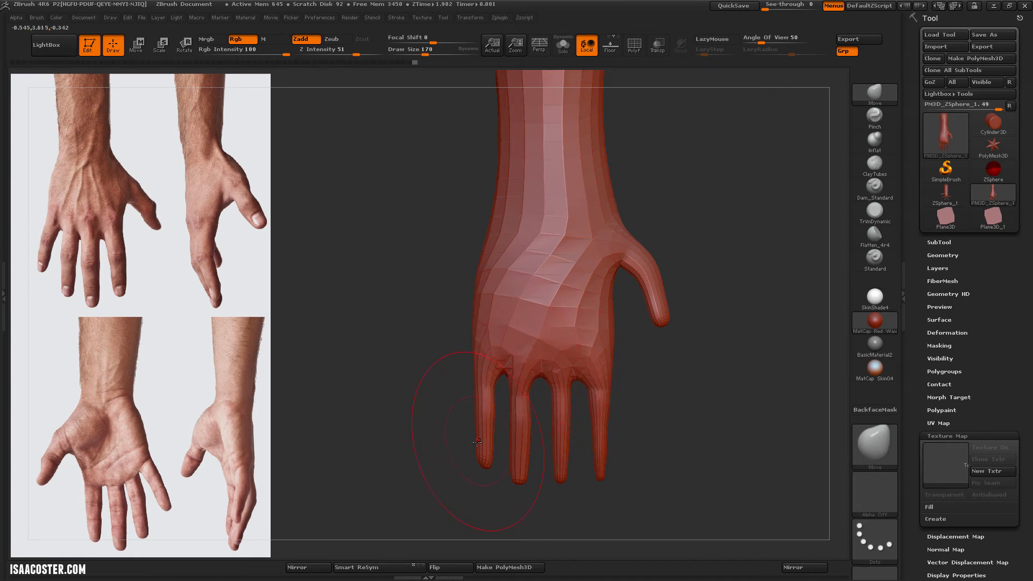
mouse_move(429, 379)
left_mouse_down()
mouse_move(457, 380)
mouse_move(497, 484)
mouse_move(516, 425)
mouse_move(484, 344)
mouse_move(473, 347)
left_mouse_up()
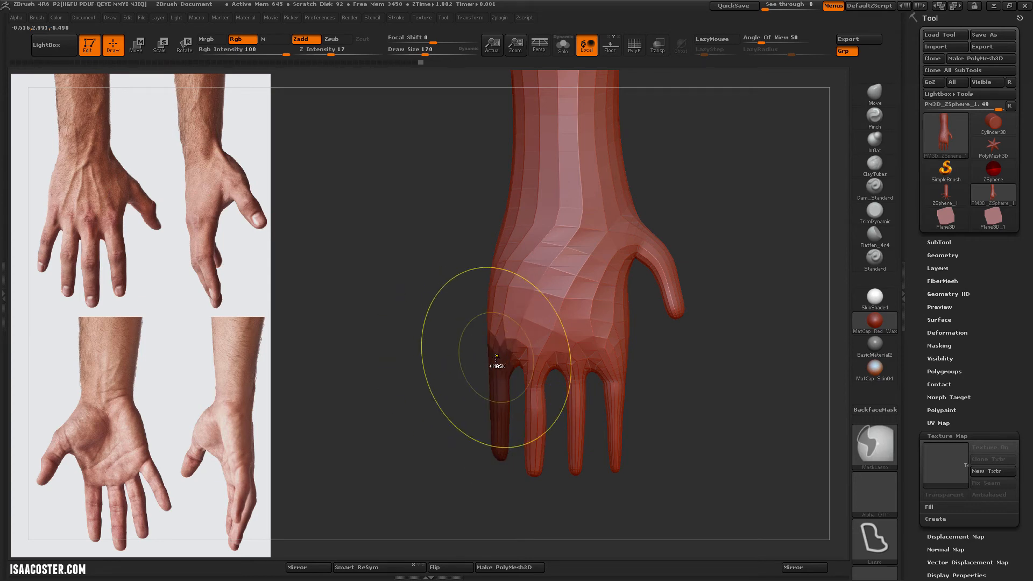
left_click(665, 376, "ctrl")
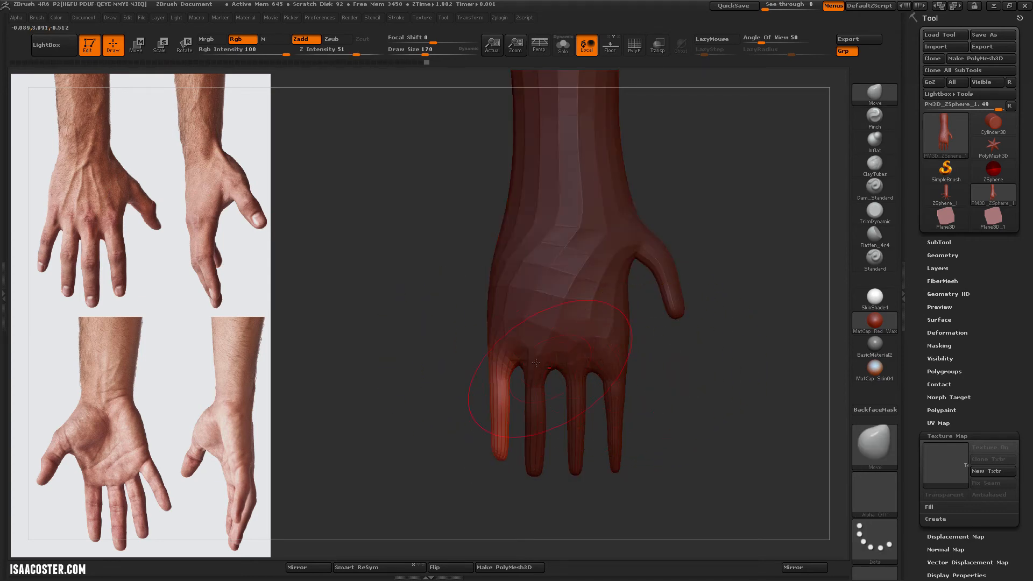
key("e")
mouse_move(505, 349)
left_mouse_down()
mouse_move(406, 337)
mouse_move(406, 348)
mouse_move(395, 340)
mouse_move(399, 317)
left_mouse_up()
key("r")
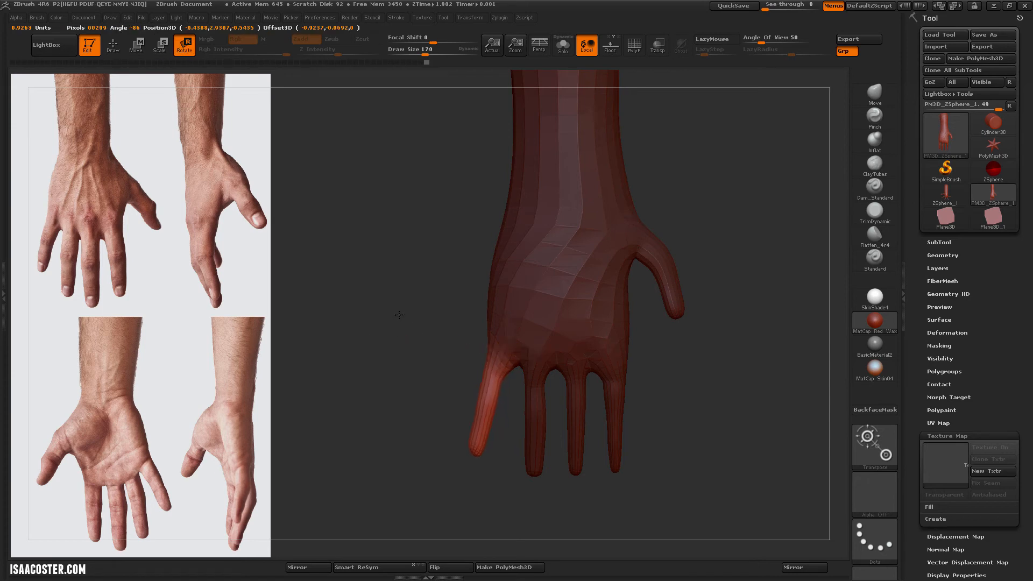
Refine the freed little finger with a smaller Move brush, then clear the mask
left_click(874, 92)
key("w")
left_click(478, 425)
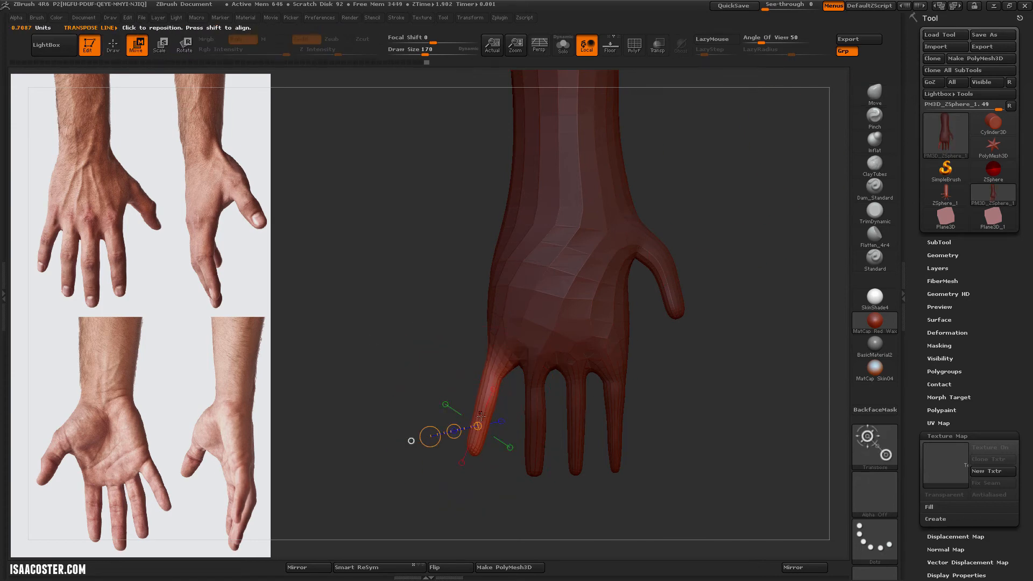
key("q")
key("s")
left_click_drag(485, 429, 473, 429)
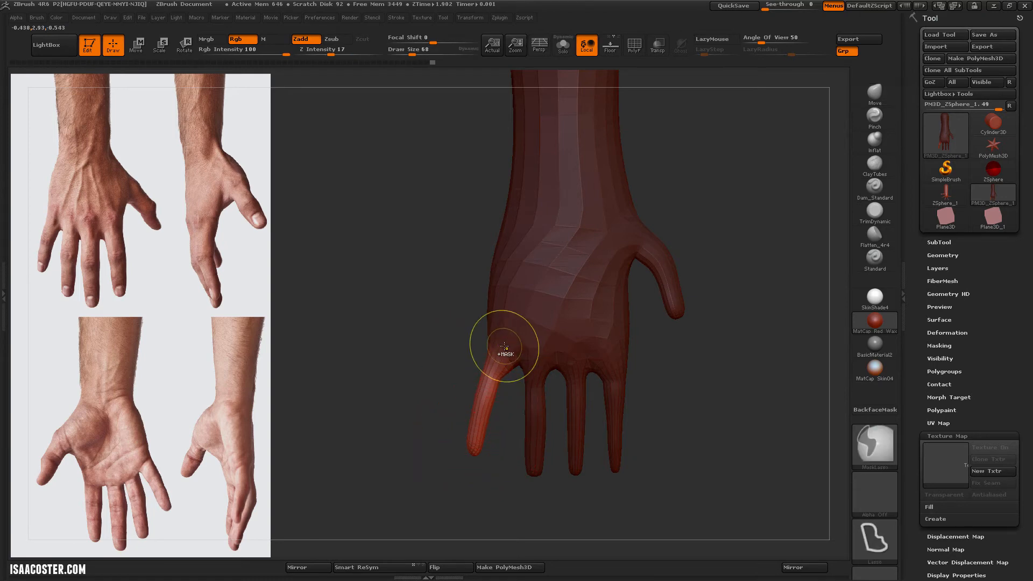
left_click_drag(423, 380, 392, 437, "ctrl")
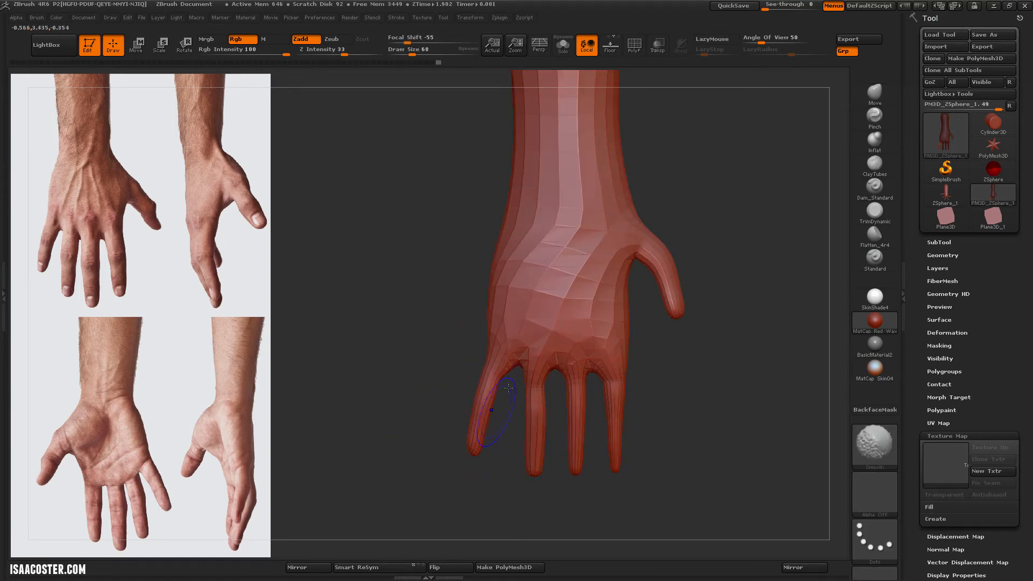
Isolate the middle finger with a soft mask, stretch it longer along a Transpose line from its knuckle, and clear the mask
mouse_move(573, 480)
left_mouse_down("alt")
mouse_move(573, 428)
mouse_move(557, 415)
mouse_move(558, 308)
mouse_move(586, 291)
mouse_move(576, 447)
left_mouse_up("alt")
key("w")
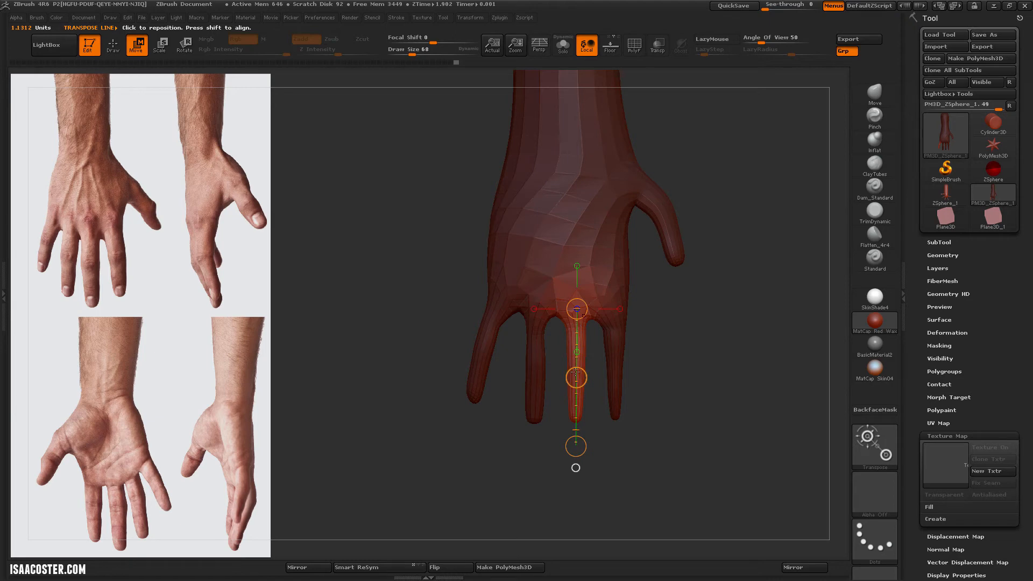
left_click_drag(576, 446, 576, 456)
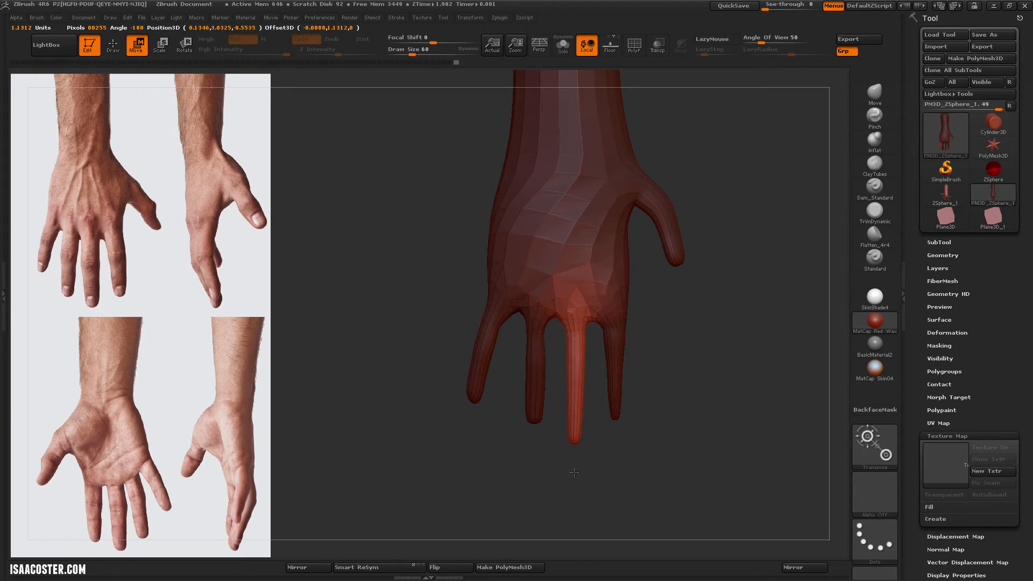
left_click_drag(577, 470, 576, 468)
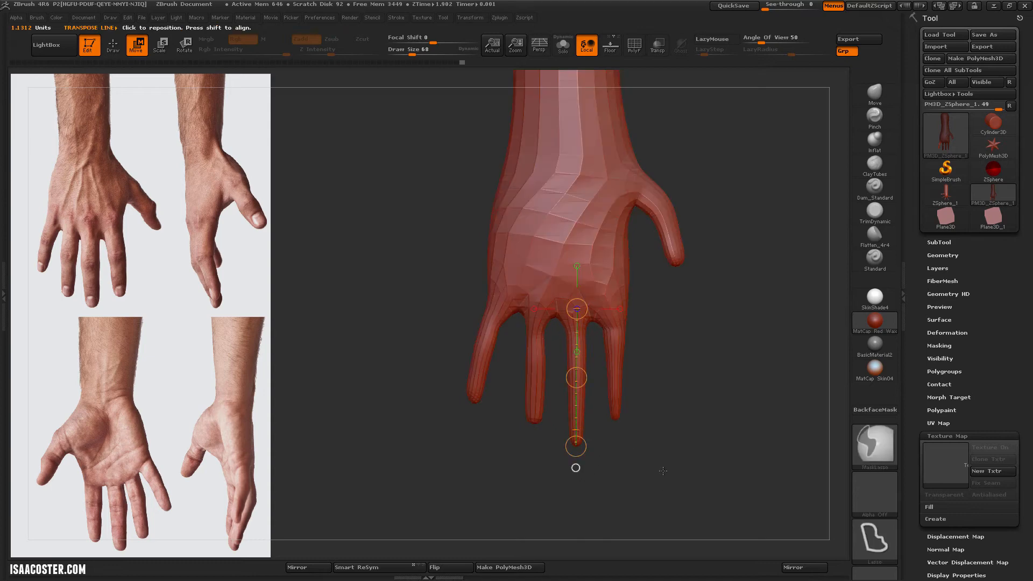
left_click_drag(692, 431, 630, 356)
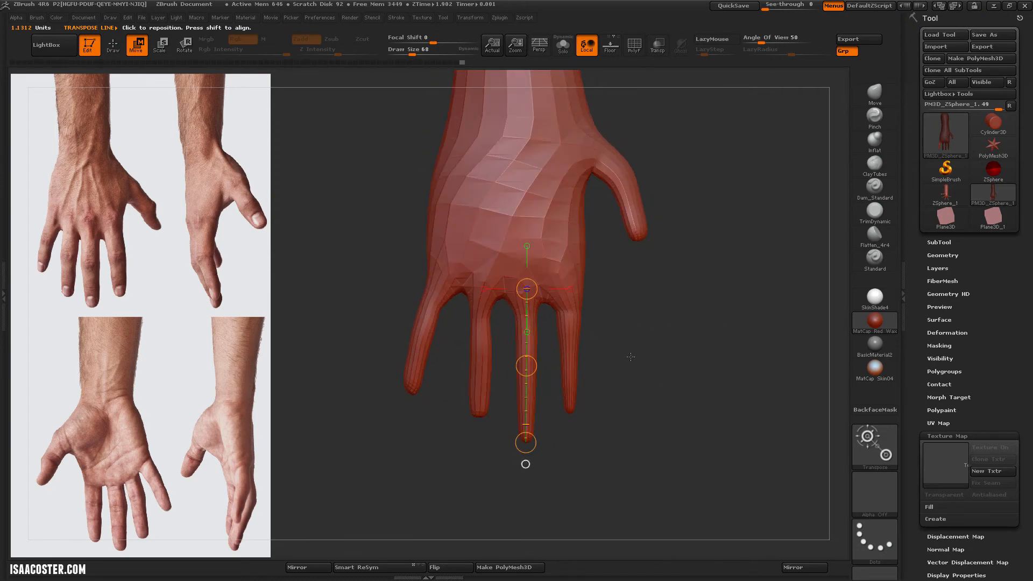
left_click_drag(667, 317, 632, 358, "alt")
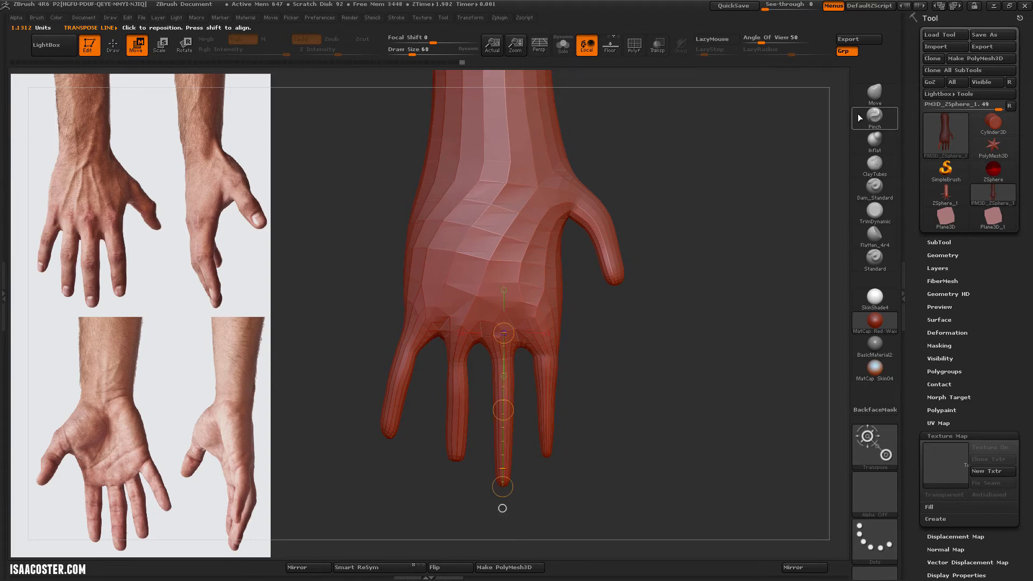
Fill out the tip of the thumb with the Move brush and show the mesh's subdivision settings
left_click(866, 95)
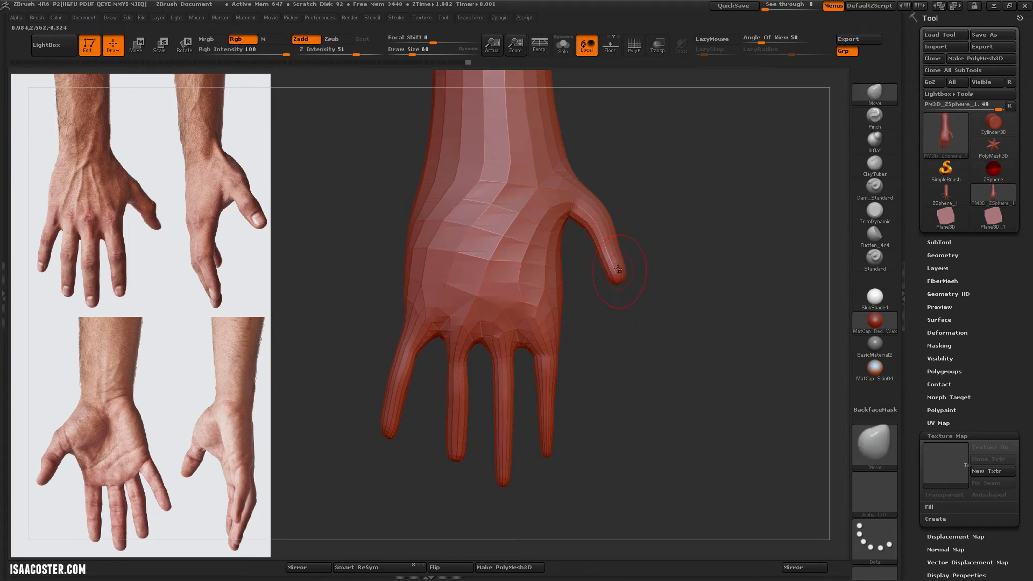
key("s")
left_click_drag(612, 276, 595, 272)
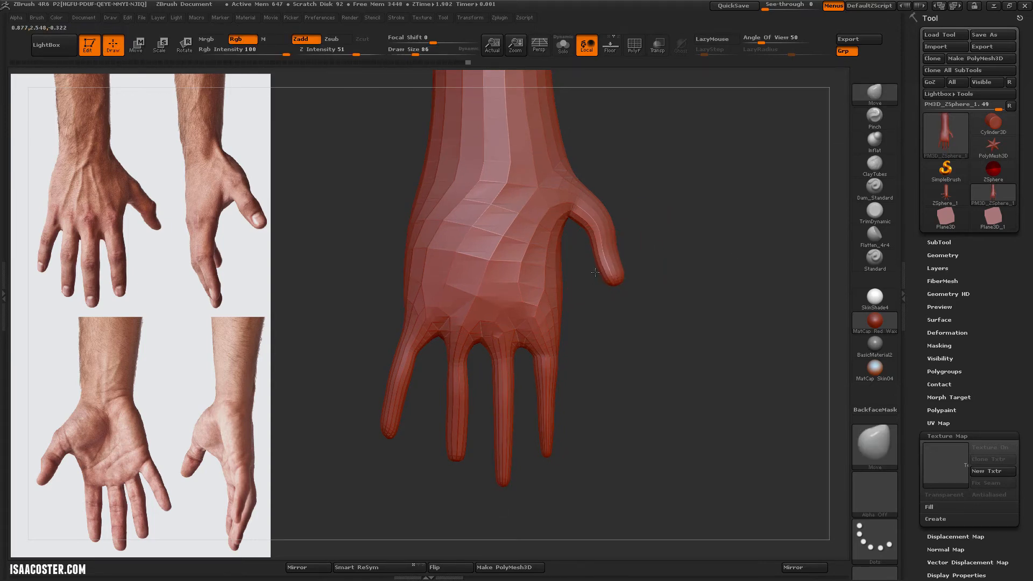
left_click(942, 255)
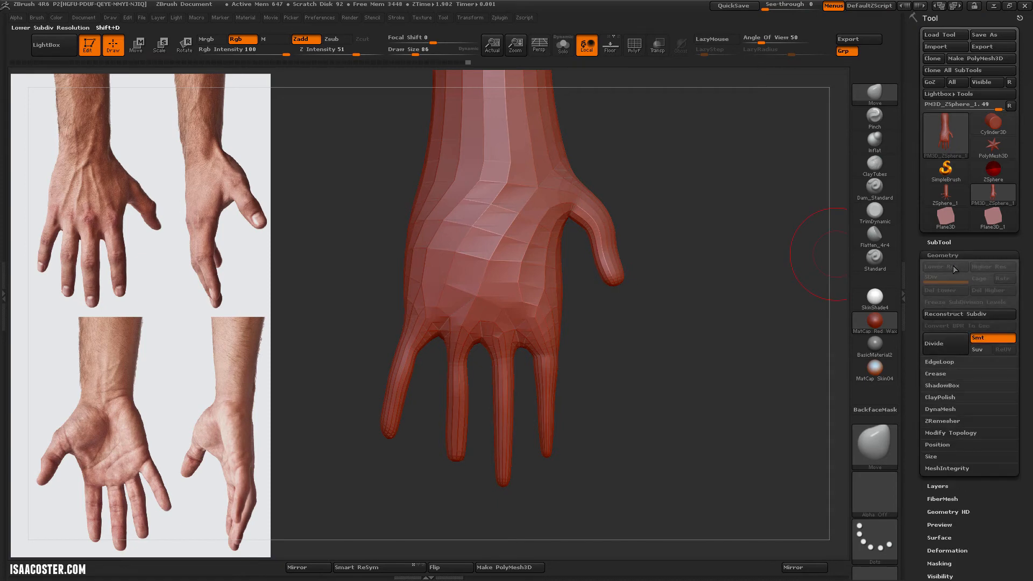
Reshape the side profile of the palm and finger bases from the thumb side with a larger Move brush
mouse_move(740, 293)
left_mouse_down()
mouse_move(668, 275)
mouse_move(599, 274)
mouse_move(727, 283)
mouse_move(696, 302)
mouse_move(695, 323)
mouse_move(705, 298)
mouse_move(697, 277)
left_mouse_up()
key("s")
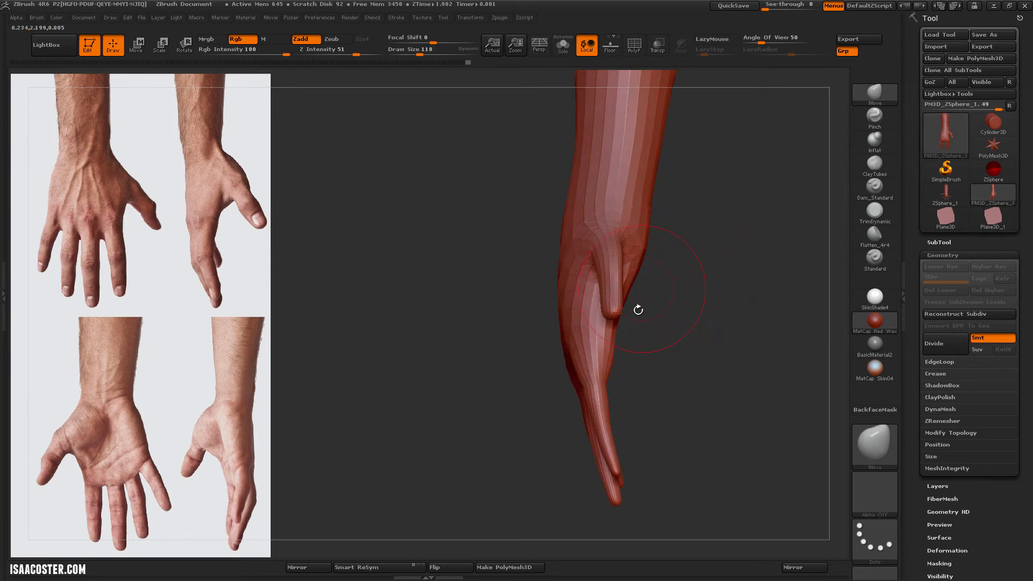
key("s")
left_click_drag(559, 275, 598, 346)
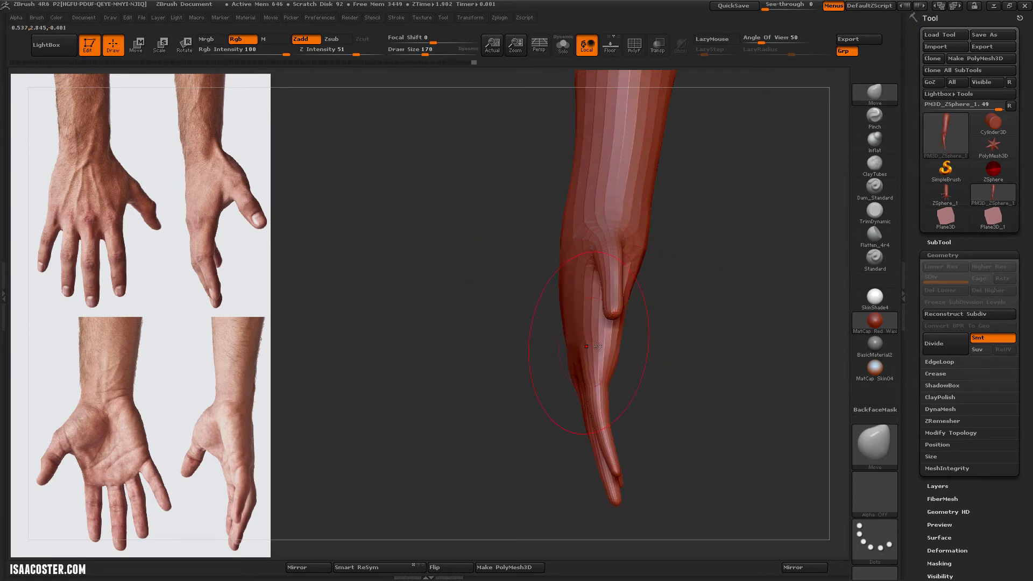
left_click_drag(609, 398, 616, 394)
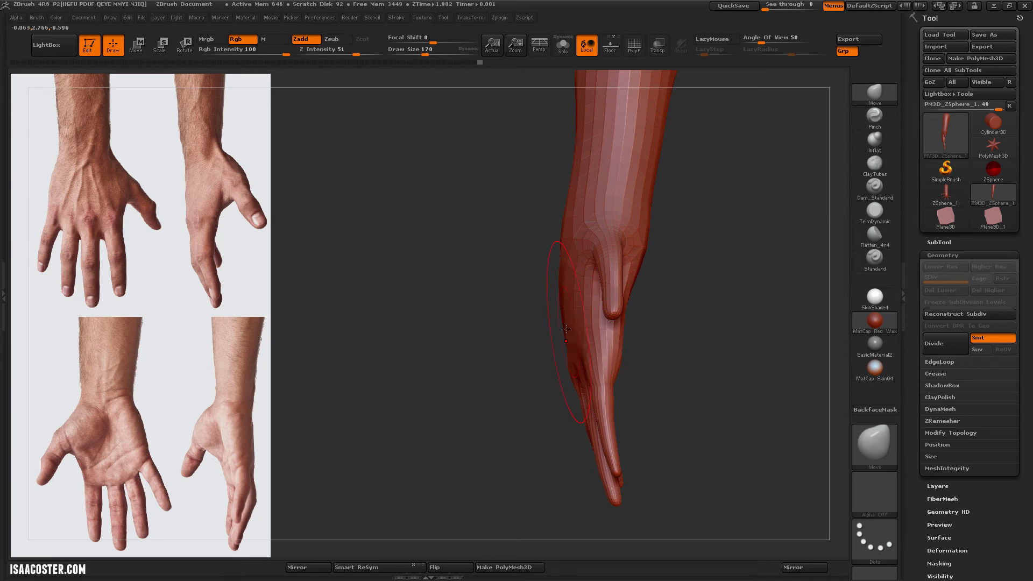
Adjust the profile of the palm and fingers from the little-finger side with the Move brush
mouse_move(661, 339)
left_mouse_down()
mouse_move(774, 355)
mouse_move(641, 358)
left_mouse_up()
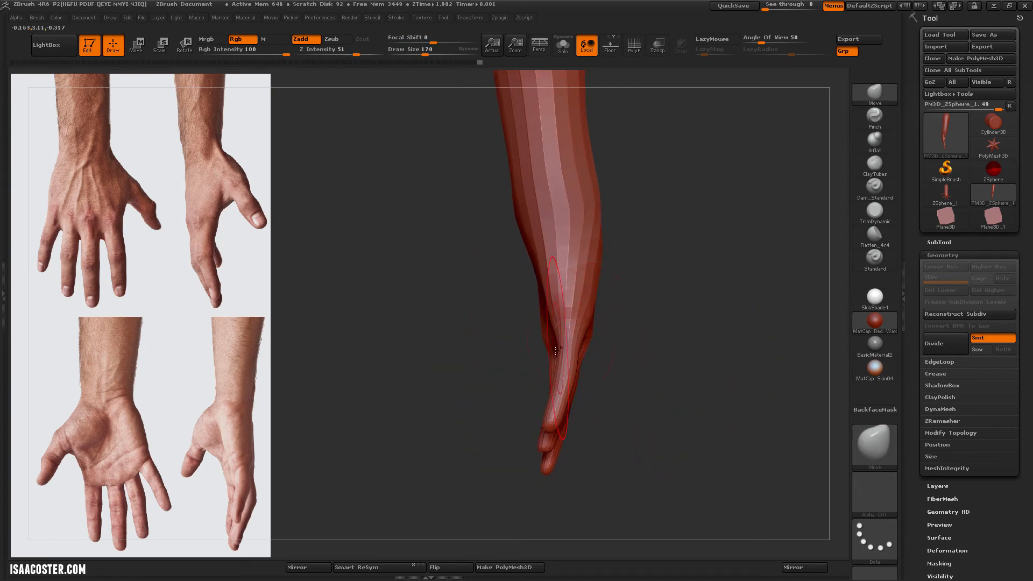
key("s")
left_click_drag(549, 363, 542, 363)
left_click_drag(561, 403, 564, 371)
Thicken the fingers toward their tips with the Inflat brush at draw size 126
mouse_move(582, 321)
left_mouse_down()
mouse_move(669, 309)
mouse_move(687, 346)
left_mouse_up()
left_click(877, 143)
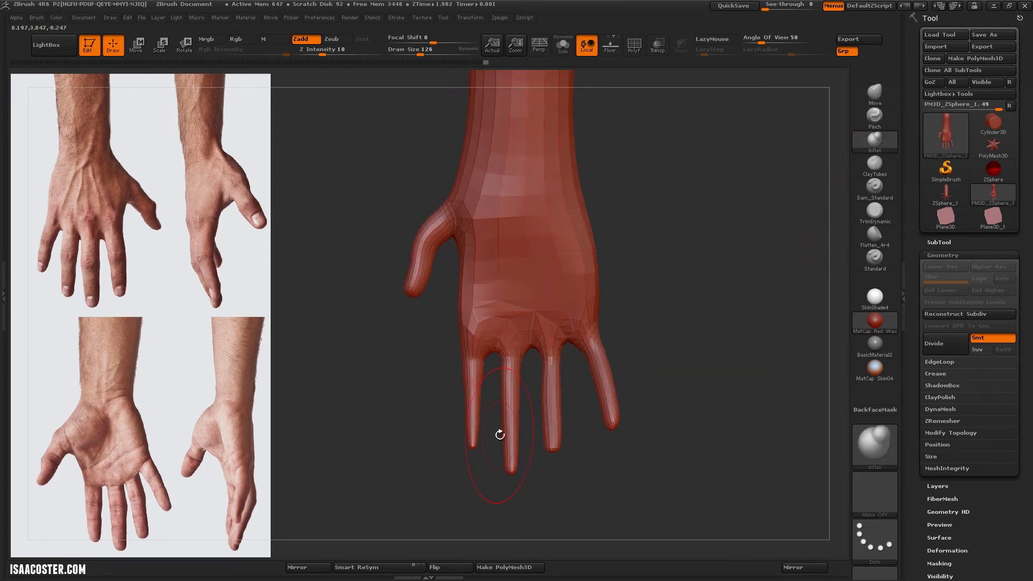
left_click_drag(512, 472, 508, 387)
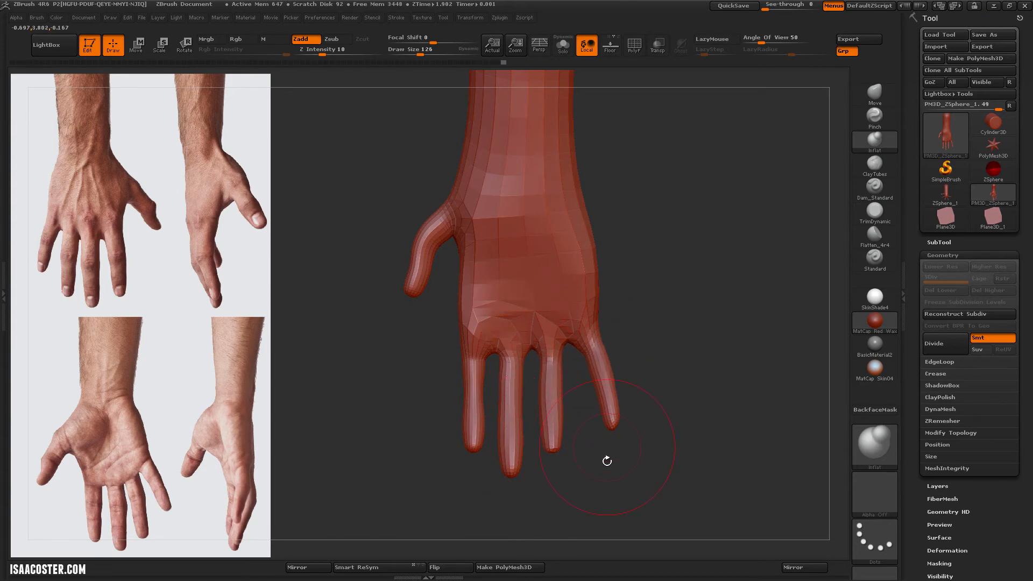
mouse_move(699, 475)
left_mouse_down()
mouse_move(715, 403)
mouse_move(671, 306)
mouse_move(694, 302)
mouse_move(727, 329)
mouse_move(722, 316)
mouse_move(724, 329)
mouse_move(713, 322)
left_mouse_up()
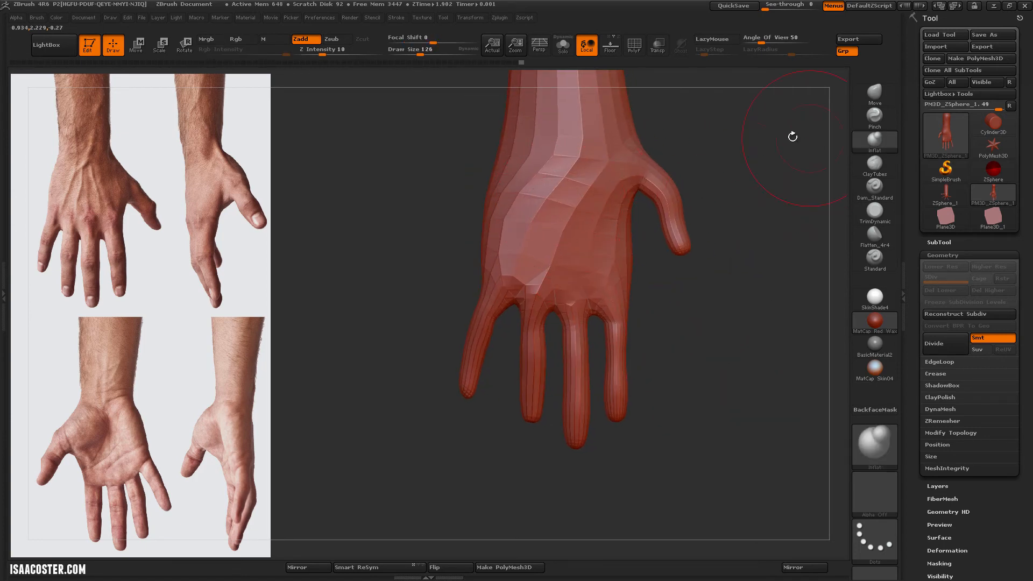
Subdivide the hand mesh once to reach subdivision level 2
left_click_drag(661, 143, 722, 346)
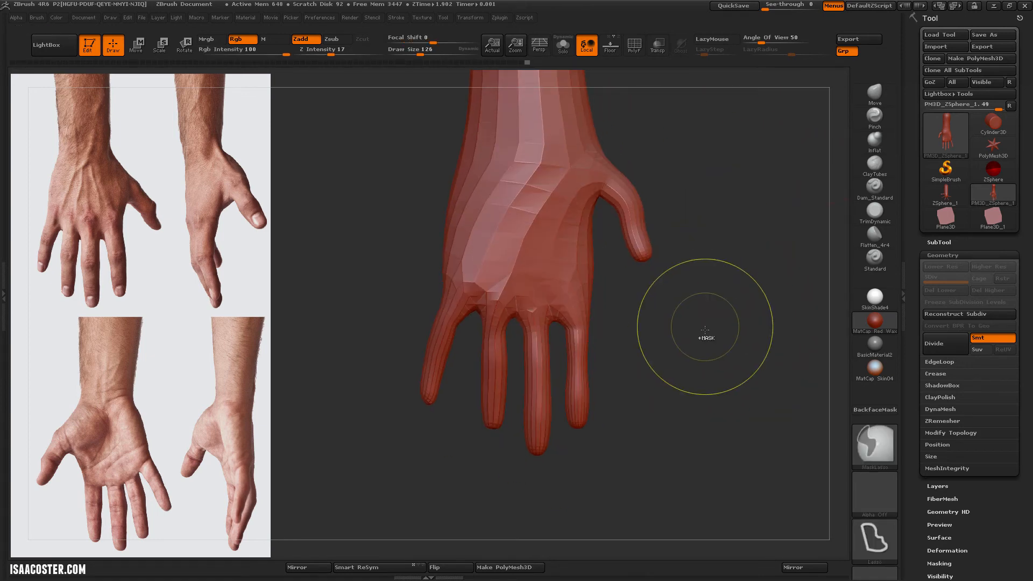
key("ctrl+d")
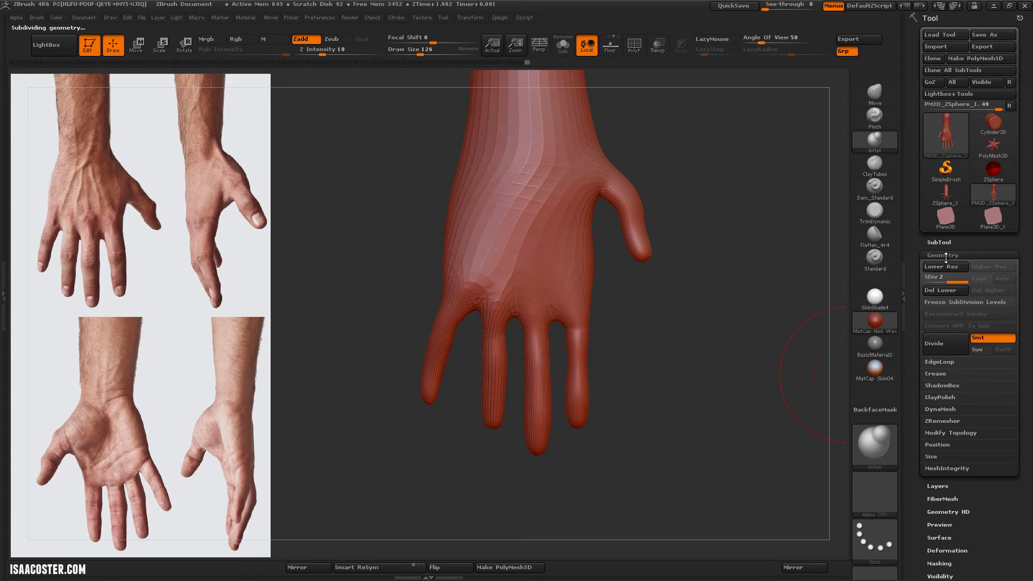
left_click_drag(812, 237, 798, 219)
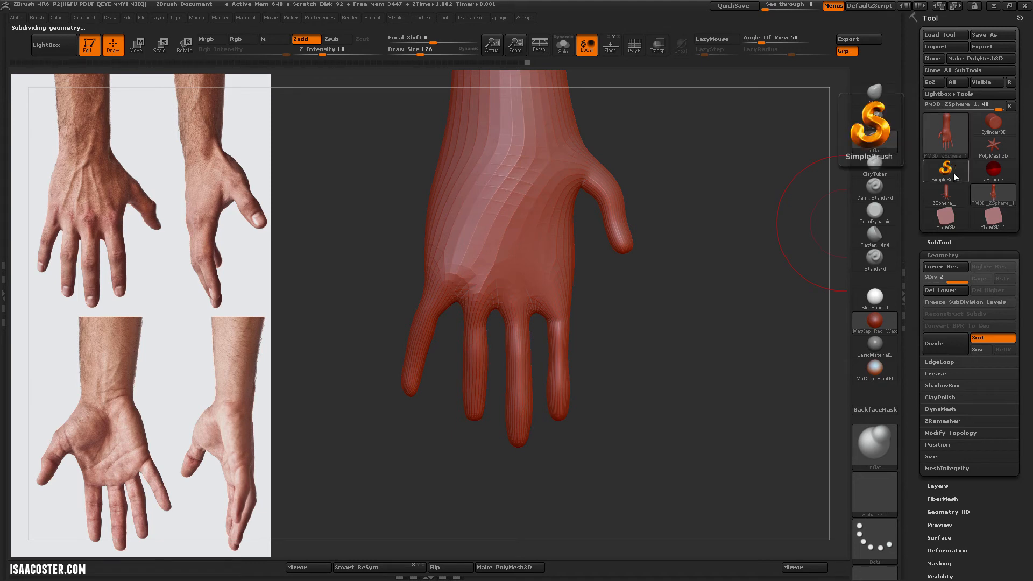
mouse_move(933, 203)
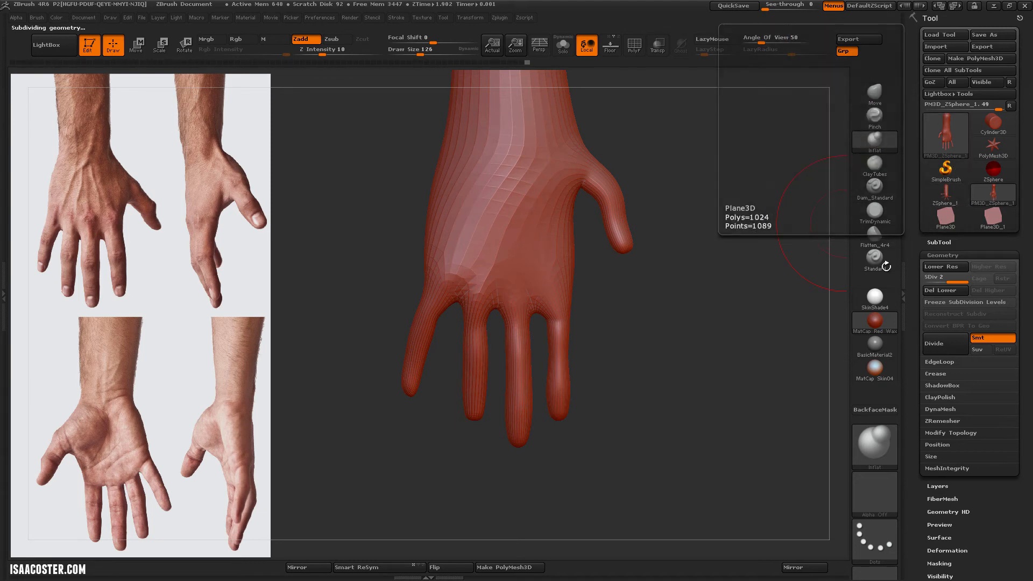
left_click_drag(709, 324, 705, 325)
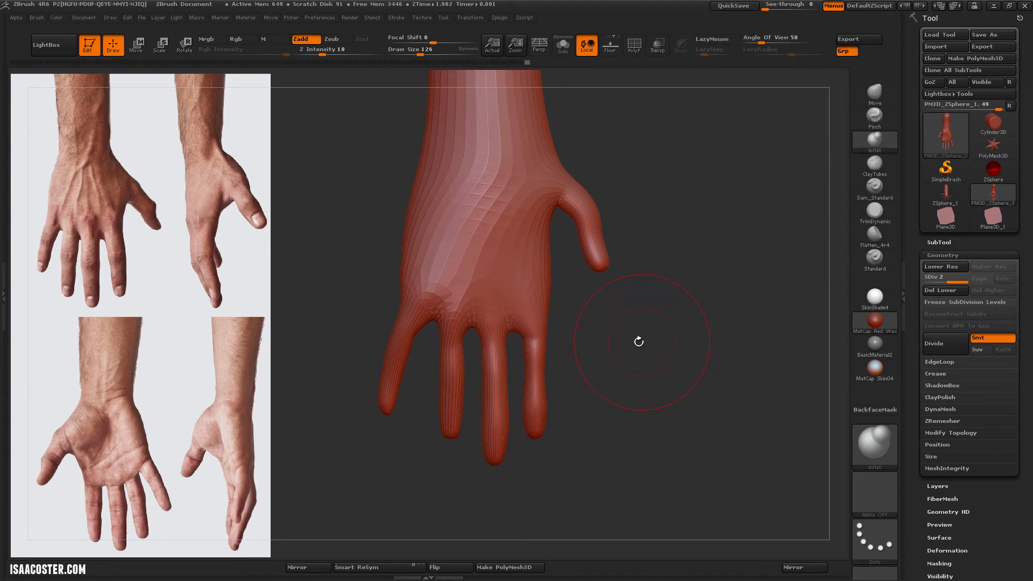
Isolate the index finger with a softened, inverted mask and stretch it outward and slightly longer along a Transpose line from its knuckle
mouse_move(616, 367)
left_mouse_down("ctrl")
mouse_move(613, 460)
mouse_move(525, 451)
mouse_move(511, 350)
mouse_move(541, 301)
left_mouse_up("ctrl")
left_click(561, 338, "ctrl")
left_click(538, 310, "ctrl")
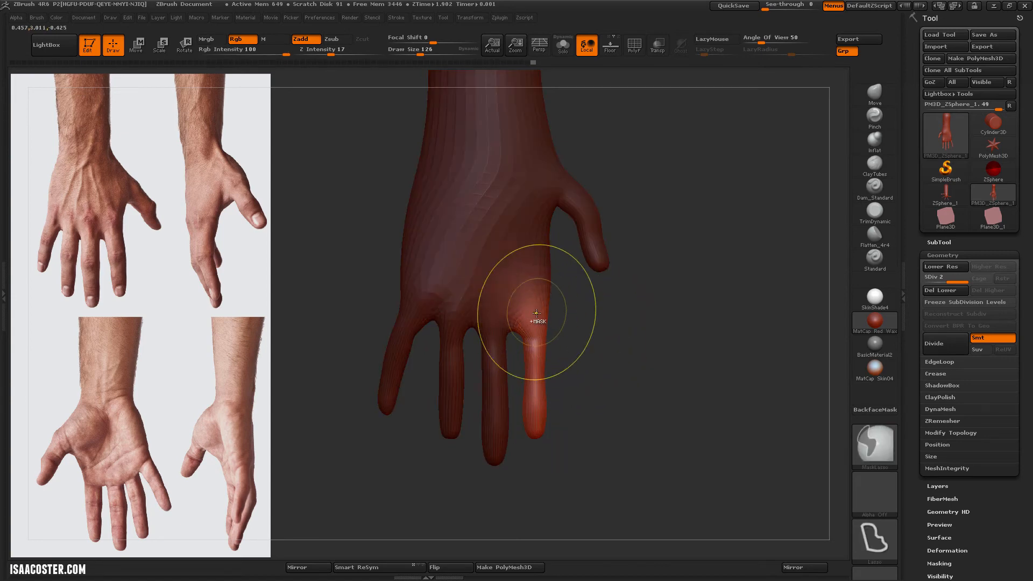
key("w")
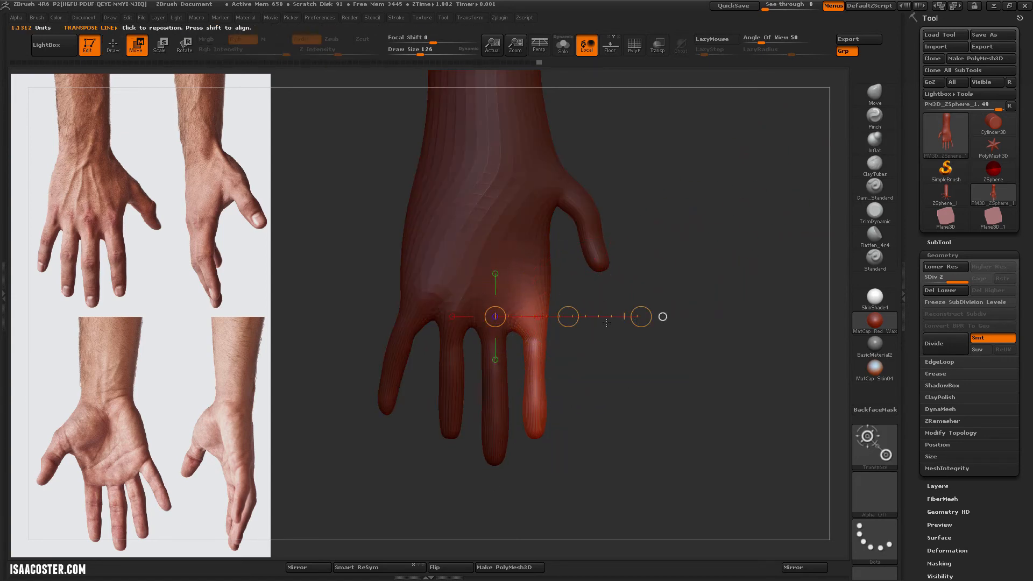
left_click_drag(536, 328, 560, 332)
left_click_drag(614, 384, 566, 452)
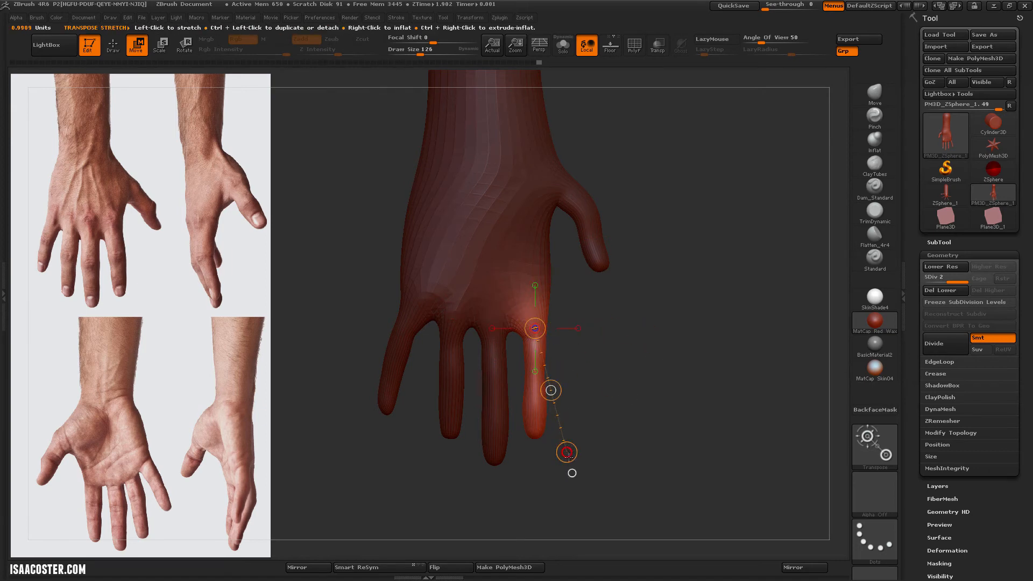
left_click_drag(569, 455, 581, 470)
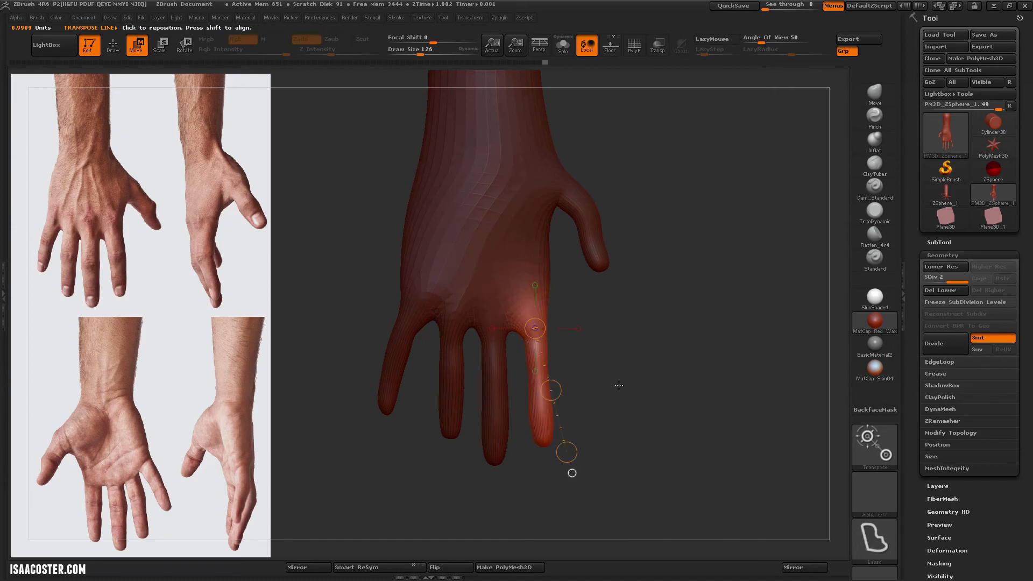
Mask everything except the index, middle and ring fingers, shift them slightly toward the thumb side with Transpose, and clear the mask
mouse_move(618, 386)
left_mouse_down("ctrl")
mouse_move(629, 389)
mouse_move(556, 504)
mouse_move(508, 499)
mouse_move(432, 451)
mouse_move(423, 368)
mouse_move(456, 282)
mouse_move(438, 272)
mouse_move(646, 292)
left_mouse_up("ctrl")
left_click(613, 305, "ctrl")
left_click_drag(571, 287, 575, 287)
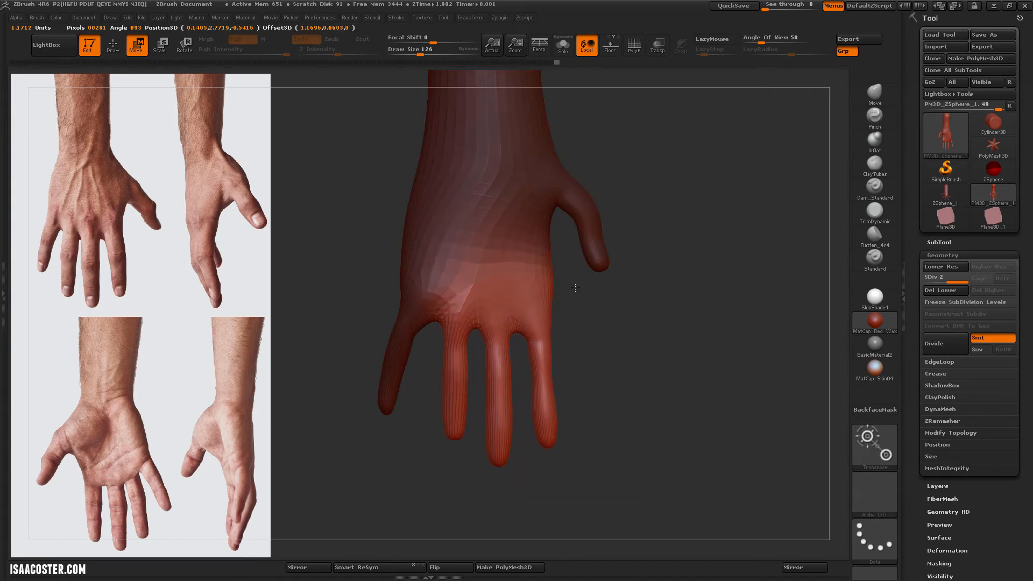
left_click_drag(677, 347, 551, 340)
left_click_drag(634, 344, 646, 371, "ctrl")
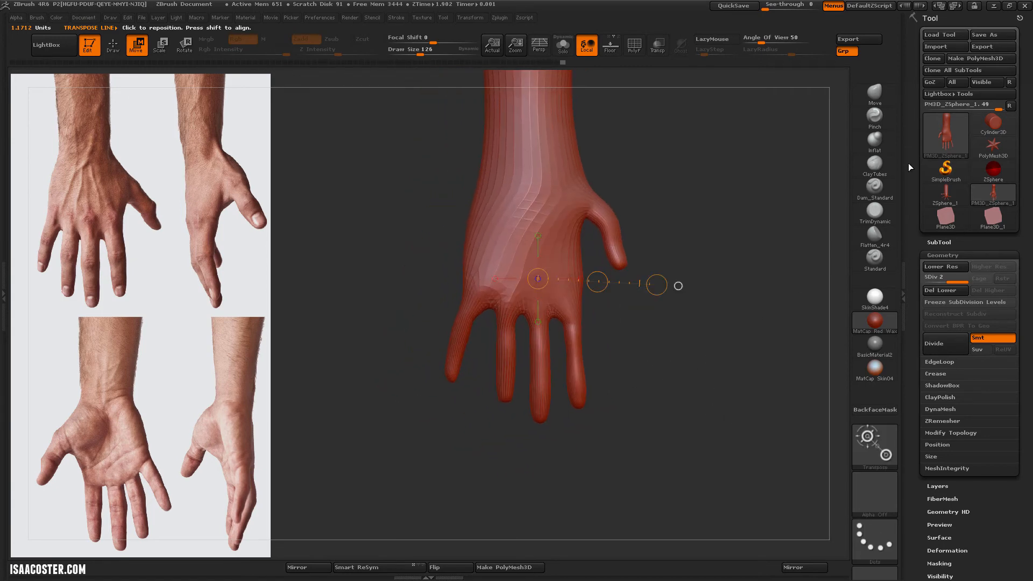
Return to sculpting mode and drop the hand mesh to subdivision level 1
key("q")
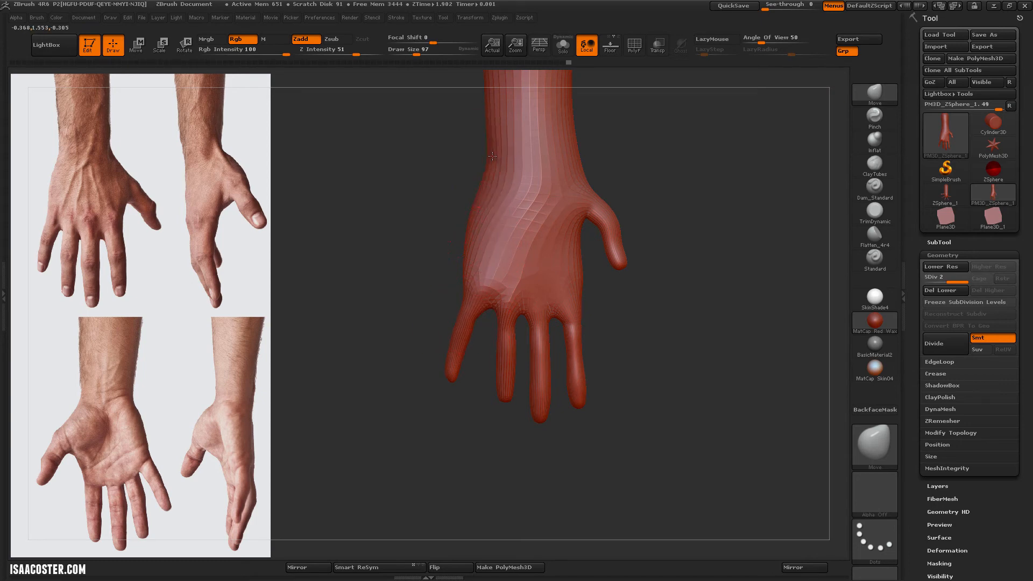
left_click_drag(643, 147, 643, 166, "alt")
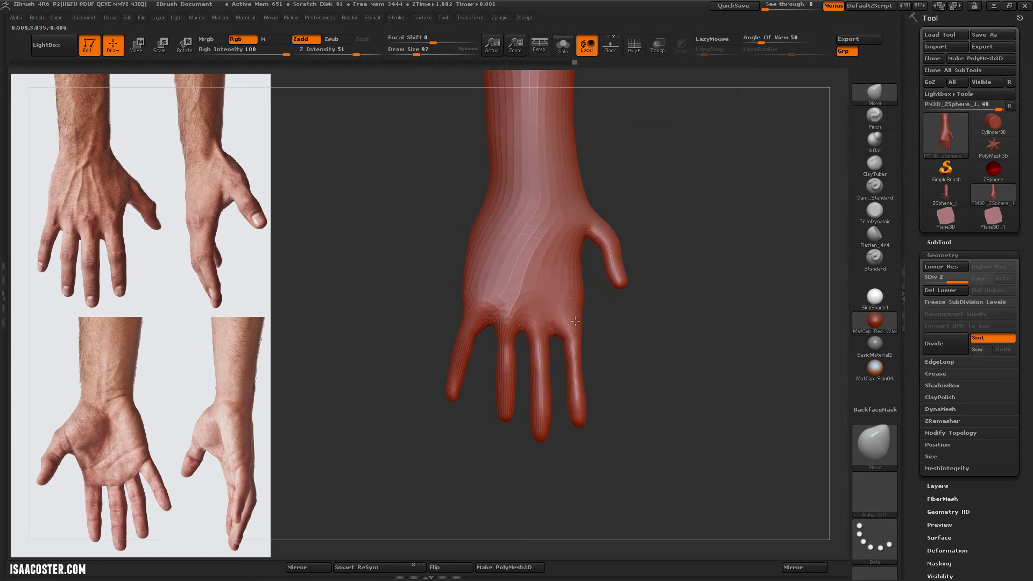
mouse_move(610, 336)
left_mouse_down()
mouse_move(615, 344)
mouse_move(623, 322)
left_mouse_up()
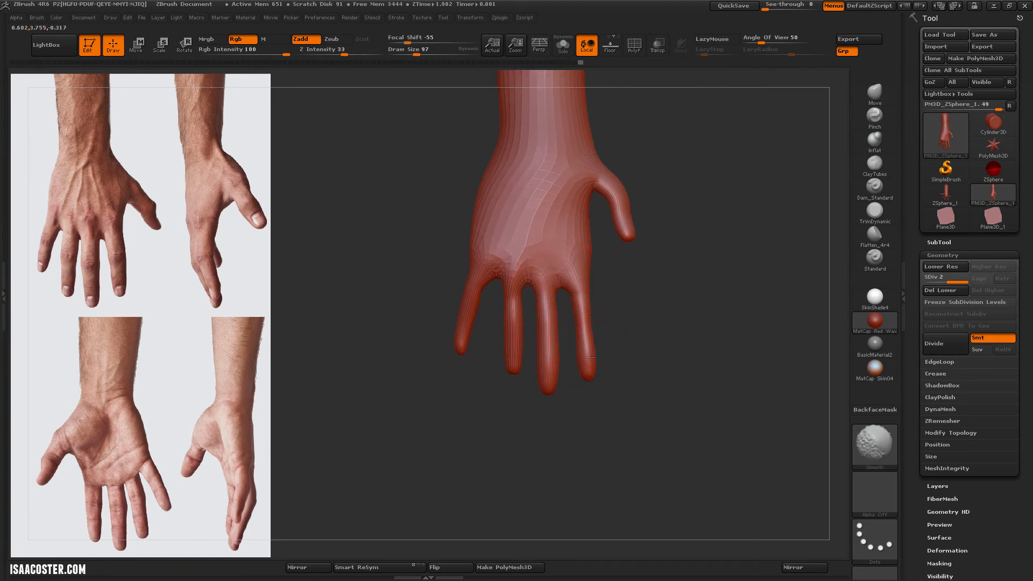
left_click_drag(749, 327, 747, 360)
key("shift+d")
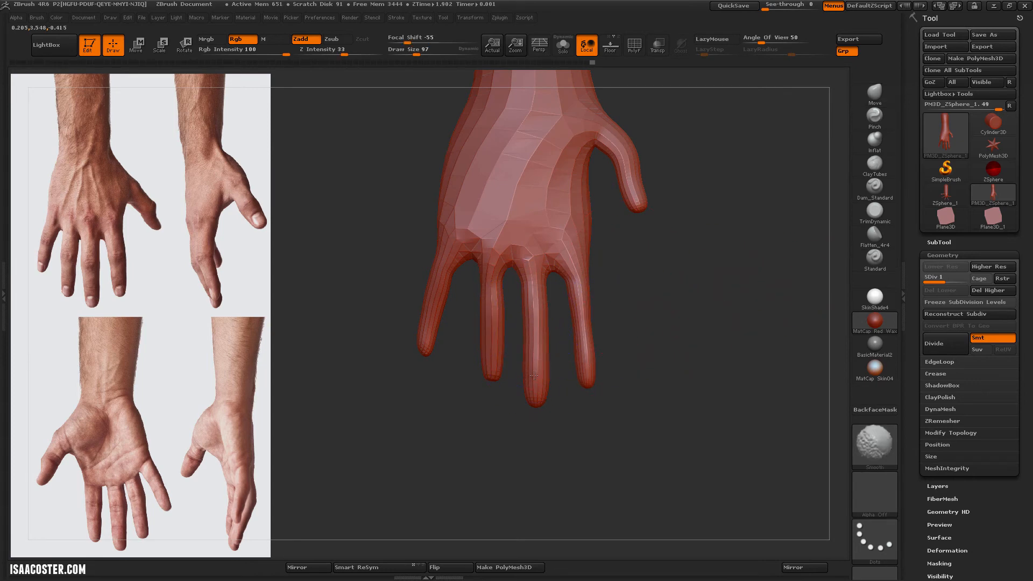
Isolate the ring finger with an inverted lasso mask and rotate it from its knuckle toward the pinky
mouse_move(473, 414)
left_mouse_down()
mouse_move(491, 365)
mouse_move(505, 418)
mouse_move(532, 310)
mouse_move(511, 245)
mouse_move(488, 328)
left_mouse_up()
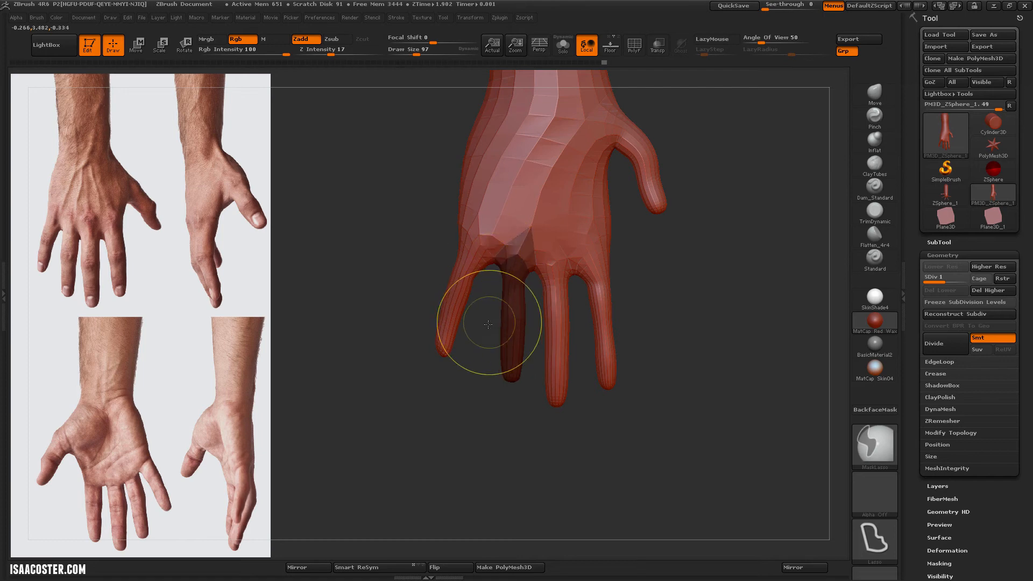
key("ctrl+i")
key("r")
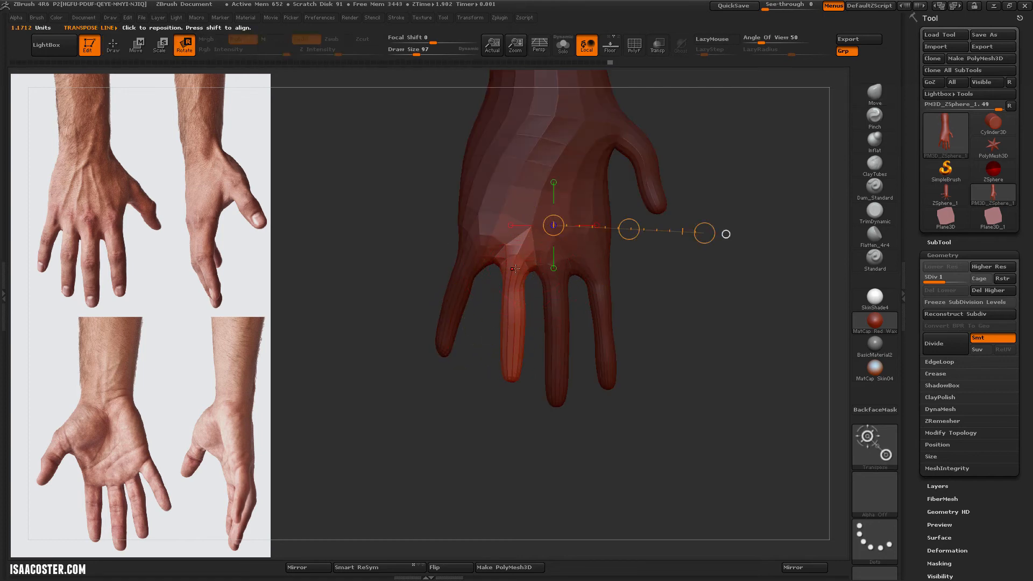
left_click_drag(518, 254, 401, 228)
key("r")
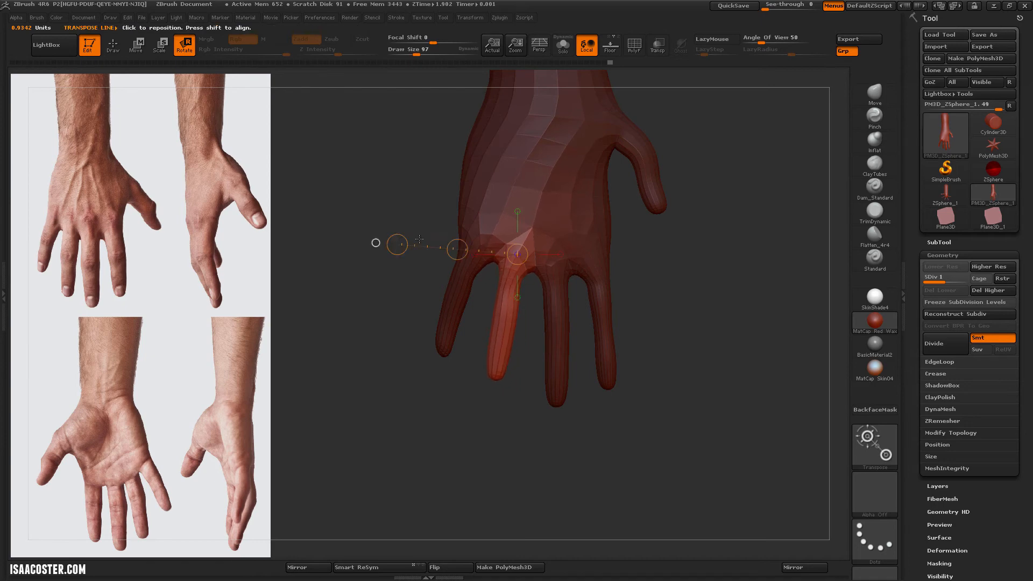
Stretch the ring finger slightly longer along a Transpose line from its knuckle and clear the mask
mouse_move(511, 268)
left_mouse_down()
mouse_move(486, 403)
mouse_move(476, 409)
mouse_move(483, 425)
left_mouse_up()
key("w")
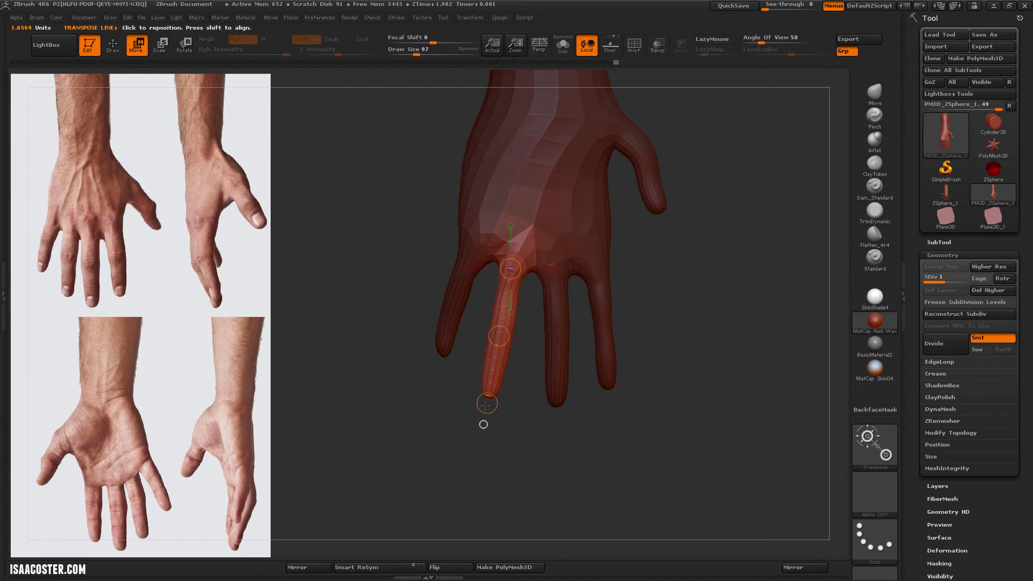
left_click_drag(392, 304, 409, 318, "ctrl")
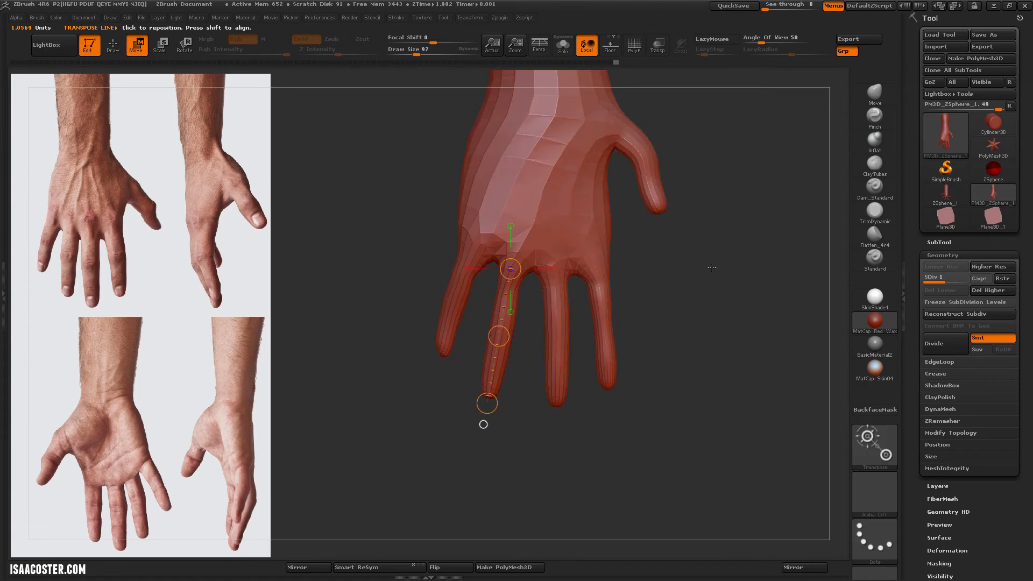
Isolate the middle finger with a mask and rotate it from its knuckle slightly toward the ring finger
mouse_move(579, 371)
left_mouse_down("ctrl")
mouse_move(527, 371)
mouse_move(525, 269)
mouse_move(608, 253)
left_mouse_up("ctrl")
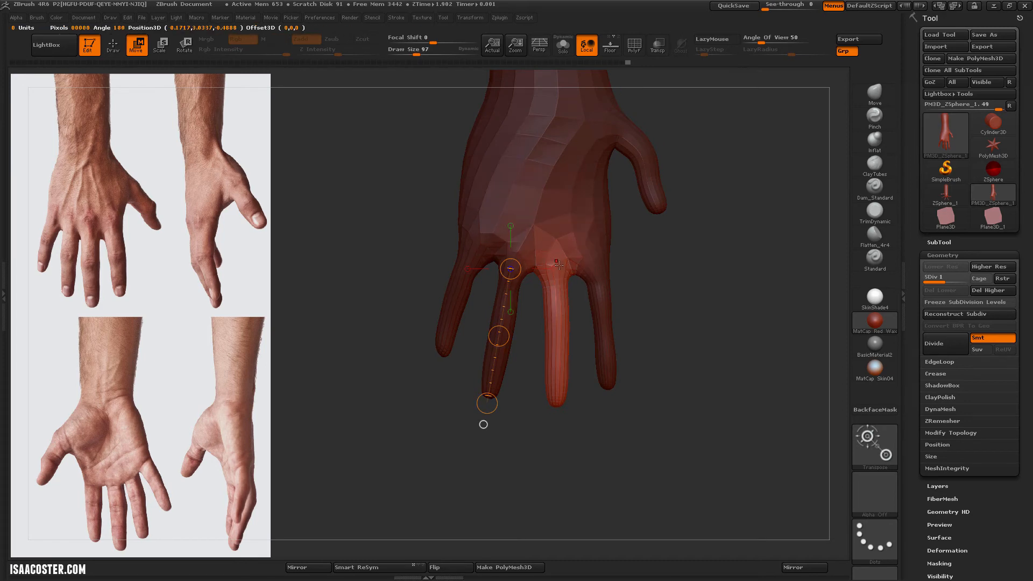
left_click_drag(487, 403, 647, 268)
mouse_move(553, 272)
left_mouse_down()
mouse_move(676, 275)
mouse_move(667, 295)
left_mouse_up()
key("r")
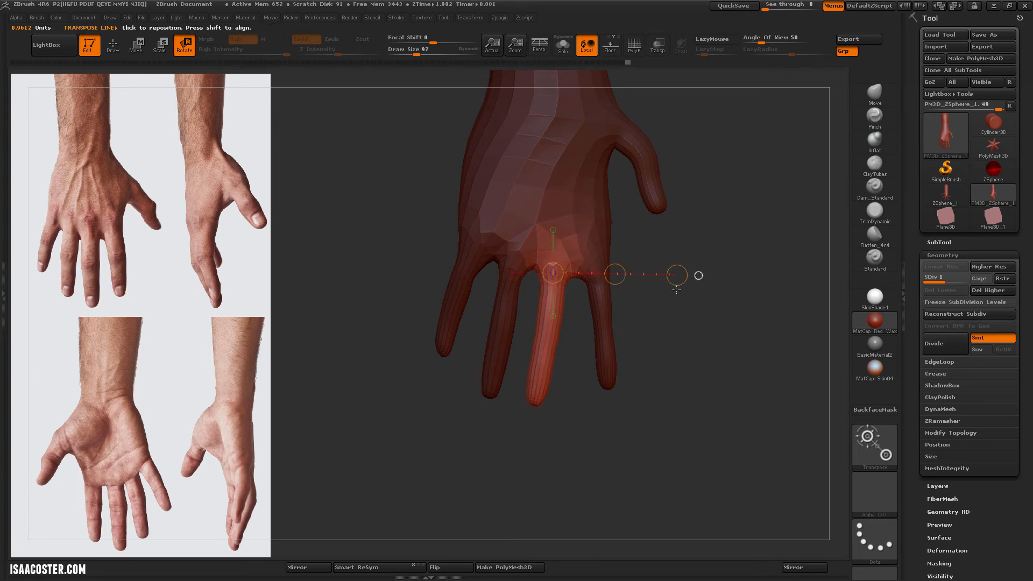
Isolate the ring and middle fingers together, rotate them back toward the index finger, and clear the mask
left_click(571, 390, "ctrl")
mouse_move(570, 390)
left_mouse_down("ctrl")
mouse_move(471, 412)
mouse_move(482, 339)
mouse_move(470, 242)
mouse_move(500, 238)
left_mouse_up("ctrl")
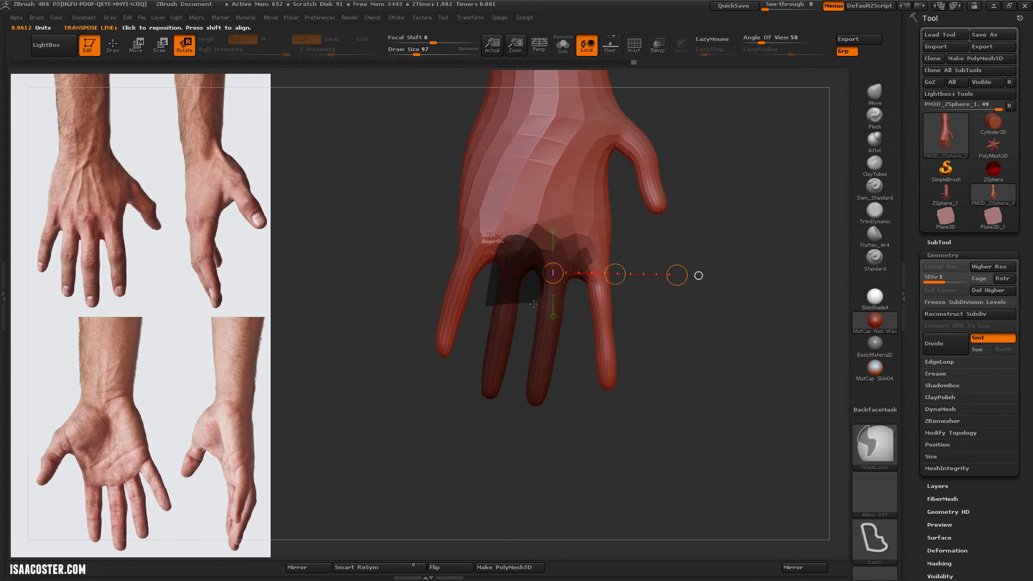
key("ctrl+i")
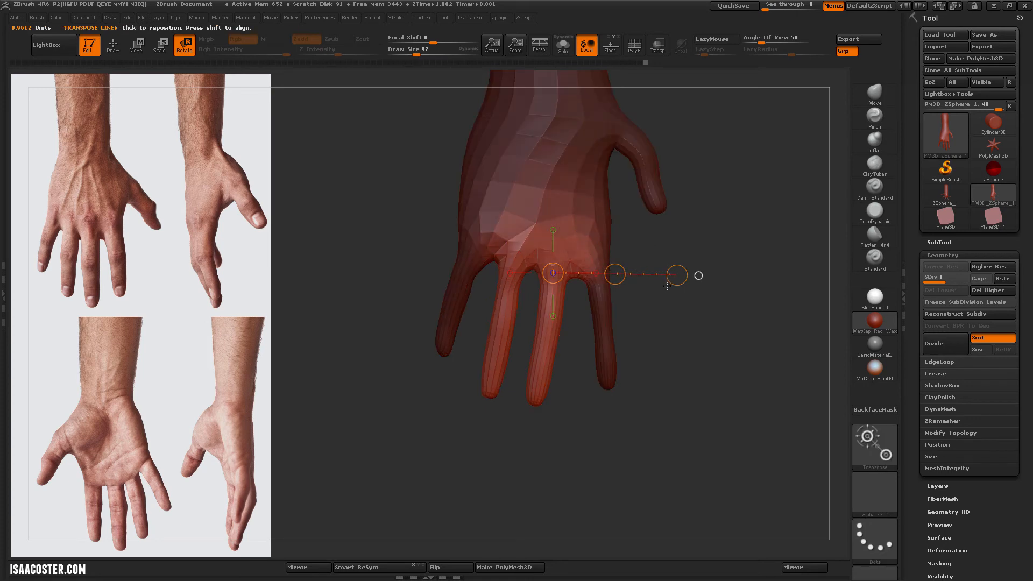
left_click_drag(674, 282, 676, 257)
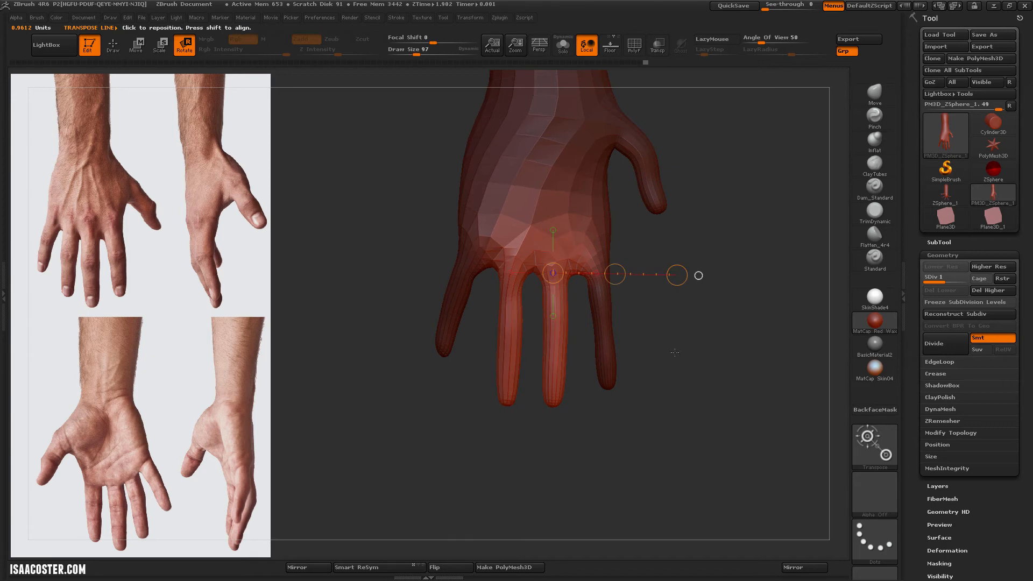
left_click(682, 383, "ctrl")
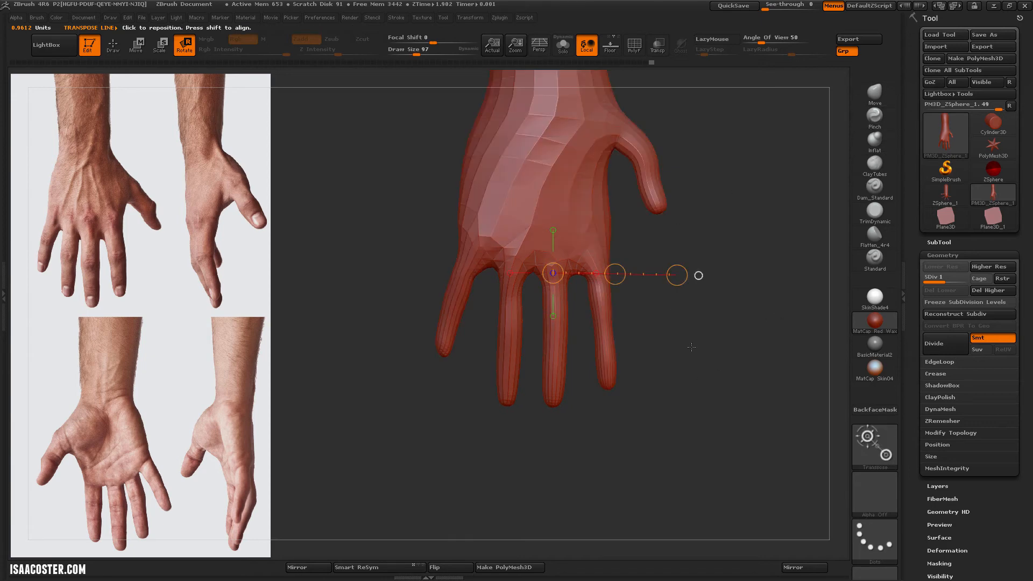
Reshape the hand's profile below the thumb from the side with the Move brush at draw size 131
key("q")
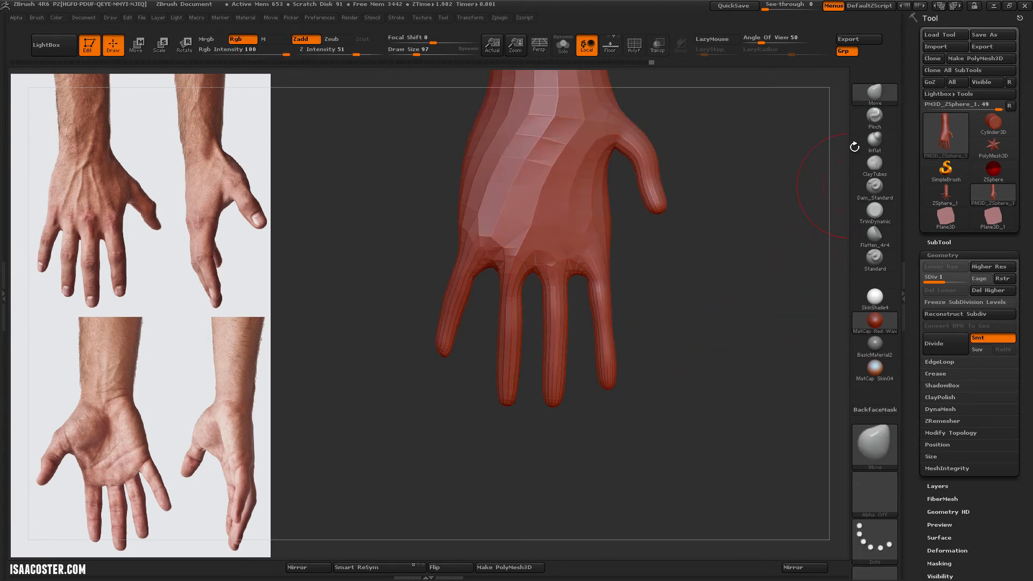
left_click_drag(755, 222, 662, 255)
left_click_drag(750, 272, 723, 257)
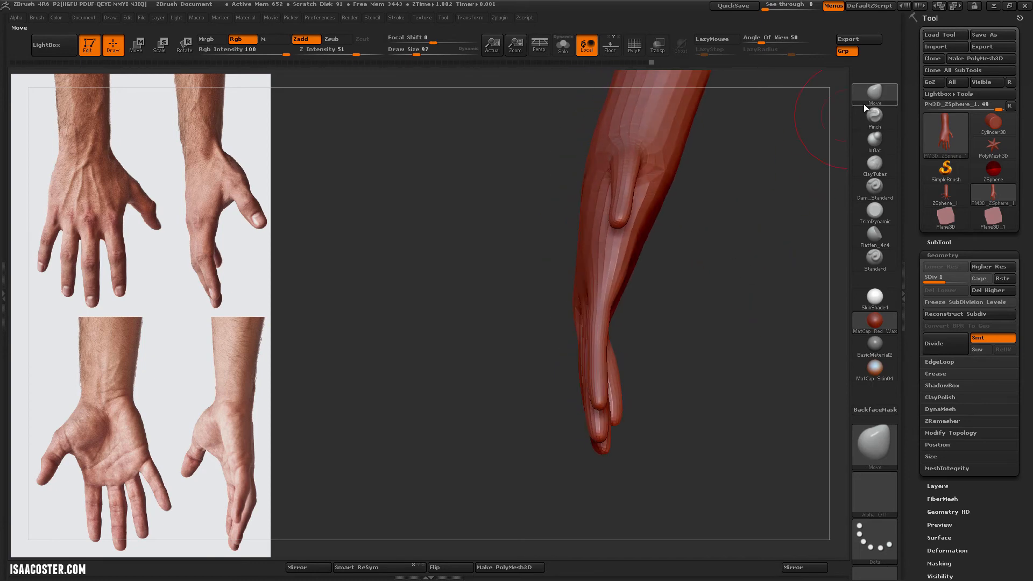
left_click_drag(583, 272, 574, 277)
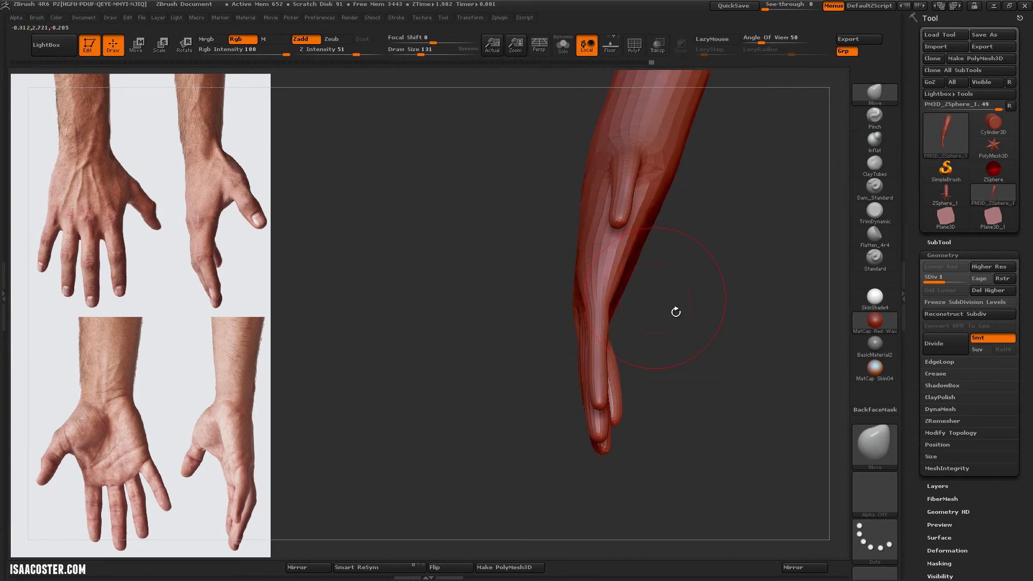
left_click_drag(676, 312, 647, 277)
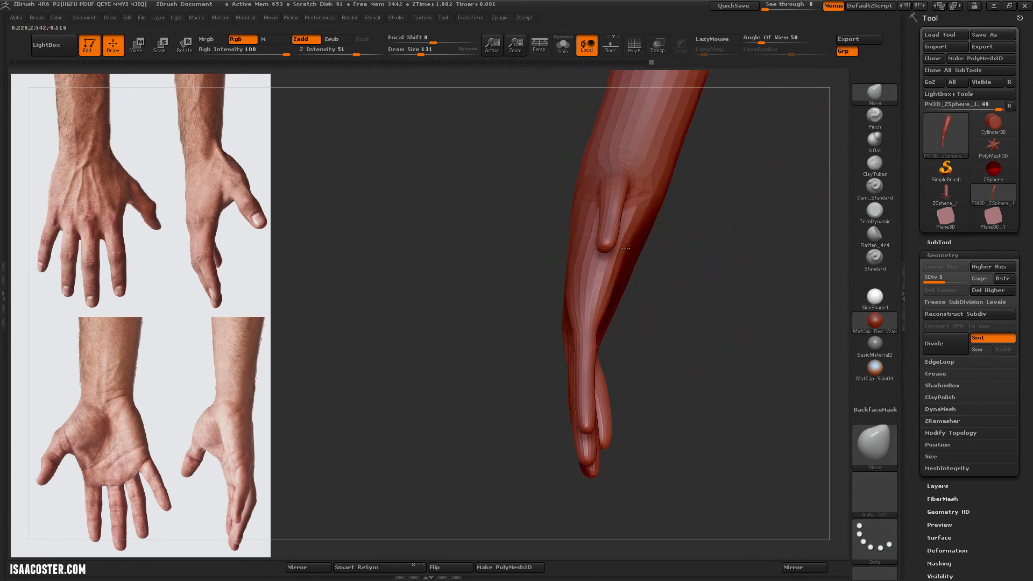
Work the inner base of the thumb from the palm side with the Inflat brush and smoothing
mouse_move(703, 263)
left_mouse_down()
mouse_move(708, 245)
mouse_move(496, 241)
mouse_move(592, 203)
mouse_move(588, 214)
left_mouse_up()
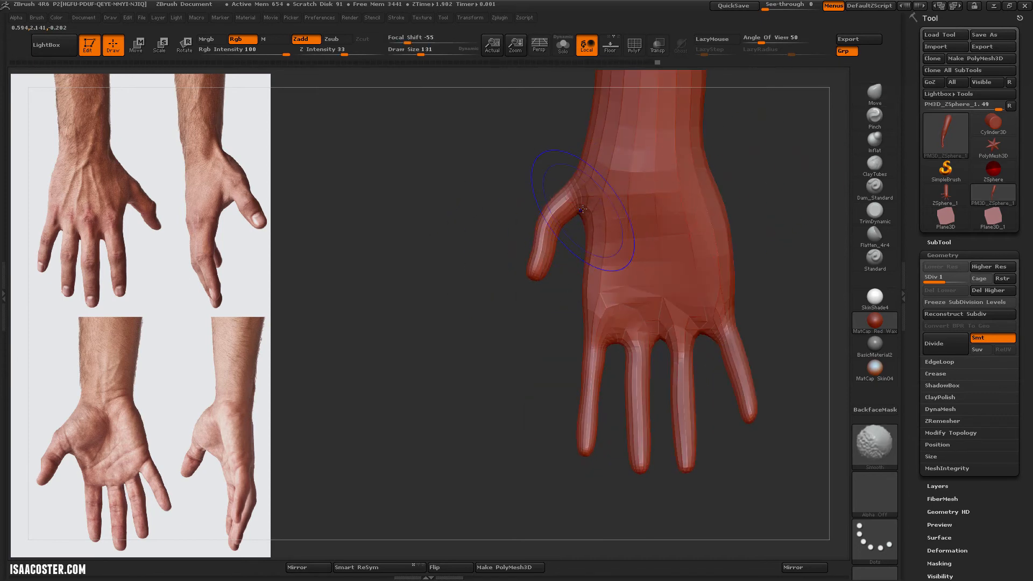
left_click(872, 142)
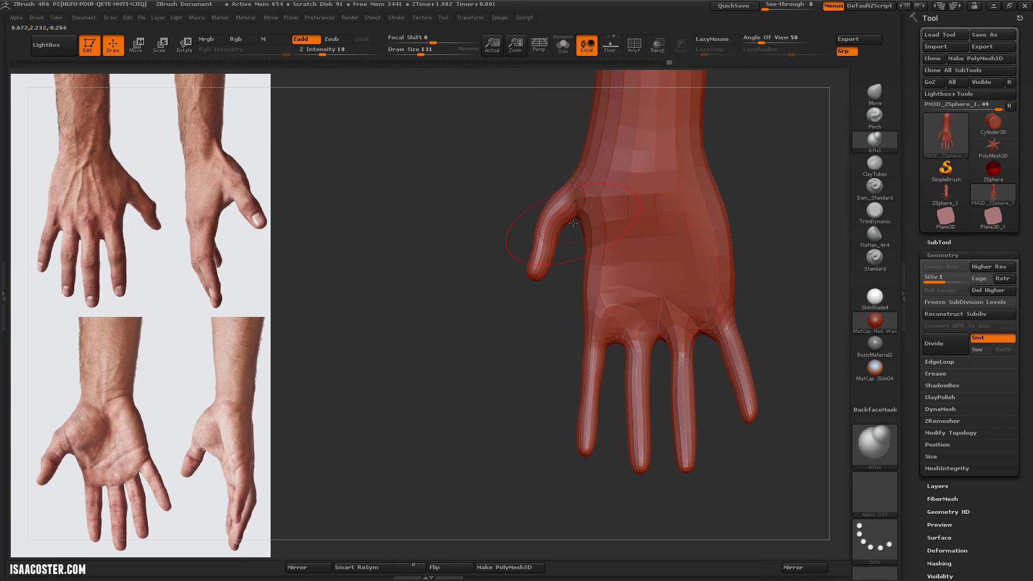
key("shift")
mouse_move(481, 236)
left_mouse_down()
mouse_move(477, 189)
mouse_move(491, 175)
mouse_move(503, 291)
mouse_move(535, 258)
left_mouse_up()
key("shift")
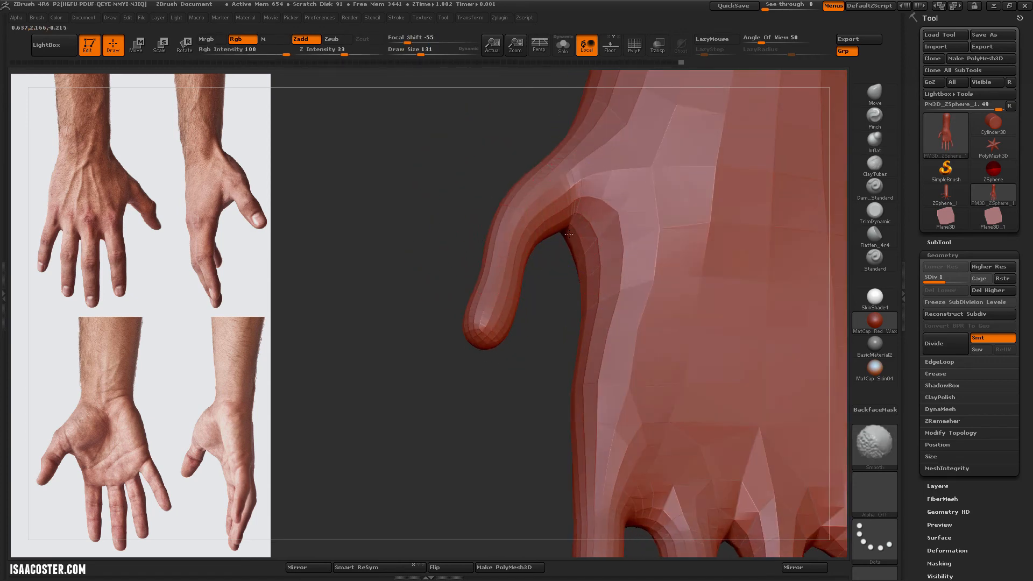
Show the polyframe and smooth the stretched polygons in the web between the thumb and palm
key("shift+f")
mouse_move(568, 304)
left_mouse_down()
mouse_move(461, 162)
mouse_move(555, 321)
mouse_move(578, 232)
left_mouse_up()
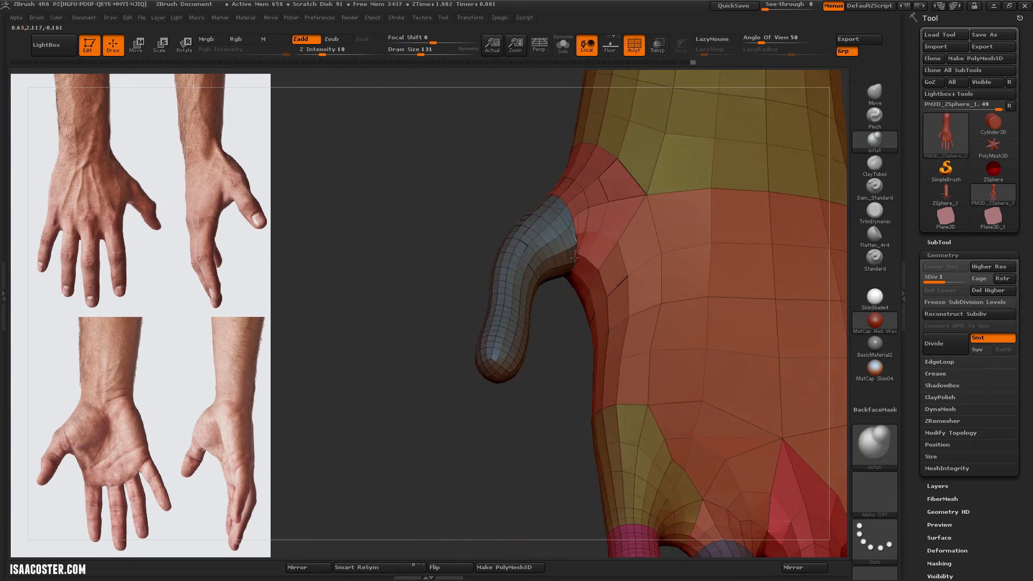
mouse_move(506, 167)
left_mouse_down()
mouse_move(559, 269)
mouse_move(511, 157)
mouse_move(532, 226)
mouse_move(500, 191)
mouse_move(568, 328)
mouse_move(555, 376)
mouse_move(563, 369)
mouse_move(554, 341)
left_mouse_up()
key("ctrl+z")
mouse_move(574, 242)
left_mouse_down("shift")
mouse_move(567, 313)
mouse_move(587, 301)
mouse_move(556, 280)
mouse_move(549, 252)
left_mouse_up("shift")
Reshape the lower thumb with the Move brush at draw size 155 and smooth its inner curve
left_click(877, 97)
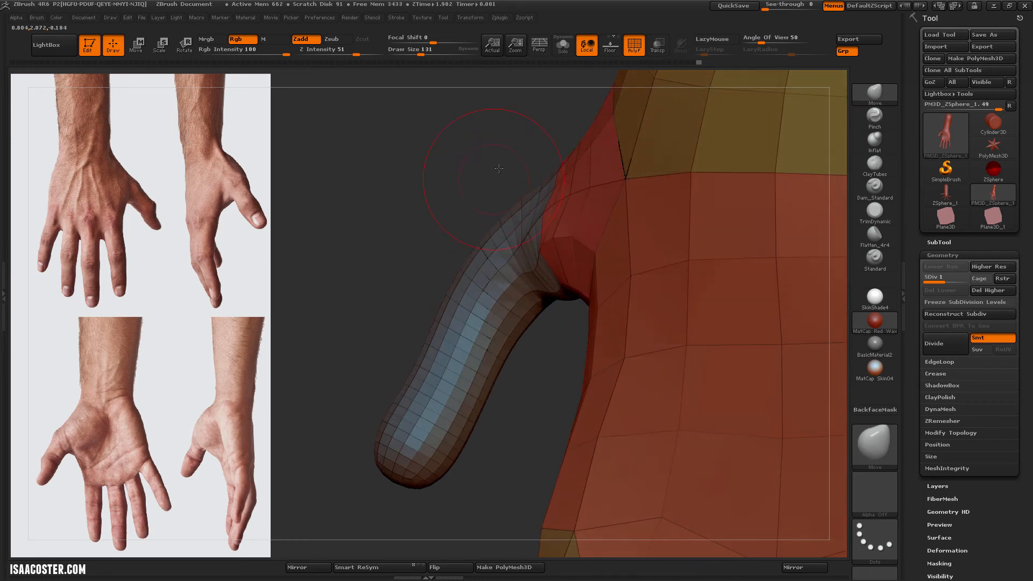
left_click_drag(498, 168, 544, 219)
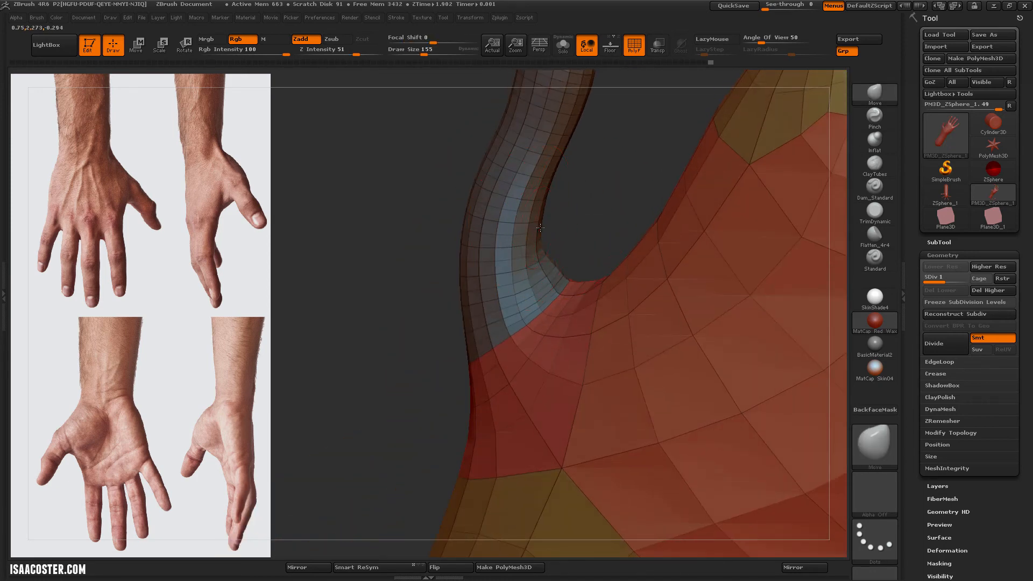
key("shift")
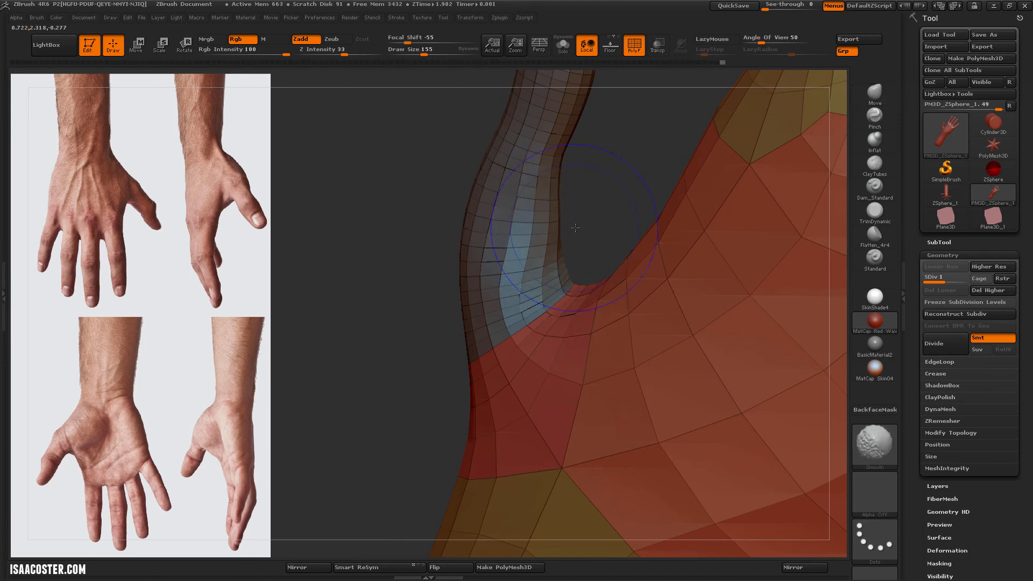
mouse_move(575, 228)
left_mouse_down()
mouse_move(535, 353)
mouse_move(656, 350)
left_mouse_up()
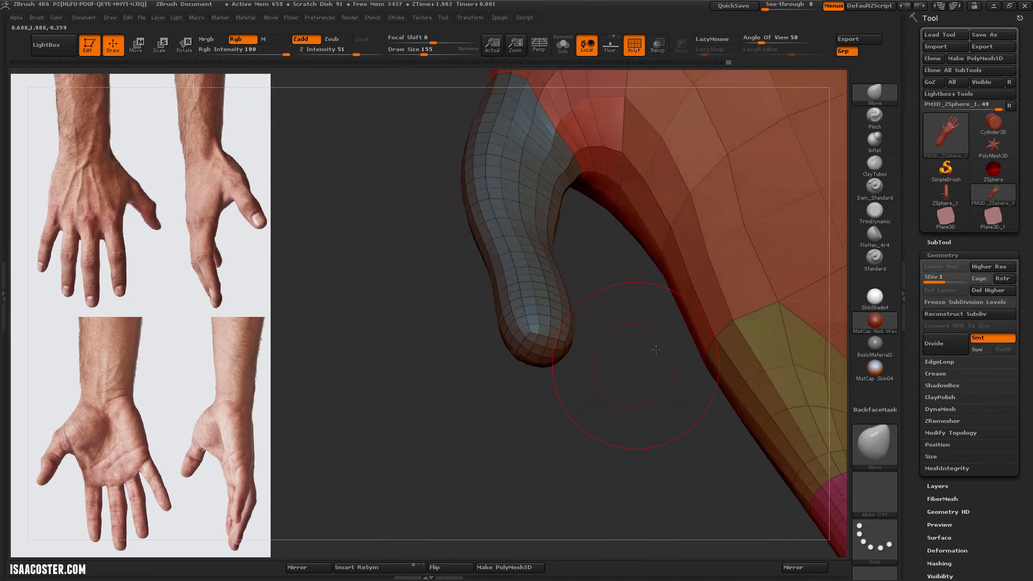
Fill out the web between thumb and palm with the Inflat brush, smooth it, and hide the polyframe
left_click(878, 137)
key("b")
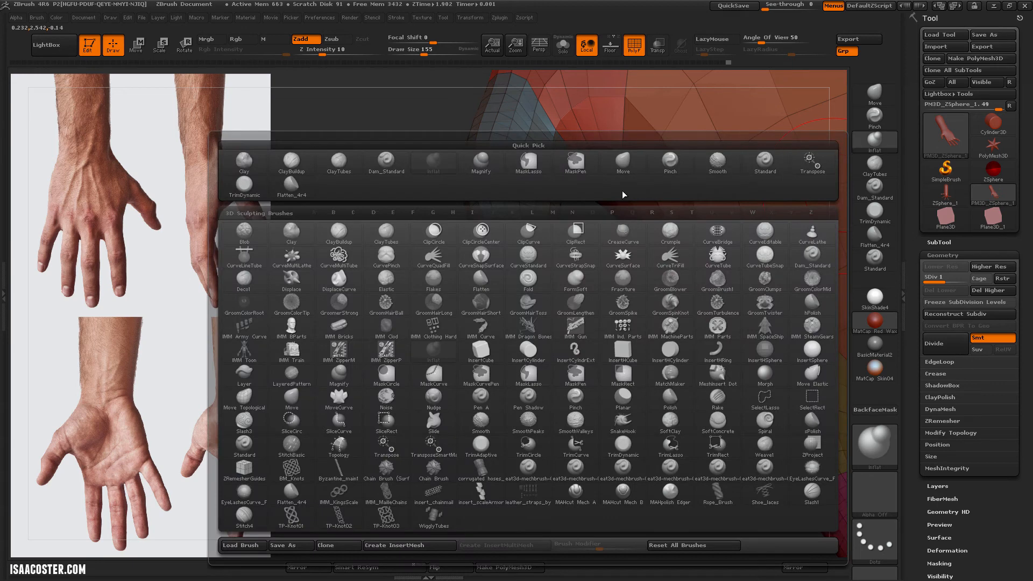
key("Escape")
left_click_drag(561, 149, 598, 177)
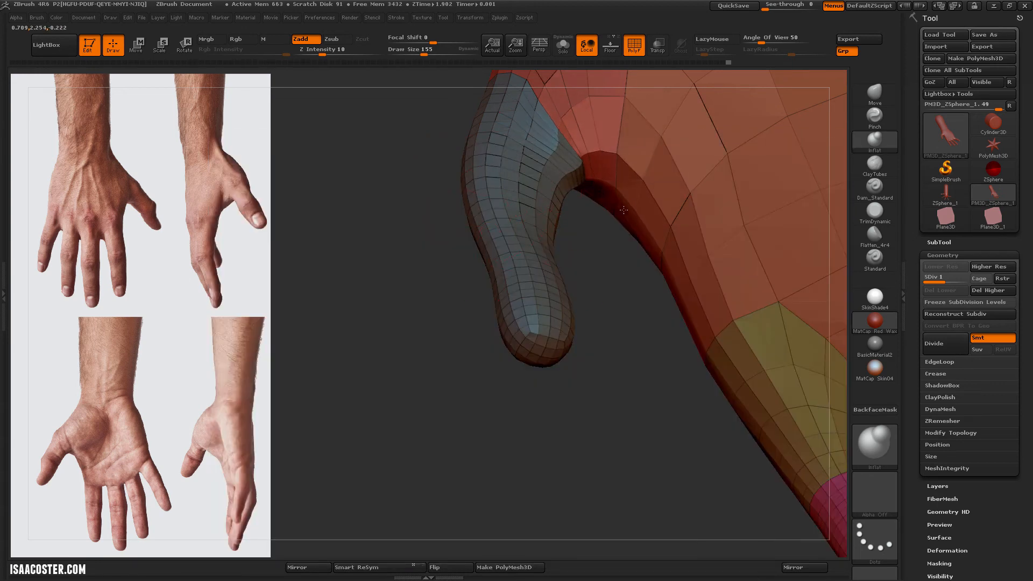
left_click_drag(616, 285, 611, 289)
left_click_drag(558, 138, 589, 169, "shift")
mouse_move(608, 317)
left_mouse_down()
mouse_move(604, 392)
mouse_move(509, 396)
mouse_move(496, 348)
left_mouse_up()
left_click_drag(597, 335, 604, 330, "shift")
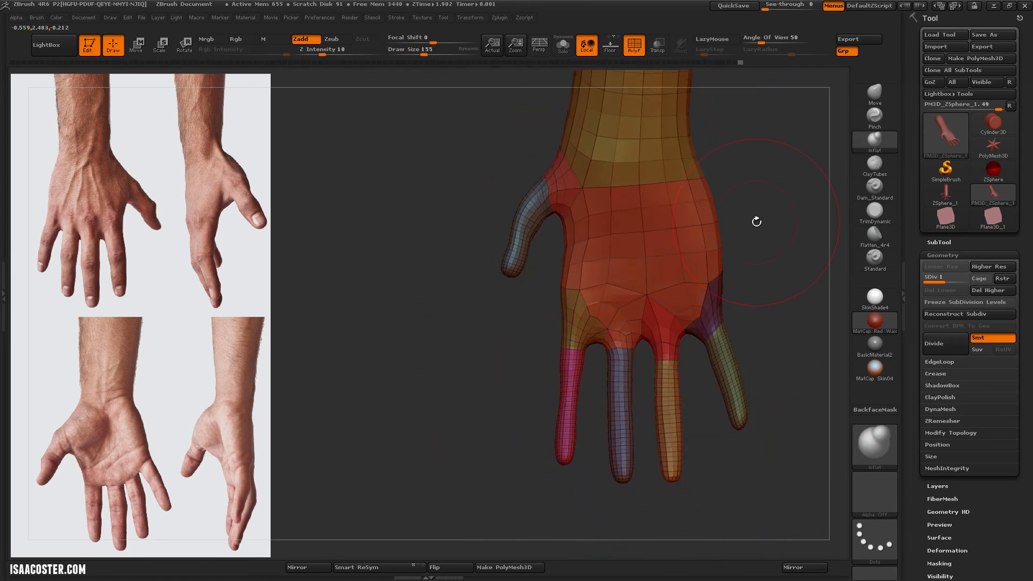
key("shift+f")
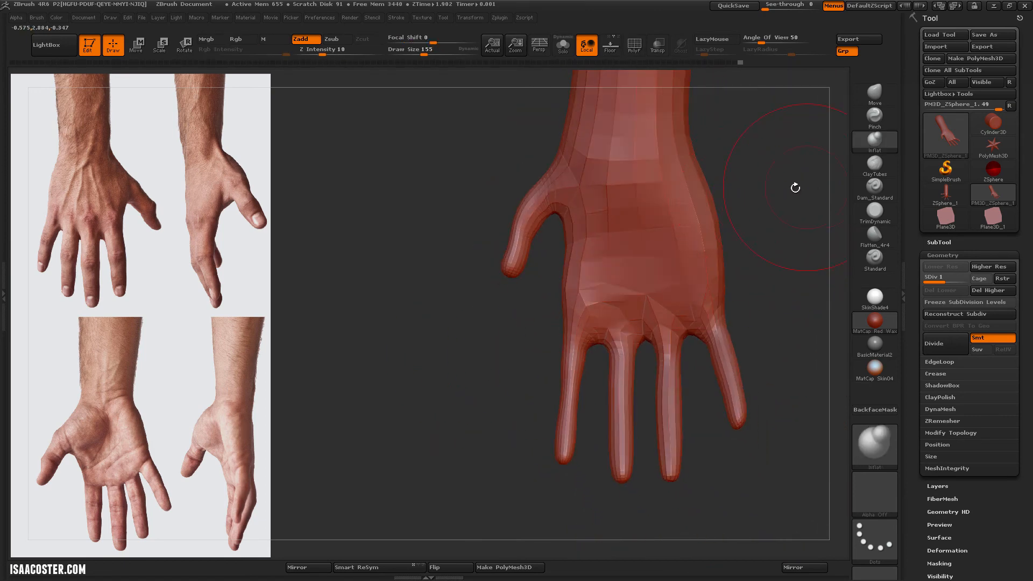
Isolate the thumb and its base with a lasso mask from the back of the hand, inverted and softened
left_click_drag(758, 176, 674, 262)
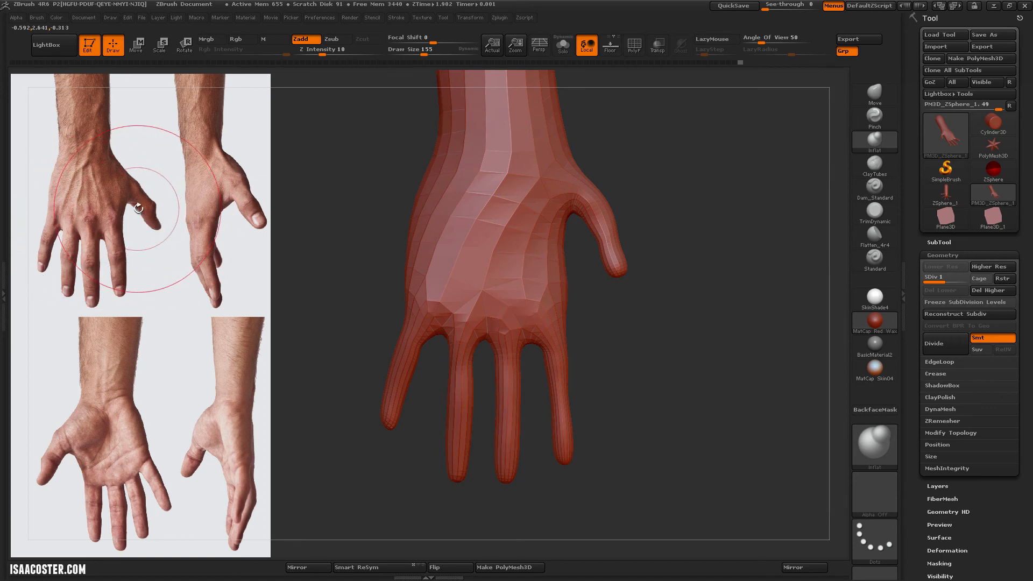
left_click_drag(659, 350, 613, 349)
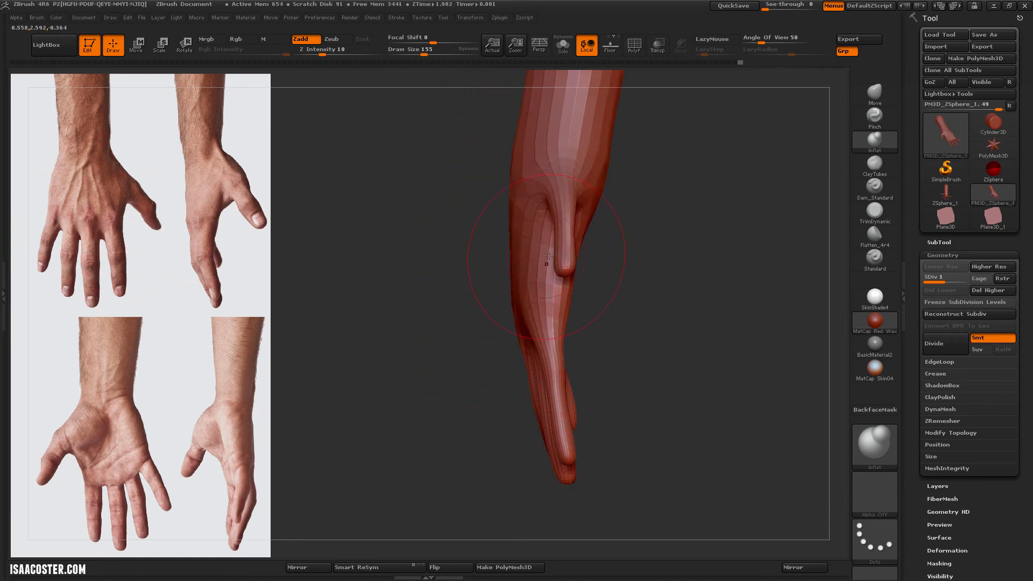
left_click_drag(645, 273, 745, 183)
left_click_drag(644, 146, 543, 168, "ctrl")
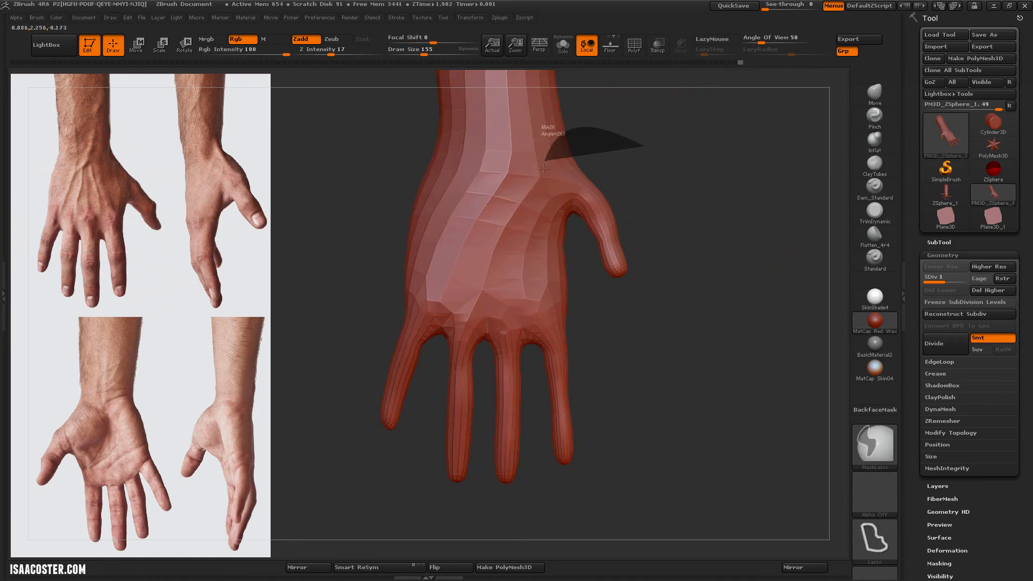
mouse_move(617, 303)
left_mouse_down("ctrl")
mouse_move(682, 263)
mouse_move(631, 230)
mouse_move(726, 223)
left_mouse_up("ctrl")
left_click(684, 263, "ctrl")
left_click(562, 185, "ctrl")
Reposition and rotate the isolated thumb with Transpose so it follows the angle in the reference photos
key("w")
left_click_drag(542, 183, 549, 178)
left_click_drag(608, 135, 573, 135)
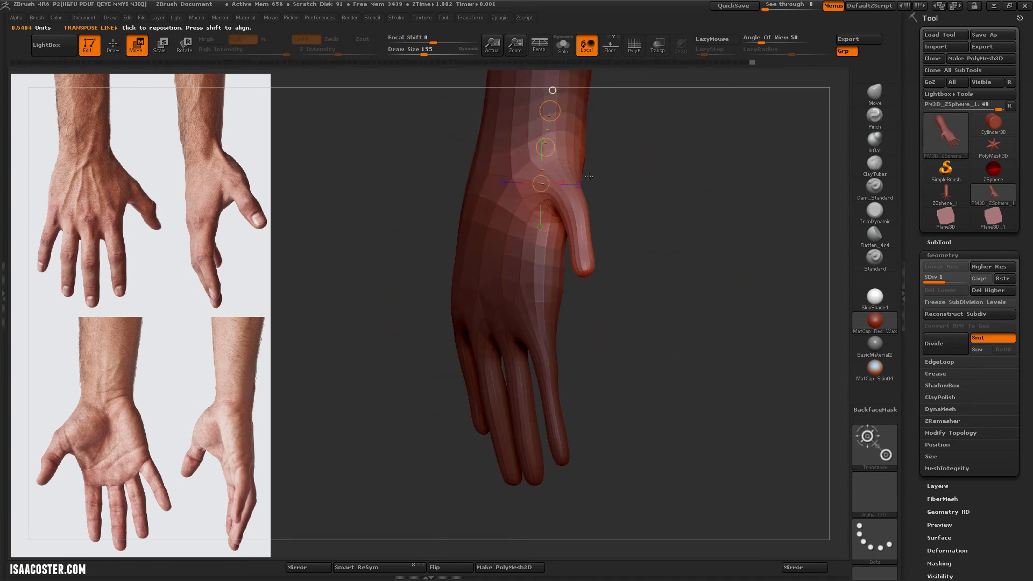
key("r")
left_click_drag(657, 162, 605, 161)
left_click_drag(541, 146, 546, 162)
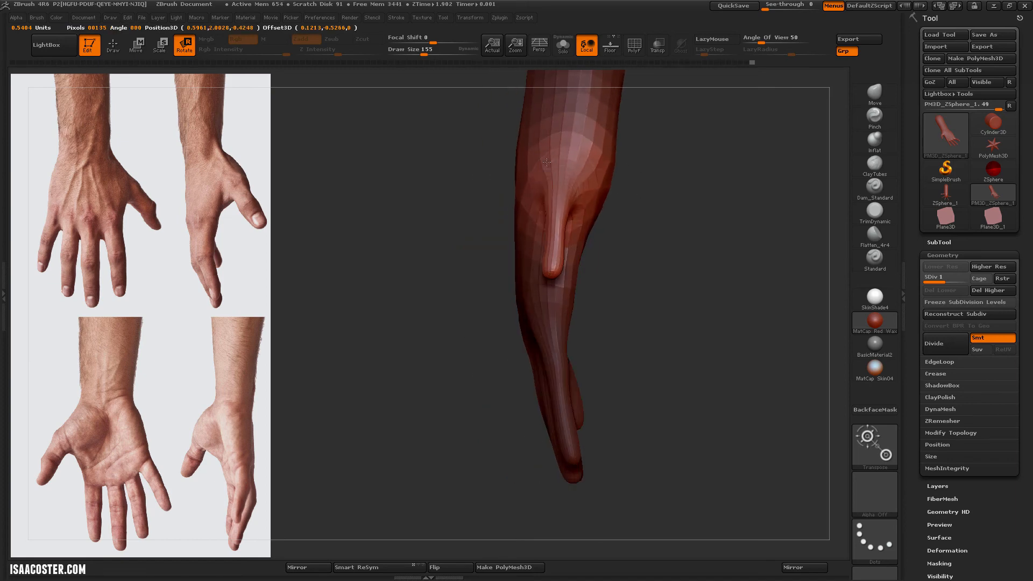
Move the isolated thumb and its base forward from the hand toward the palm side with Transpose Move
left_click_drag(564, 81, 565, 87)
key("w")
left_click_drag(641, 257, 675, 228)
left_click_drag(564, 151, 549, 91)
key("ctrl+h")
key("r")
key("w")
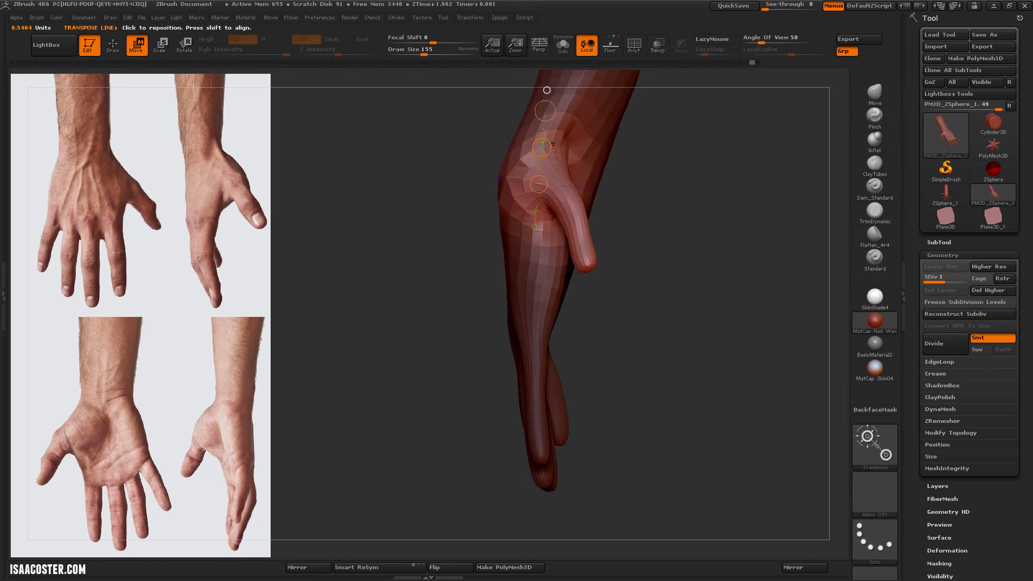
left_click_drag(542, 147, 571, 152)
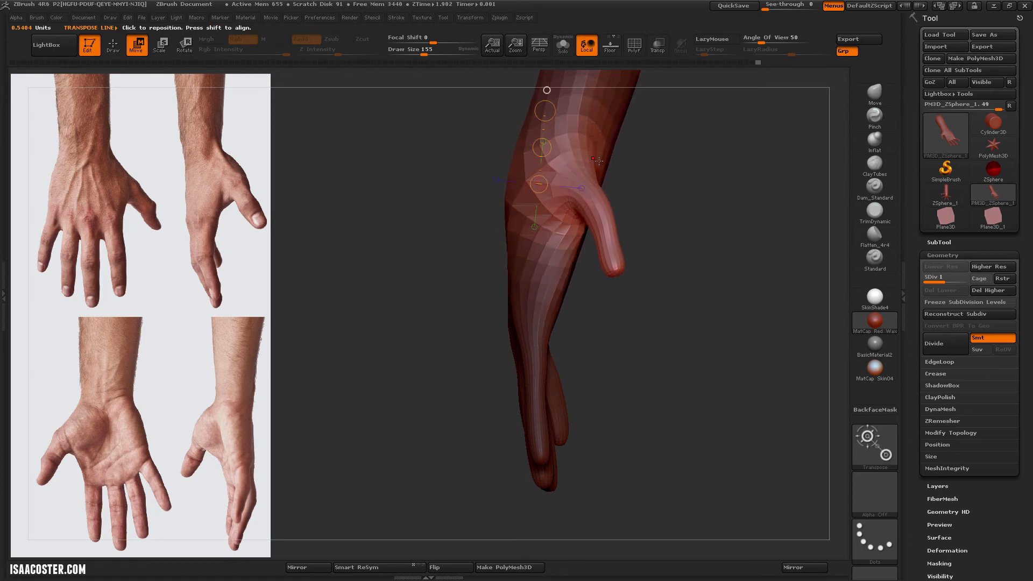
Isolate the thumb with an inverted lasso mask and enlarge it outward from its base with Transpose Scale
mouse_move(664, 188)
left_mouse_down()
mouse_move(728, 225)
mouse_move(664, 206)
mouse_move(592, 263)
left_mouse_up()
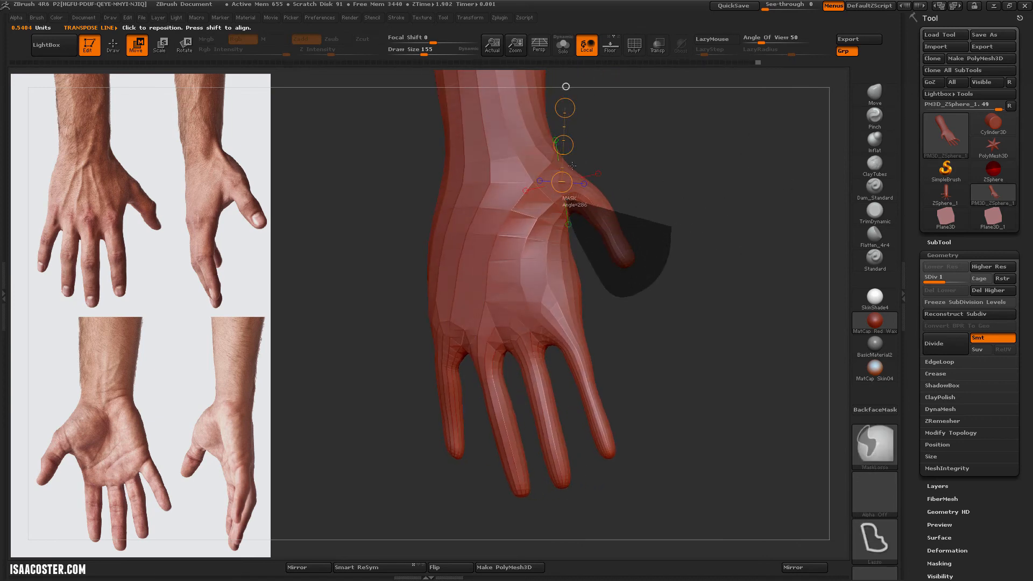
left_click_drag(572, 166, 637, 148, "ctrl")
left_click(636, 147, "ctrl")
key("e")
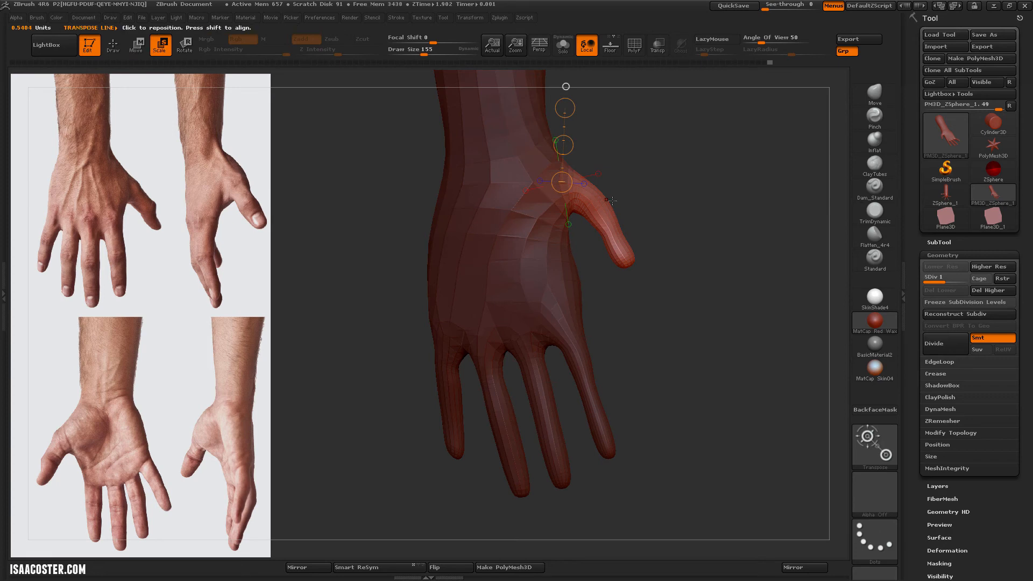
left_click_drag(574, 186, 726, 294)
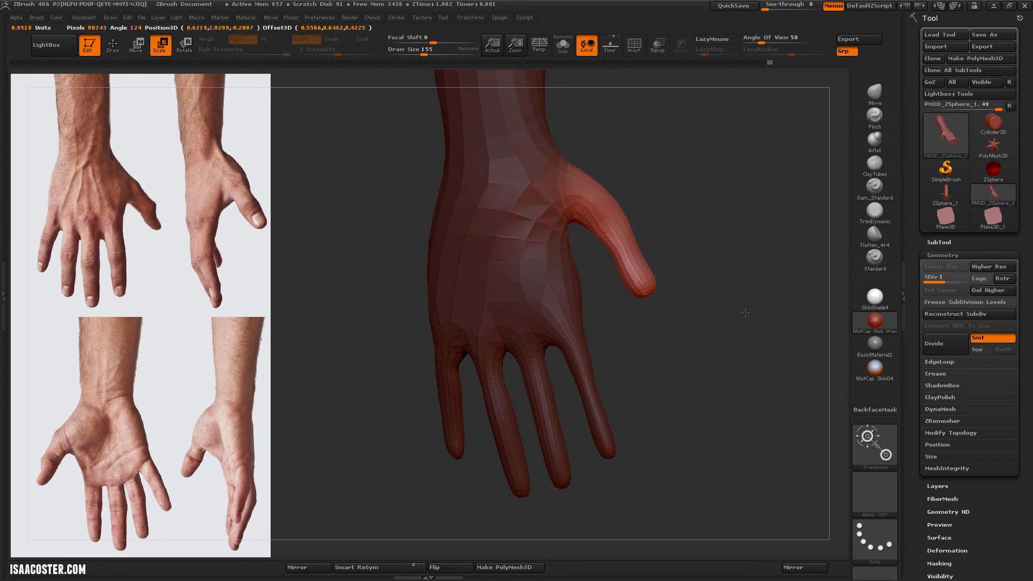
Mask the hand up to the wrist, leaving the forearm free, and soften the mask edge
mouse_move(724, 178)
left_mouse_down()
mouse_move(753, 173)
mouse_move(733, 169)
mouse_move(716, 174)
mouse_move(763, 186)
mouse_move(742, 182)
mouse_move(733, 272)
mouse_move(700, 212)
mouse_move(706, 257)
left_mouse_up()
left_click(876, 100)
mouse_move(650, 92)
left_mouse_down("ctrl")
mouse_move(492, 183)
mouse_move(619, 281)
mouse_move(667, 242)
left_mouse_up("ctrl")
left_click(687, 233, "ctrl")
left_click(575, 262, "ctrl")
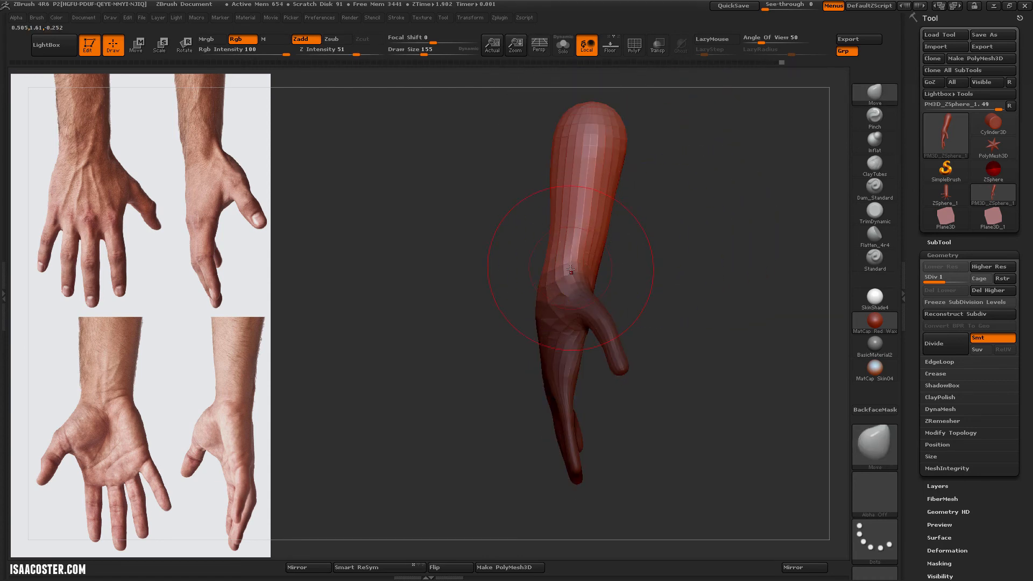
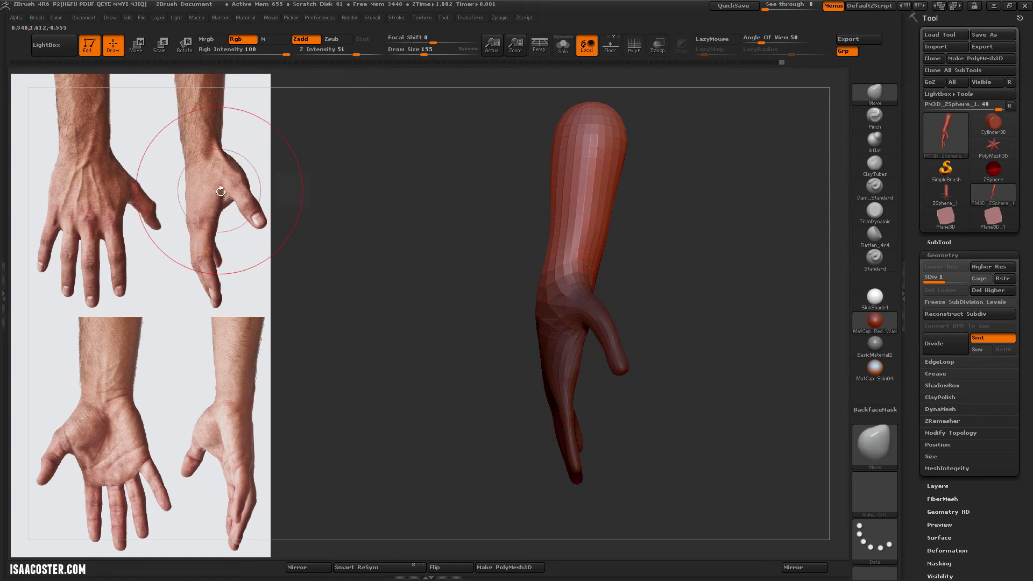
Rotate the forearm about the wrist with Transpose to straighten it in side view, and return to the Move brush
mouse_move(701, 249)
left_mouse_down()
mouse_move(721, 180)
mouse_move(728, 397)
mouse_move(707, 227)
mouse_move(699, 337)
left_mouse_up()
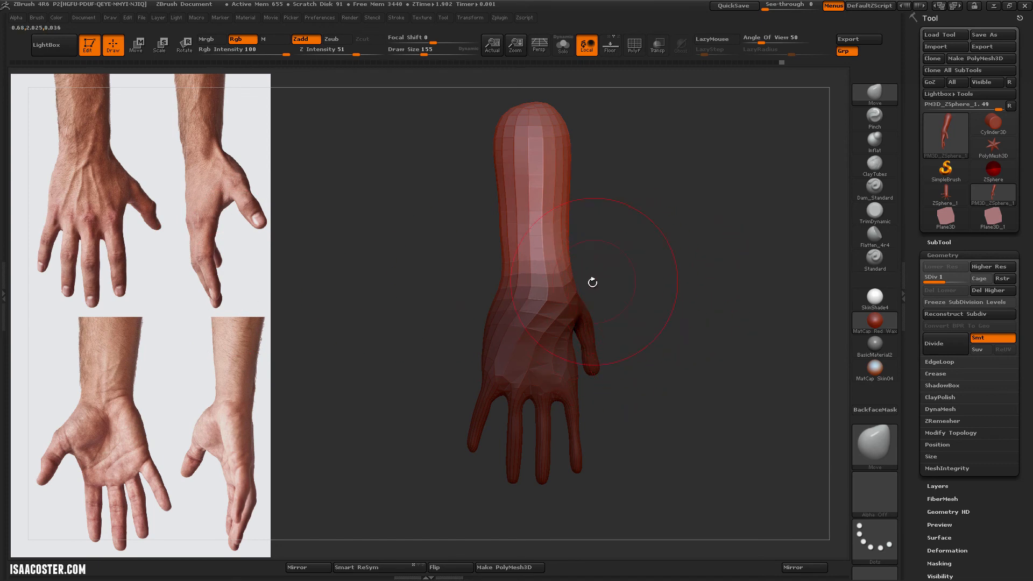
left_click_drag(648, 296, 662, 279)
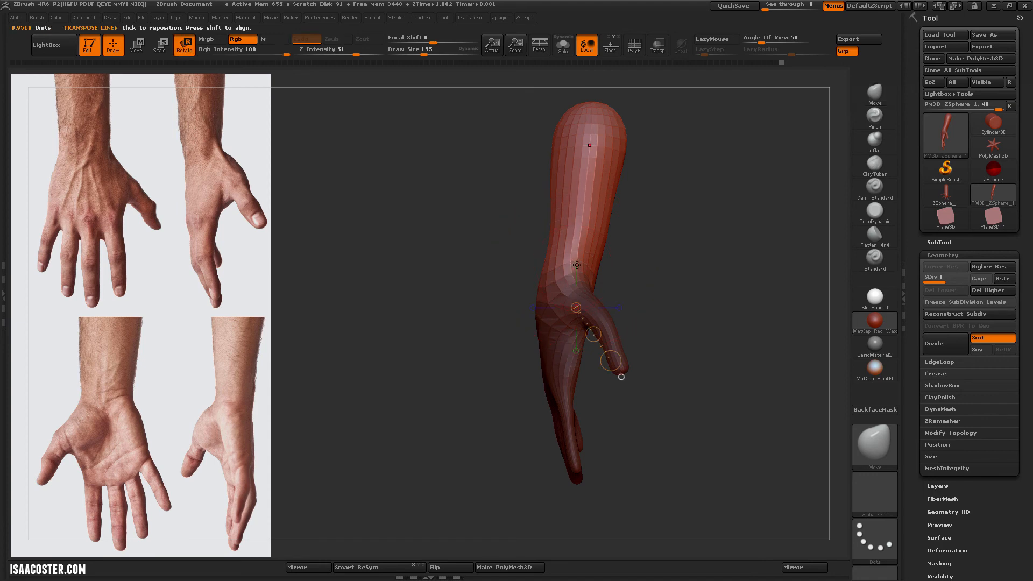
key("r")
mouse_move(564, 277)
left_mouse_down()
mouse_move(728, 279)
mouse_move(722, 244)
left_mouse_up()
left_click(881, 89)
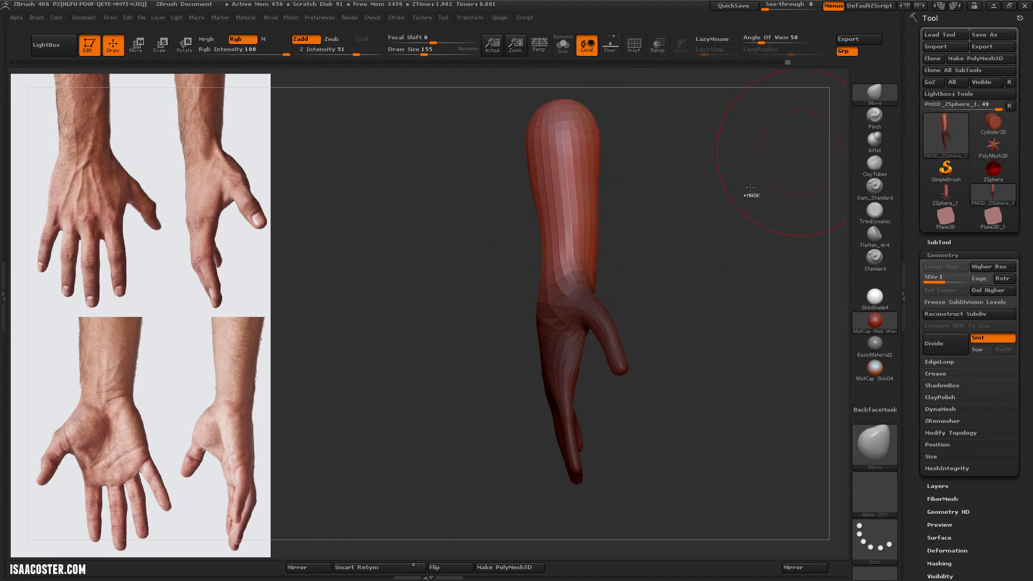
Clear the mask and reshape the side profile of the forearm and wrist with the Move brush, reducing the draw size to 101
left_click_drag(546, 204, 547, 171)
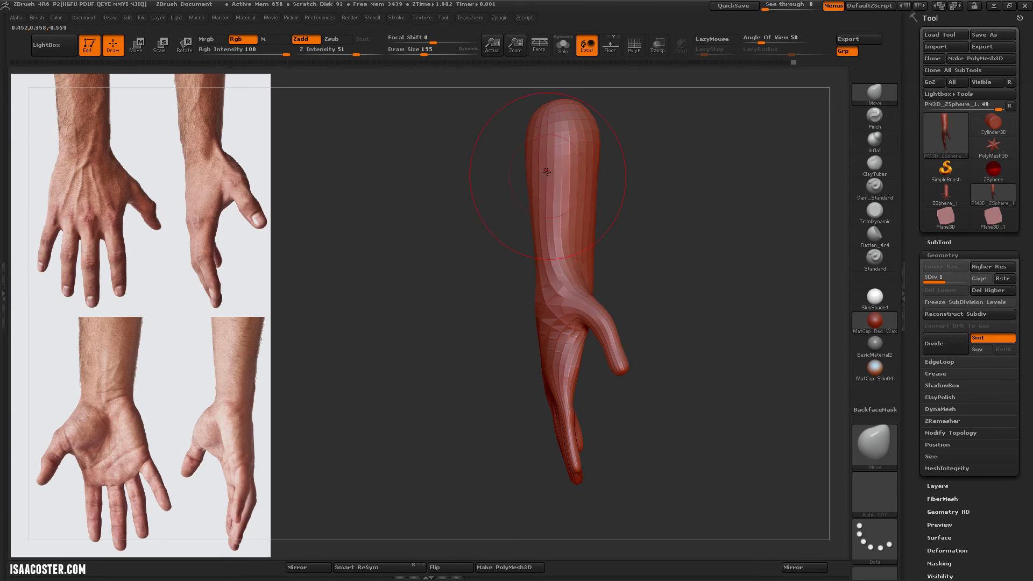
mouse_move(592, 255)
left_mouse_down()
mouse_move(588, 267)
mouse_move(614, 270)
mouse_move(606, 282)
left_mouse_up()
key("s")
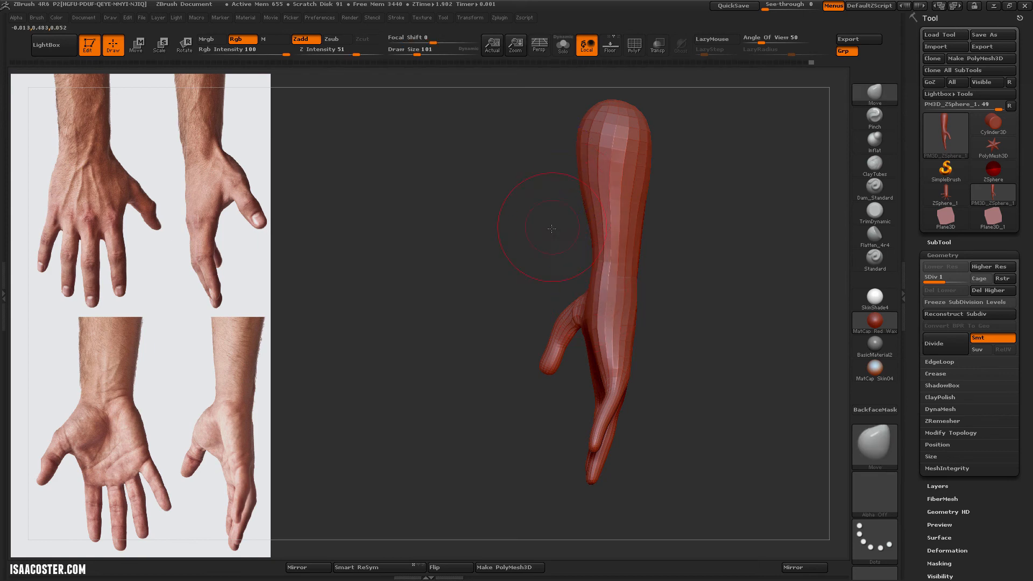
mouse_move(512, 219)
left_mouse_down()
mouse_move(640, 253)
mouse_move(622, 303)
mouse_move(472, 258)
mouse_move(617, 235)
mouse_move(720, 234)
mouse_move(796, 258)
left_mouse_up()
Select the Inflat brush and raise the hand mesh to subdivision level 2
left_click(878, 149)
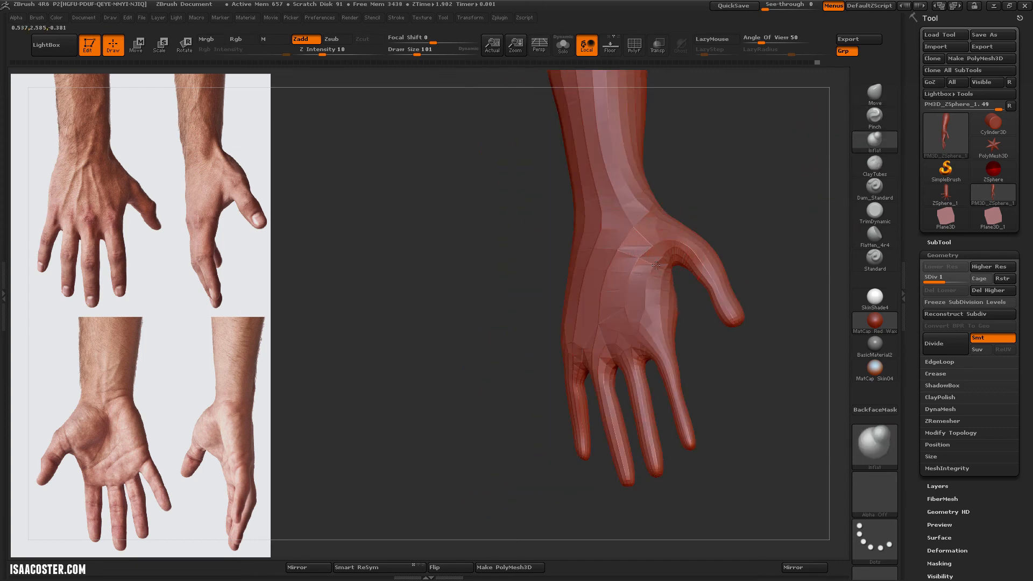
key("ctrl+d")
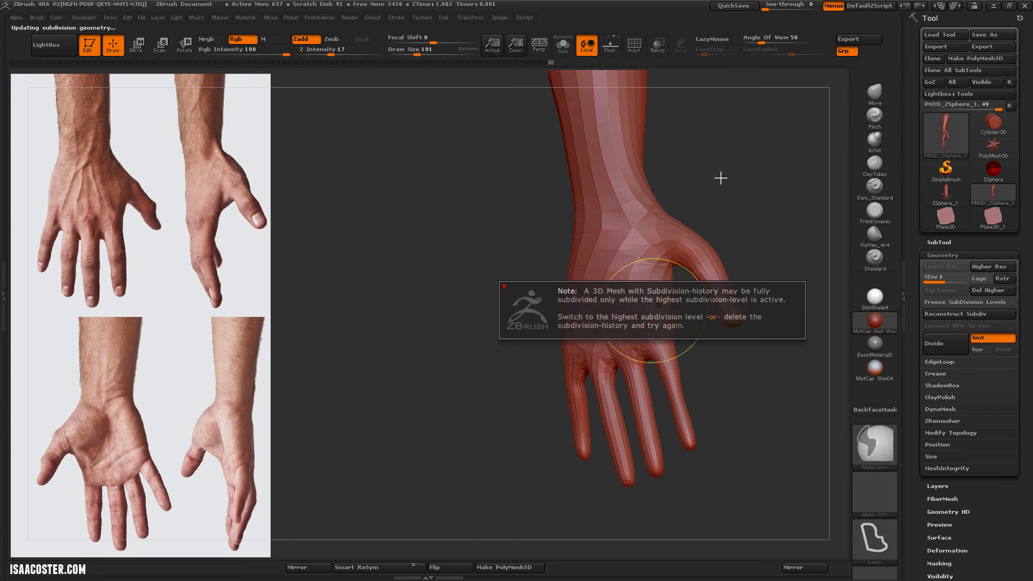
key("d")
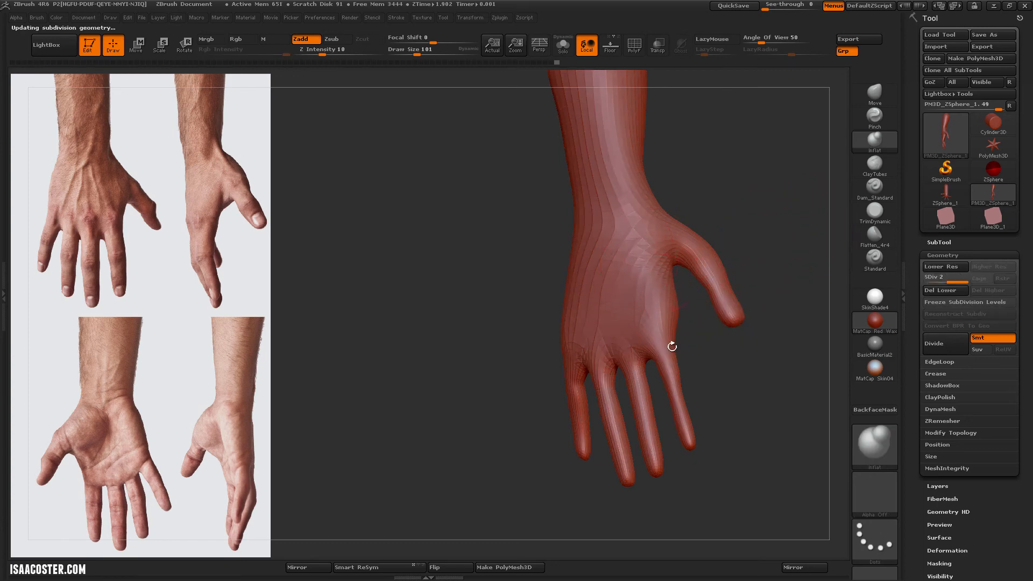
Smooth the faceted polygons across the wrist and the back of the hand
left_click_drag(672, 346, 612, 275)
key("shift")
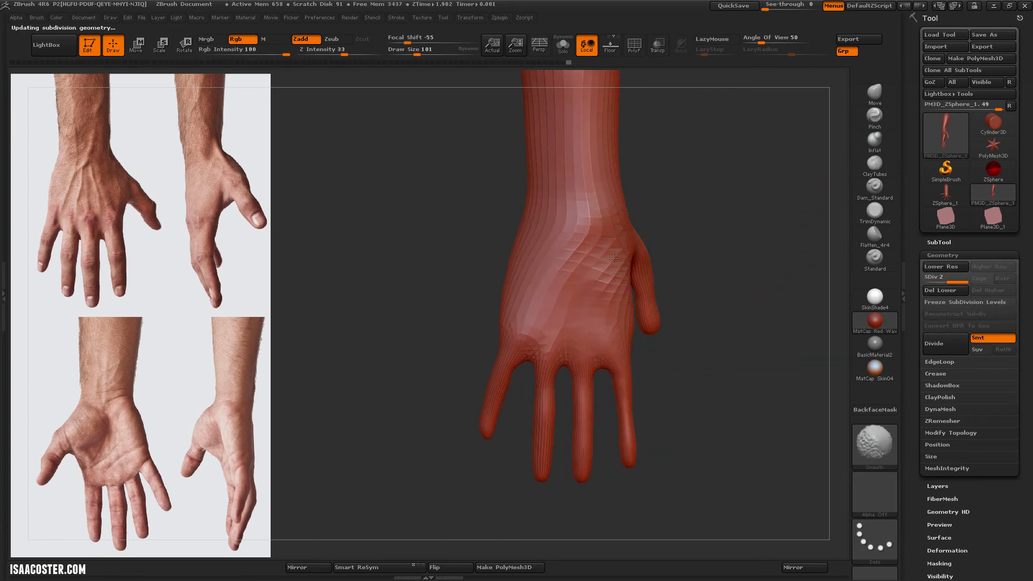
left_click_drag(573, 220, 567, 253, "shift")
mouse_move(694, 204)
left_mouse_down()
mouse_move(629, 207)
mouse_move(673, 202)
left_mouse_up()
left_click_drag(549, 224, 538, 237)
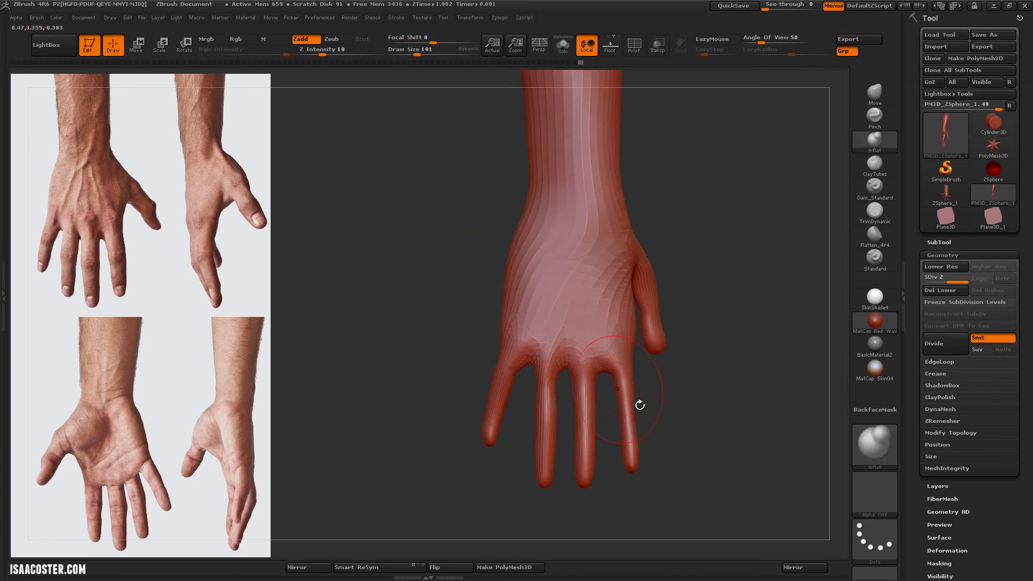
Thicken the fingers and thumb with the Inflat brush at draw size 101 and smooth them
left_click_drag(639, 405, 601, 372)
left_click_drag(640, 411, 631, 396)
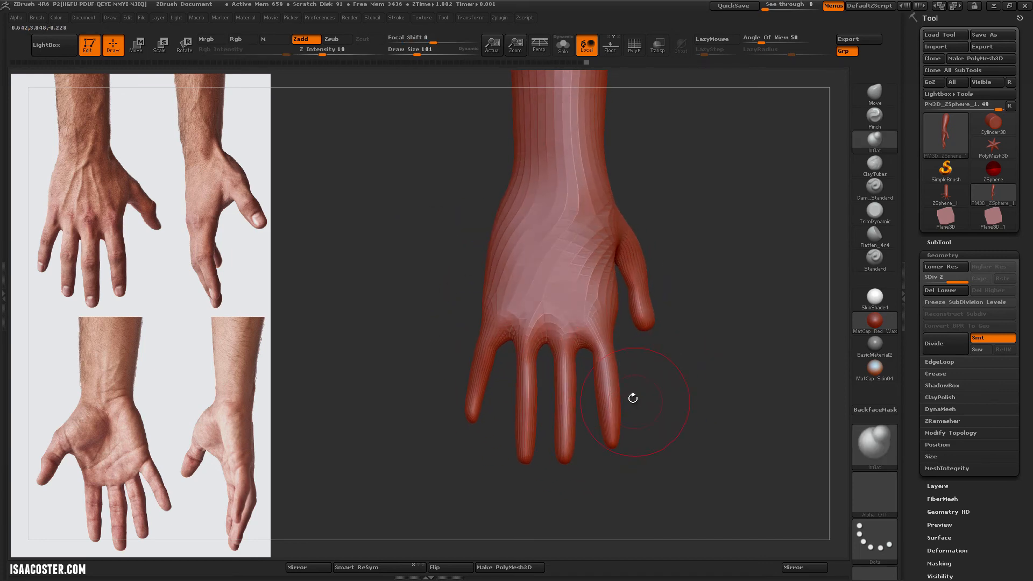
key("shift")
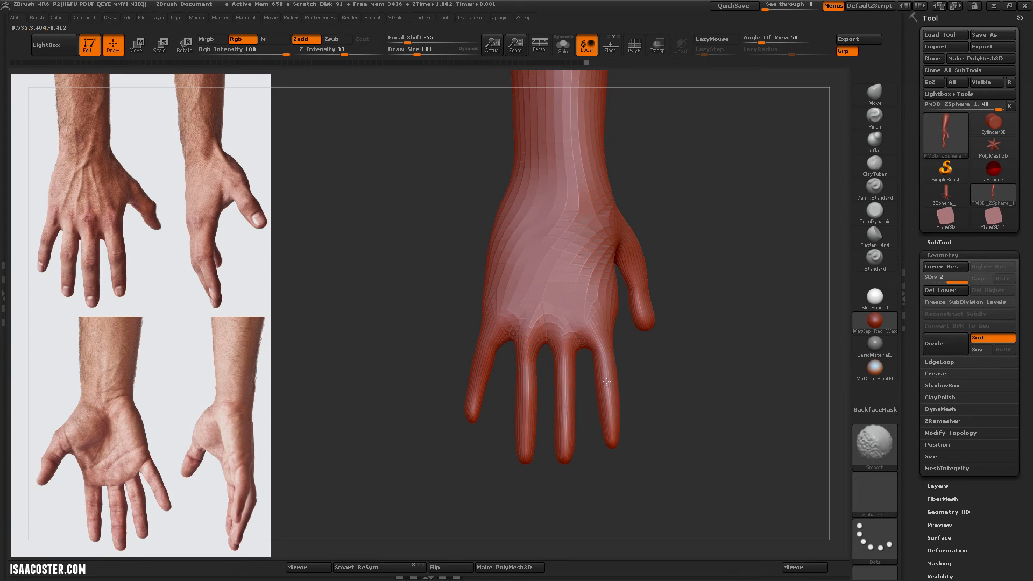
mouse_move(671, 394)
left_mouse_down()
mouse_move(654, 393)
mouse_move(700, 357)
left_mouse_up()
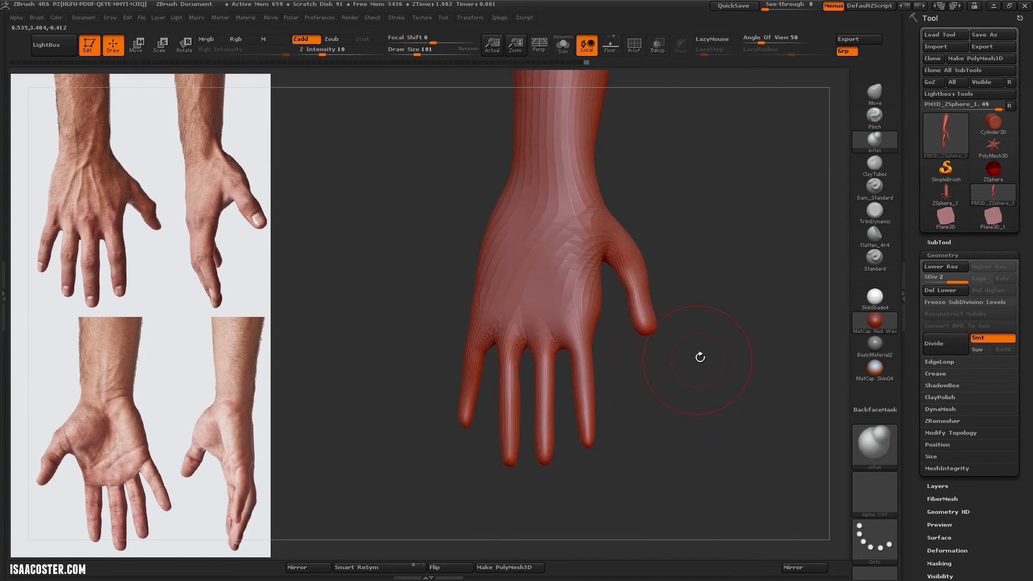
left_click_drag(715, 237, 818, 143)
key("shift")
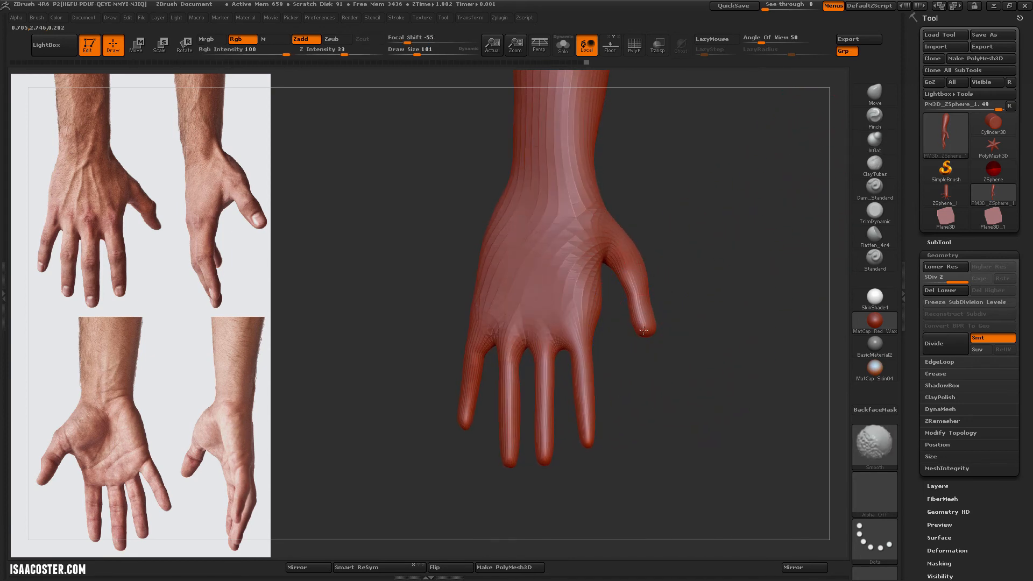
Reshape the web and the outer contour of the thumb base with the Move brush at draw size 101
left_click(875, 96)
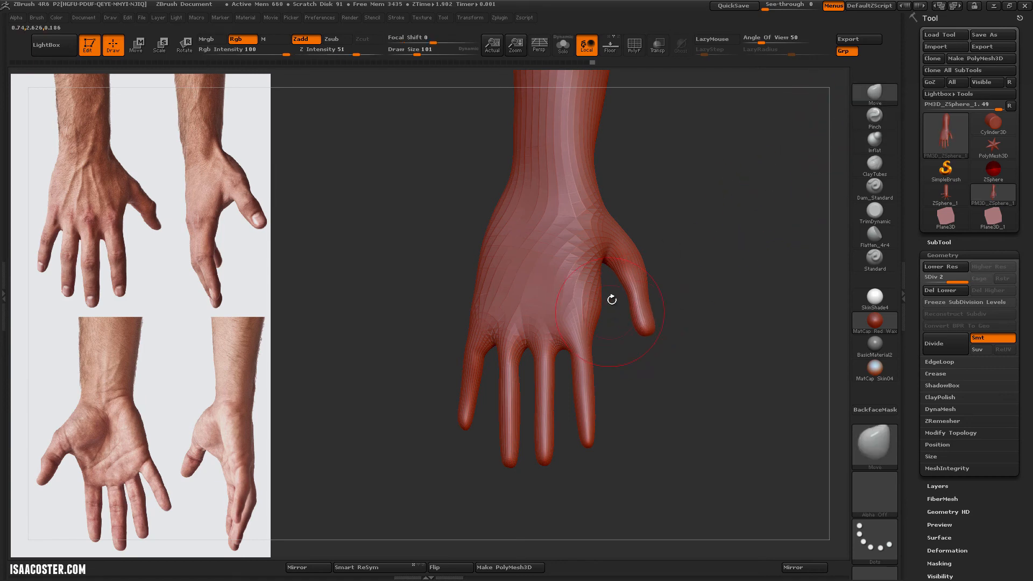
mouse_move(642, 362)
left_mouse_down()
mouse_move(635, 307)
mouse_move(596, 291)
left_mouse_up()
mouse_move(597, 253)
left_mouse_down()
mouse_move(589, 315)
mouse_move(596, 253)
mouse_move(581, 267)
left_mouse_up()
left_click_drag(591, 218, 657, 193)
left_click_drag(669, 257, 772, 198)
Try building up the thumb mound on the palm with the ClayTubes brush at Z Intensity 49
left_click(875, 164)
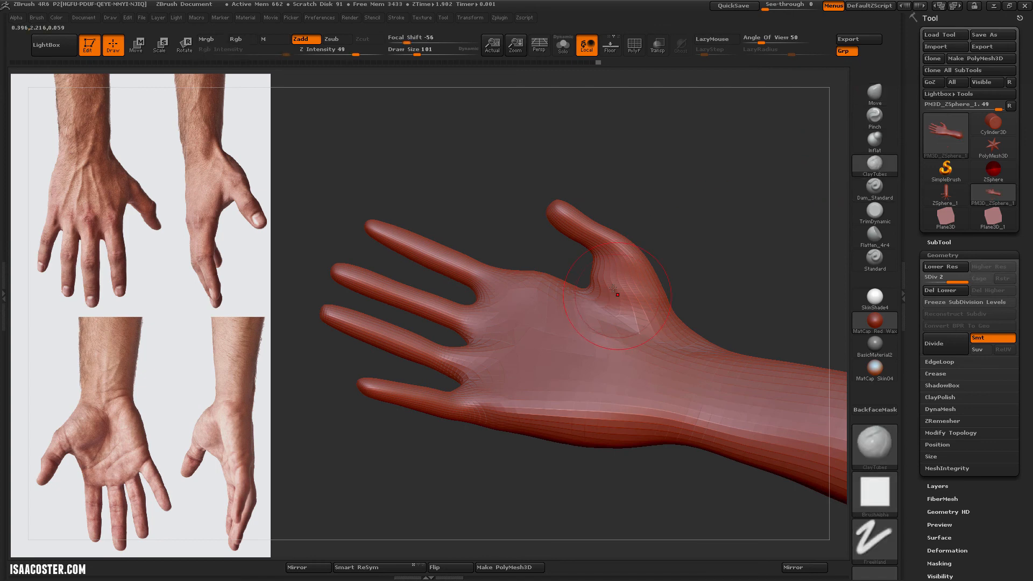
mouse_move(608, 323)
left_mouse_down()
mouse_move(607, 271)
mouse_move(620, 319)
mouse_move(583, 331)
left_mouse_up()
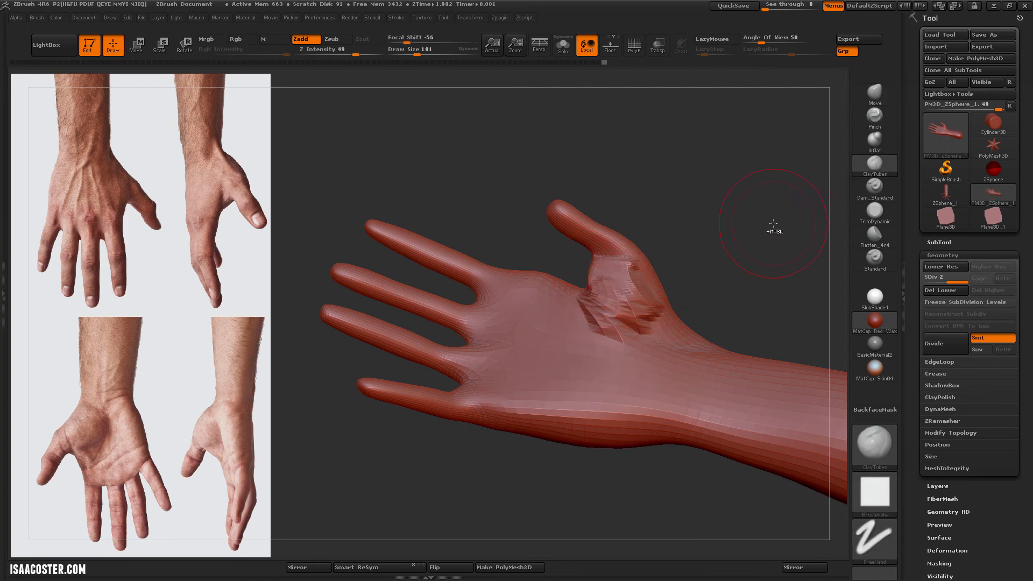
key("ctrl+z")
key("ctrl+z")
key("ctrl+z")
key("ctrl+z")
key("ctrl+z")
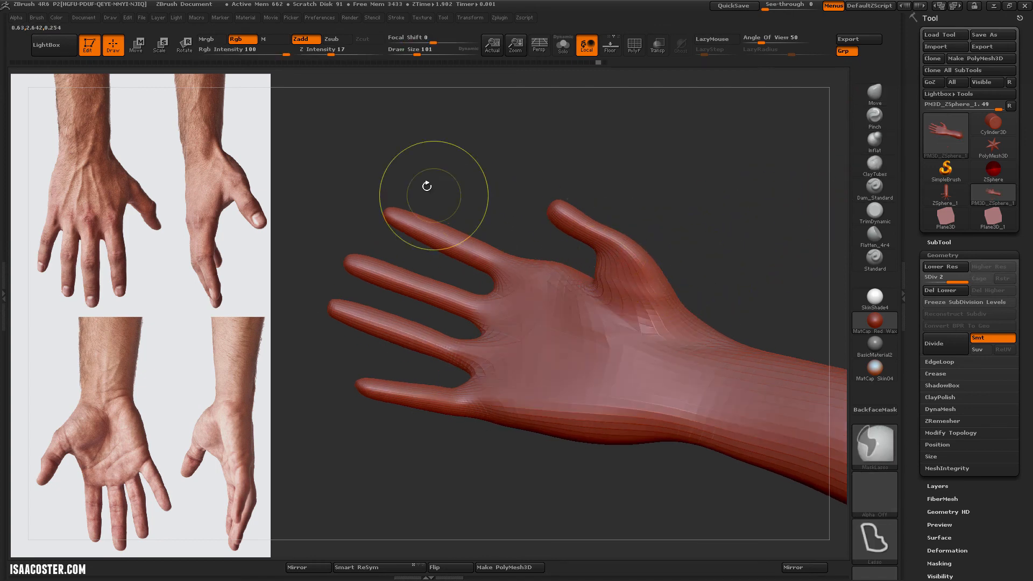
Subdivide the mesh to level 3, then build up and smooth the thumb mound with ClayTubes at Z Intensity 17
left_click_drag(355, 53, 332, 51)
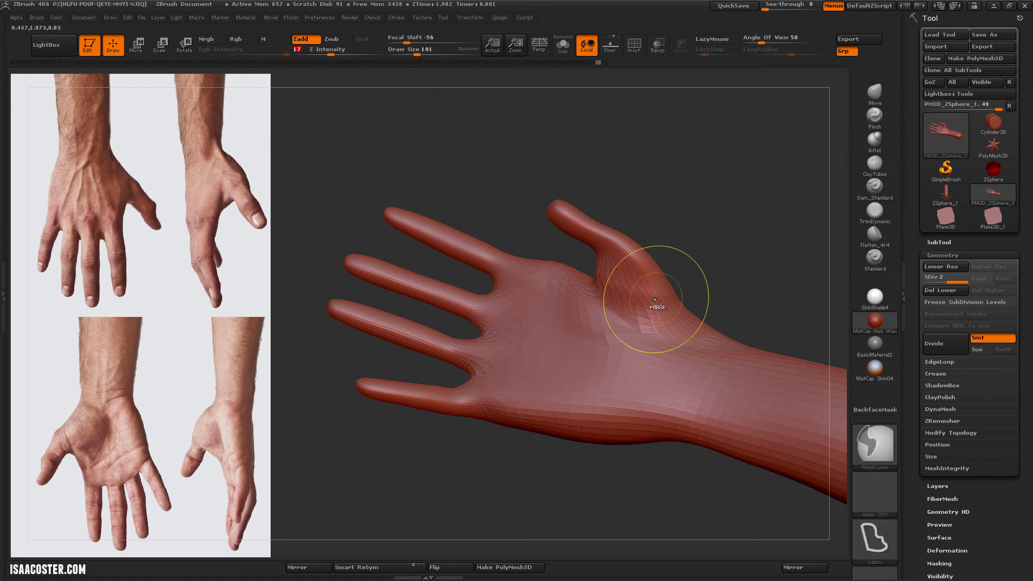
key("ctrl+d")
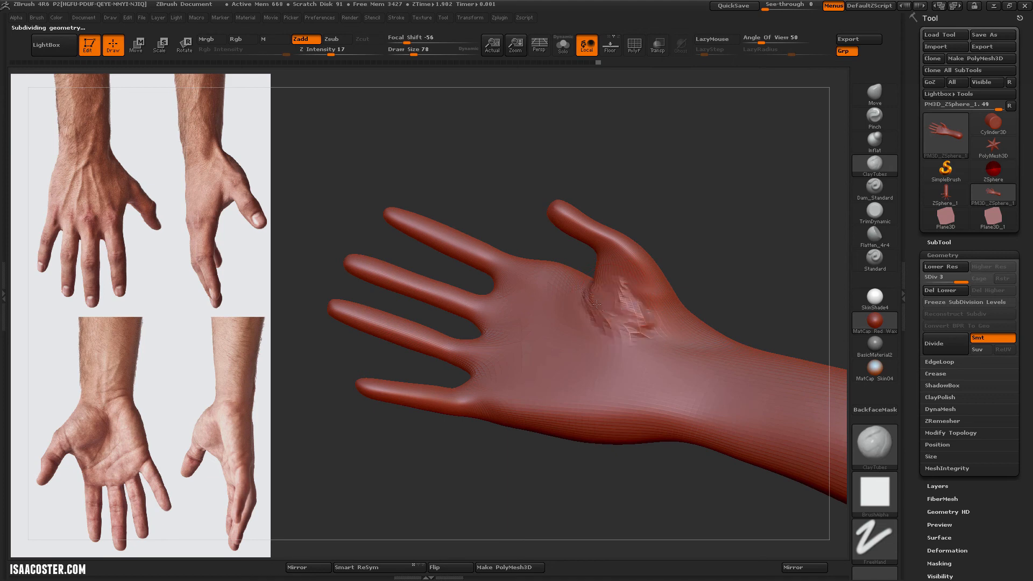
key("shift")
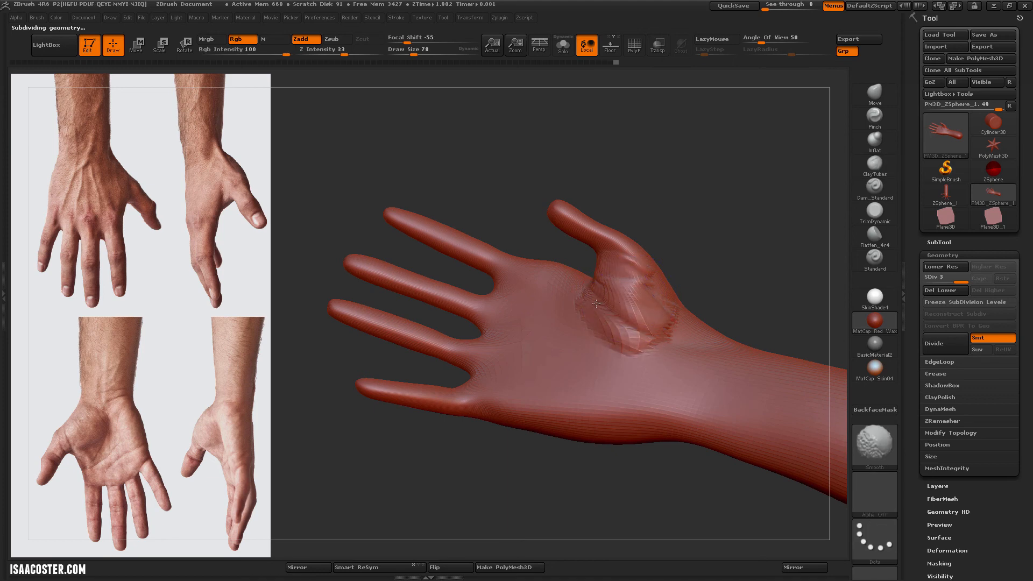
left_click_drag(664, 273, 632, 307, "shift")
Add more ClayTubes volume to the lower thumb mound near the wrist and smooth the ridges
mouse_move(735, 258)
left_mouse_down()
mouse_move(704, 263)
mouse_move(665, 247)
left_mouse_up()
mouse_move(409, 301)
left_mouse_down()
mouse_move(690, 295)
mouse_move(669, 318)
mouse_move(659, 226)
mouse_move(672, 157)
mouse_move(661, 178)
left_mouse_up()
key("shift")
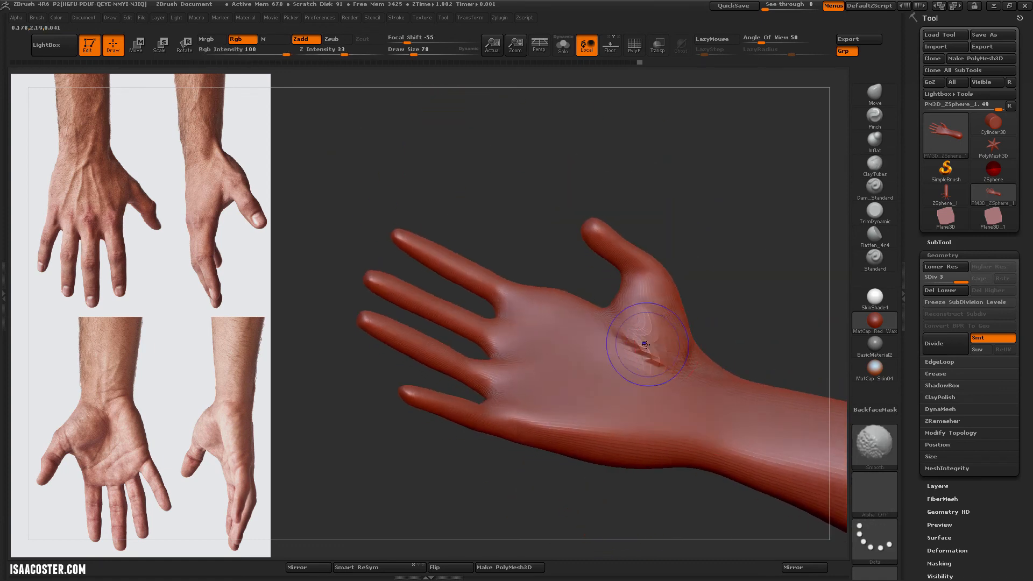
left_click_drag(717, 314, 675, 151)
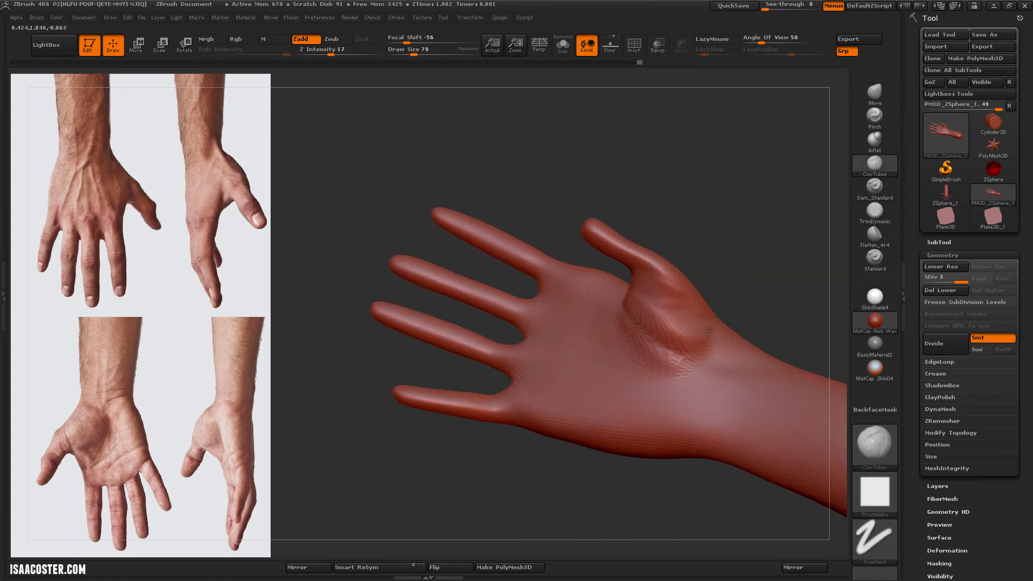
left_click_drag(694, 353, 665, 336)
Build up the little-finger side of the palm with ClayTubes and smooth the strokes
left_click_drag(679, 212, 675, 236)
left_click_drag(573, 393, 656, 404)
key("shift")
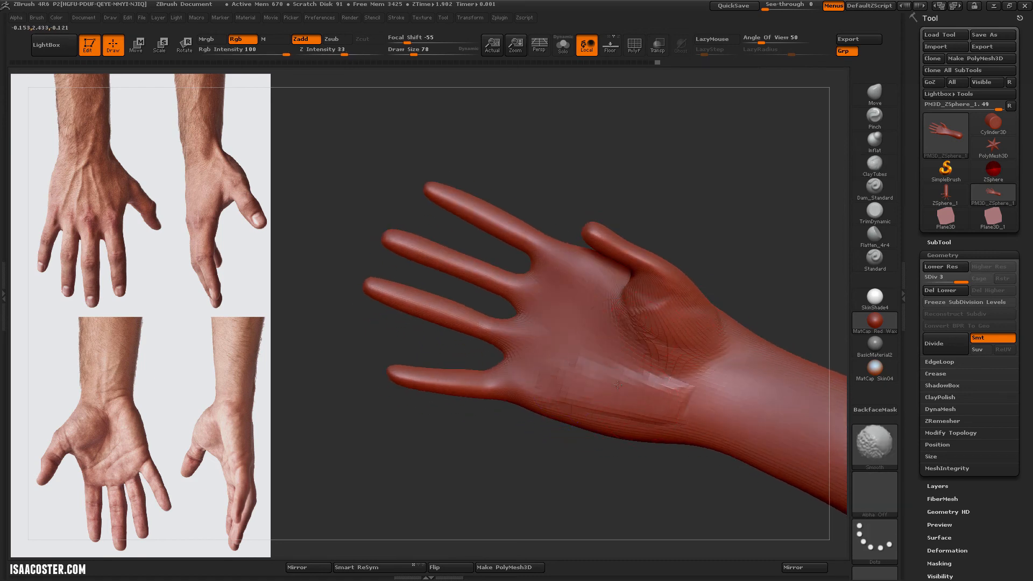
mouse_move(710, 185)
left_mouse_down()
mouse_move(772, 200)
mouse_move(742, 250)
mouse_move(738, 311)
mouse_move(775, 311)
mouse_move(691, 172)
mouse_move(660, 319)
mouse_move(719, 178)
mouse_move(722, 187)
mouse_move(699, 195)
left_mouse_up()
Pull the thumb and its base outward with the Move brush at Draw Size 109
left_click(874, 94)
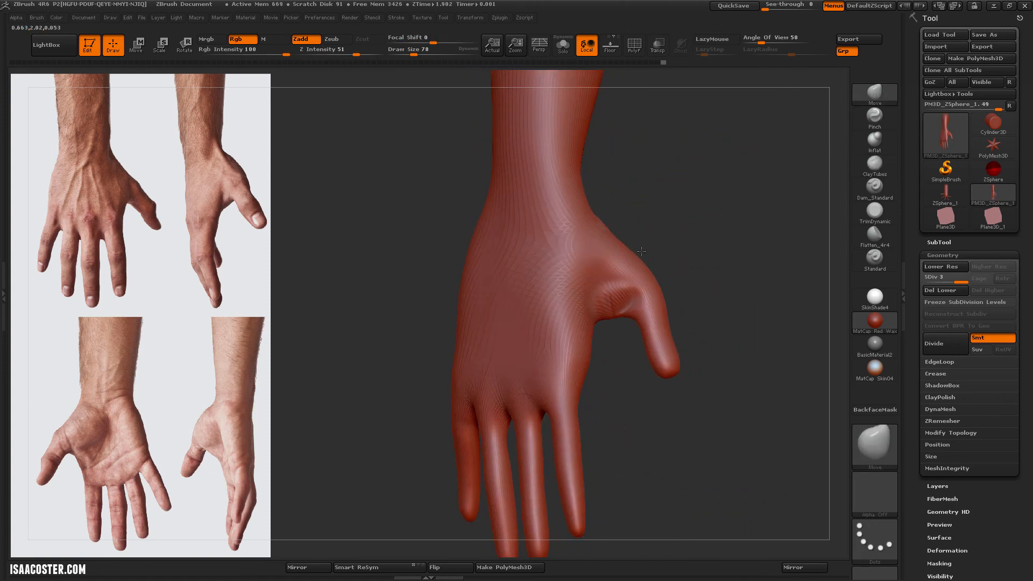
key("s")
left_click_drag(624, 269, 635, 269)
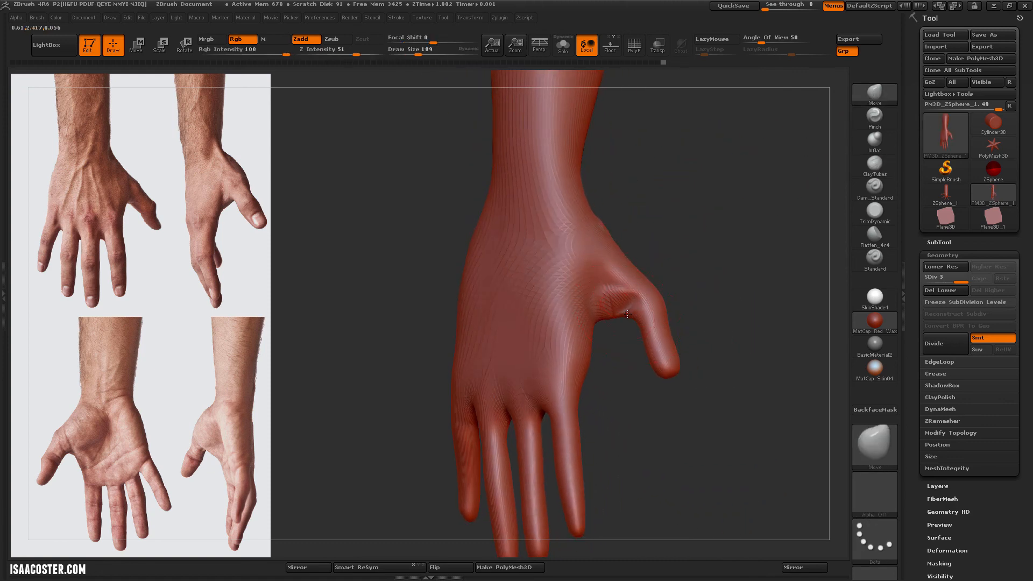
left_click_drag(627, 314, 626, 321)
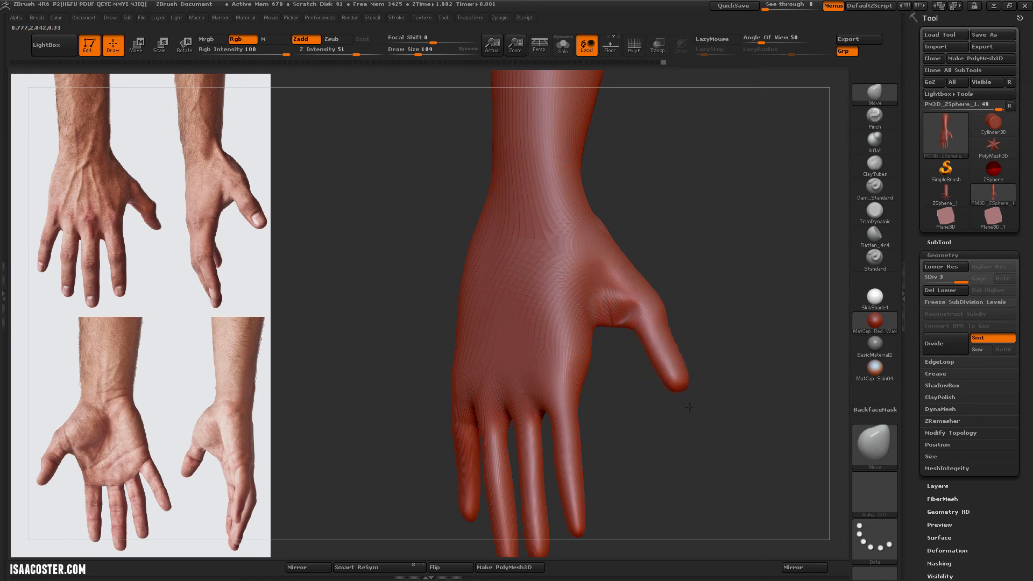
mouse_move(651, 361)
left_mouse_down()
mouse_move(661, 371)
mouse_move(701, 332)
left_mouse_up()
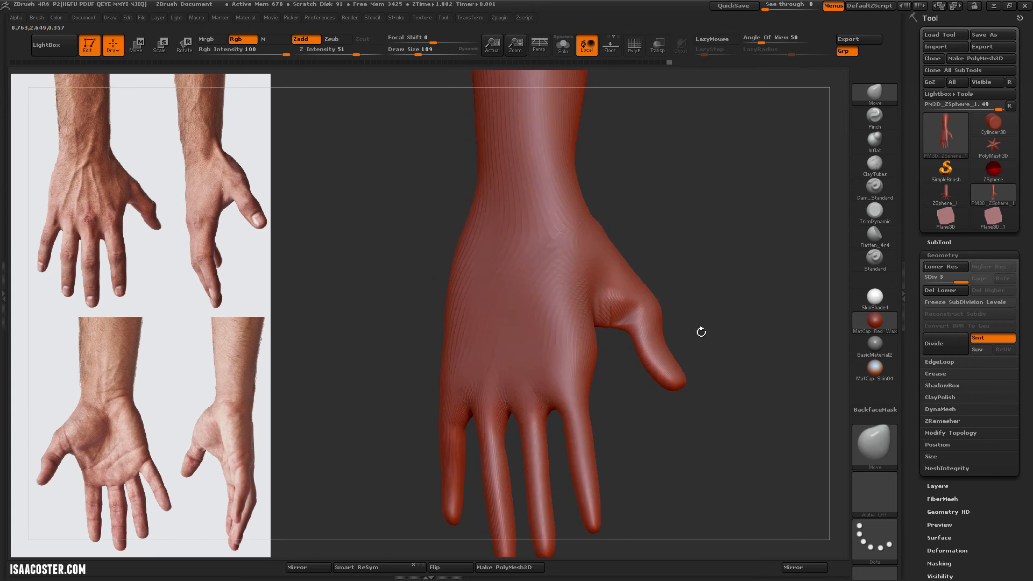
Subdivide the mesh to level 4, then build up the web between thumb and index finger with ClayTubes at Draw Size 35
left_click_drag(818, 243, 726, 259)
left_click(864, 173)
key("ctrl+d")
key("s")
left_click_drag(616, 306, 610, 308)
key("s")
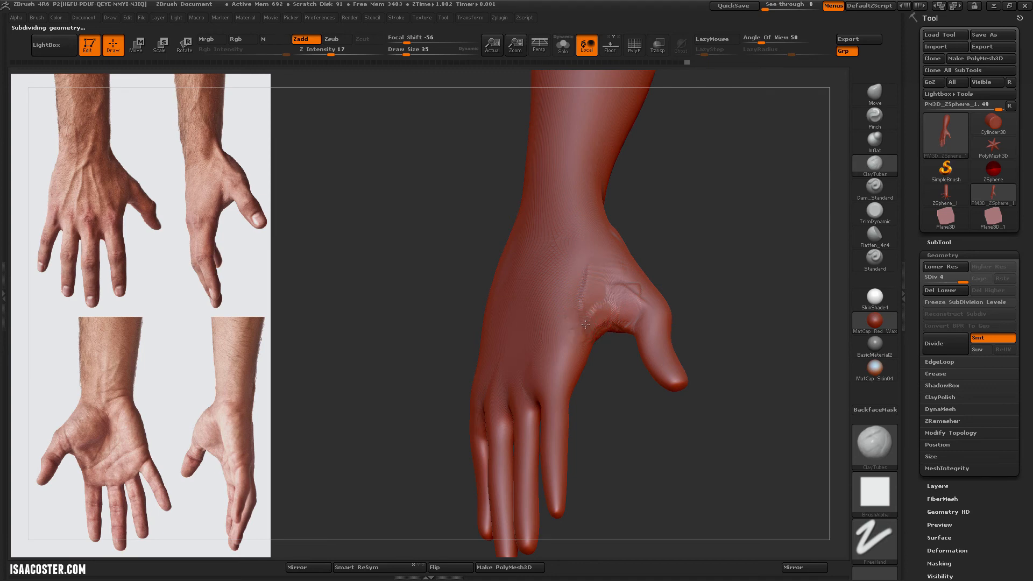
left_click_drag(616, 281, 629, 307)
mouse_move(653, 253)
left_mouse_down()
mouse_move(687, 245)
mouse_move(619, 301)
left_mouse_up()
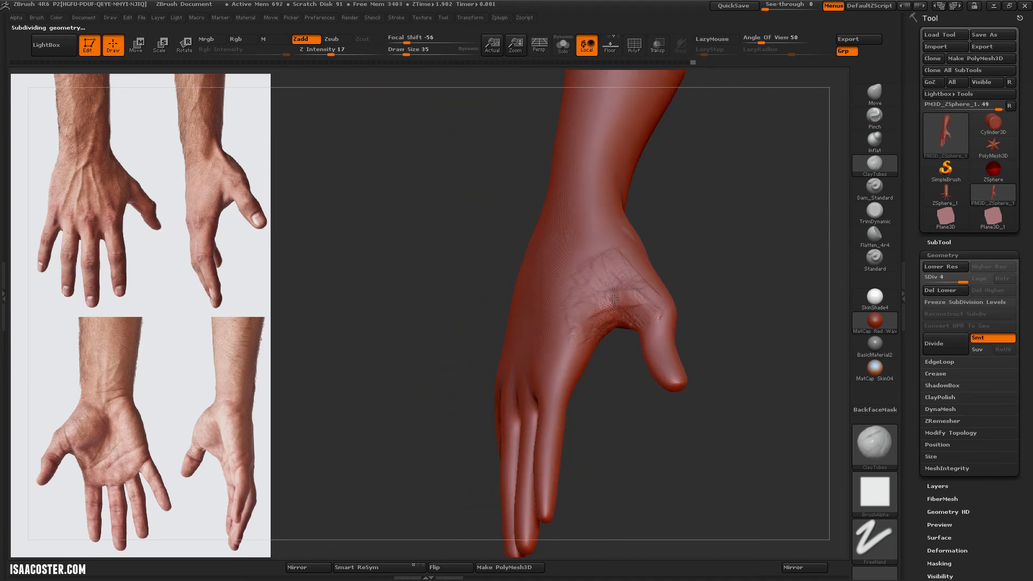
left_click_drag(686, 243, 657, 268)
Add ClayTubes volume over the thumb mound and the palm side of the thumb at Draw Size 50
left_click_drag(503, 308, 477, 320)
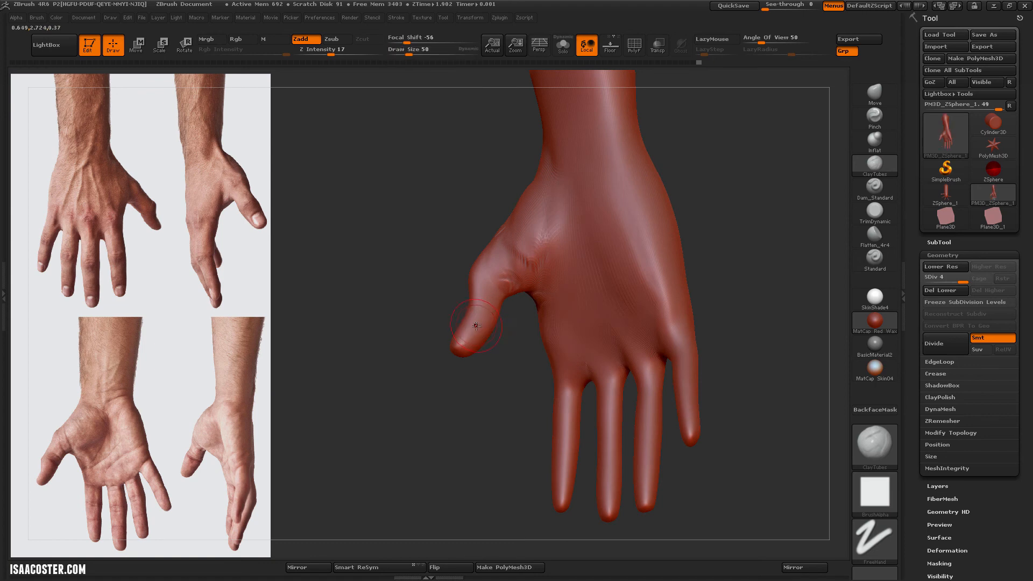
left_click_drag(505, 272, 540, 289)
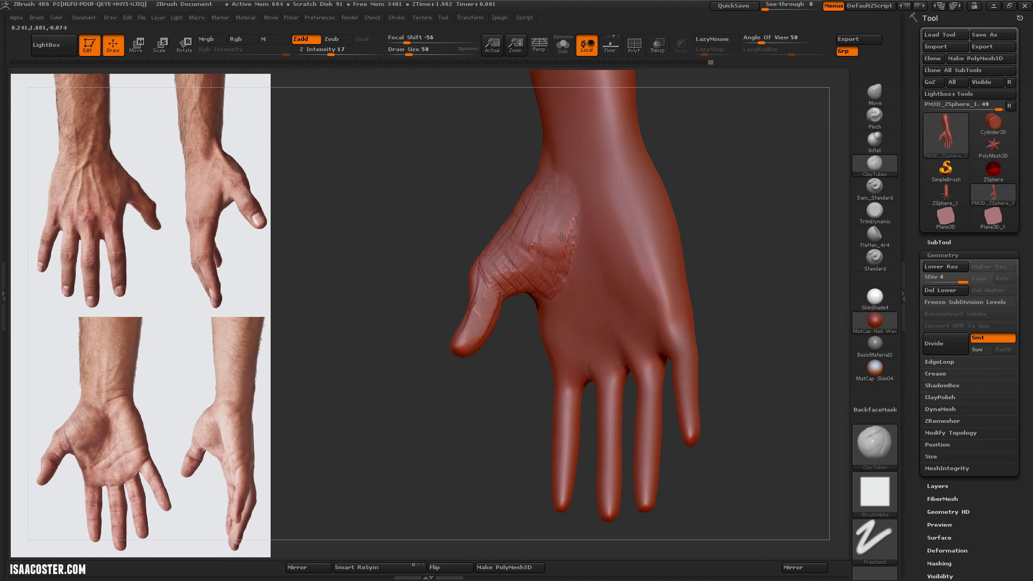
left_click_drag(557, 223, 528, 270)
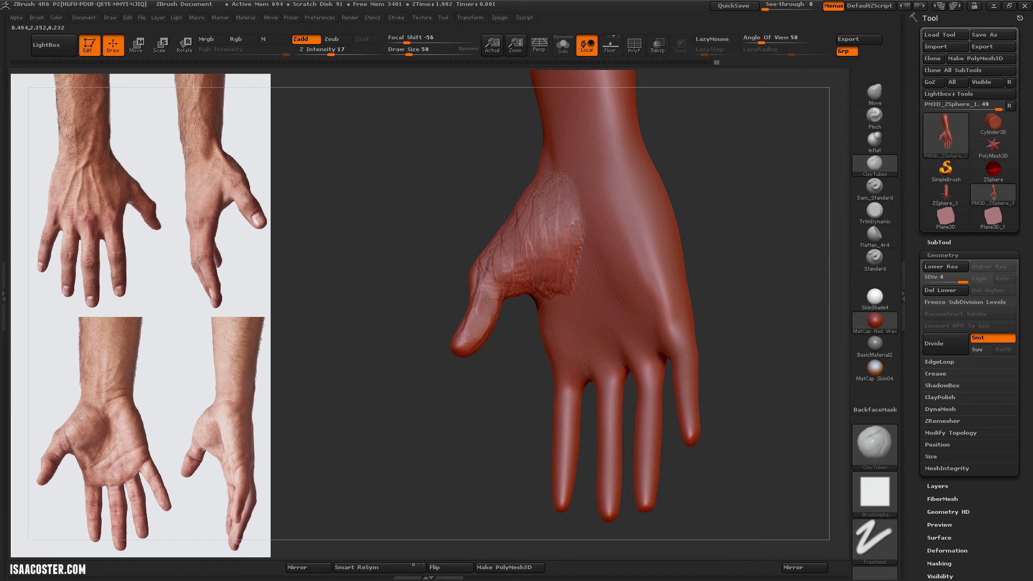
Undo the last ClayTubes strokes on the thumb, turn on BackfaceMask and rebuild the thumb's form
left_click_drag(474, 377, 430, 430)
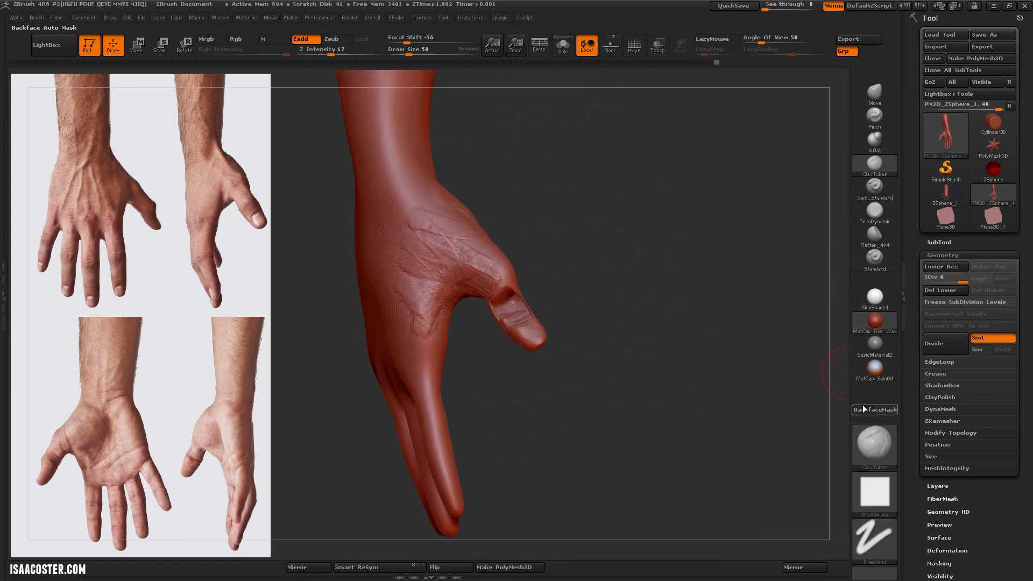
key("ctrl+z")
key("ctrl+z")
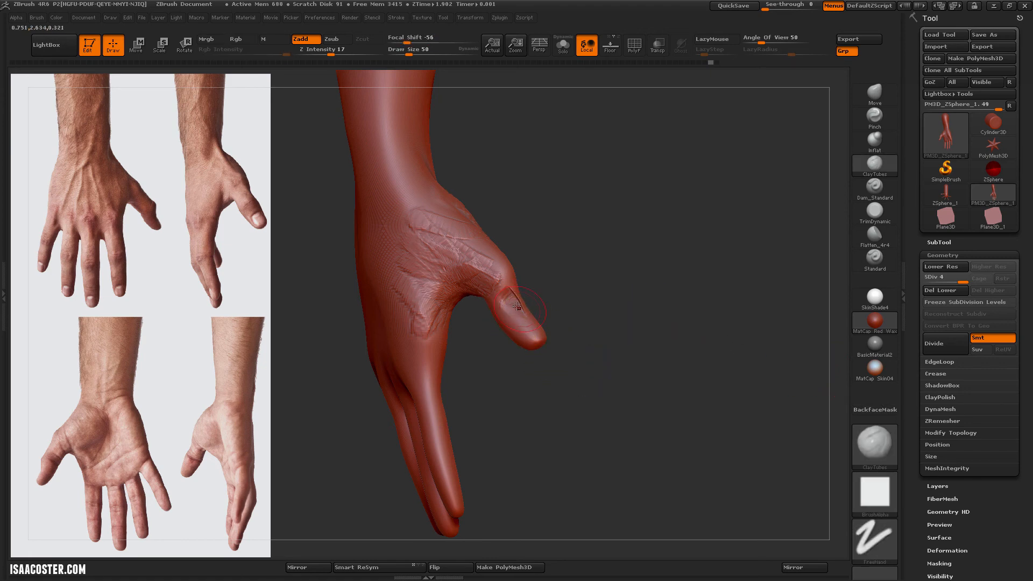
left_click(875, 409)
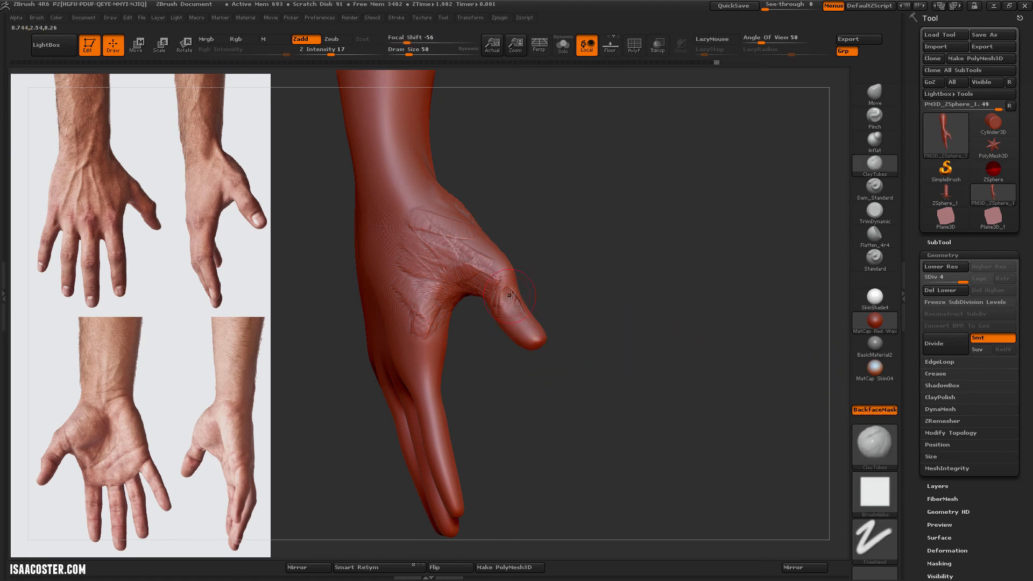
left_click_drag(565, 328, 860, 144)
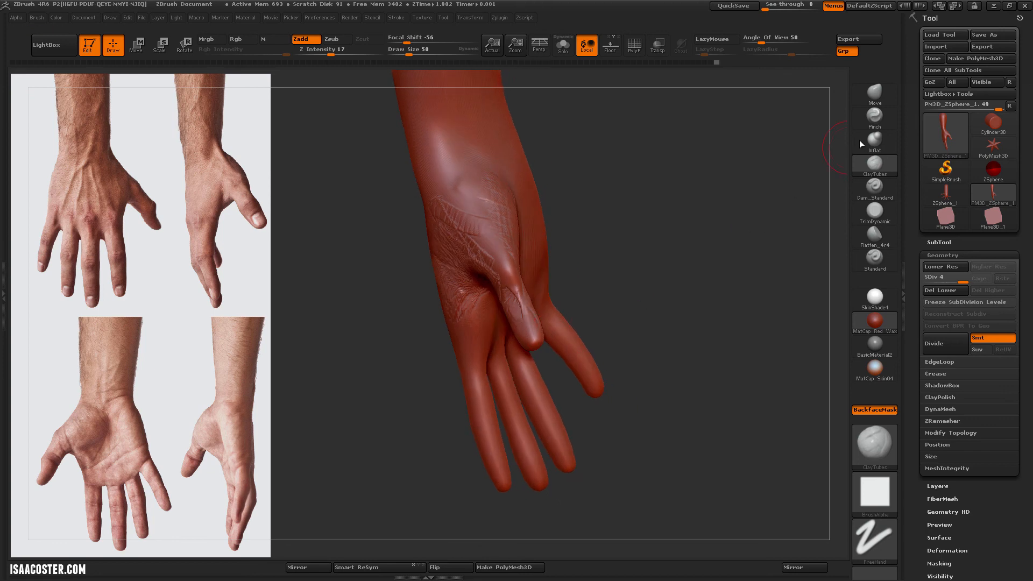
Thicken the thumb with the Inflat brush at Z Intensity 10, then smooth the thumb and the mound's ridges
left_click(861, 142)
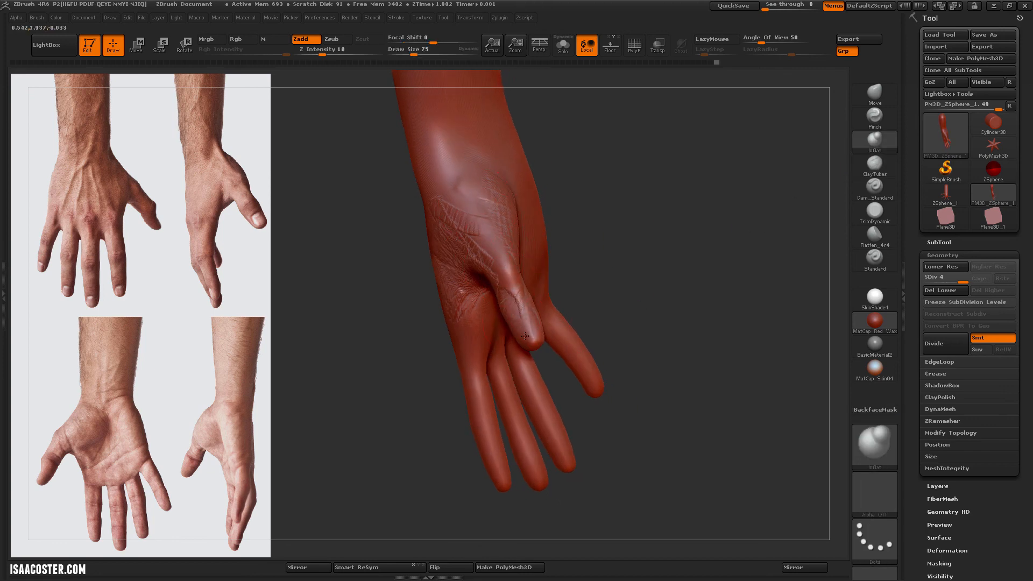
key("shift")
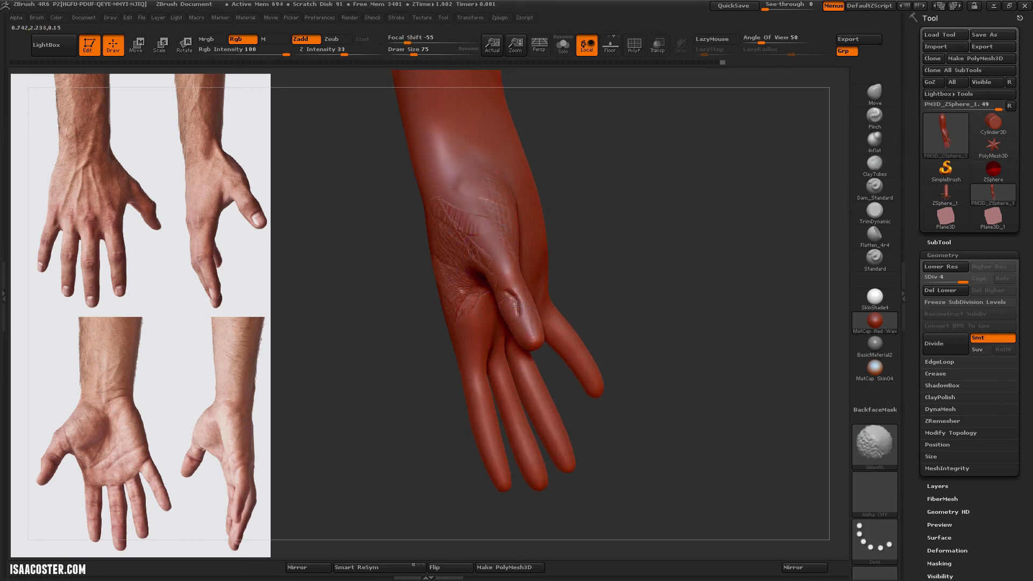
left_click_drag(516, 306, 519, 317, "shift")
mouse_move(604, 264)
left_mouse_down()
mouse_move(616, 253)
mouse_move(634, 300)
left_mouse_up()
left_click_drag(549, 336, 548, 345, "shift")
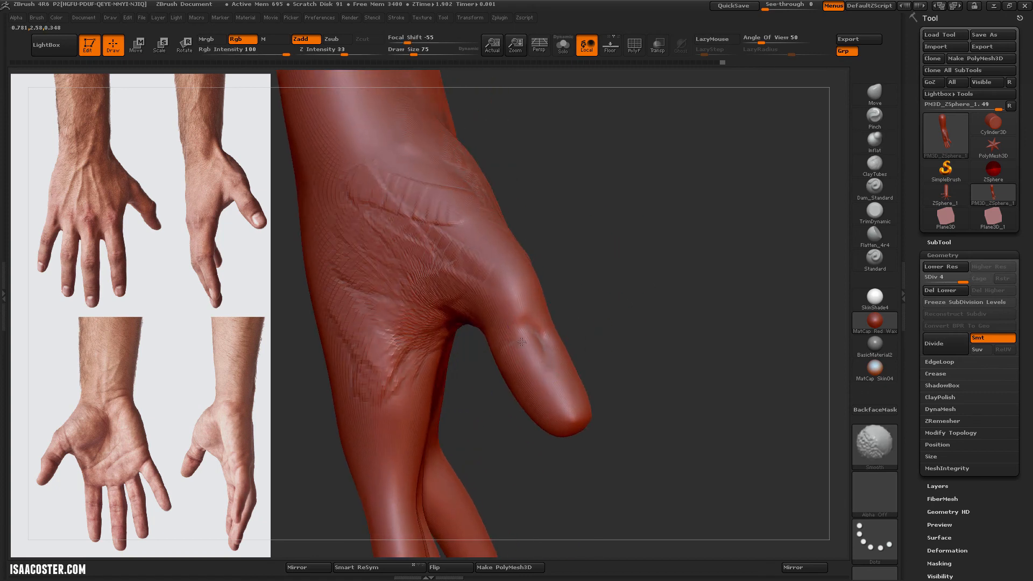
left_click_drag(645, 349, 480, 357)
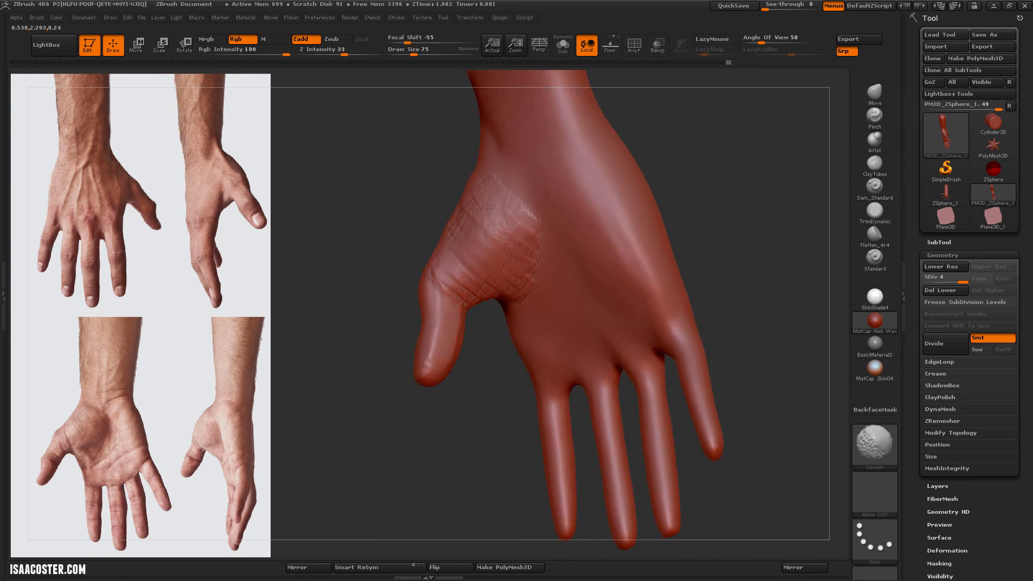
Reshape the thumb and little finger with the Move brush at Draw Size 82
mouse_move(487, 415)
left_mouse_down()
mouse_move(567, 373)
mouse_move(639, 406)
mouse_move(651, 323)
mouse_move(682, 337)
mouse_move(783, 180)
left_mouse_up()
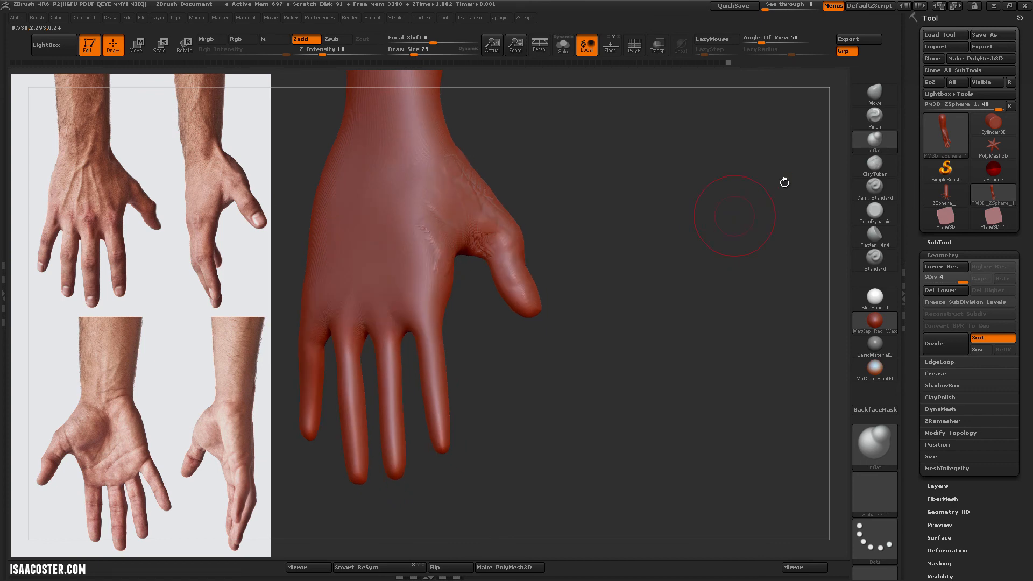
left_click(874, 94)
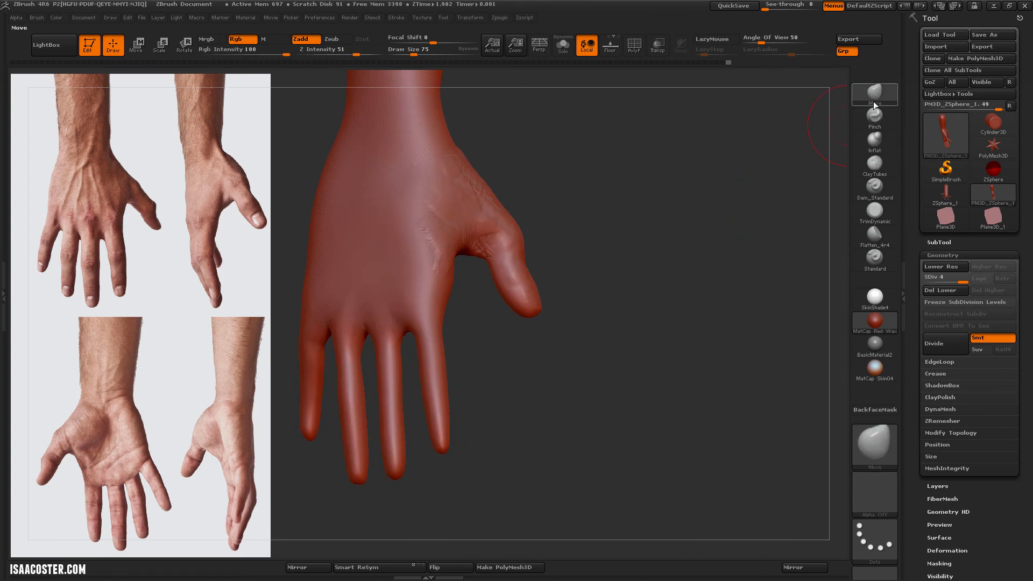
key("s")
left_click(525, 293)
mouse_move(521, 292)
left_mouse_down()
mouse_move(604, 380)
mouse_move(588, 351)
mouse_move(533, 380)
mouse_move(444, 392)
left_mouse_up()
key("s")
left_click(586, 355)
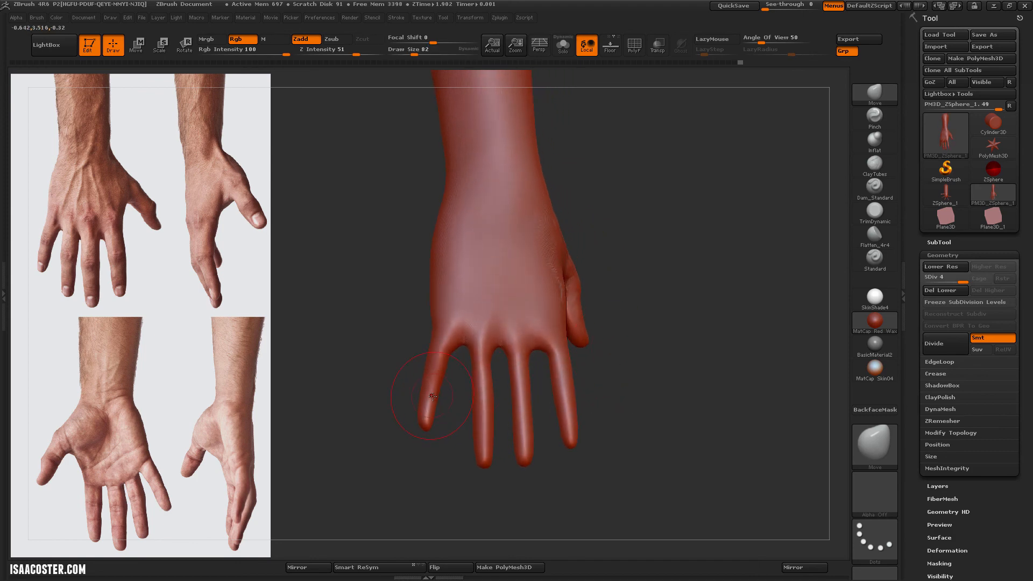
Straighten the little finger from the side with the Move brush at Draw Size 109, then reduce the brush to 72
mouse_move(396, 325)
left_mouse_down()
mouse_move(427, 302)
mouse_move(509, 292)
mouse_move(540, 328)
mouse_move(604, 301)
mouse_move(628, 315)
mouse_move(659, 293)
left_mouse_up()
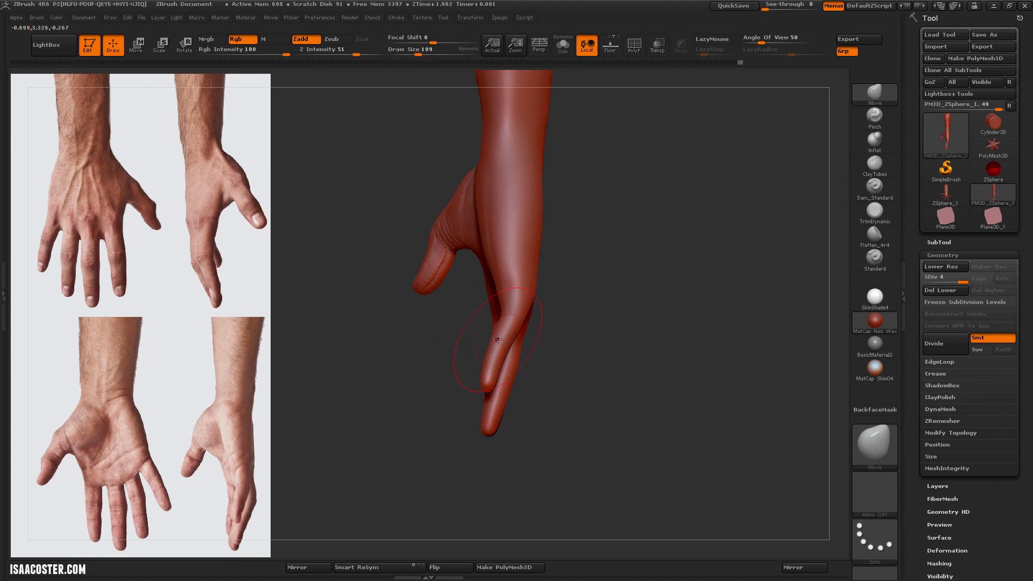
left_click_drag(498, 339, 512, 343)
key("s")
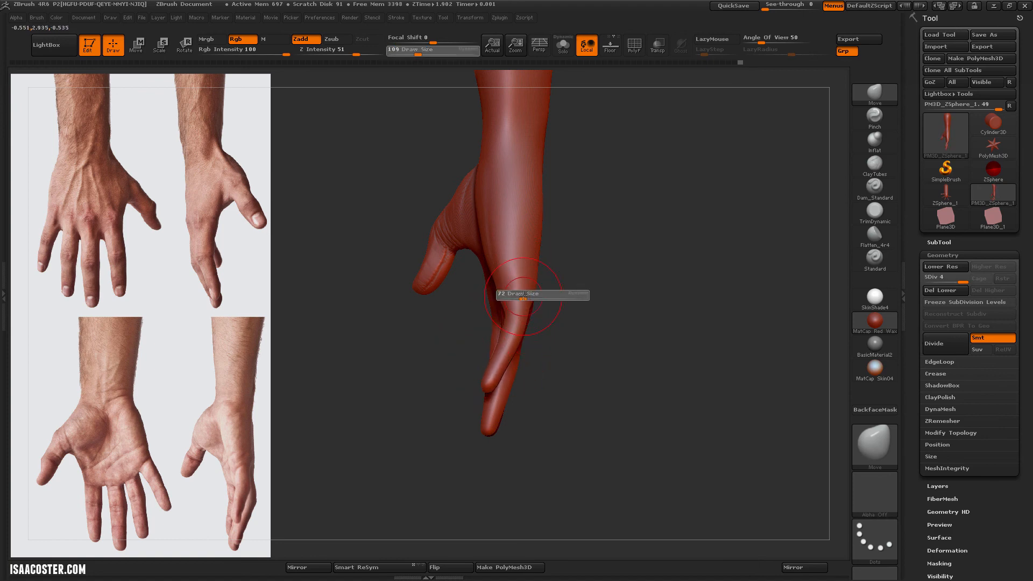
left_click(522, 296)
Smooth the thumb web and mound, then adjust the index finger with the Move brush at Draw Size 89
mouse_move(540, 292)
left_mouse_down()
mouse_move(506, 280)
mouse_move(604, 341)
left_mouse_up()
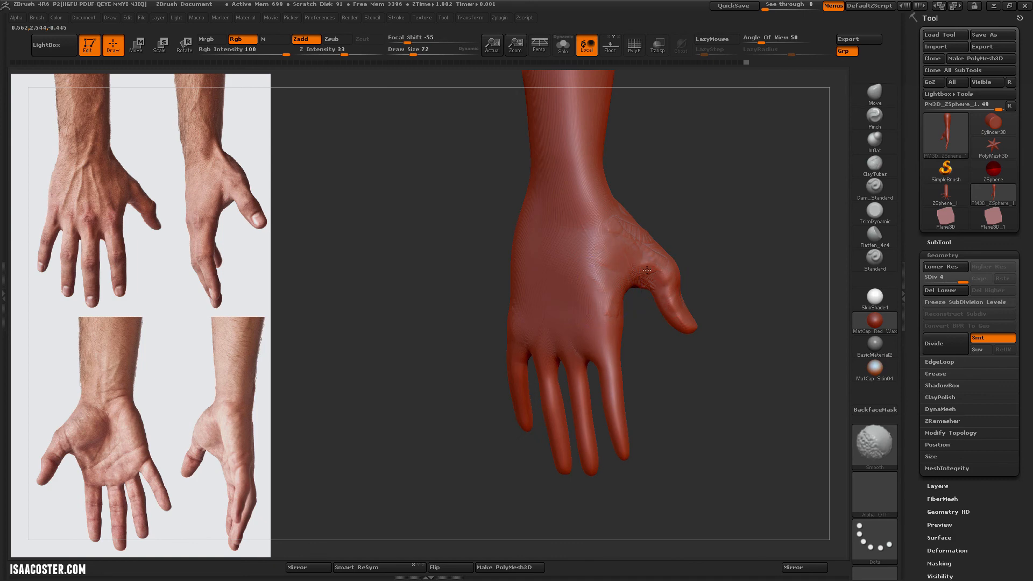
mouse_move(701, 222)
left_mouse_down()
mouse_move(717, 215)
mouse_move(554, 365)
mouse_move(573, 369)
left_mouse_up()
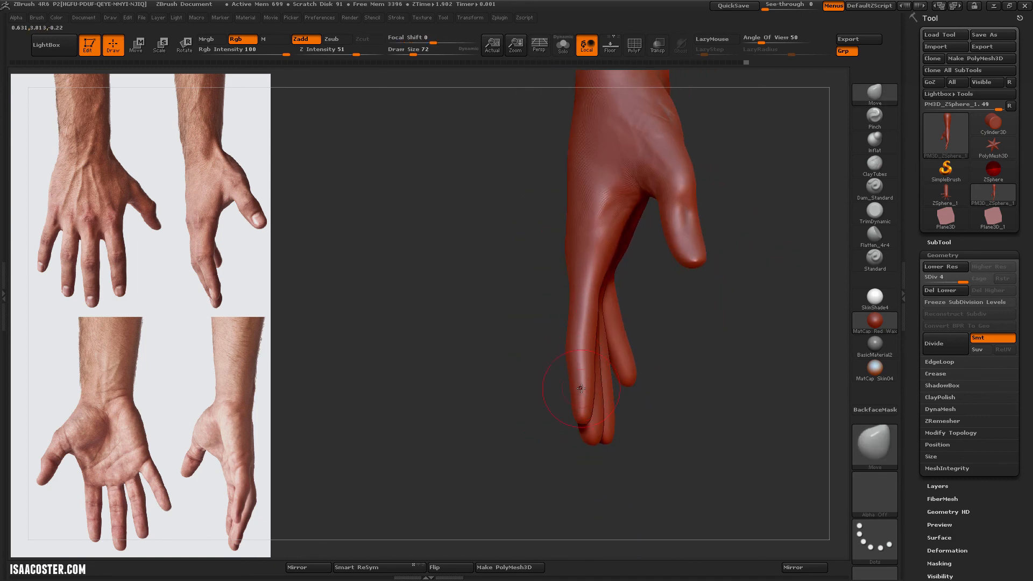
key("bracketright")
left_click_drag(651, 314, 581, 296)
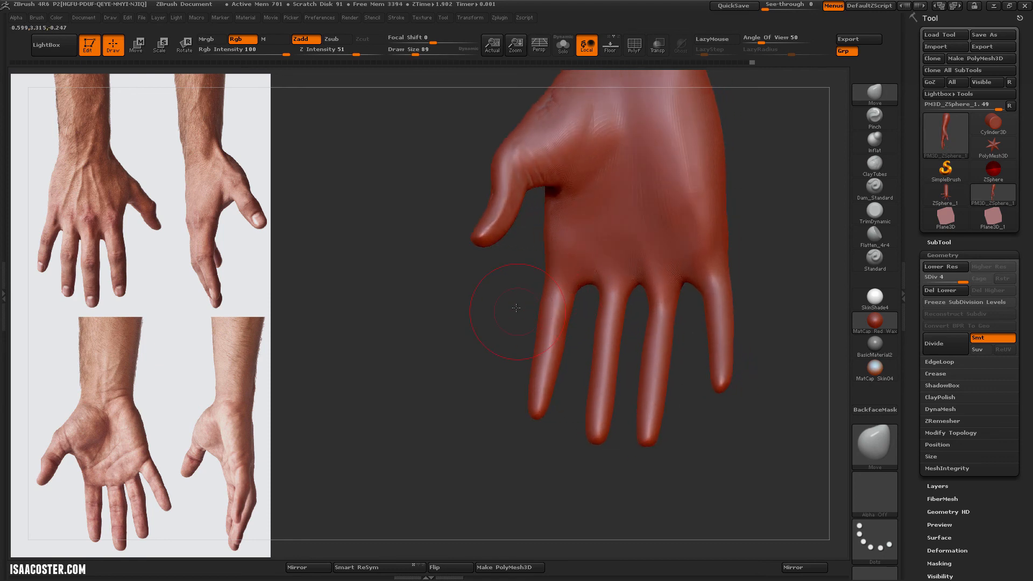
left_click_drag(764, 215, 656, 324, "alt")
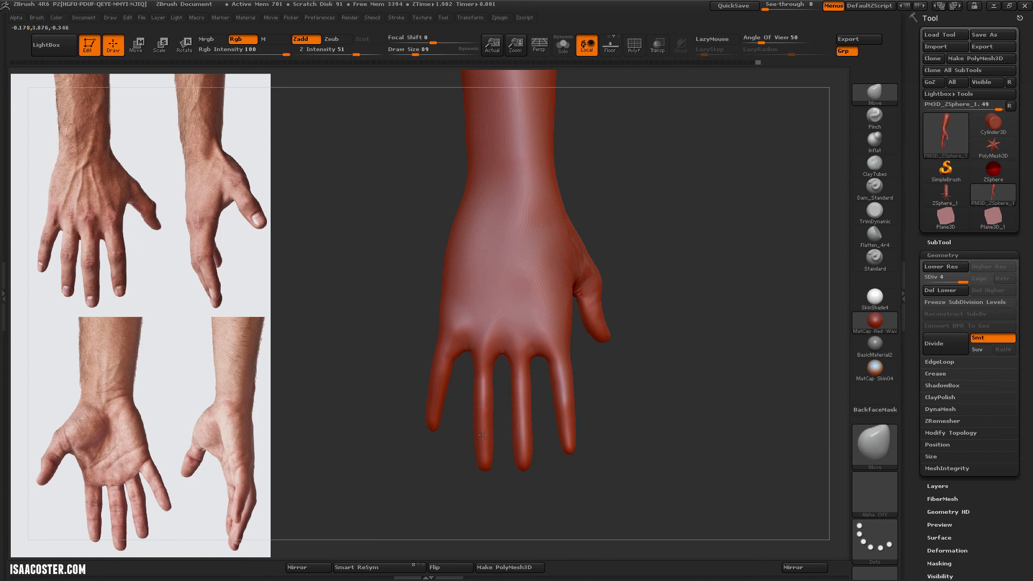
left_click(941, 199)
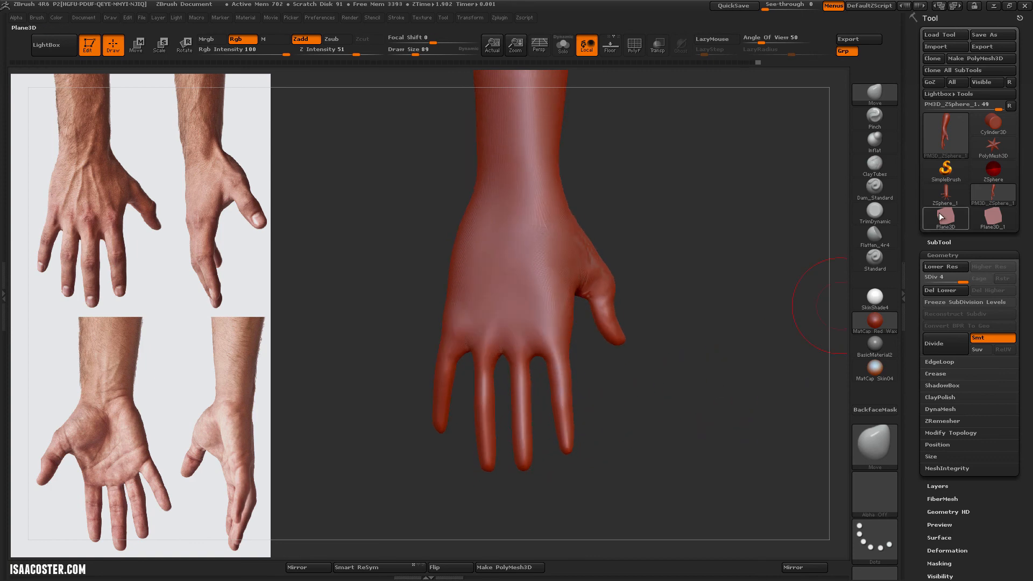
left_click_drag(723, 338, 729, 391, "shift")
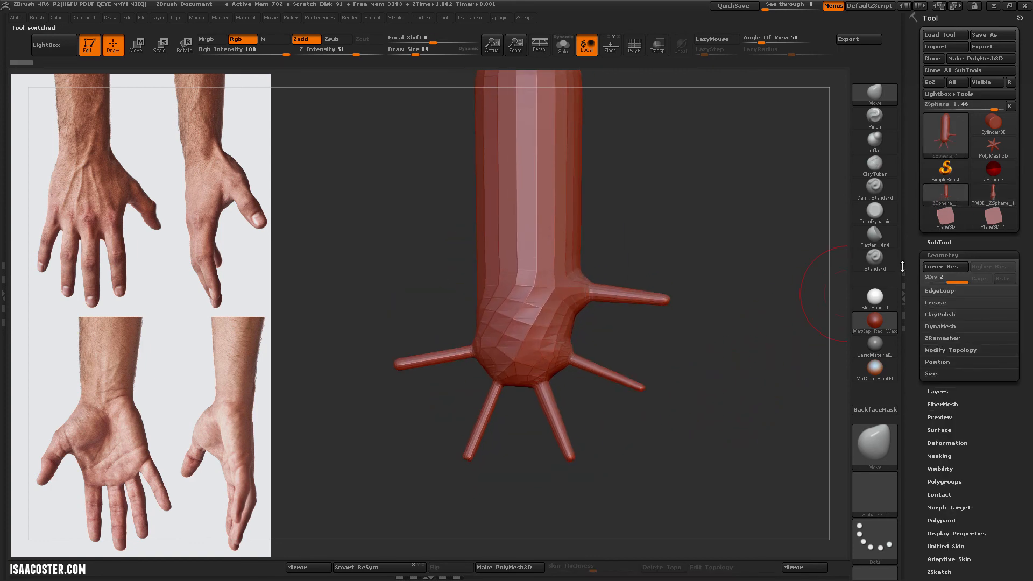
left_click(994, 202)
Examine the hand and forearm proportions from the palm, back and thumb sides against the reference photos
mouse_move(708, 342)
left_mouse_down()
mouse_move(696, 329)
mouse_move(703, 306)
mouse_move(634, 312)
mouse_move(673, 322)
mouse_move(619, 307)
mouse_move(660, 252)
mouse_move(676, 281)
mouse_move(689, 233)
mouse_move(645, 226)
mouse_move(663, 254)
left_mouse_up()
mouse_move(644, 296)
left_mouse_down()
mouse_move(629, 280)
mouse_move(660, 298)
mouse_move(698, 371)
mouse_move(614, 375)
mouse_move(654, 352)
left_mouse_up()
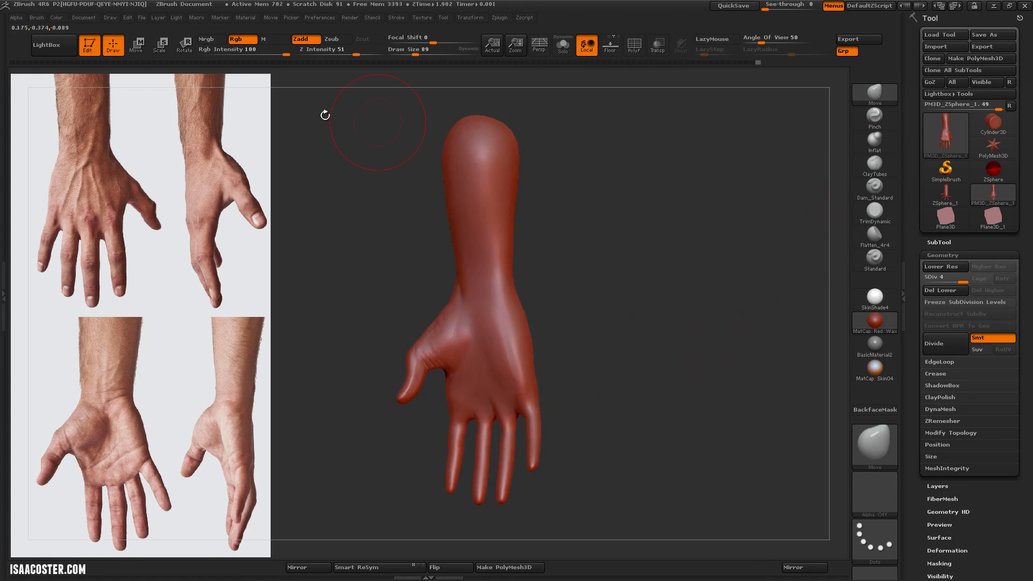
left_click_drag(609, 231, 698, 290)
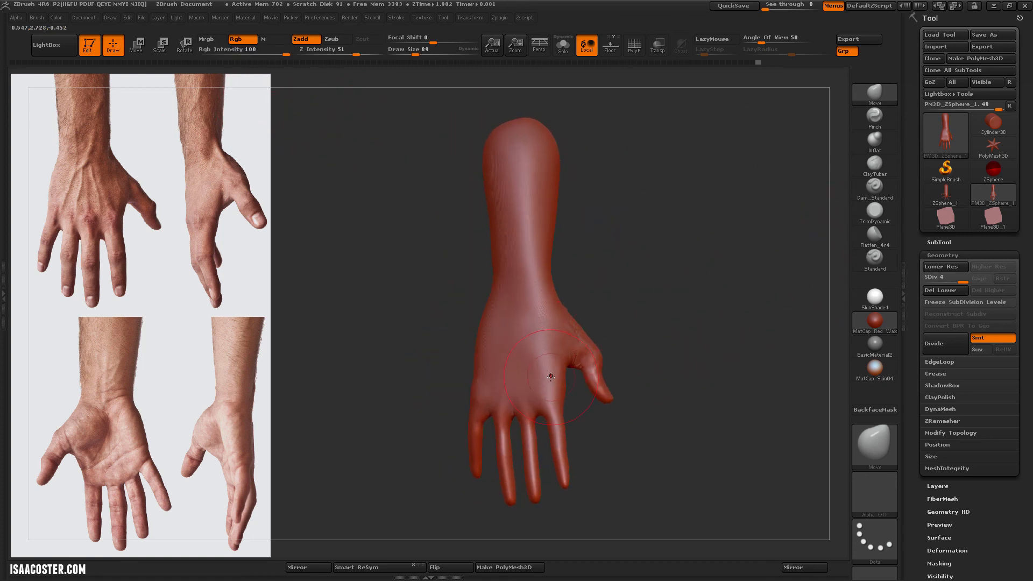
left_click_drag(624, 365, 590, 238)
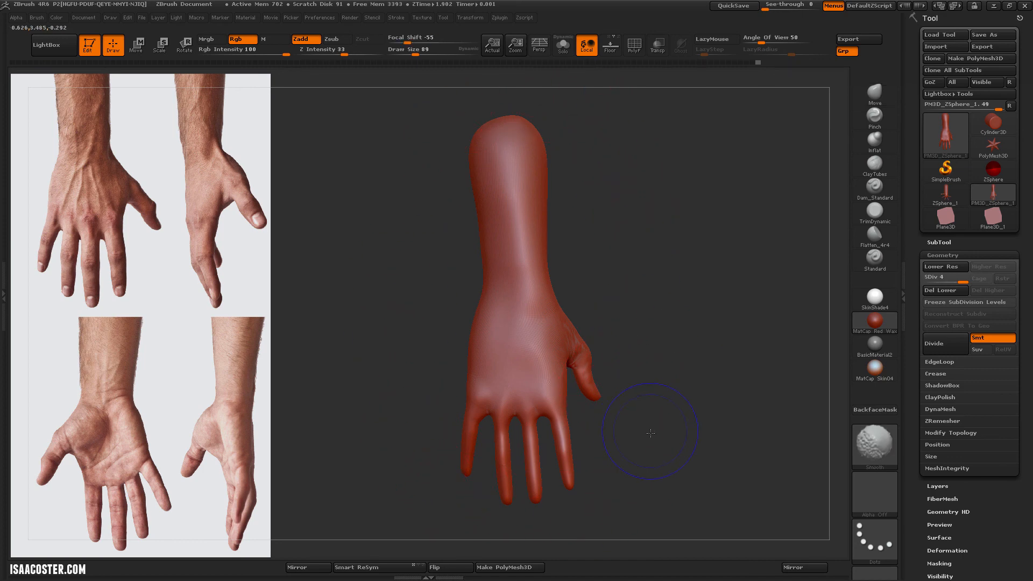
left_click_drag(653, 431, 578, 352)
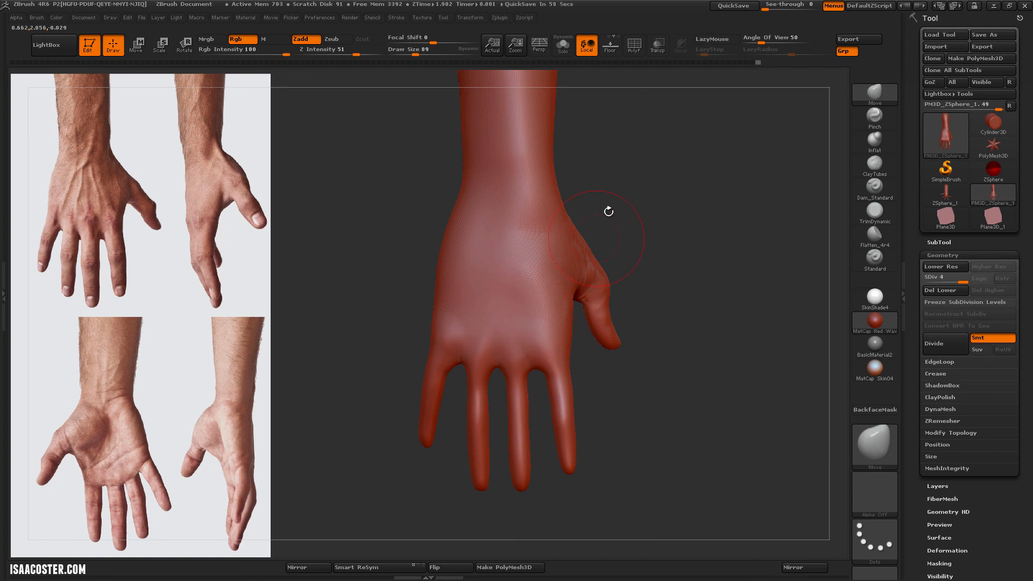
left_click_drag(609, 211, 640, 259)
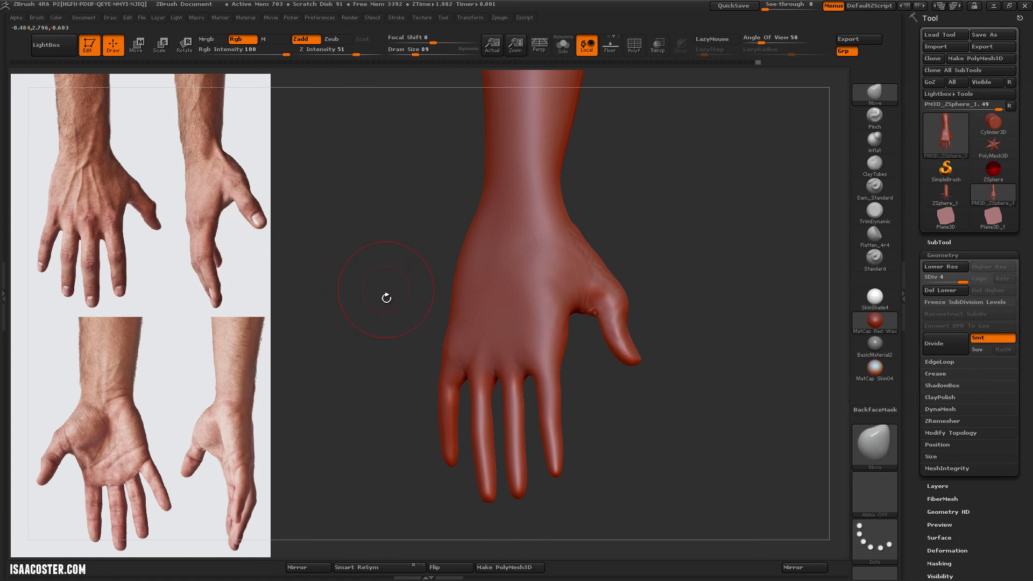
left_click_drag(385, 296, 403, 346)
left_click_drag(670, 398, 681, 423)
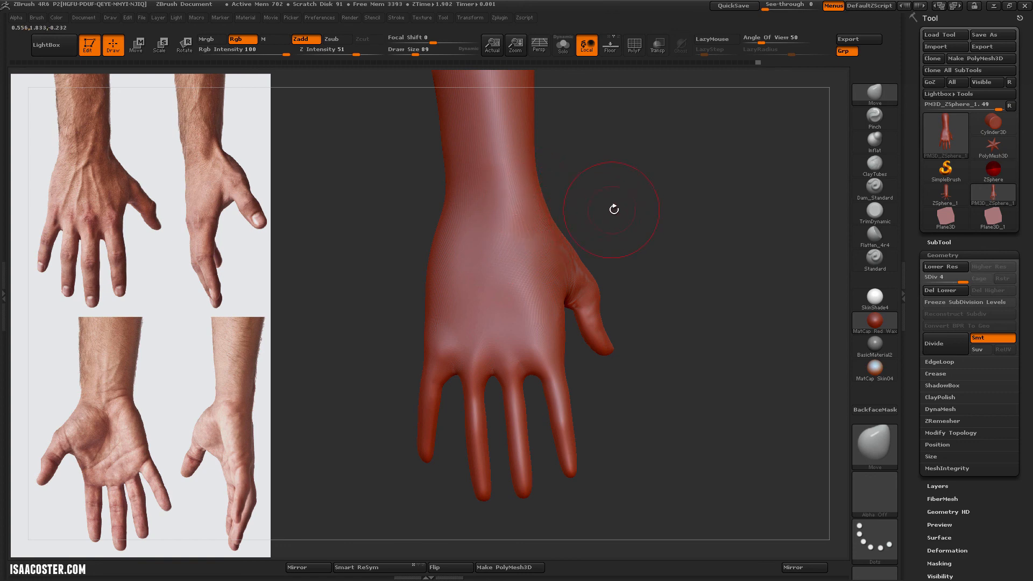
left_click_drag(614, 209, 436, 256)
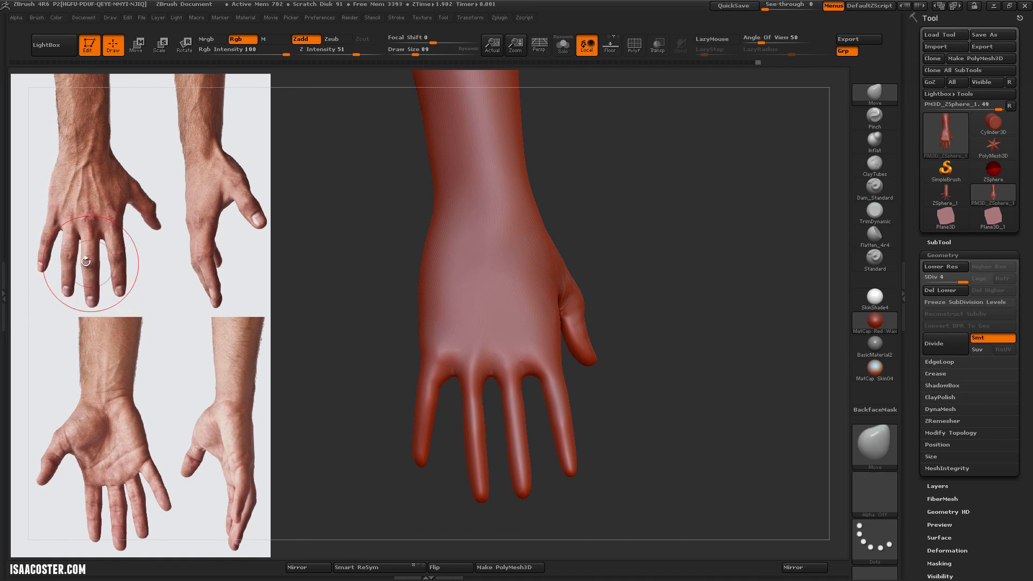
Subdivide the hand mesh to level 5 and choose the Dam_Standard brush for carving creases
left_click_drag(666, 245, 704, 251)
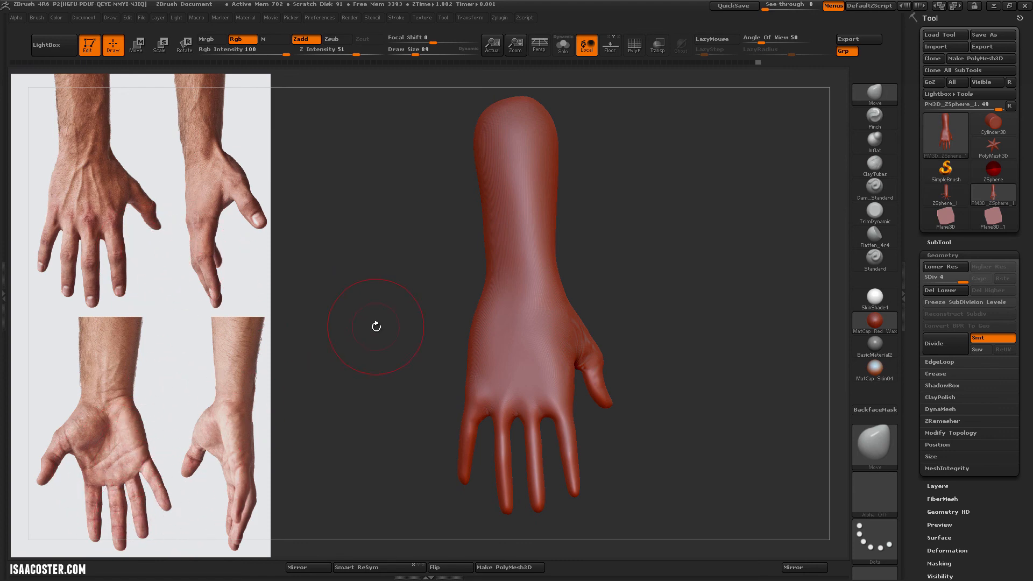
left_click_drag(376, 323, 387, 335)
key("ctrl+d")
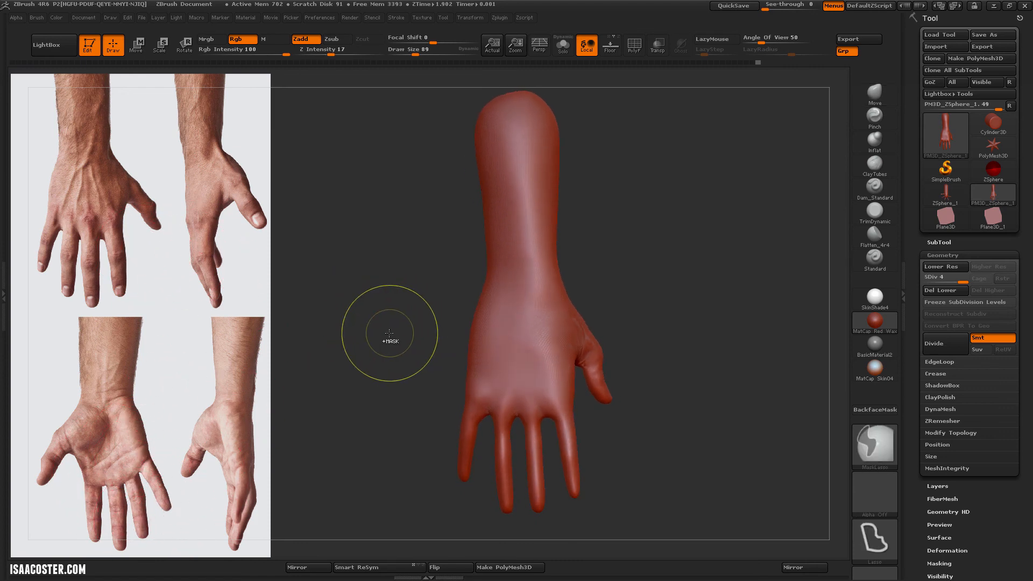
left_click(870, 193)
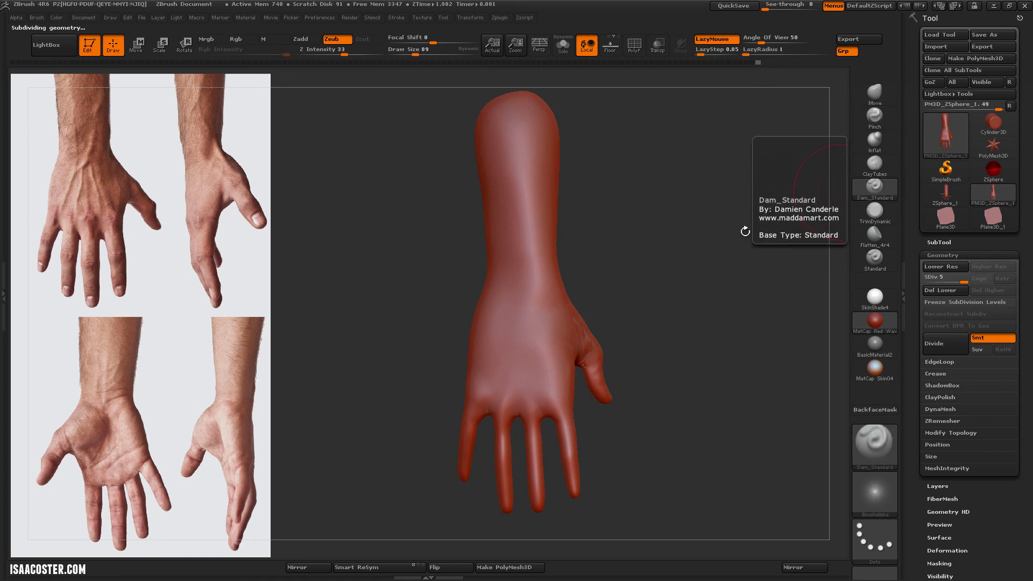
mouse_move(745, 232)
left_mouse_down("alt")
mouse_move(649, 334)
mouse_move(645, 323)
left_mouse_up("alt")
Carve the palm crease around the thumb mound with Dam_Standard at Draw Size 72 and Z Intensity 16
left_click_drag(333, 51, 316, 51)
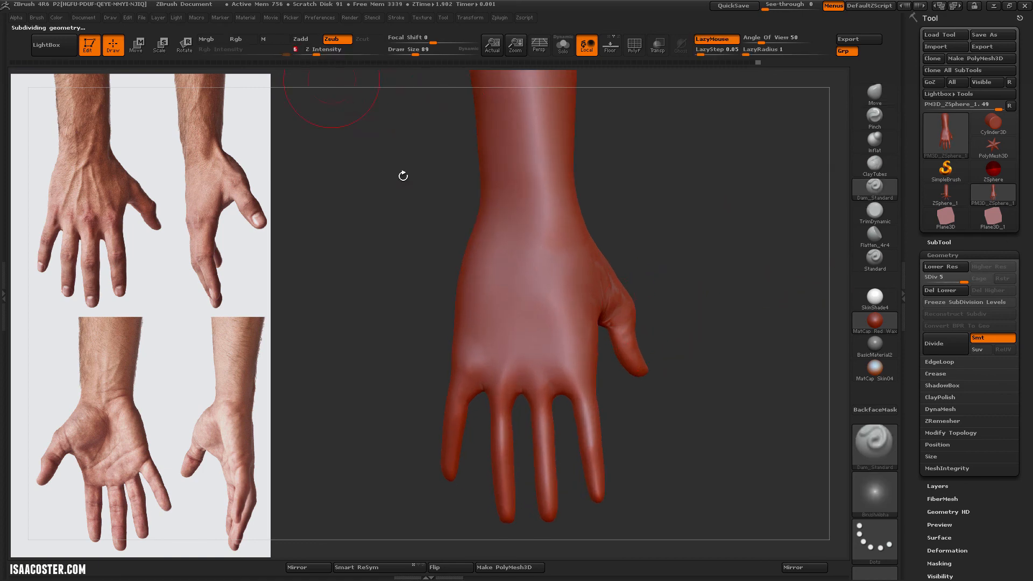
left_click_drag(462, 264, 599, 215)
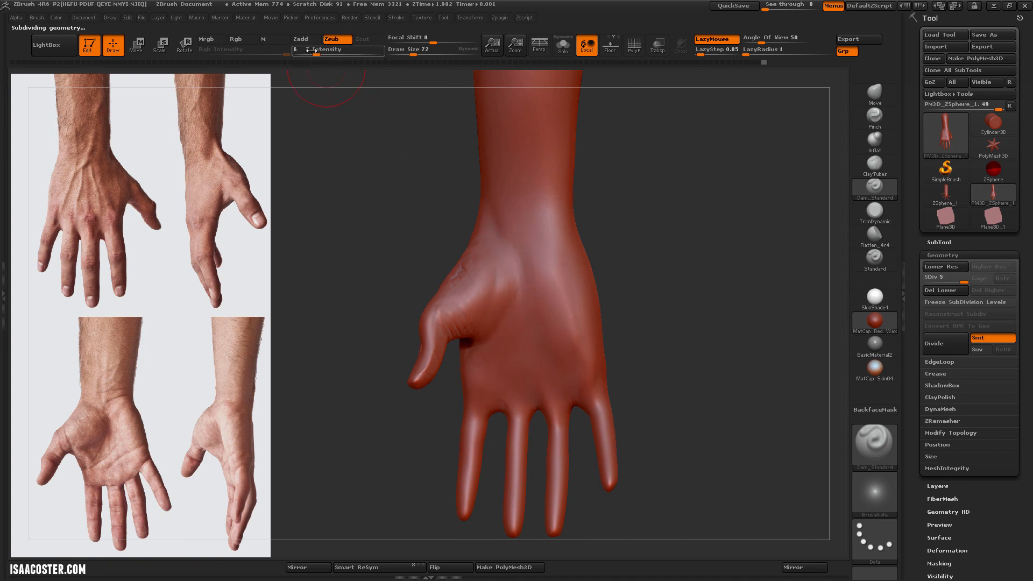
left_click_drag(312, 49, 330, 50)
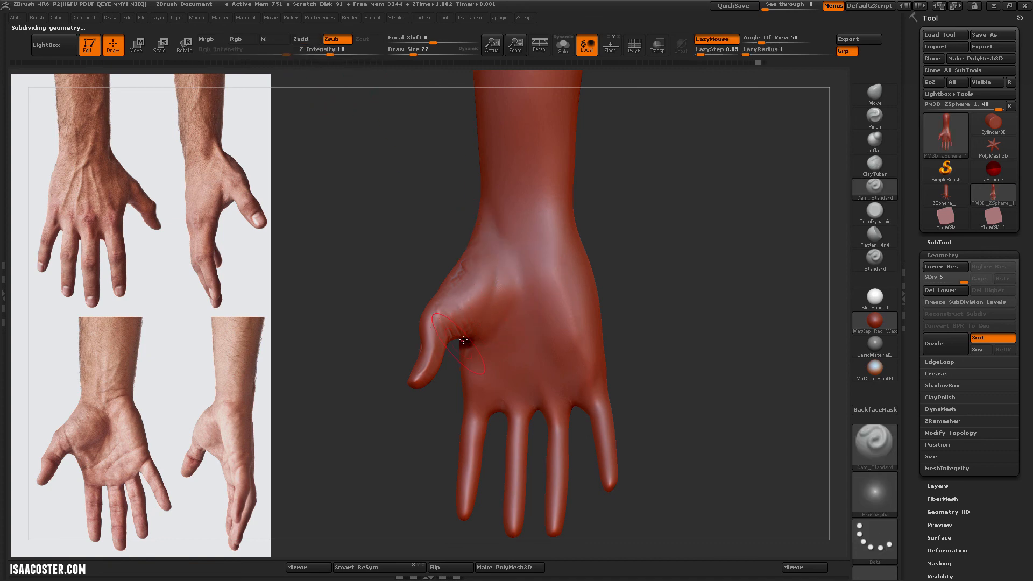
left_click_drag(477, 351, 515, 263)
left_click_drag(601, 255, 613, 227)
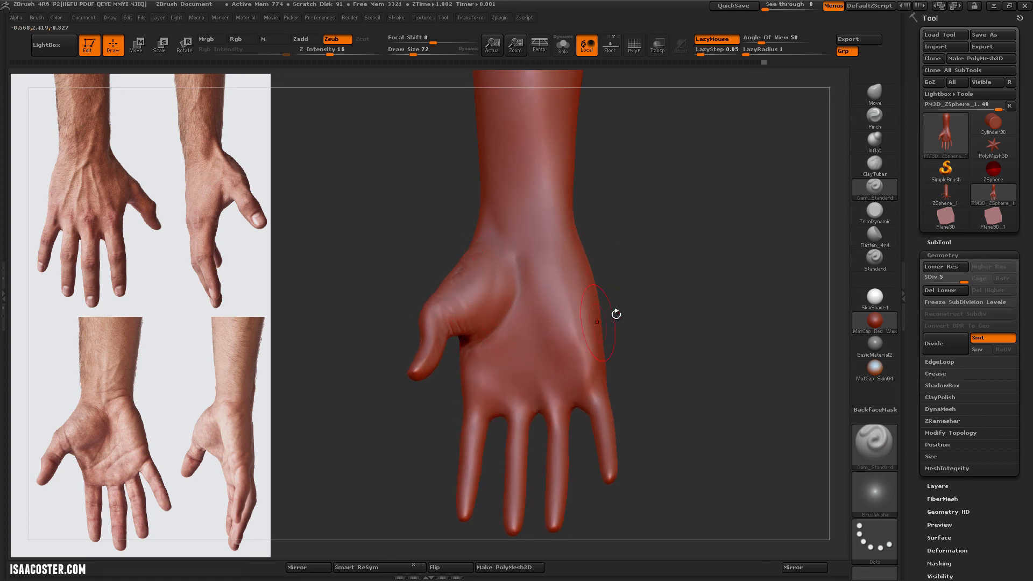
left_click_drag(616, 314, 662, 310)
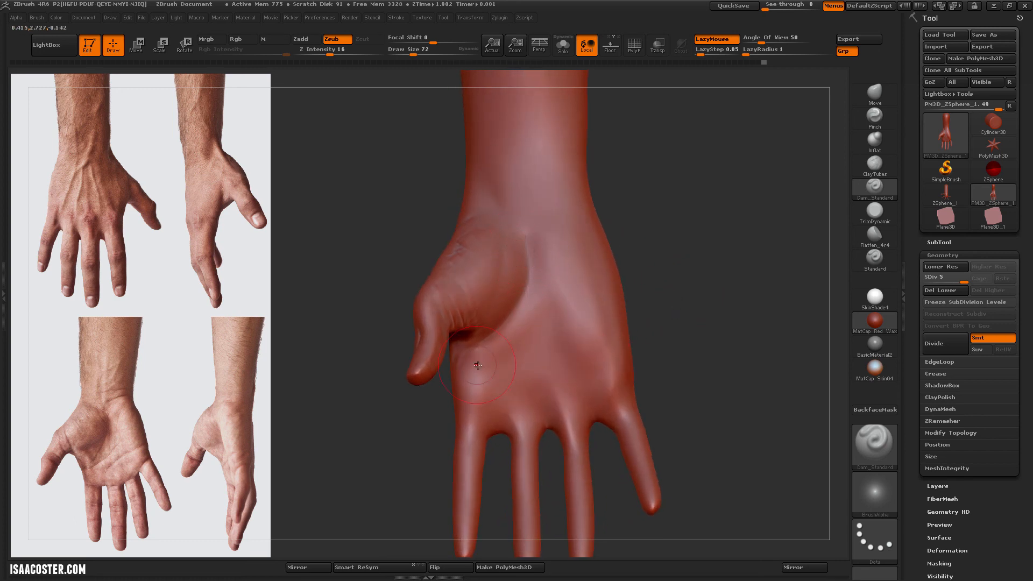
left_click_drag(412, 374, 410, 380)
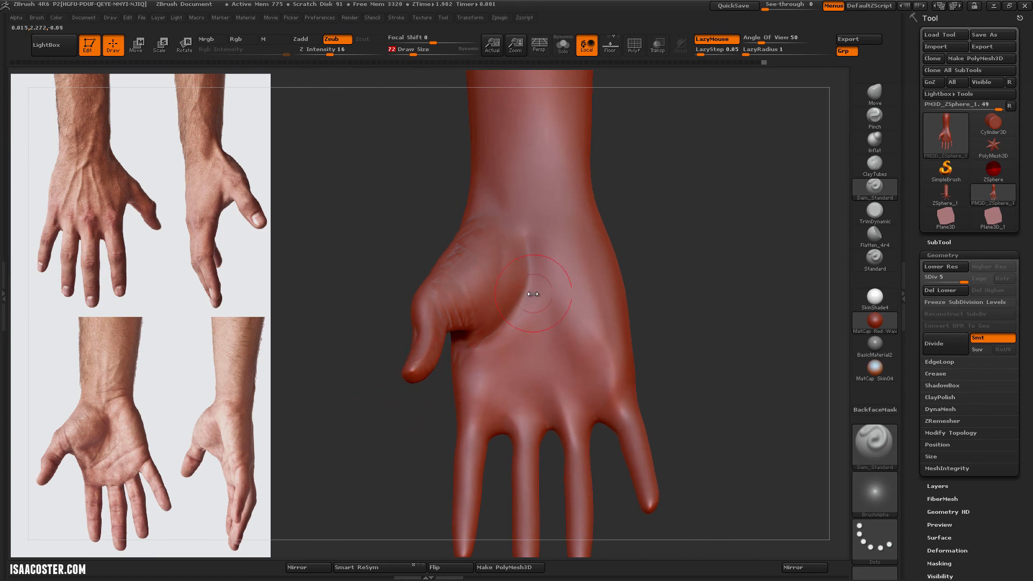
Try carving a fine, sharp crease around the thumb mound with Dam_Standard at Draw Size 14 and Z Intensity 39
key("s")
left_click_drag(533, 293, 520, 295)
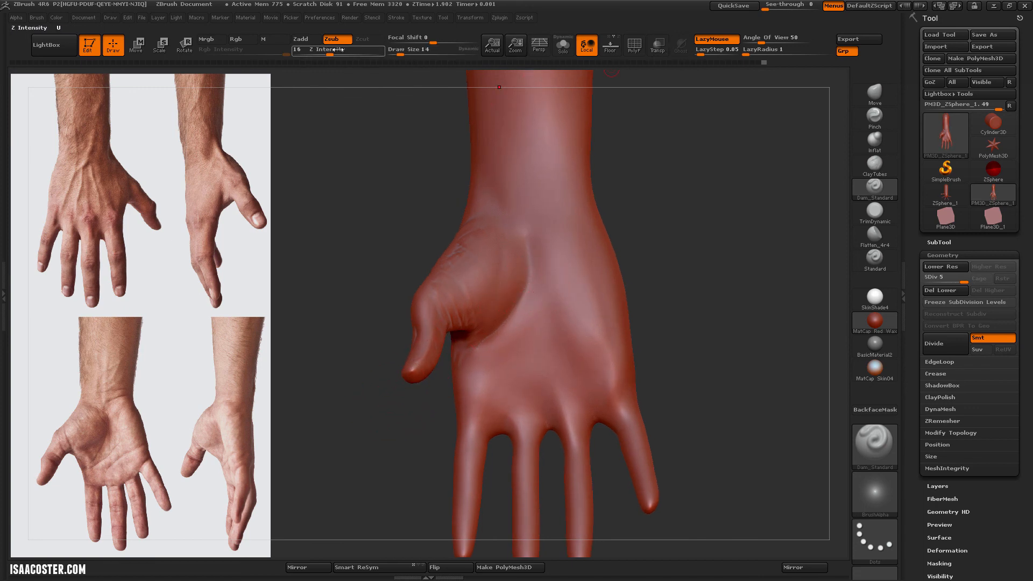
key("ctrl")
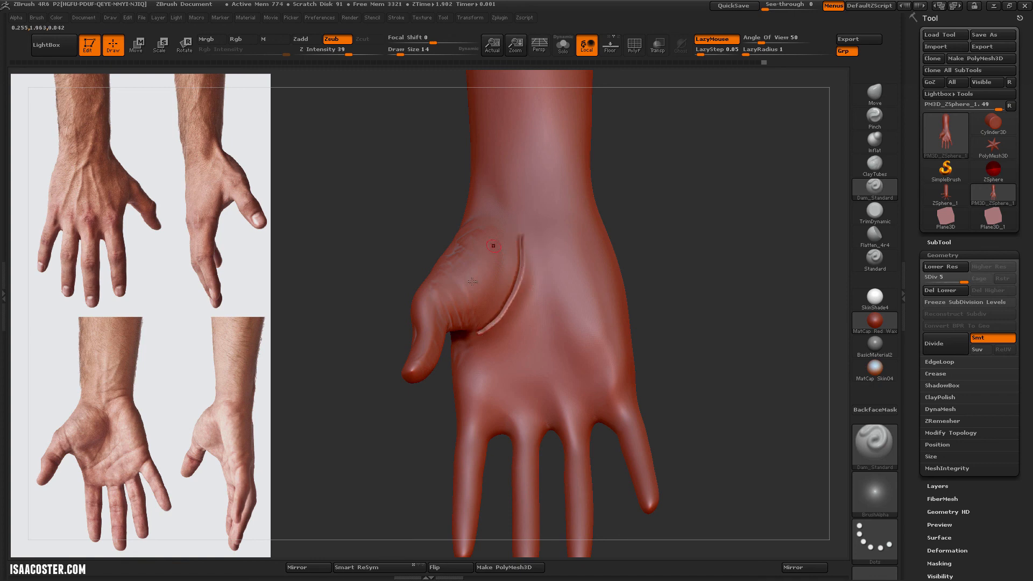
left_click_drag(440, 228, 533, 272)
Carve soft creases around the thumb mound, across the palm and at the wrist using Draw Size 75 and Z Intensity 11
key("s")
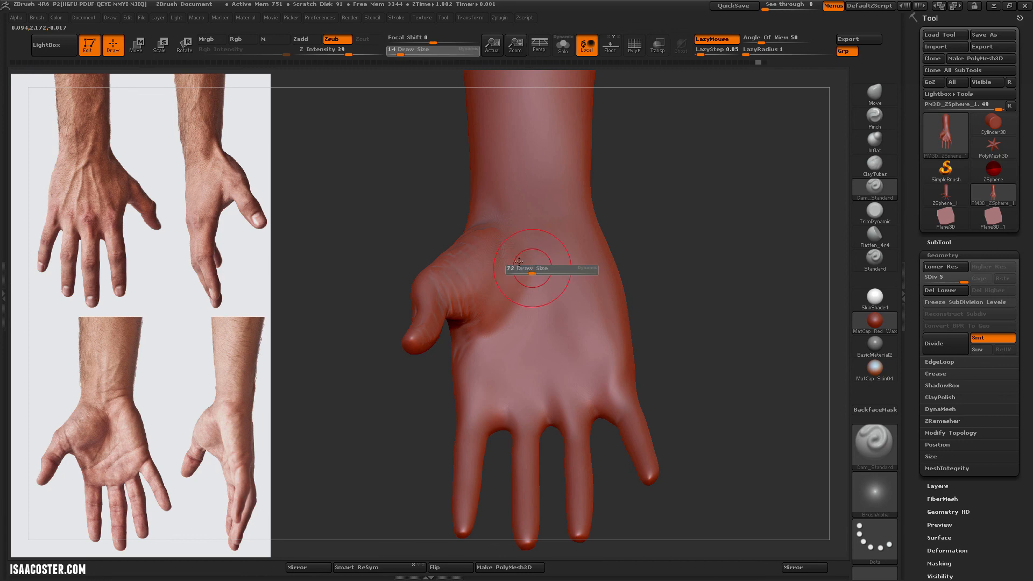
left_click(324, 51)
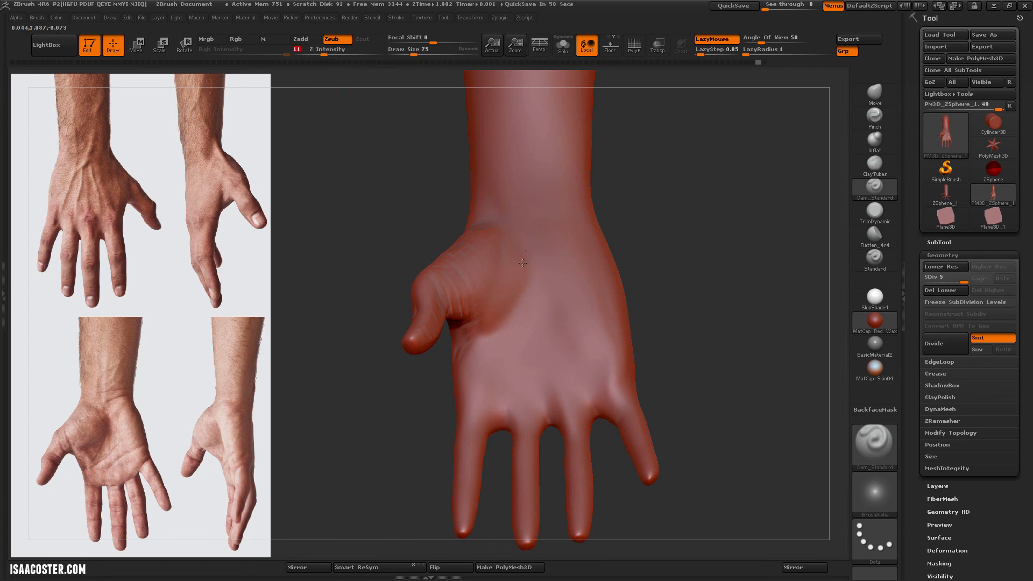
left_click_drag(499, 325, 530, 267)
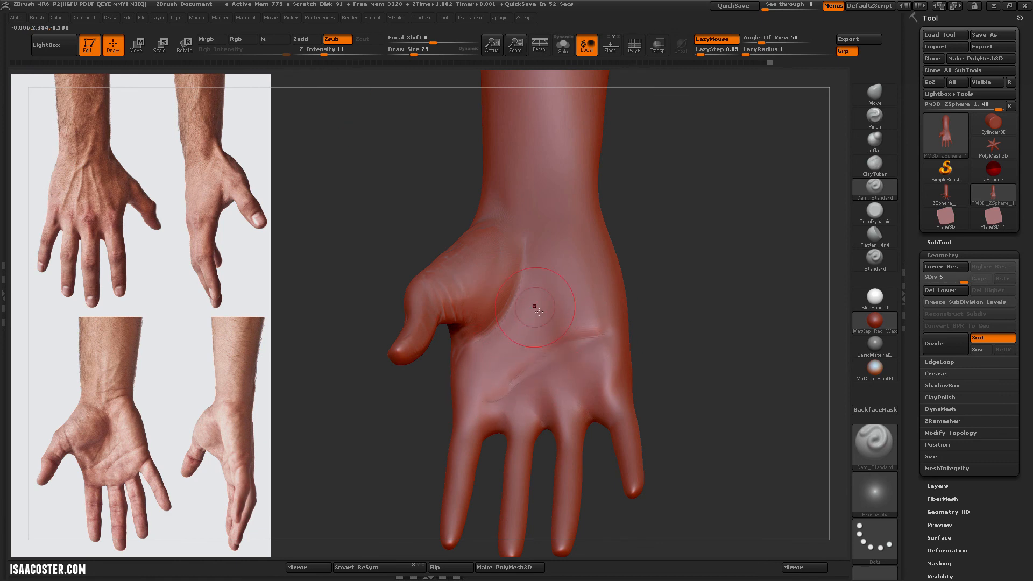
left_click_drag(459, 374, 584, 272)
mouse_move(656, 238)
left_mouse_down()
mouse_move(605, 236)
mouse_move(612, 247)
left_mouse_up()
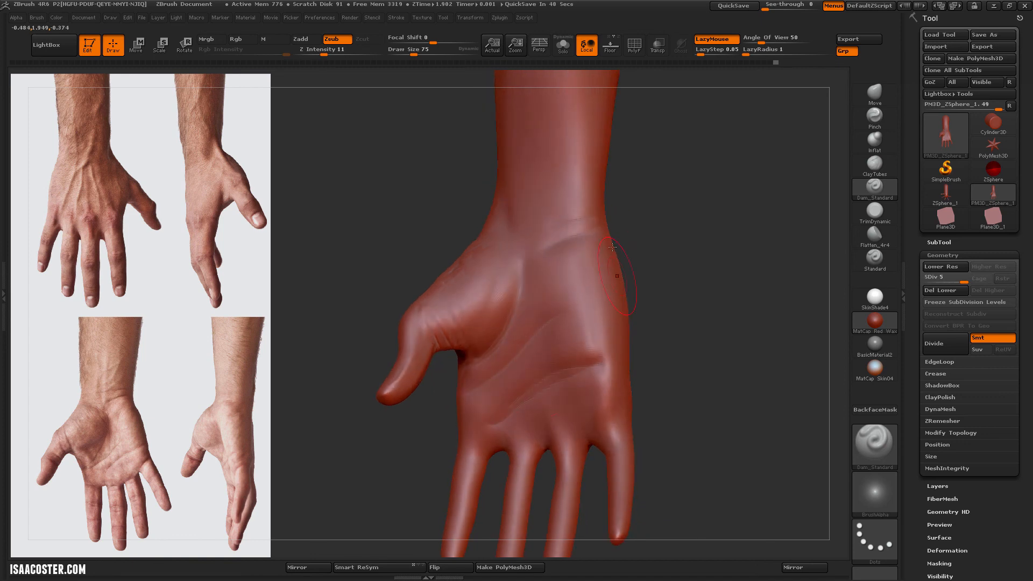
left_click_drag(695, 327, 642, 274, "alt")
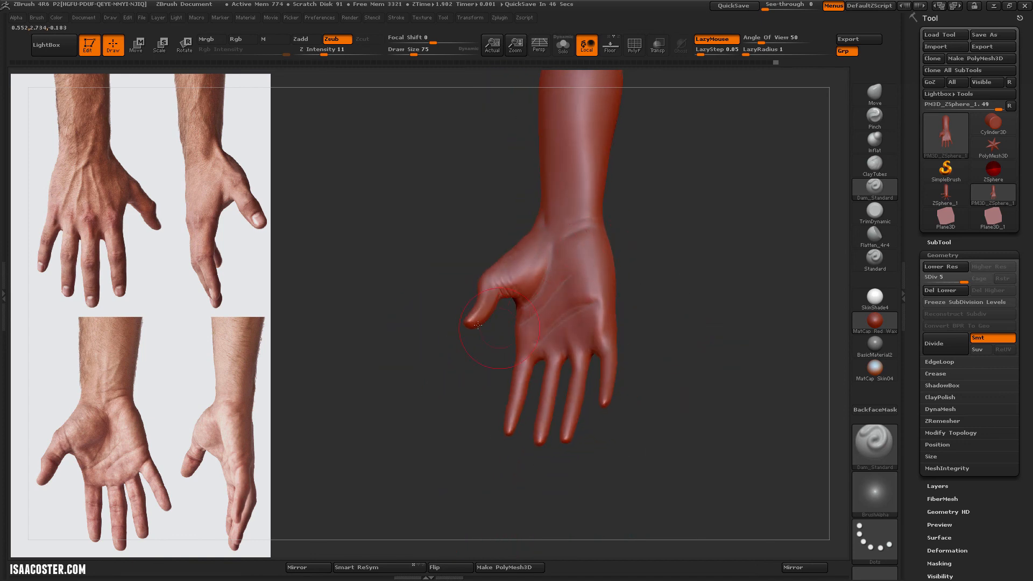
Add another crease across the inner wrist and deepen the diagonal palm creases with the Dam_Standard brush
left_click_drag(396, 313, 505, 290)
left_click_drag(472, 333, 691, 301)
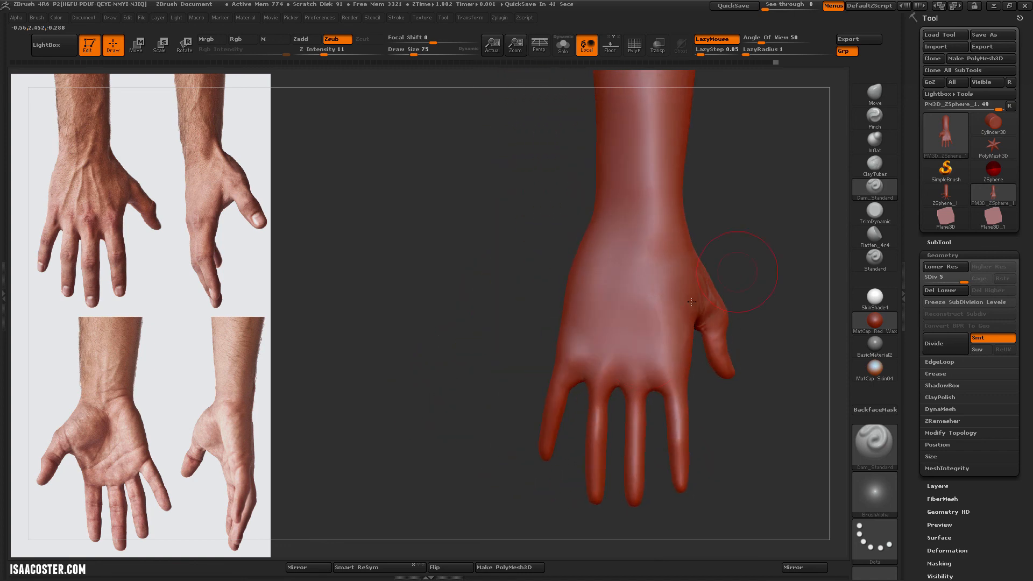
left_click_drag(640, 265, 515, 318)
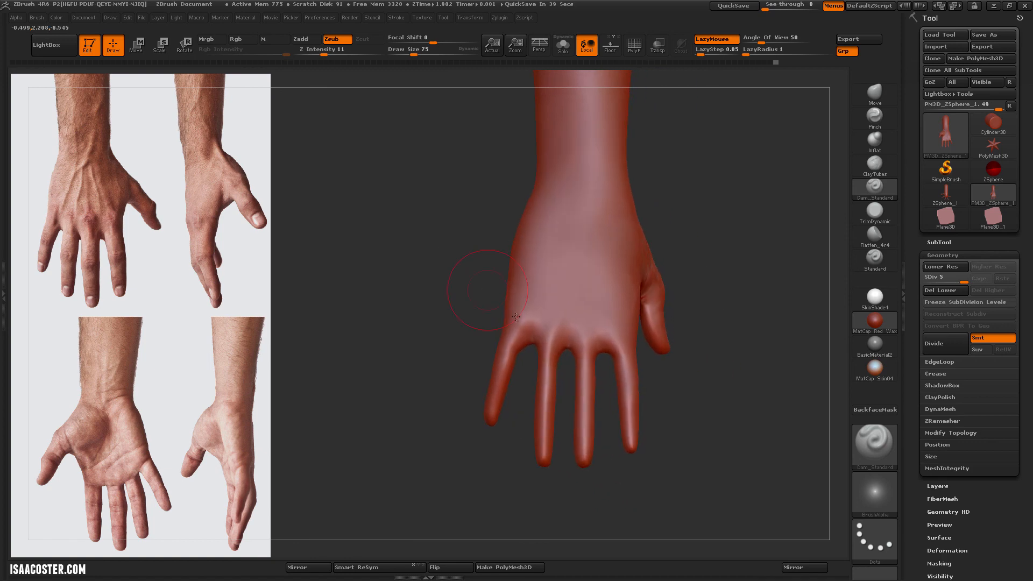
mouse_move(715, 377)
left_mouse_down()
mouse_move(703, 385)
mouse_move(718, 379)
left_mouse_up()
left_click_drag(403, 371, 431, 368)
left_click_drag(626, 353, 610, 276)
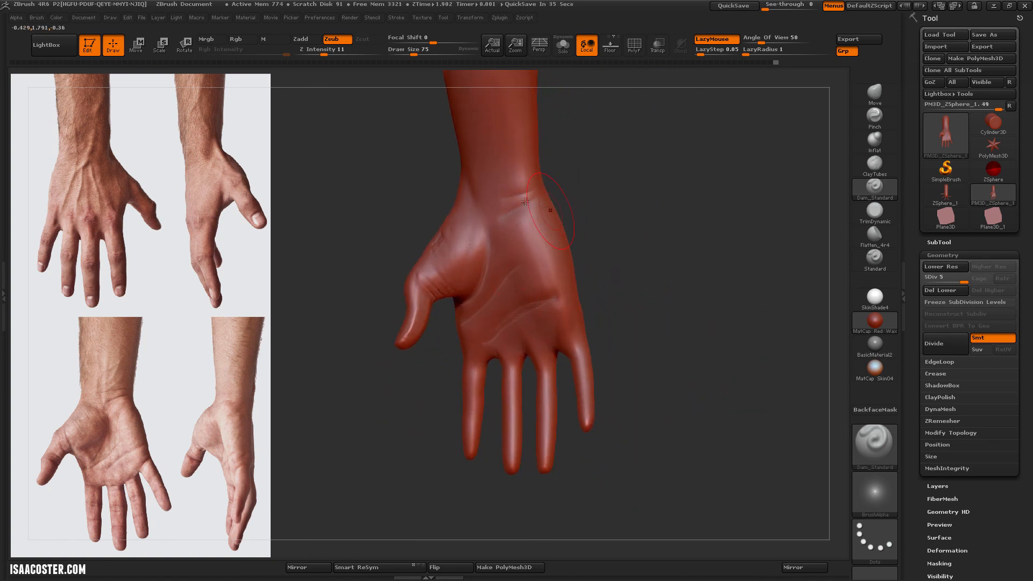
left_click_drag(494, 201, 491, 262)
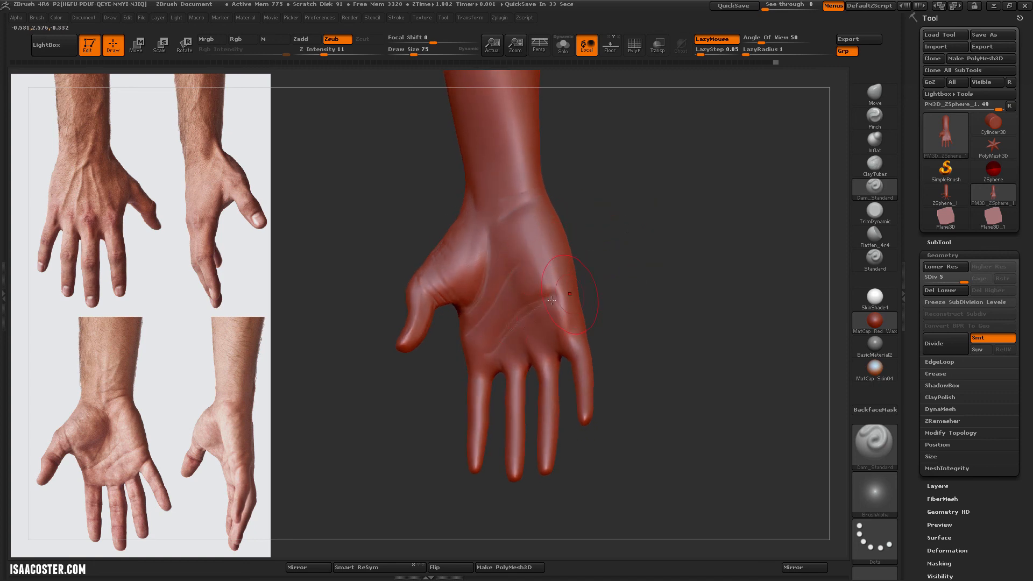
left_click_drag(378, 288, 610, 230)
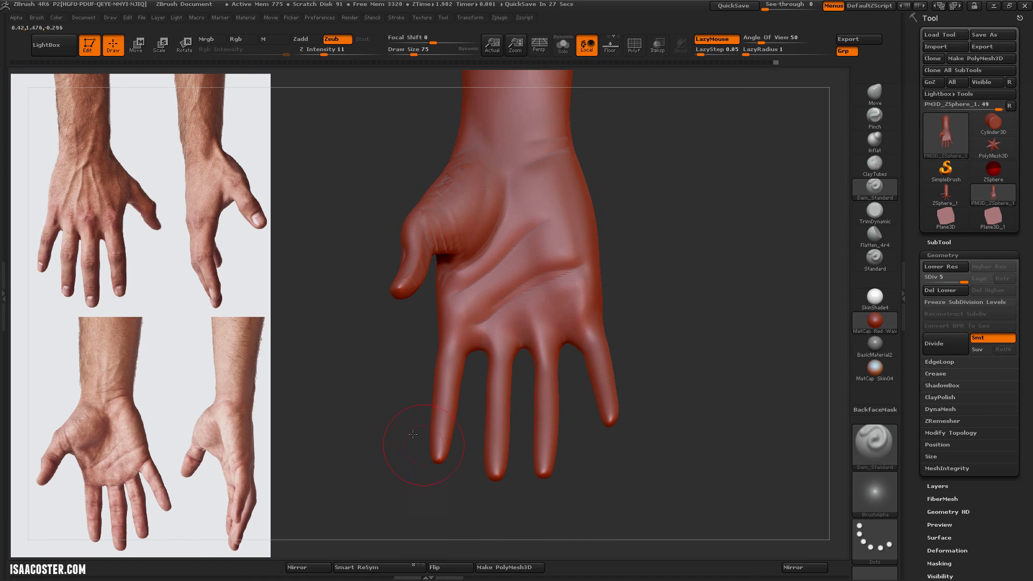
left_click_drag(714, 268, 661, 434)
mouse_move(700, 363)
left_mouse_down()
mouse_move(710, 352)
mouse_move(709, 373)
left_mouse_up()
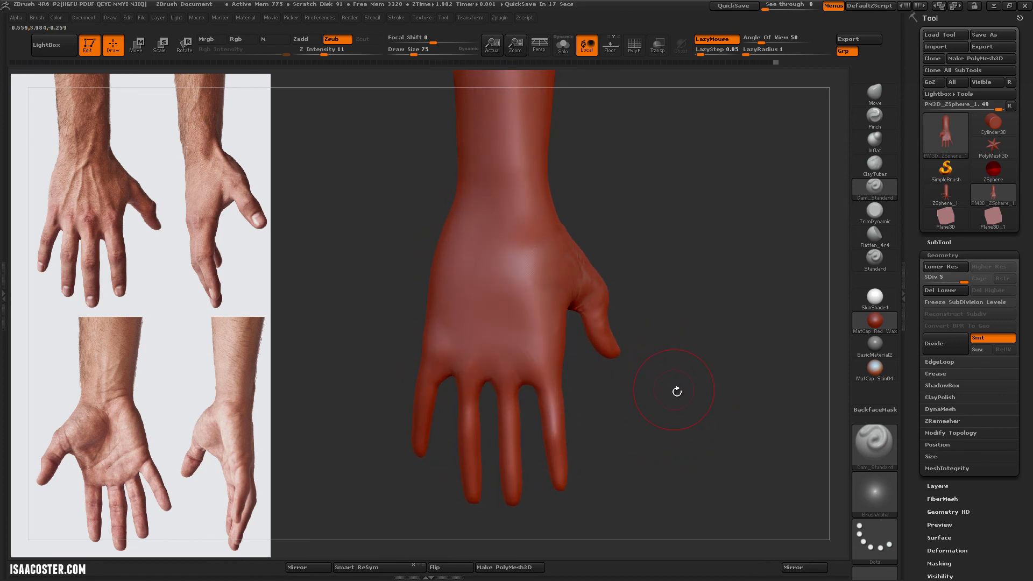
mouse_move(669, 388)
left_mouse_down()
mouse_move(685, 393)
mouse_move(662, 407)
left_mouse_up()
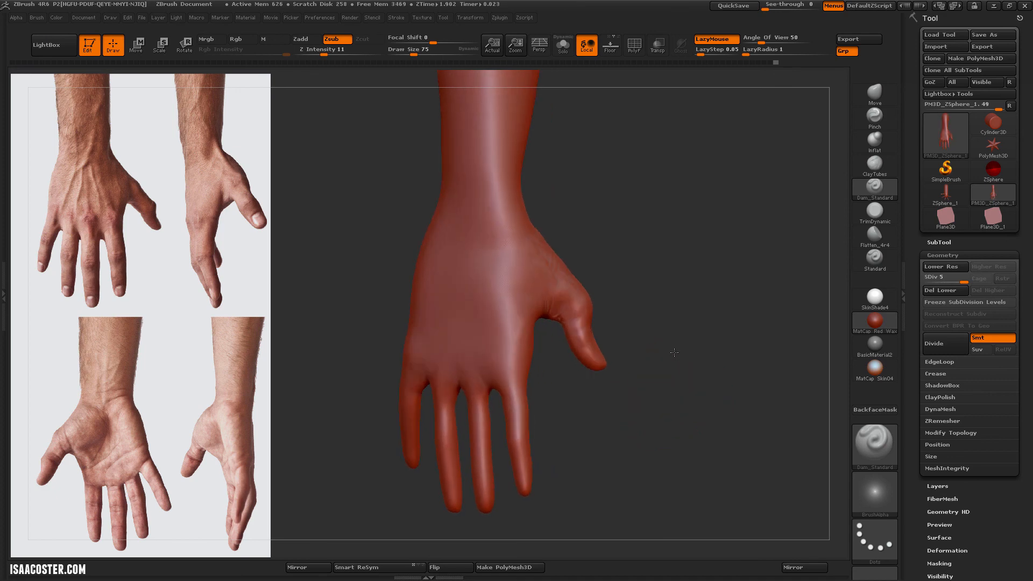